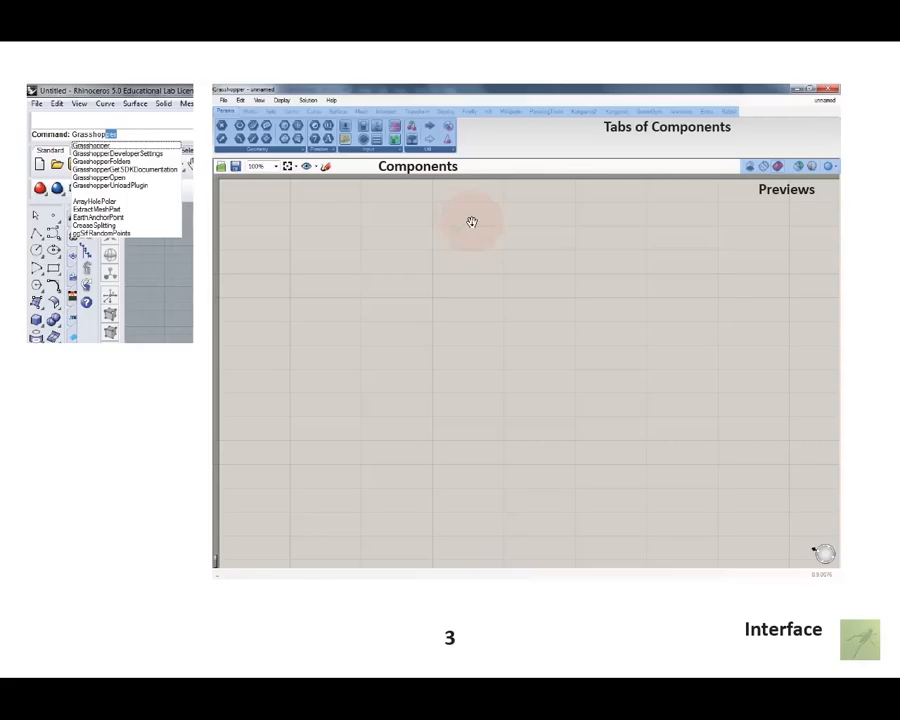
Step: Read the tutorial PDF's slides on the Grasshopper interface and components, and leave full-screen view
{"action": "left_click", "coordinate": [475, 226]}
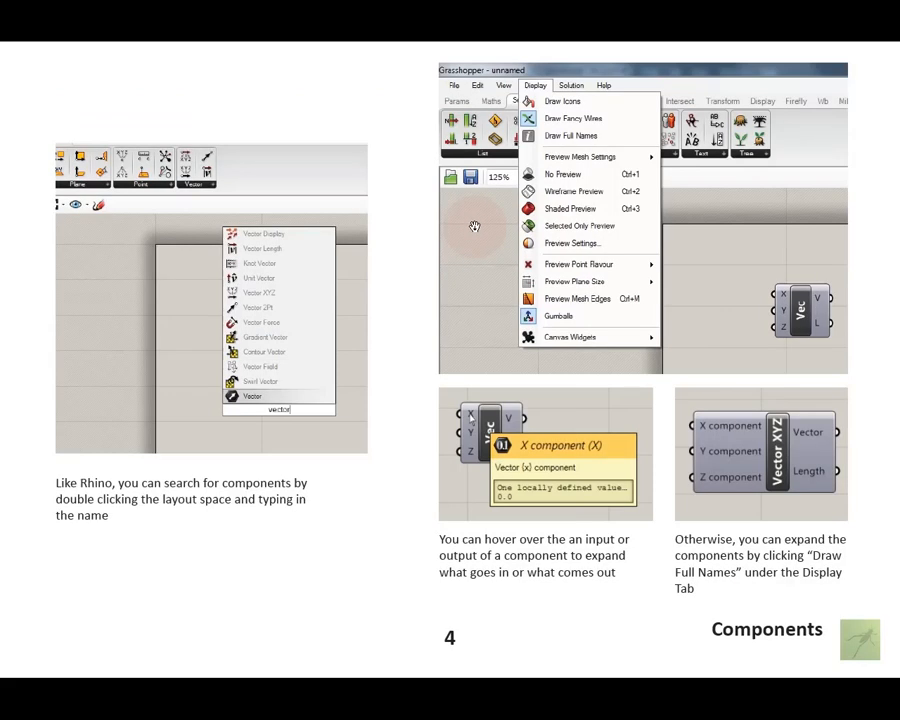
{"action": "left_click", "coordinate": [475, 226]}
{"action": "key", "text": "Left"}
{"action": "key", "text": "Escape"}
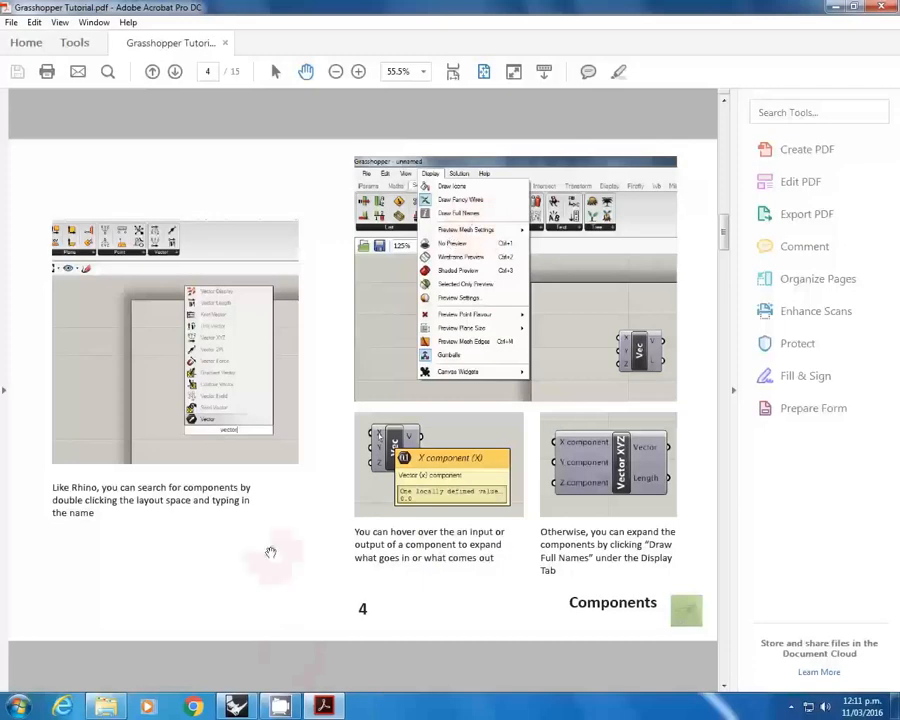
Step: Switch to Rhino and launch Grasshopper
{"action": "left_click", "coordinate": [238, 705]}
{"action": "type", "text": "Gr"}
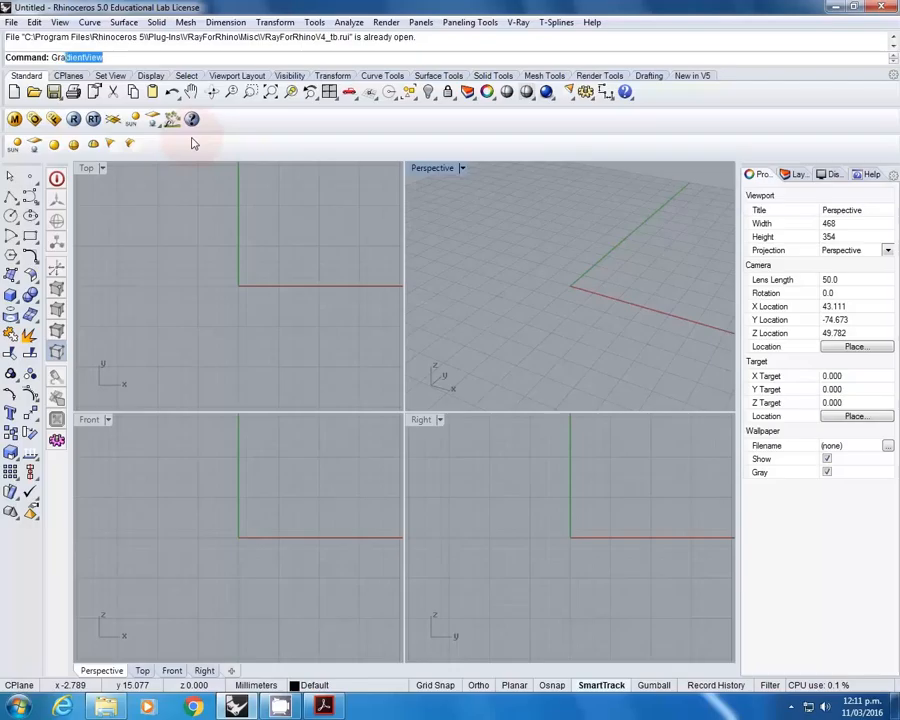
{"action": "type", "text": "asshopp"}
{"action": "key", "text": "Return"}
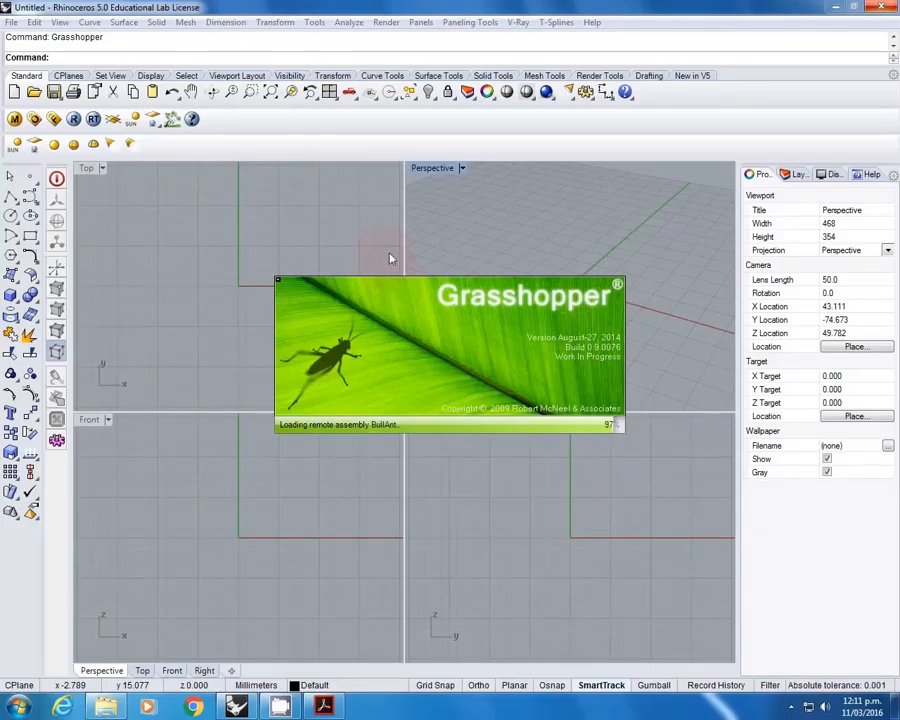
Step: Dismiss the Grasshopper loading errors and maximize the Grasshopper window
{"action": "left_click_drag", "start_coordinate": [282, 147], "coordinate": [220, 136]}
{"action": "left_click", "coordinate": [266, 373]}
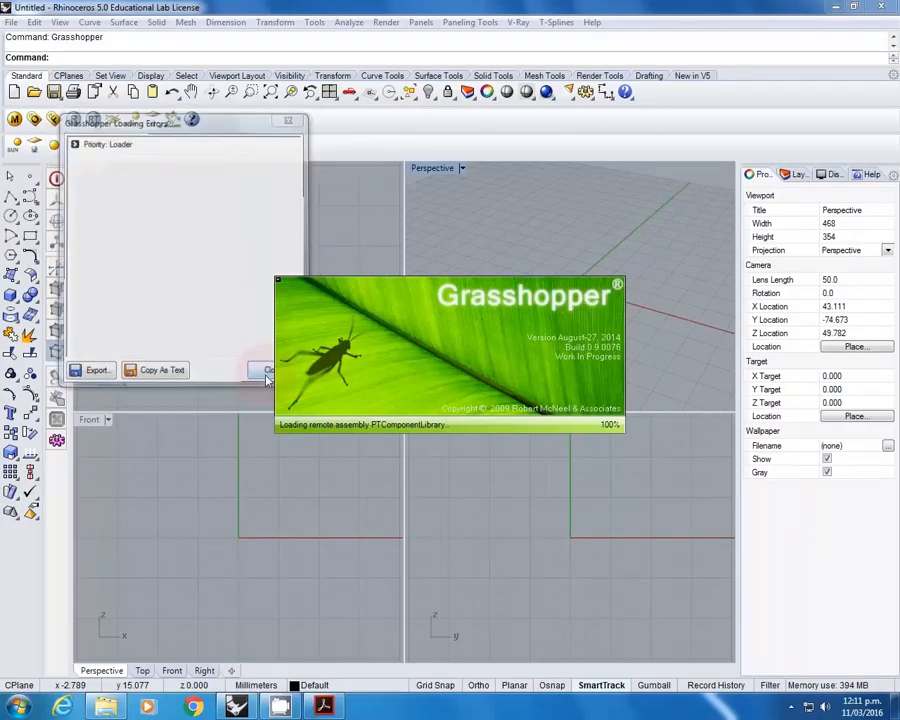
{"action": "left_click_drag", "start_coordinate": [278, 80], "coordinate": [318, 5]}
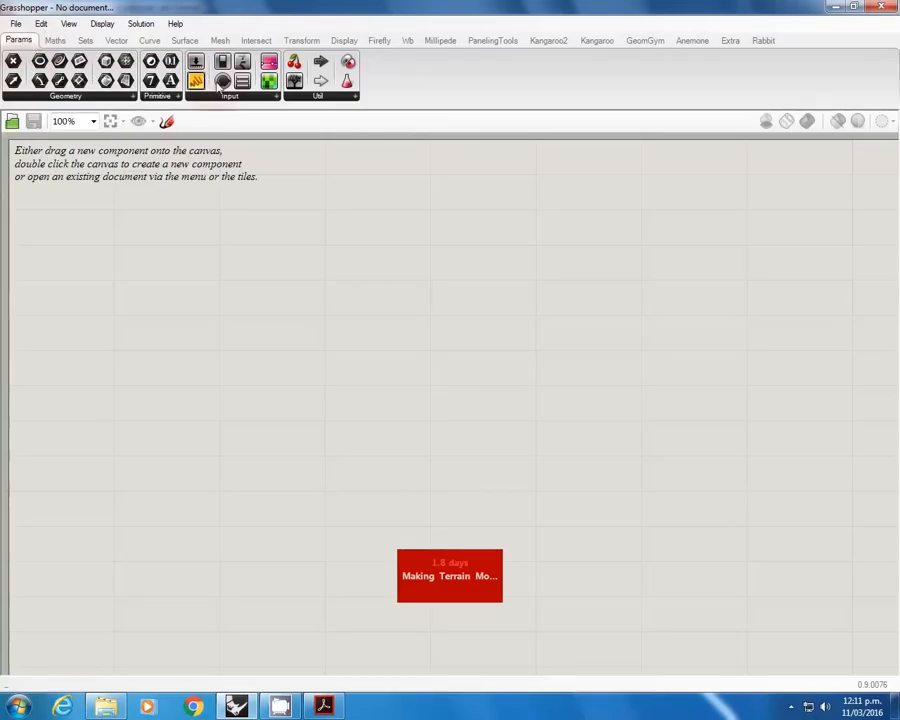
Step: Browse the Maths, Sets and Vector component categories, return to Params, and restore the window to its smaller size
{"action": "left_click", "coordinate": [55, 40]}
{"action": "left_click", "coordinate": [85, 40]}
{"action": "left_click", "coordinate": [120, 40]}
{"action": "left_click", "coordinate": [20, 40]}
{"action": "double_click", "coordinate": [245, 6]}
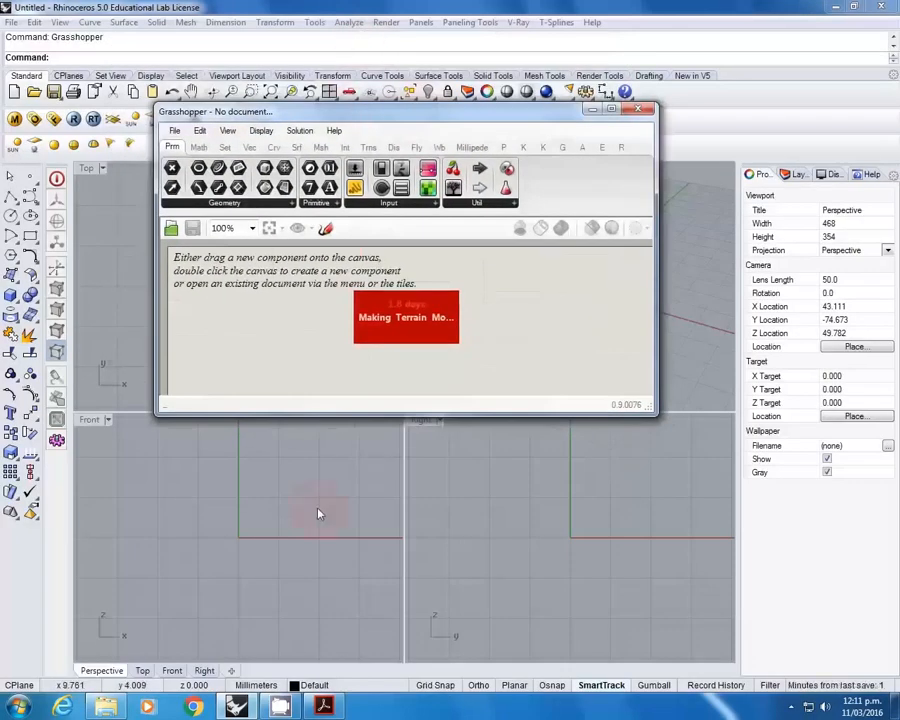
Step: Switch to the tutorial PDF, read the component slides up to page 7 in full screen, and return to Grasshopper
{"action": "left_click", "coordinate": [323, 707]}
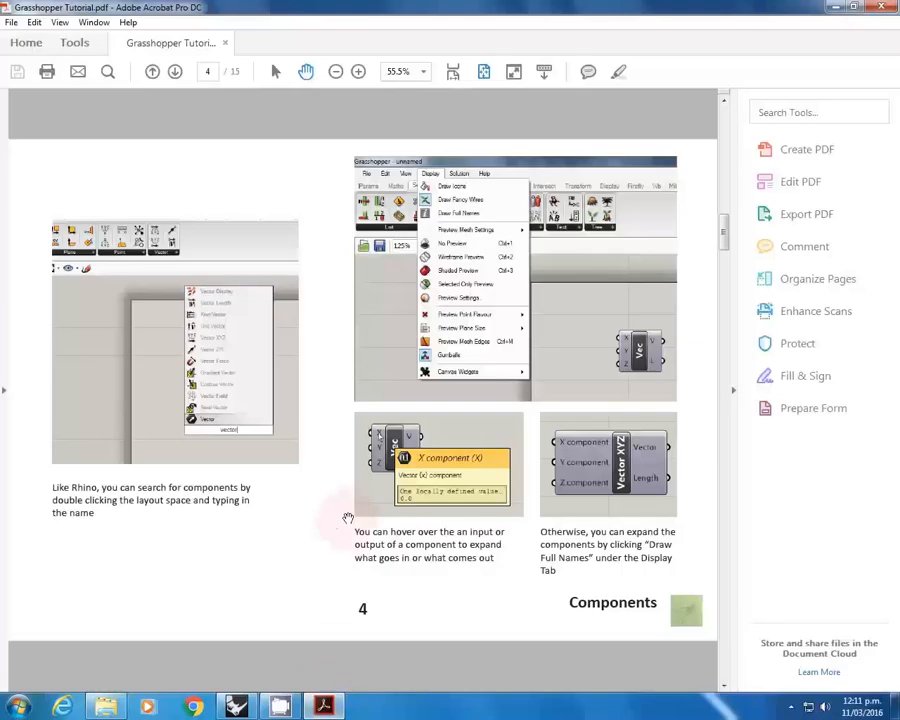
{"action": "key", "text": "ctrl+l"}
{"action": "key", "text": "Right"}
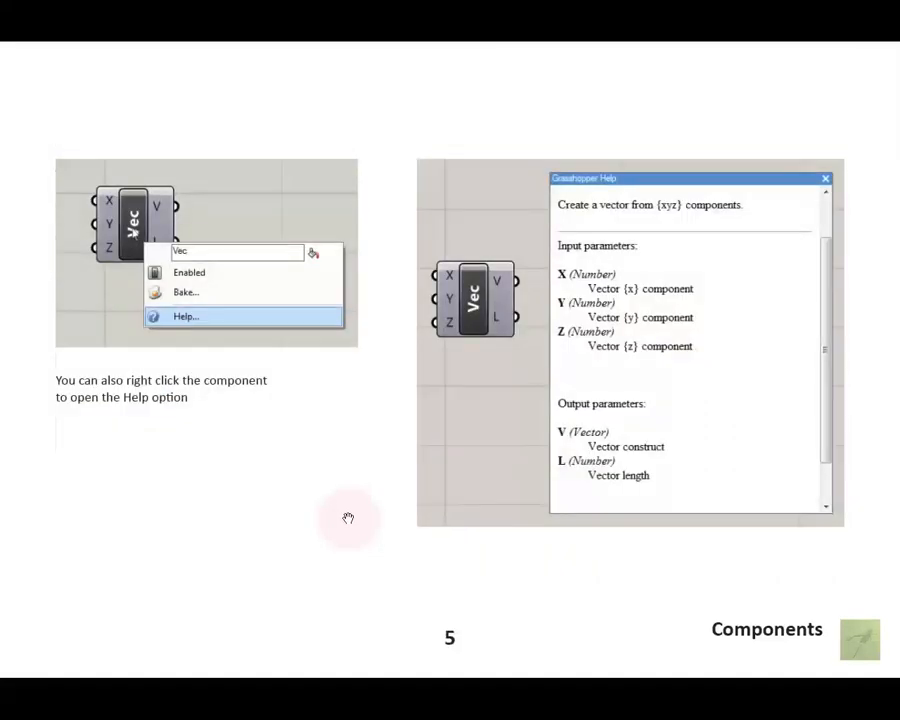
{"action": "key", "text": "Right"}
{"action": "key", "text": "Right"}
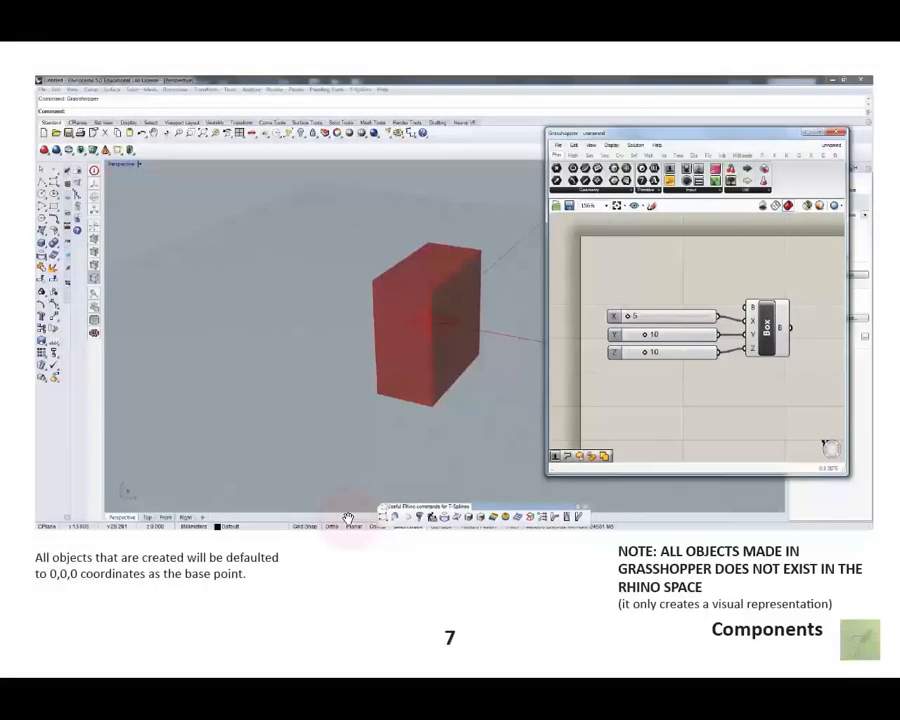
{"action": "key", "text": "Escape"}
{"action": "key", "text": "alt+Tab"}
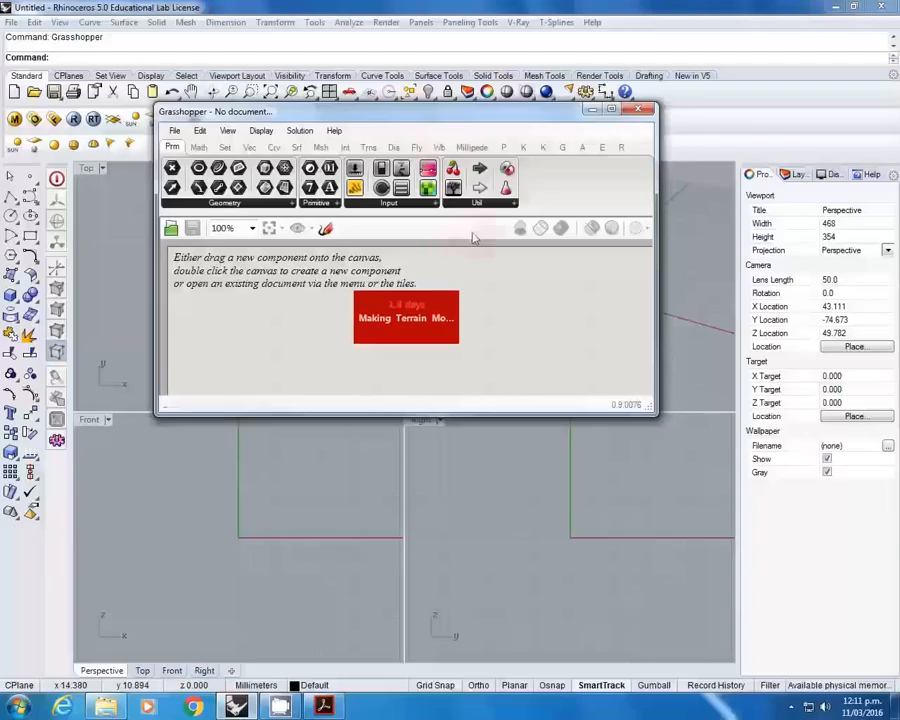
Step: Maximize the Grasshopper window and add a Construct Point component to the canvas
{"action": "left_click_drag", "start_coordinate": [445, 112], "coordinate": [476, 2]}
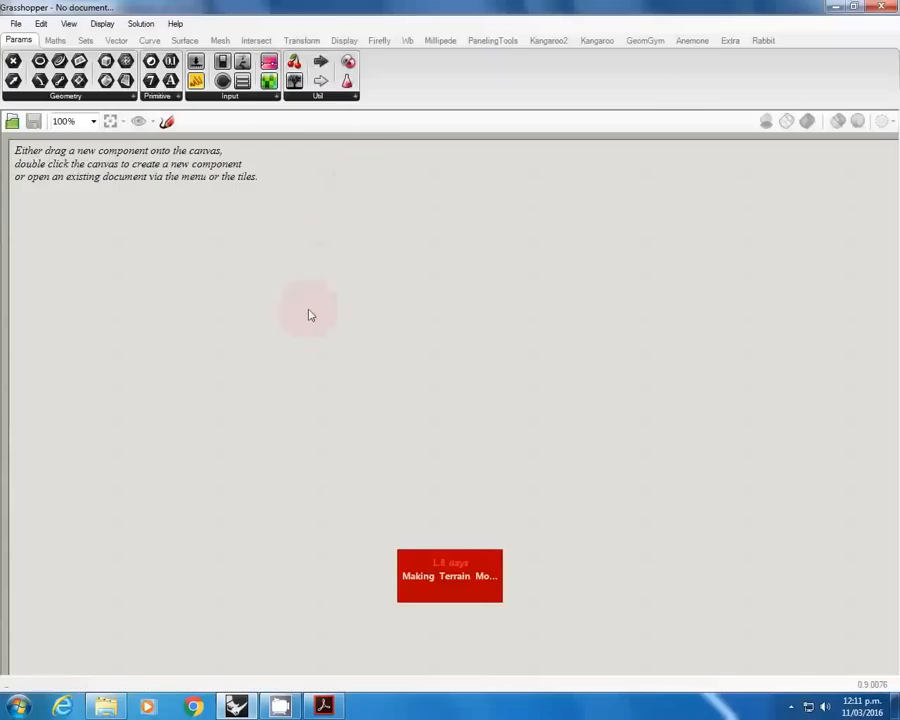
{"action": "double_click", "coordinate": [309, 311]}
{"action": "type", "text": "construct point"}
{"action": "key", "text": "Return"}
{"action": "left_click", "coordinate": [384, 280]}
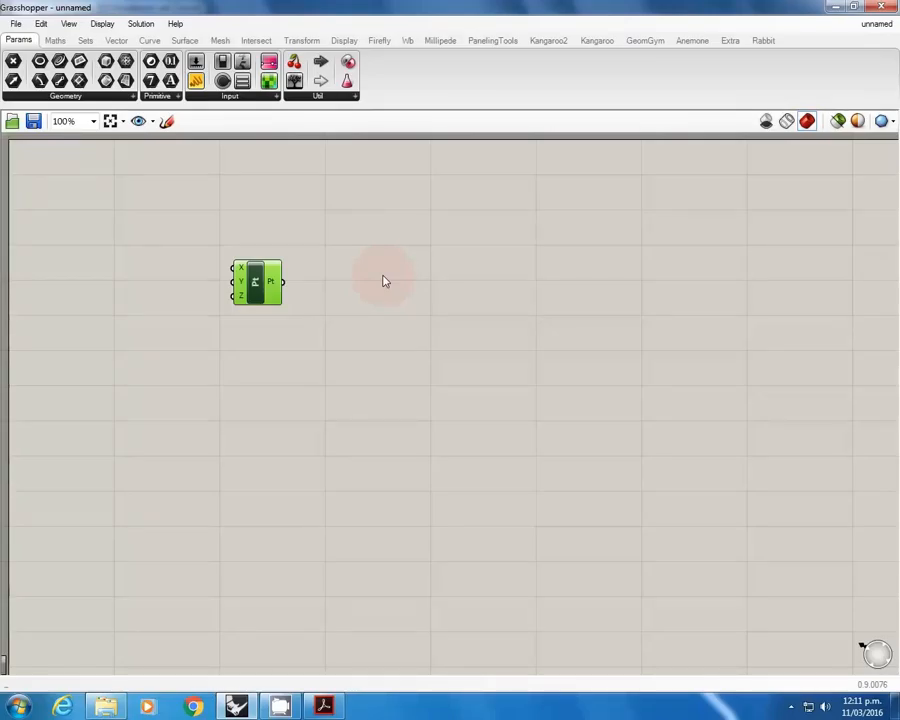
Step: Search for "vector", place a Vector XYZ component on the canvas and delete it again
{"action": "double_click", "coordinate": [384, 279]}
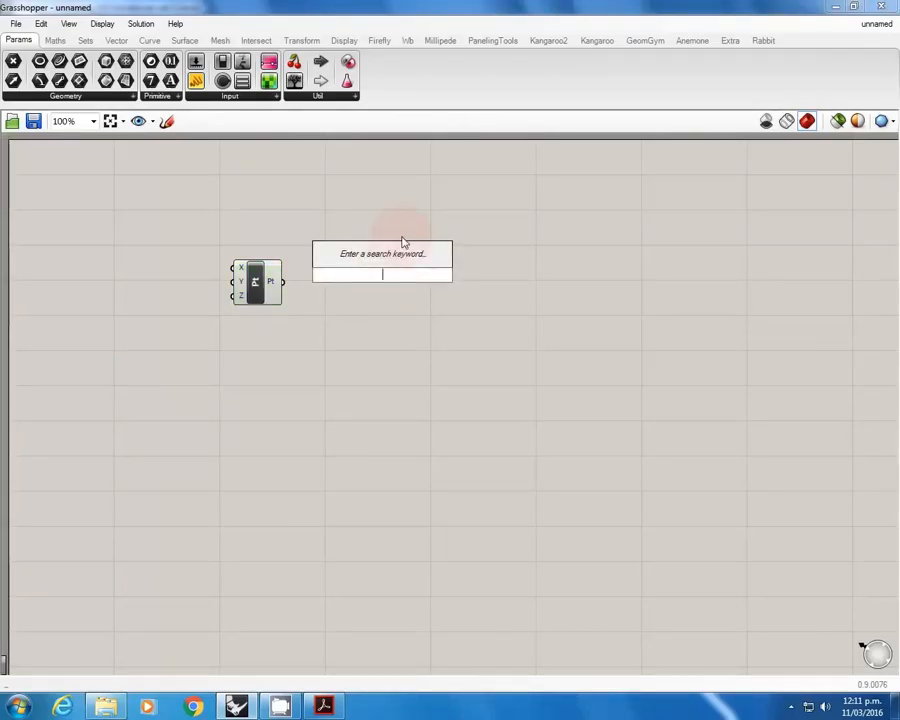
{"action": "type", "text": "vector"}
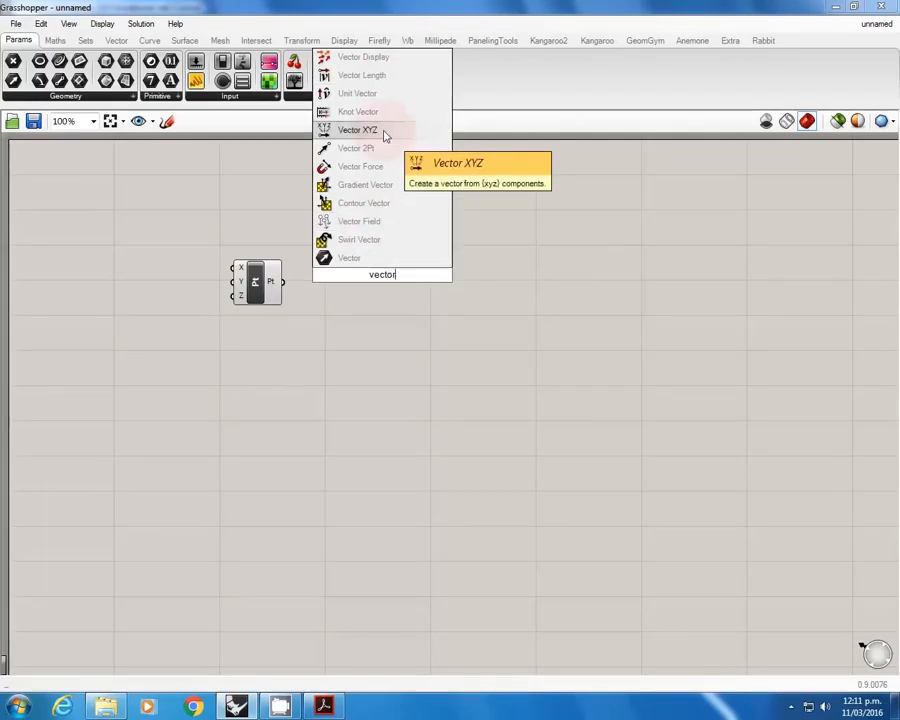
{"action": "left_click", "coordinate": [384, 132]}
{"action": "left_click", "coordinate": [378, 266]}
{"action": "key", "text": "Delete"}
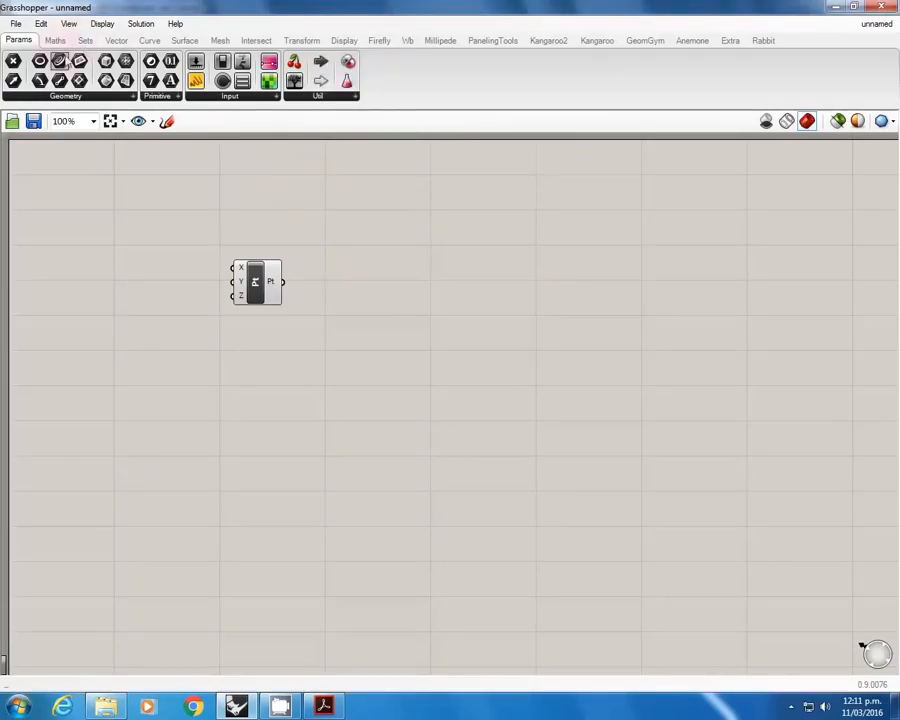
Step: Browse the component categories, place a Maths component on the canvas and remove it
{"action": "left_click", "coordinate": [55, 40]}
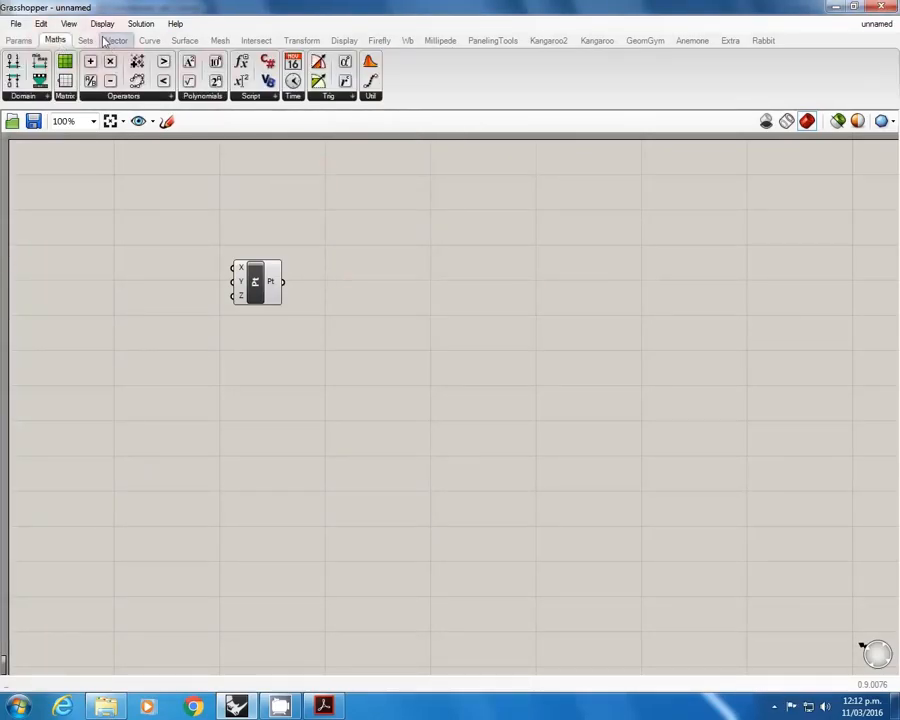
{"action": "left_click", "coordinate": [104, 40]}
{"action": "left_click", "coordinate": [85, 40]}
{"action": "left_click", "coordinate": [20, 40]}
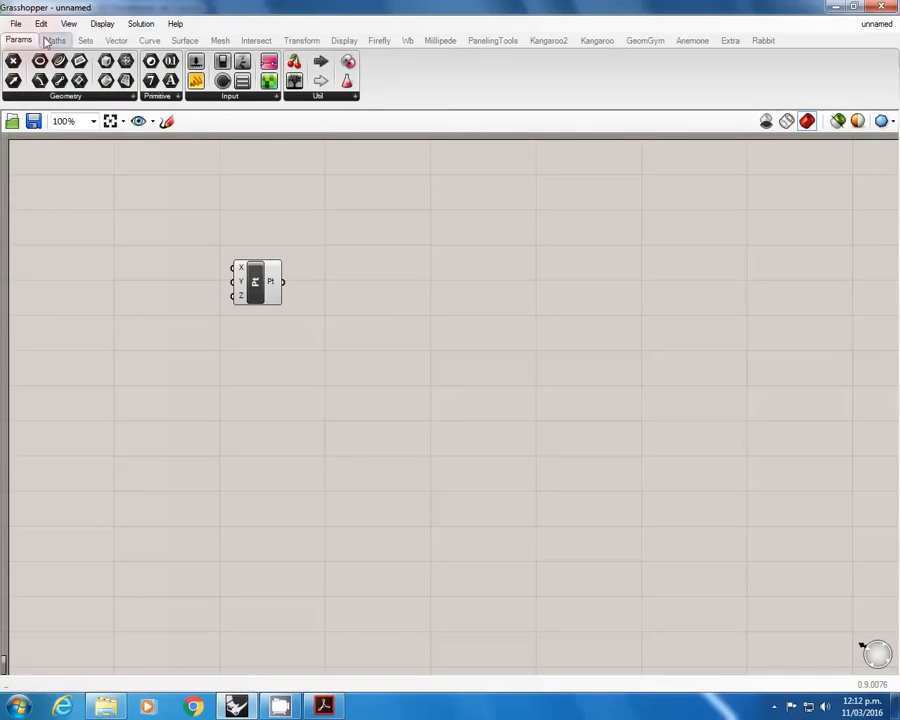
{"action": "left_click", "coordinate": [55, 40]}
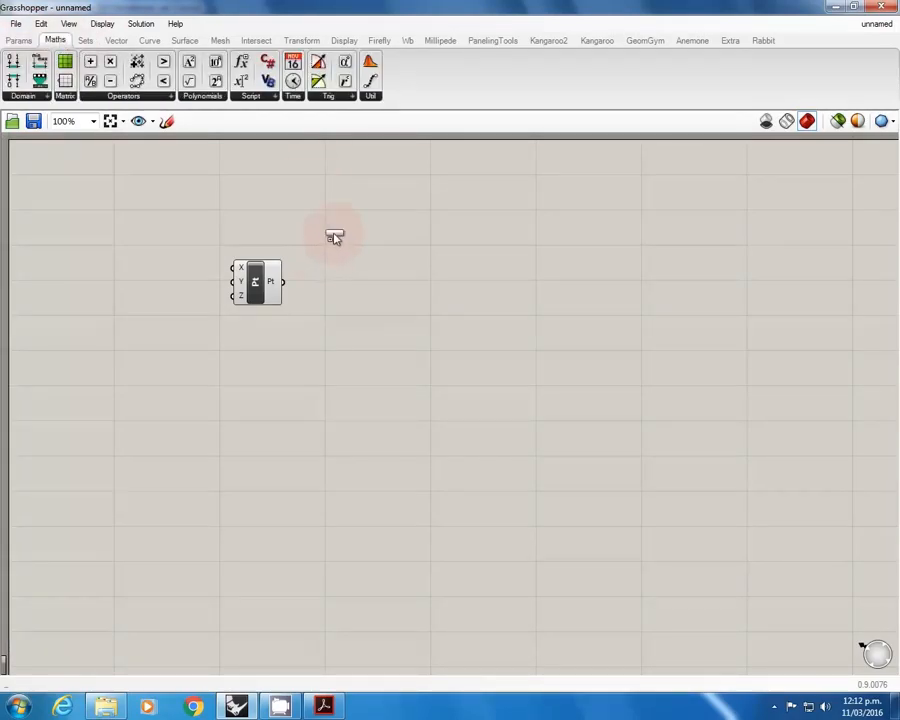
{"action": "left_click_drag", "start_coordinate": [334, 237], "coordinate": [334, 232]}
{"action": "key", "text": "Delete"}
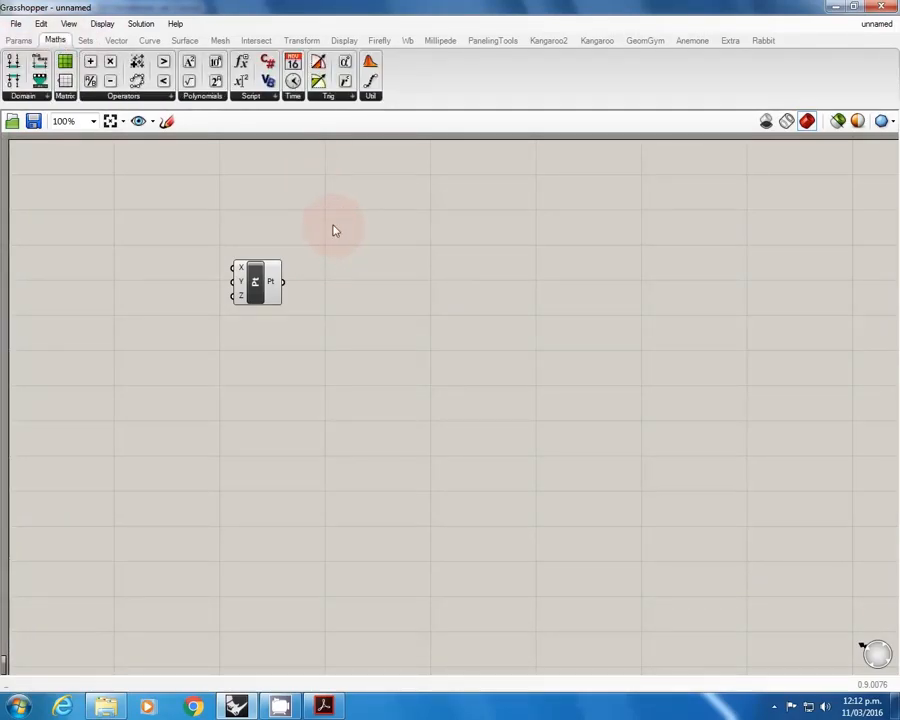
Step: Restore the Grasshopper window to its smaller size and move it over the Rhino viewports
{"action": "double_click", "coordinate": [333, 229]}
{"action": "key", "text": "Escape"}
{"action": "double_click", "coordinate": [365, 8]}
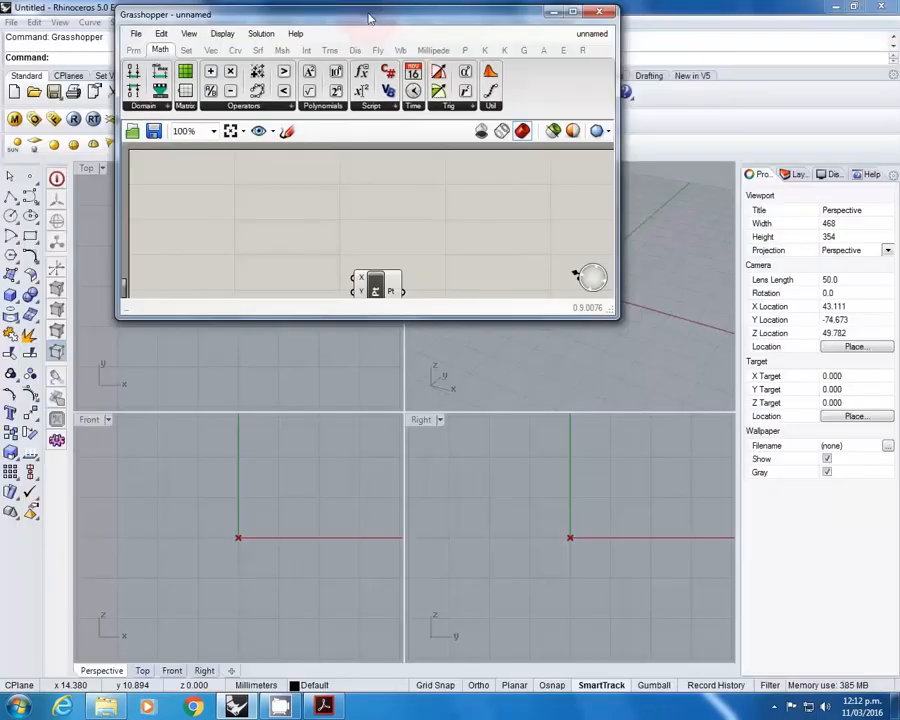
{"action": "left_click_drag", "start_coordinate": [364, 22], "coordinate": [495, 82]}
{"action": "right_click", "coordinate": [468, 250]}
{"action": "right_click", "coordinate": [437, 252]}
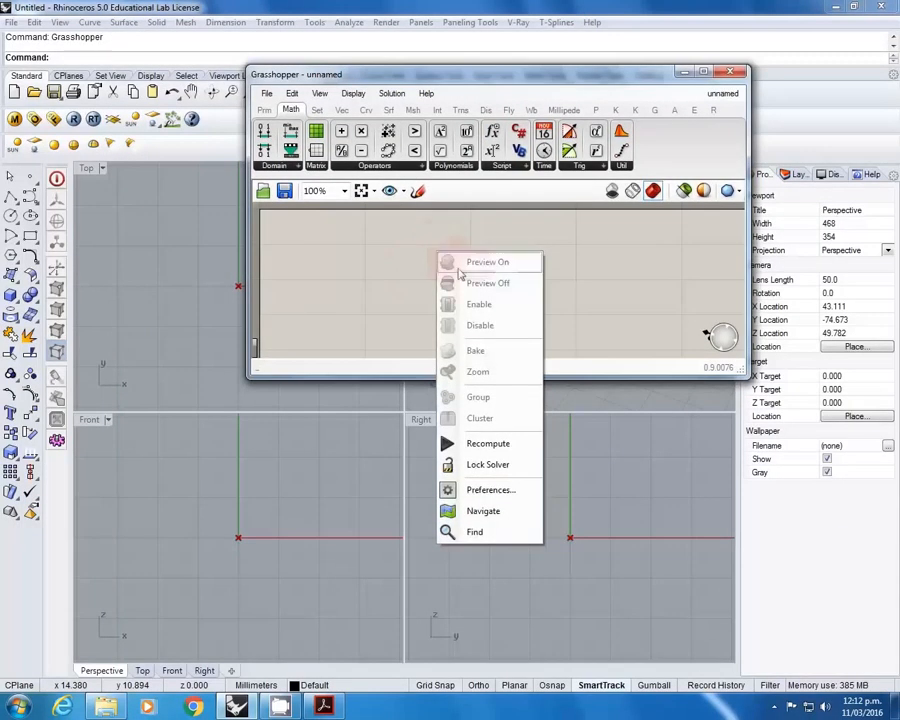
{"action": "left_click", "coordinate": [410, 268]}
{"action": "key", "text": "space"}
{"action": "left_click", "coordinate": [452, 311]}
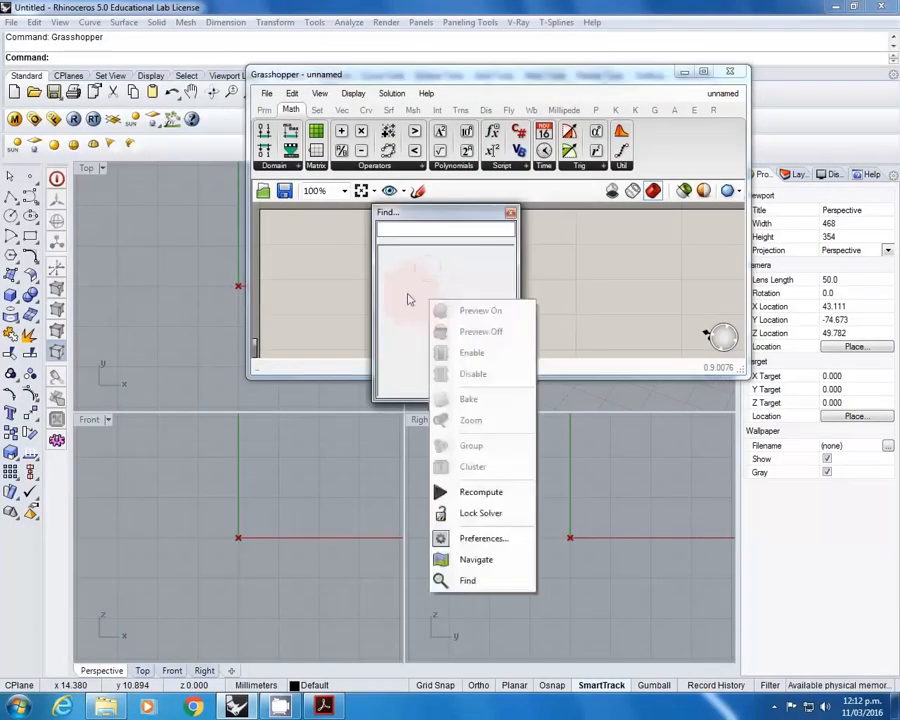
{"action": "left_click", "coordinate": [448, 269]}
Step: Move the Grasshopper window aside, maximize Rhino's Perspective viewport and frame the previewed point at the origin
{"action": "right_click_drag", "start_coordinate": [448, 269], "coordinate": [422, 261]}
{"action": "left_click_drag", "start_coordinate": [460, 82], "coordinate": [648, 102]}
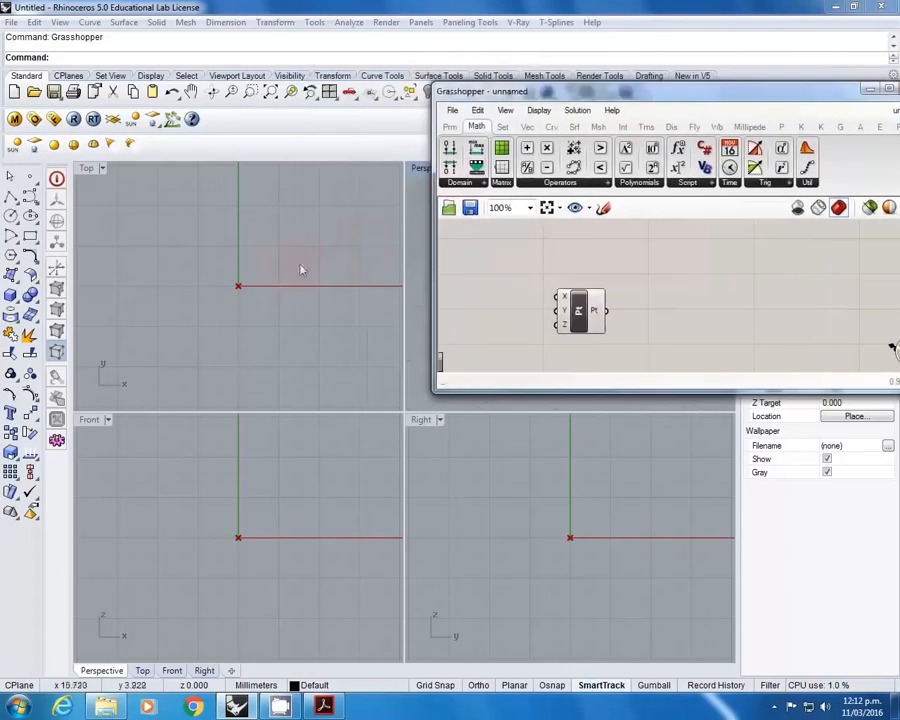
{"action": "right_click_drag", "start_coordinate": [288, 269], "coordinate": [247, 261]}
{"action": "double_click", "coordinate": [424, 170]}
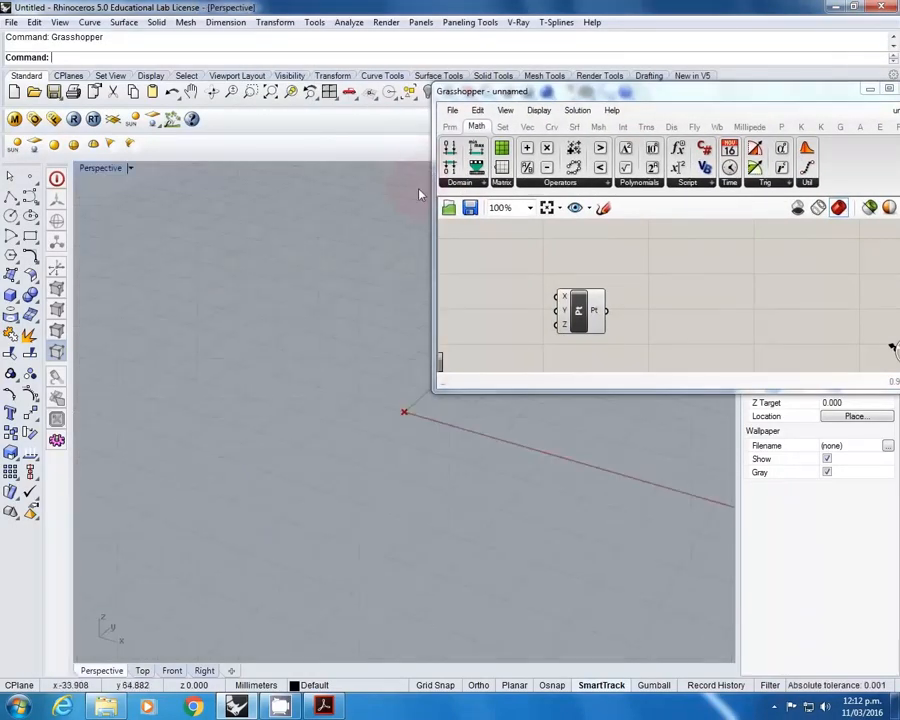
{"action": "right_click_drag", "start_coordinate": [354, 290], "coordinate": [275, 366]}
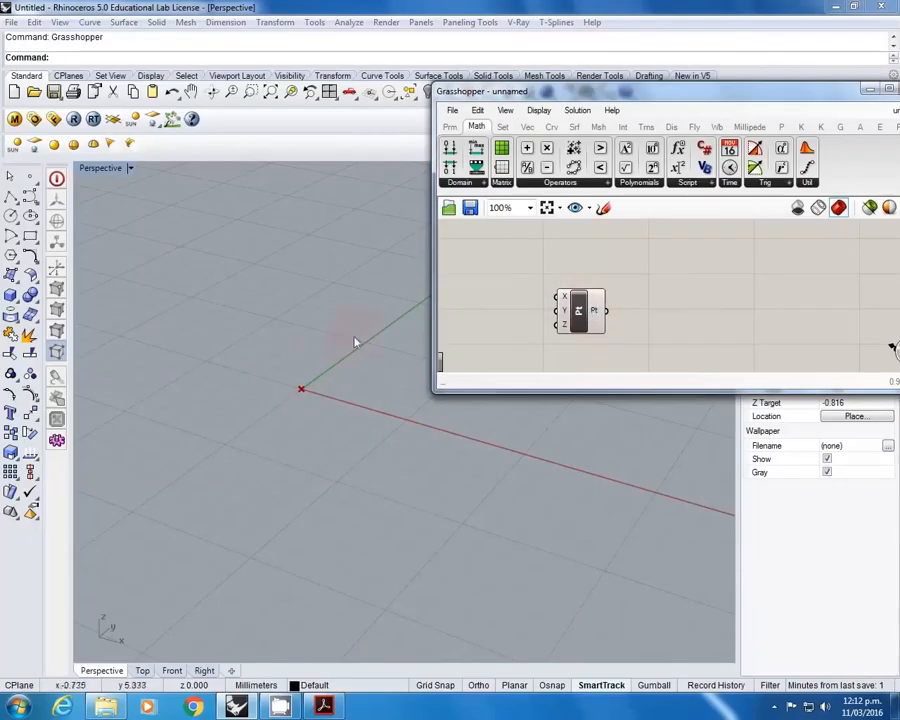
Step: Bake the Construct Point component into the Rhino model and delete the baked point
{"action": "left_click", "coordinate": [578, 310]}
{"action": "right_click", "coordinate": [578, 320]}
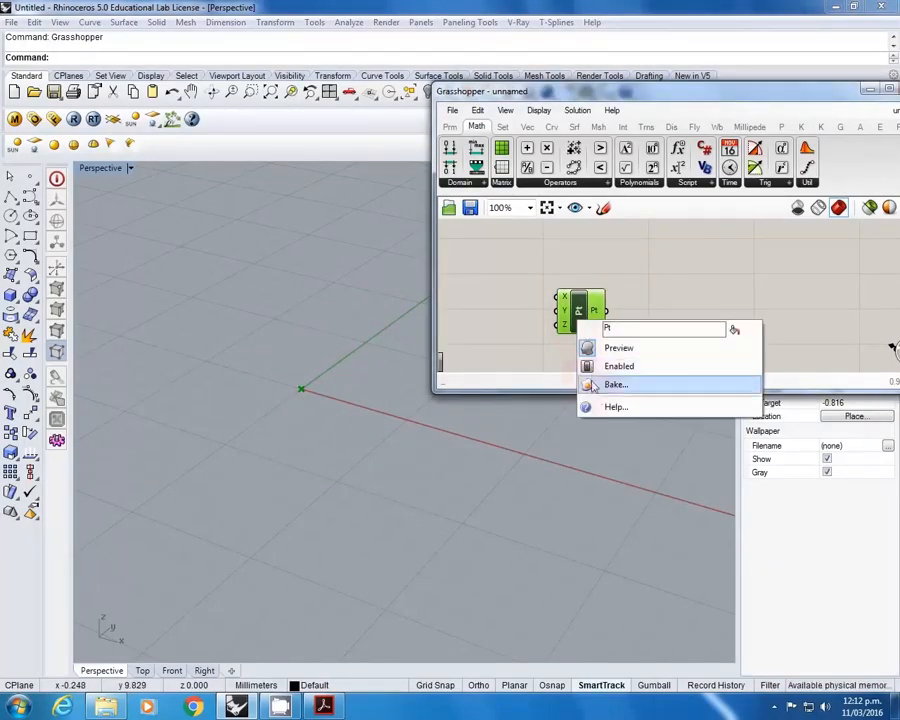
{"action": "left_click", "coordinate": [603, 384]}
{"action": "left_click", "coordinate": [608, 518]}
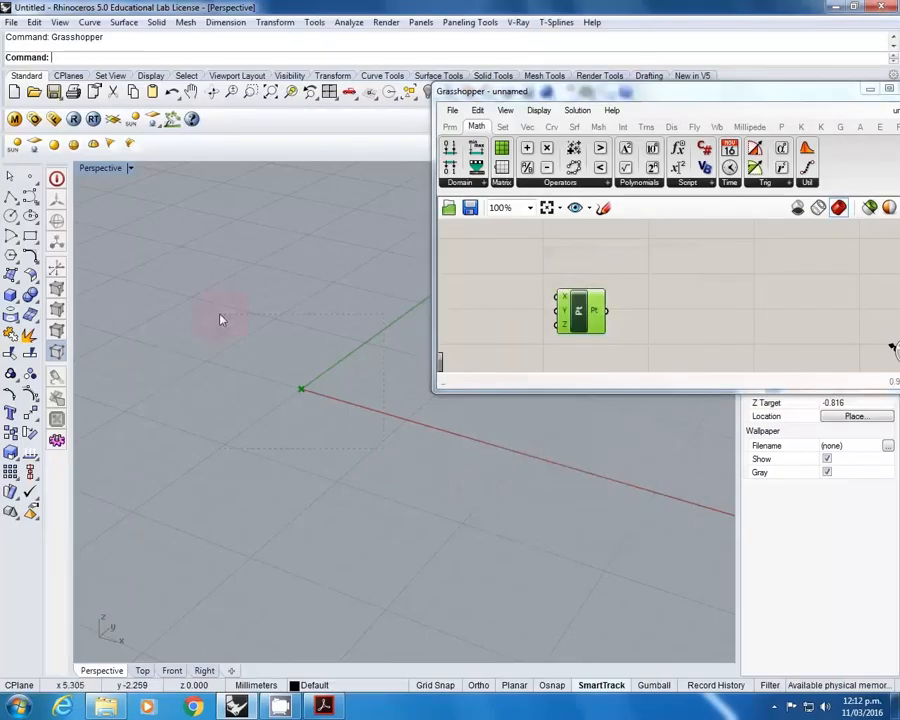
{"action": "left_click_drag", "start_coordinate": [224, 318], "coordinate": [220, 315]}
{"action": "key", "text": "Delete"}
Step: Move the Construct Point component to make room and place a number slider to the left of its inputs
{"action": "left_click_drag", "start_coordinate": [572, 302], "coordinate": [662, 292]}
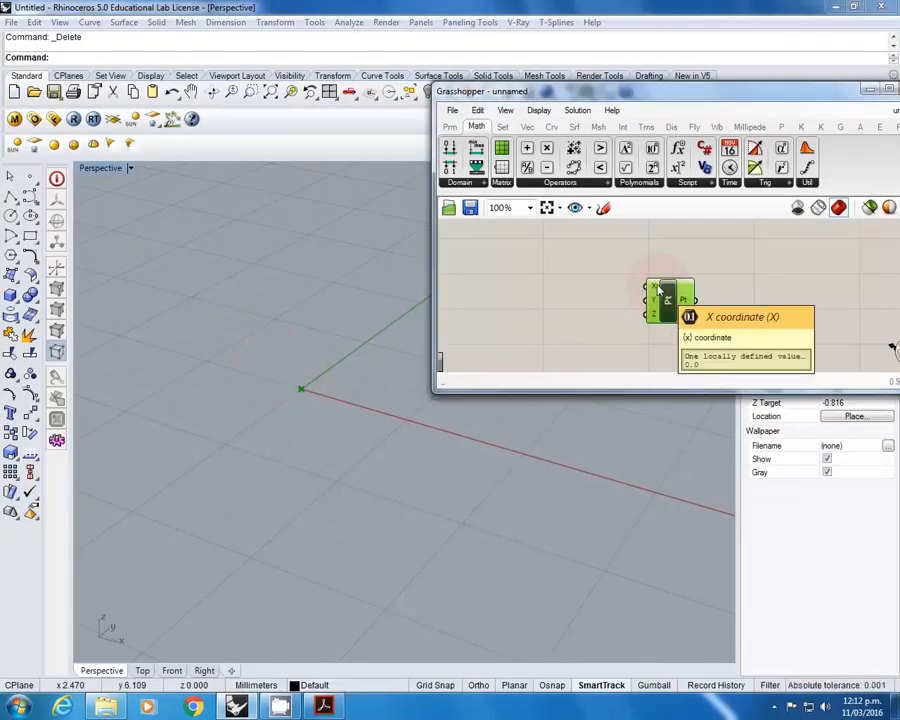
{"action": "left_click_drag", "start_coordinate": [586, 392], "coordinate": [587, 407]}
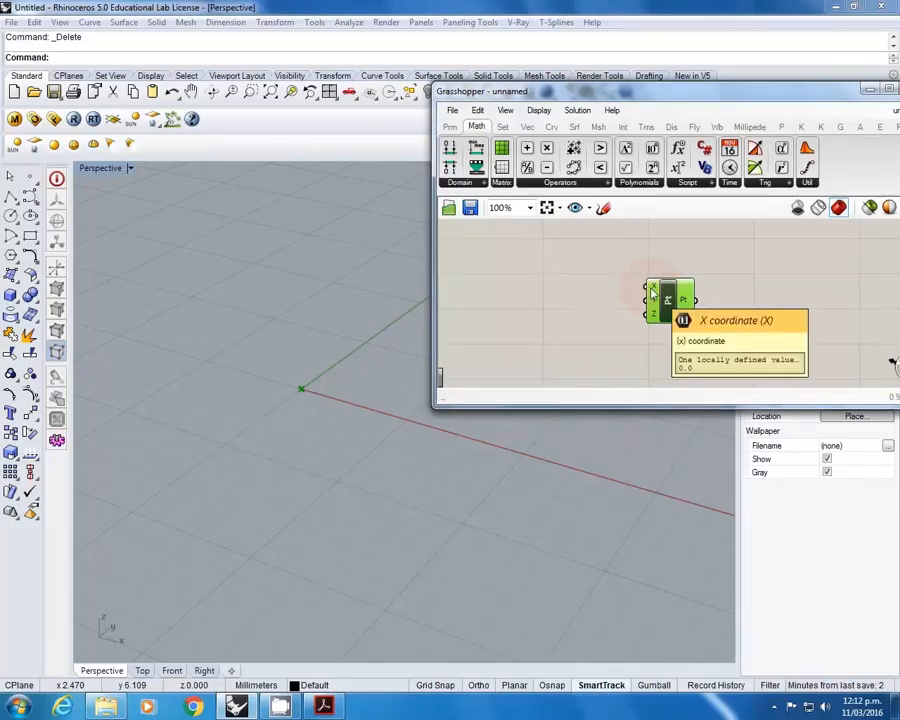
{"action": "left_click", "coordinate": [534, 290]}
{"action": "double_click", "coordinate": [533, 290]}
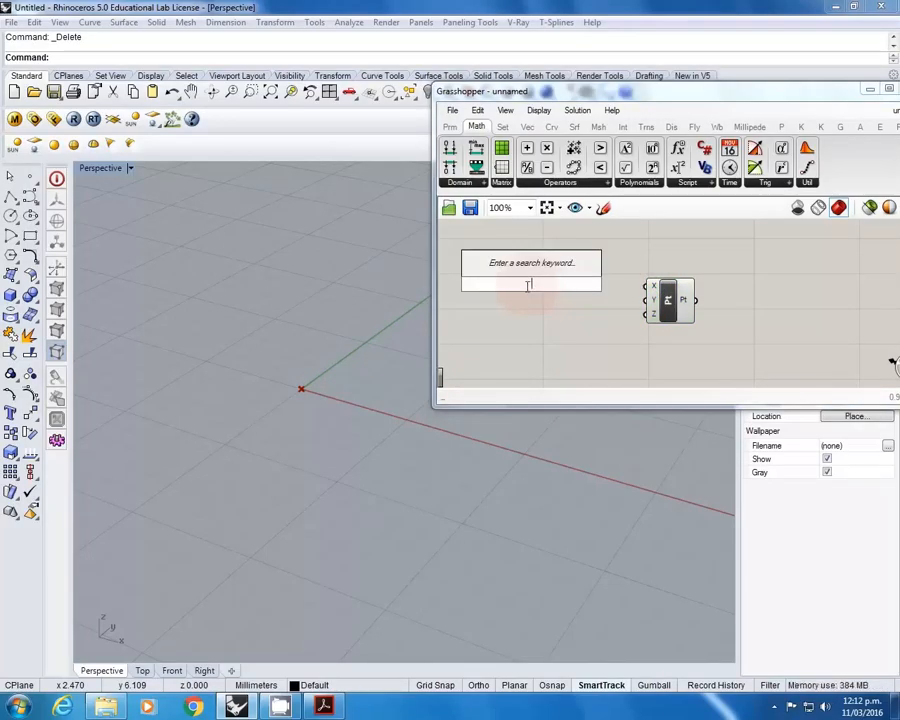
{"action": "left_click", "coordinate": [449, 126]}
{"action": "mouse_move", "coordinate": [632, 167]}
{"action": "left_mouse_down"}
{"action": "mouse_move", "coordinate": [543, 272]}
{"action": "mouse_move", "coordinate": [540, 302]}
{"action": "left_mouse_up"}
Step: Set the new number slider's value to 1 and raise its maximum to 10
{"action": "double_click", "coordinate": [530, 287]}
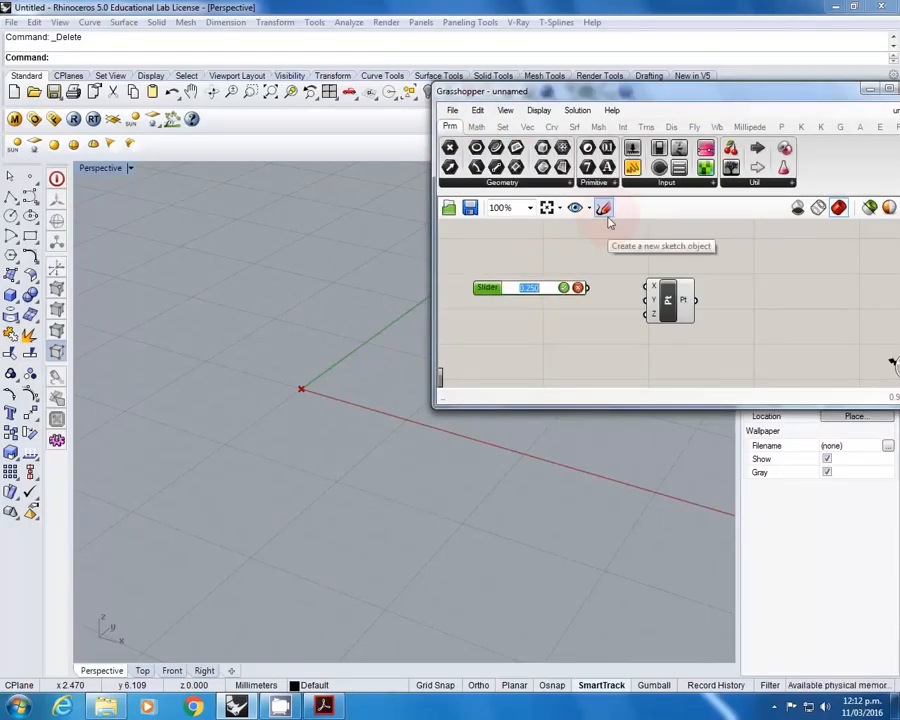
{"action": "key", "text": "Return"}
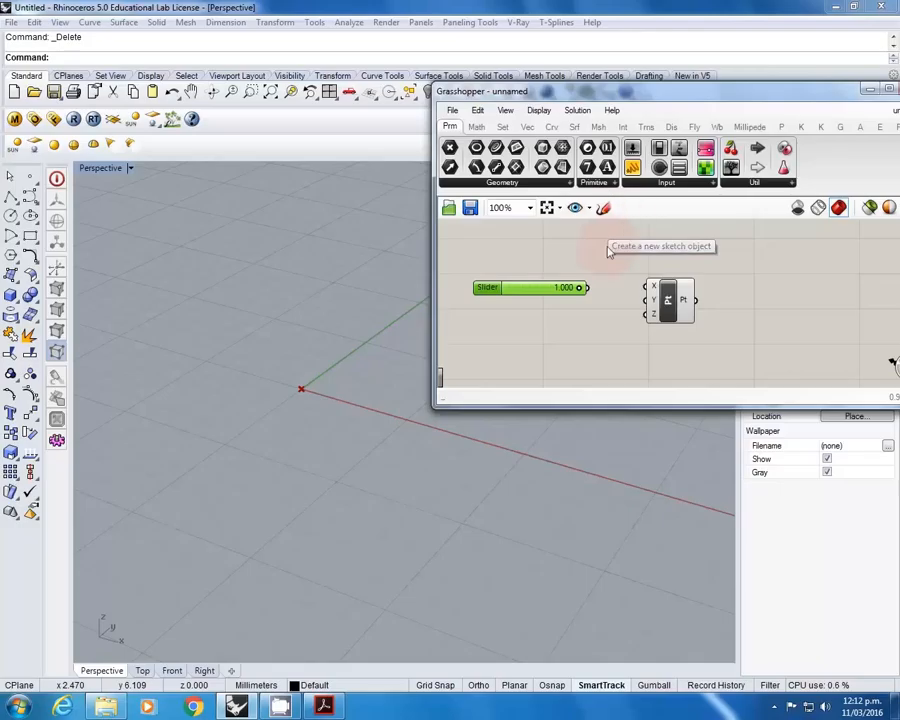
{"action": "right_click", "coordinate": [564, 290]}
{"action": "left_click", "coordinate": [595, 358]}
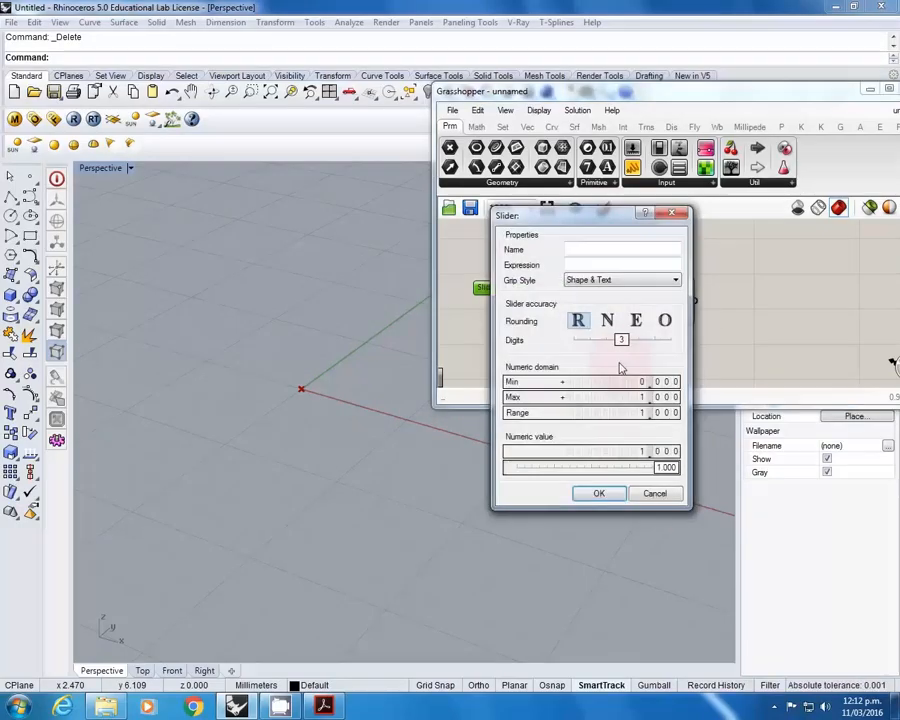
{"action": "double_click", "coordinate": [636, 398]}
{"action": "type", "text": "10"}
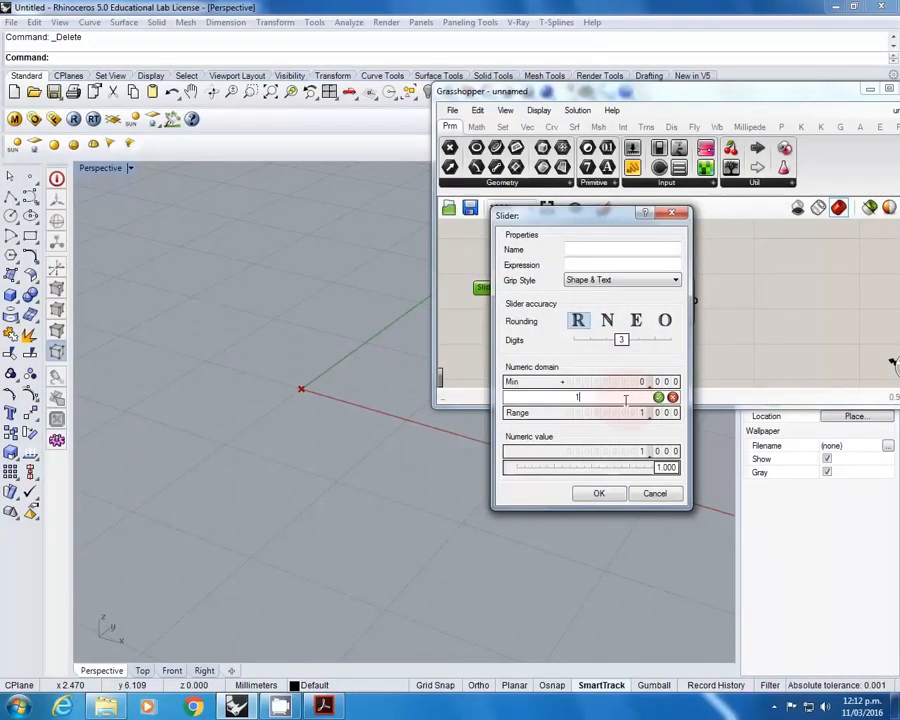
{"action": "key", "text": "Return"}
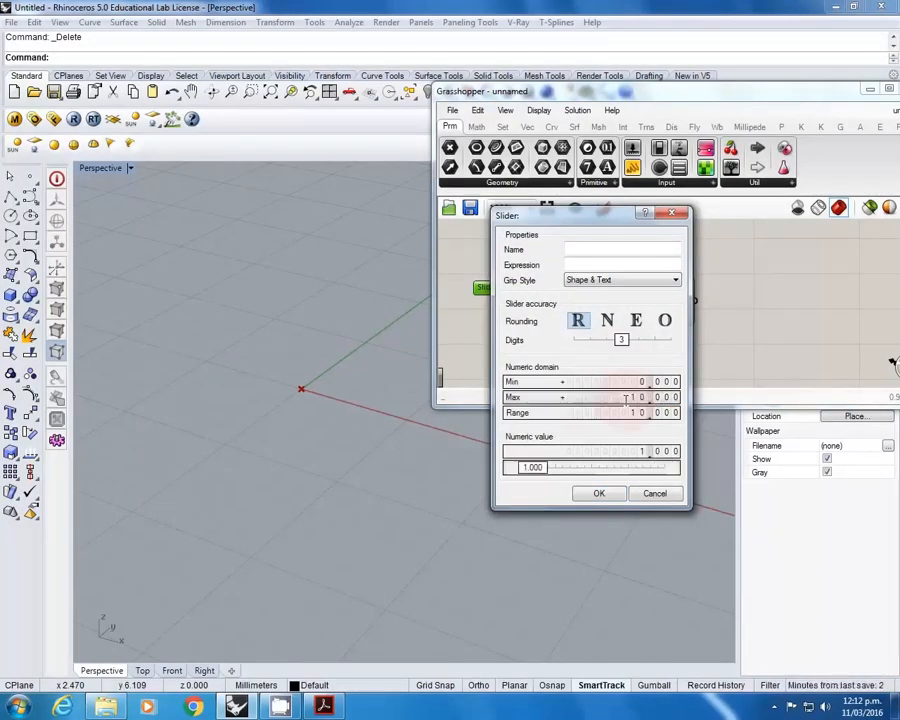
{"action": "left_click", "coordinate": [599, 495]}
Step: Change the number slider's rounding to integer numbers
{"action": "right_click", "coordinate": [537, 291]}
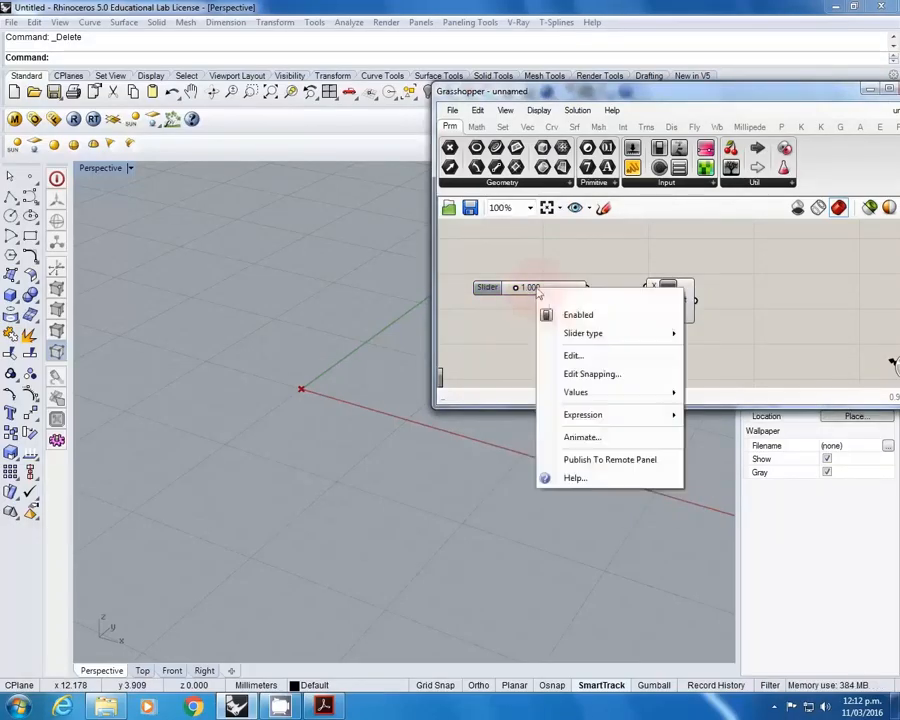
{"action": "left_click", "coordinate": [579, 356]}
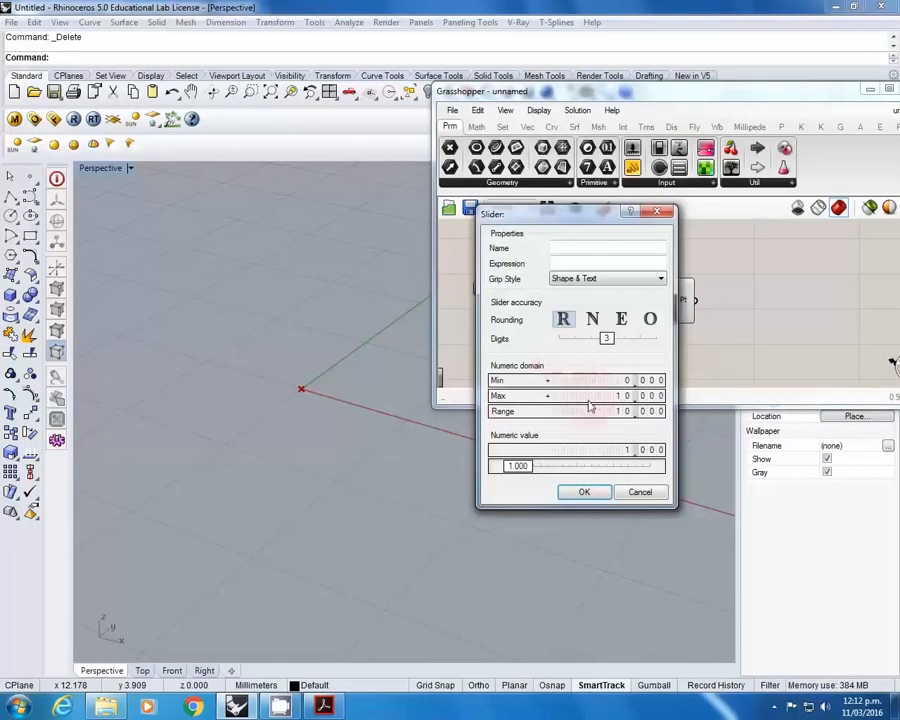
{"action": "left_click", "coordinate": [597, 321]}
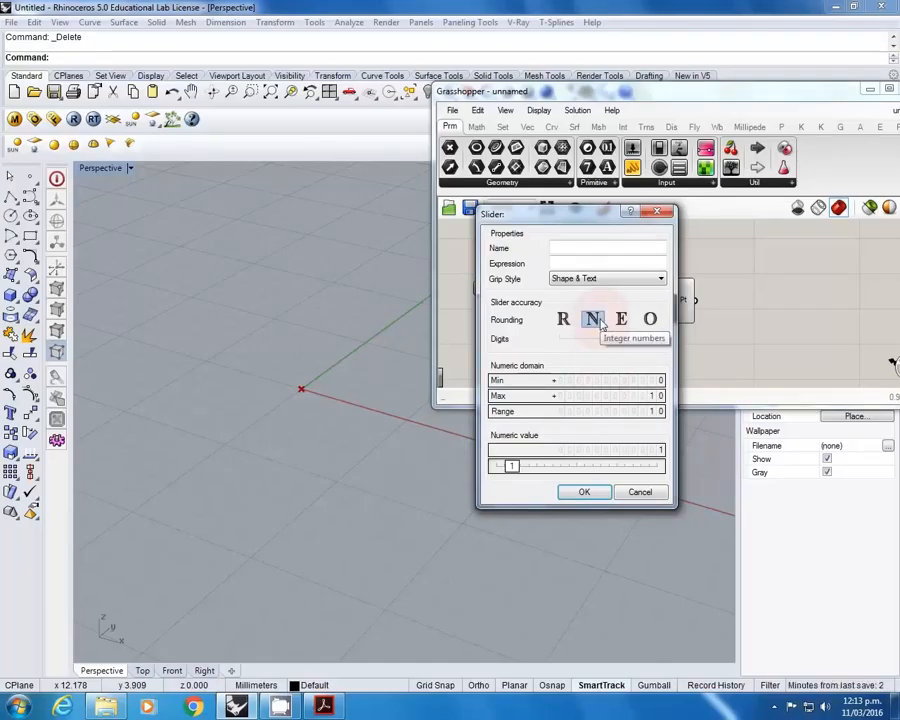
{"action": "left_click", "coordinate": [584, 491]}
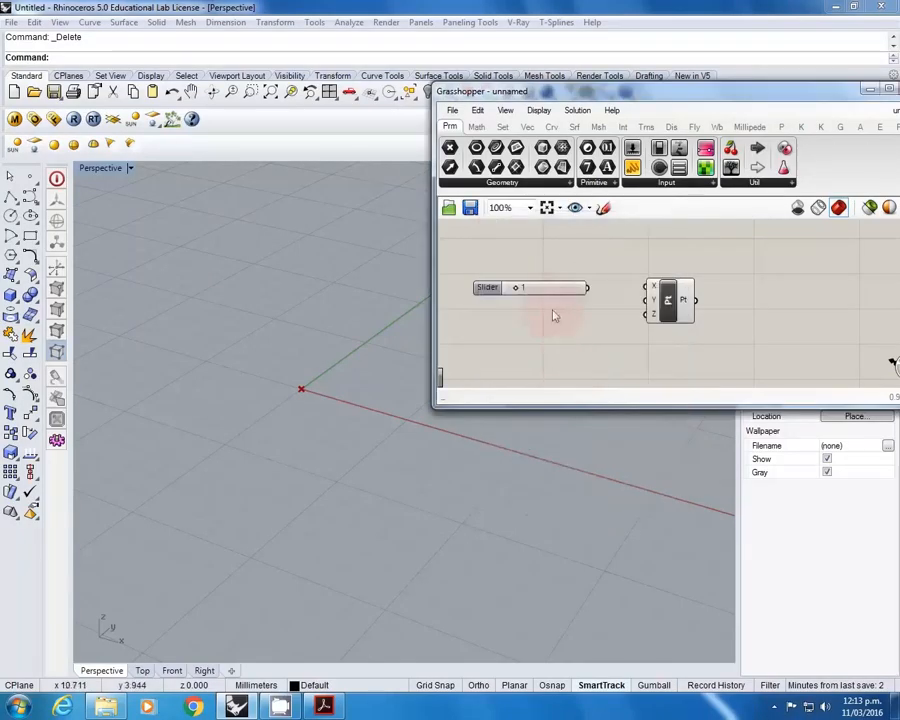
Step: Duplicate the integer slider and connect the two sliders to the point component's X and Y inputs
{"action": "left_click", "coordinate": [585, 289]}
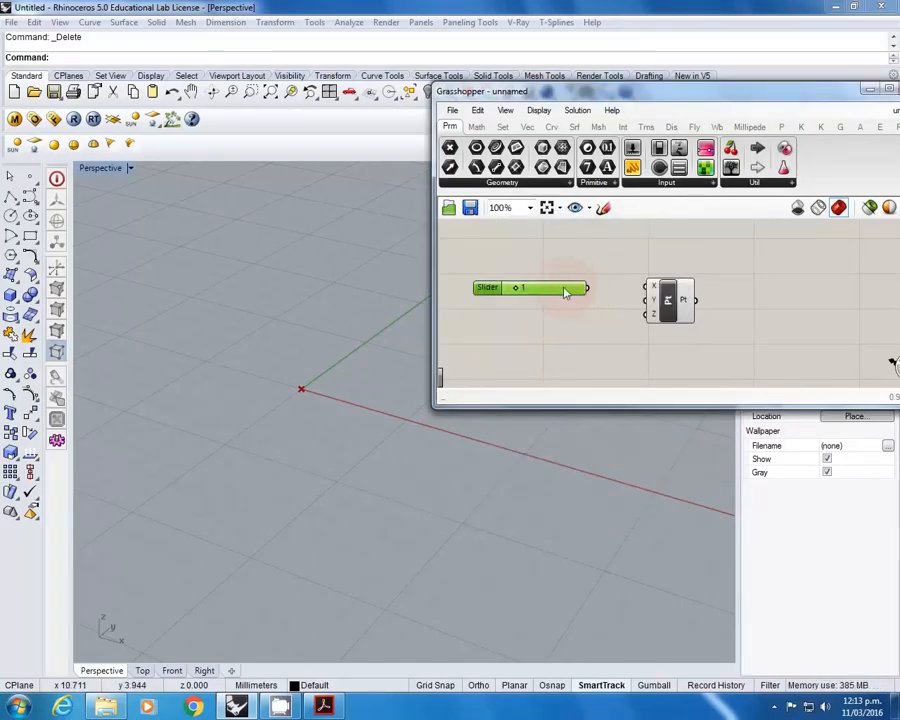
{"action": "key", "text": "ctrl+v"}
{"action": "left_click_drag", "start_coordinate": [563, 292], "coordinate": [647, 287]}
{"action": "left_click_drag", "start_coordinate": [583, 316], "coordinate": [652, 301]}
{"action": "scroll", "coordinate": [336, 397], "scroll_direction": "up", "scroll_amount": 6}
{"action": "right_click_drag", "start_coordinate": [339, 385], "coordinate": [330, 402], "text": "shift"}
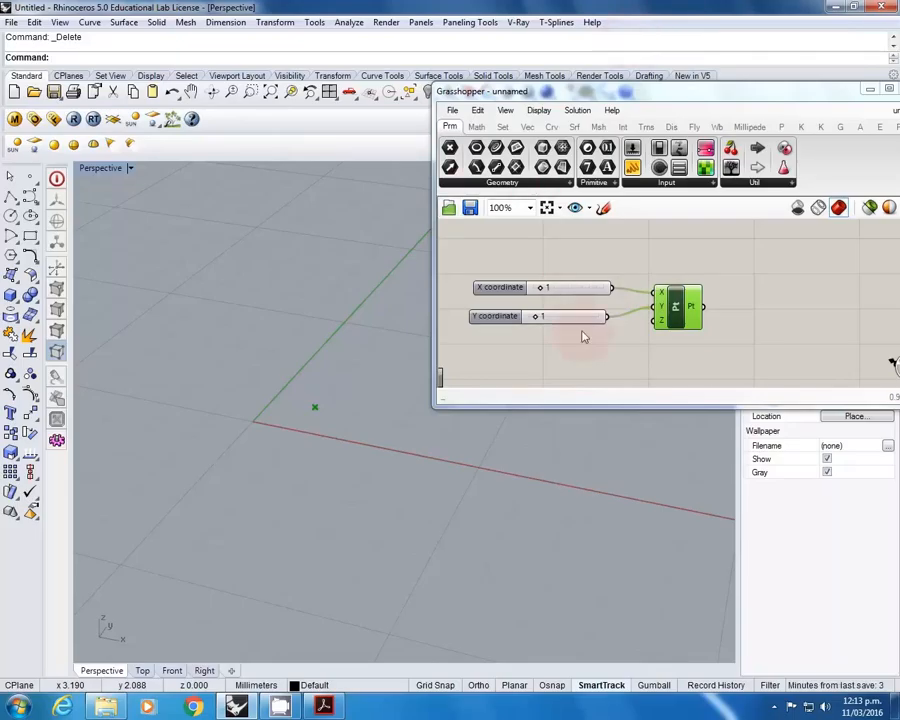
Step: Set the X slider to 4 and add a copied slider with value 4 connected to the Z input
{"action": "mouse_move", "coordinate": [665, 291]}
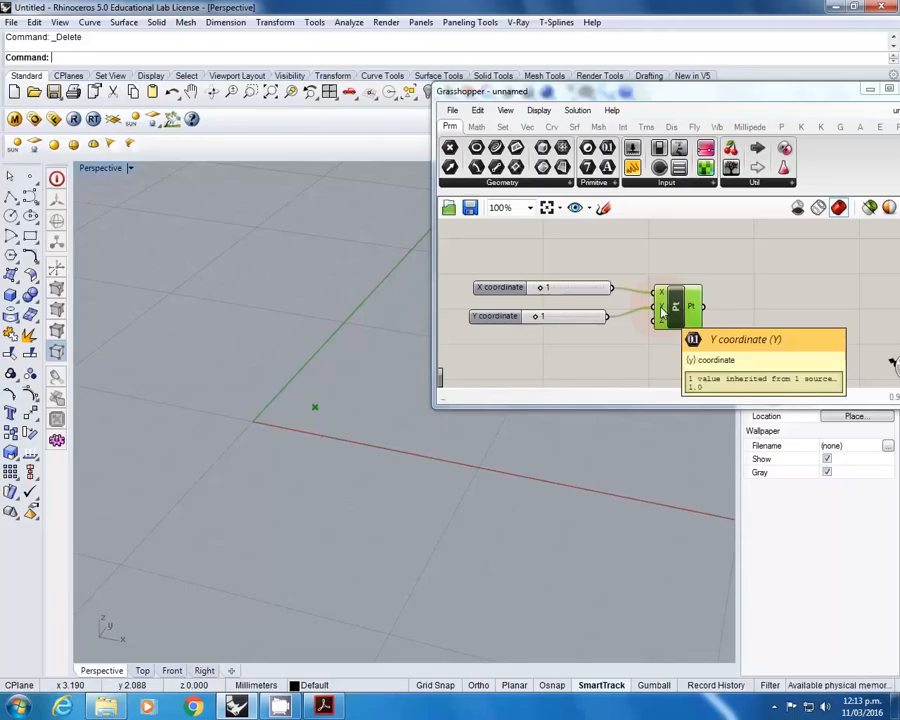
{"action": "double_click", "coordinate": [558, 346]}
{"action": "left_click", "coordinate": [525, 317]}
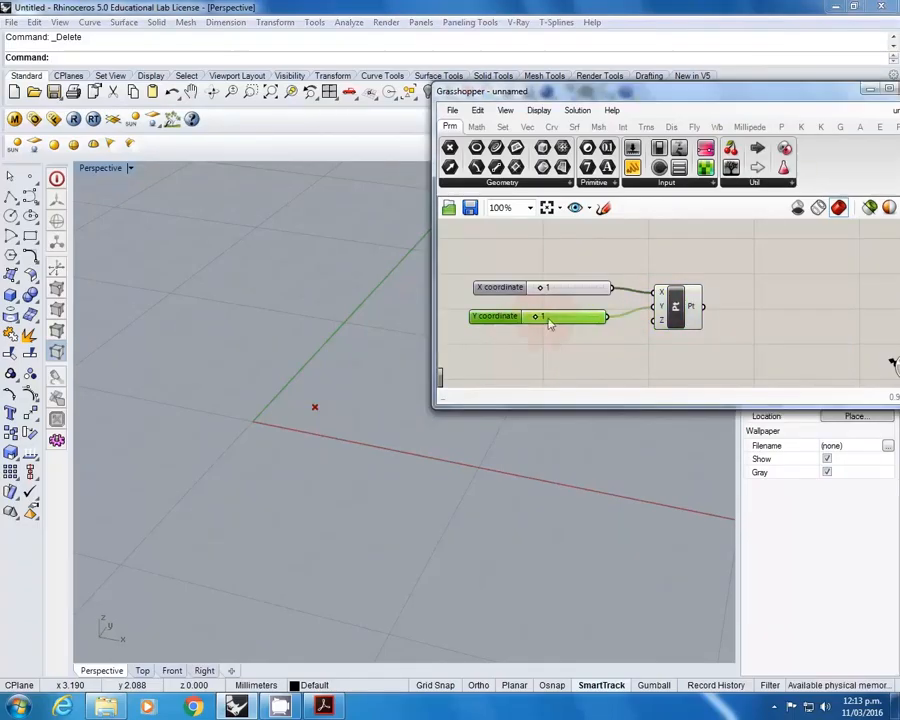
{"action": "left_click_drag", "start_coordinate": [541, 289], "coordinate": [657, 321]}
{"action": "key", "text": "ctrl+c"}
{"action": "key", "text": "ctrl+v"}
{"action": "mouse_move", "coordinate": [300, 330]}
{"action": "right_mouse_down"}
{"action": "mouse_move", "coordinate": [216, 390]}
{"action": "mouse_move", "coordinate": [293, 300]}
{"action": "mouse_move", "coordinate": [309, 315]}
{"action": "right_mouse_up"}
{"action": "left_click_drag", "start_coordinate": [557, 352], "coordinate": [658, 321]}
Step: Duplicate the Z slider with value 3 and connect it as a second source to the point's Z input
{"action": "key", "text": "ctrl+c"}
{"action": "key", "text": "ctrl+v"}
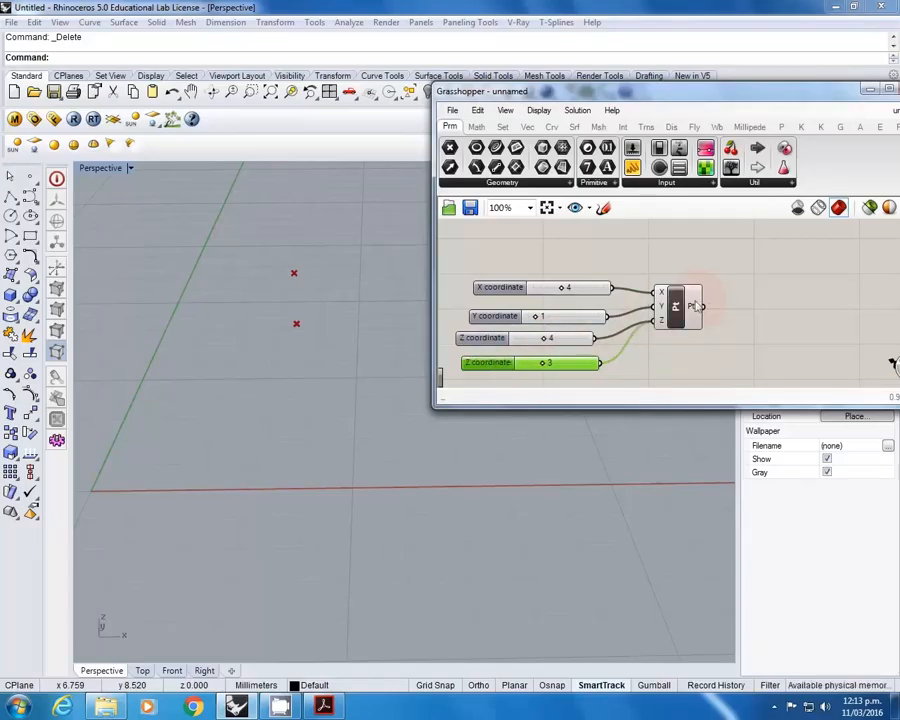
{"action": "left_click", "coordinate": [690, 310]}
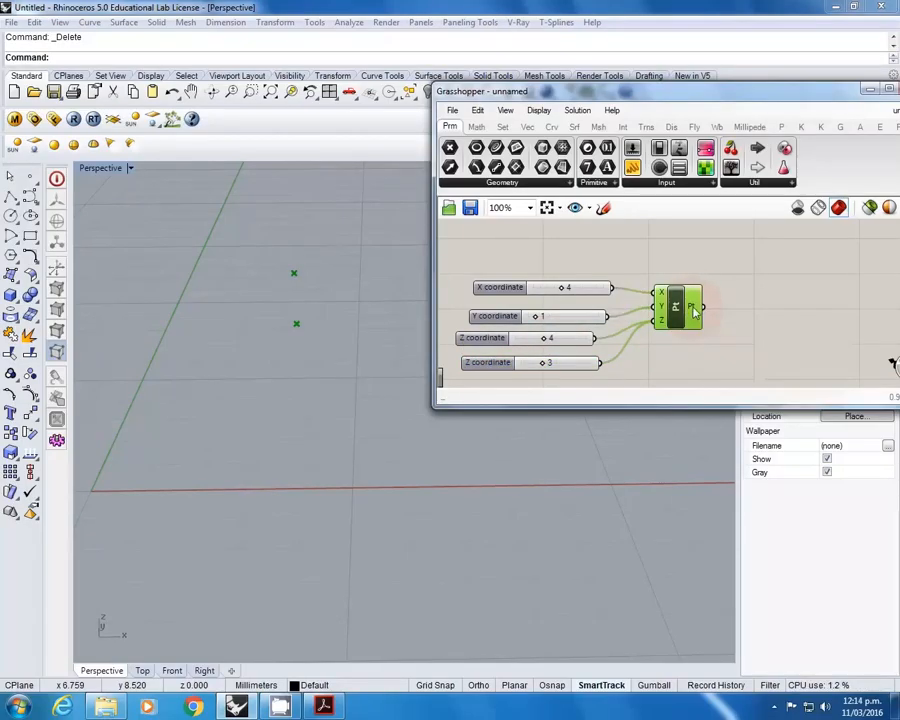
{"action": "left_click", "coordinate": [720, 301]}
Step: Switch to Grasshopper Tutorial.pdf in Adobe Acrobat, review the Components pages from 7 back to 4, and return to Rhino
{"action": "left_click", "coordinate": [323, 707]}
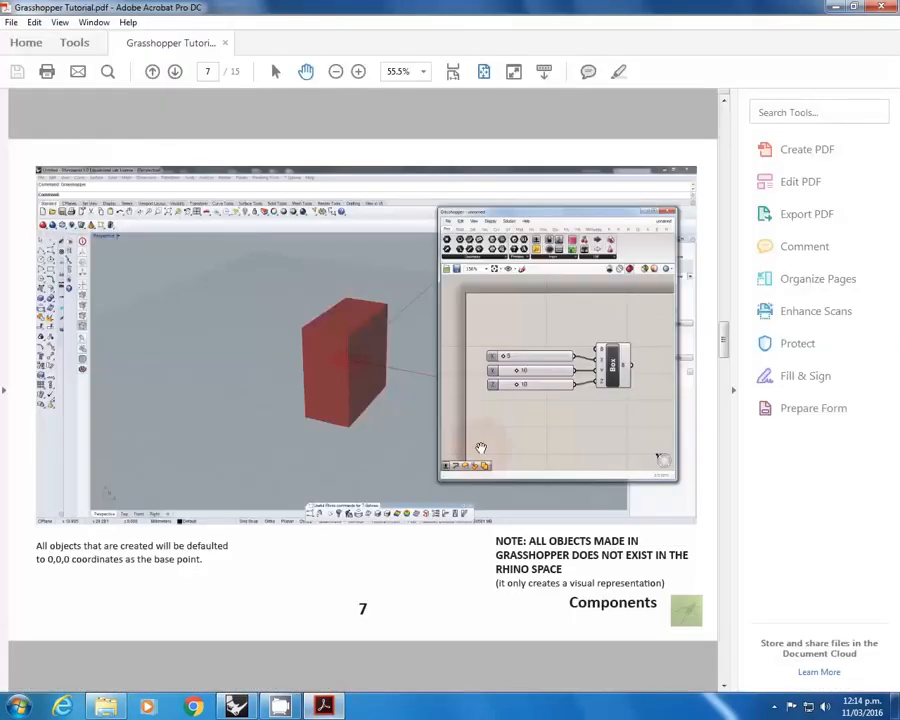
{"action": "scroll", "coordinate": [481, 448], "scroll_direction": "up", "scroll_amount": 2}
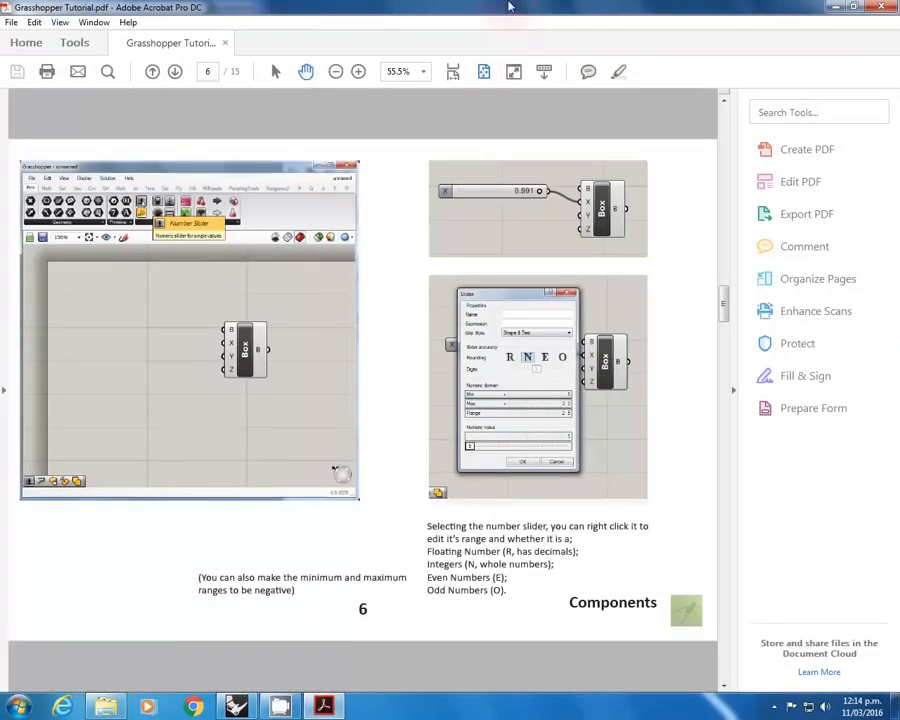
{"action": "scroll", "coordinate": [454, 295], "scroll_direction": "up", "scroll_amount": 2}
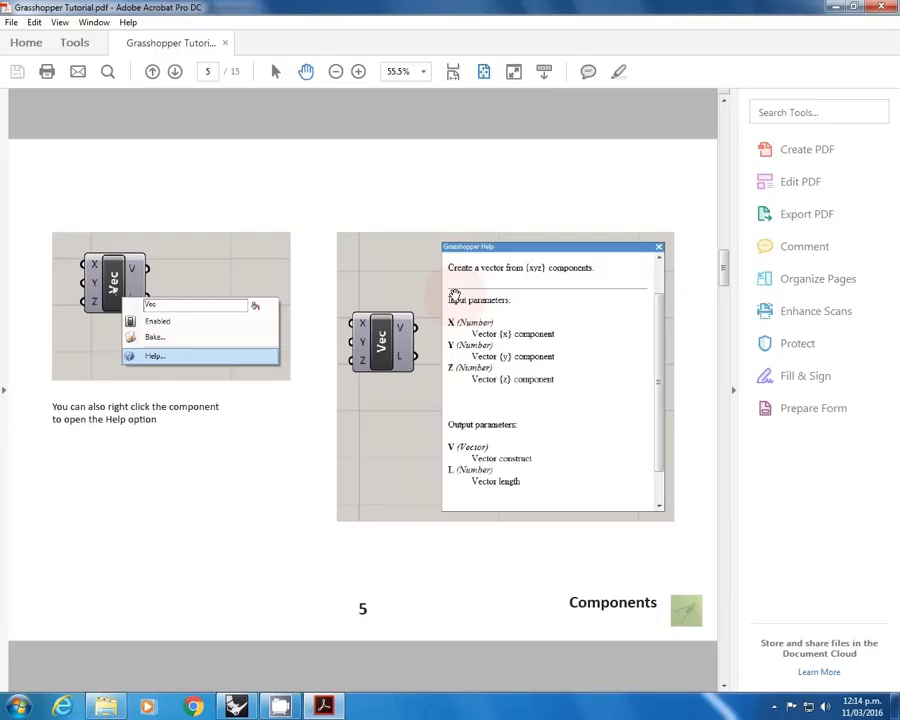
{"action": "scroll", "coordinate": [454, 295], "scroll_direction": "up", "scroll_amount": 2}
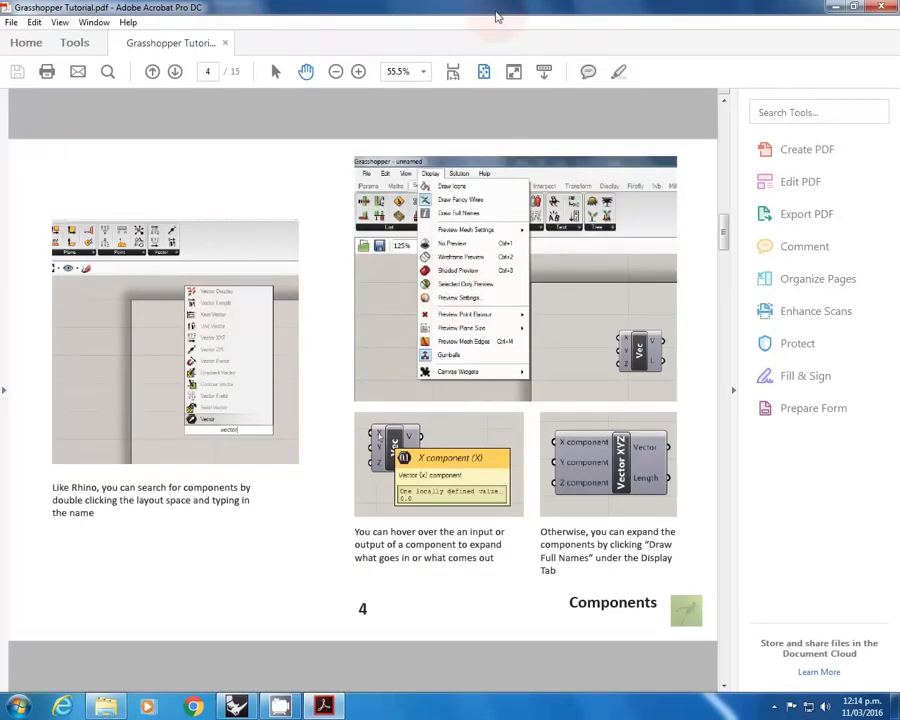
{"action": "left_click_drag", "start_coordinate": [461, 6], "coordinate": [438, 6]}
{"action": "scroll", "coordinate": [474, 212], "scroll_direction": "up", "scroll_amount": 1}
{"action": "scroll", "coordinate": [474, 212], "scroll_direction": "down", "scroll_amount": 1}
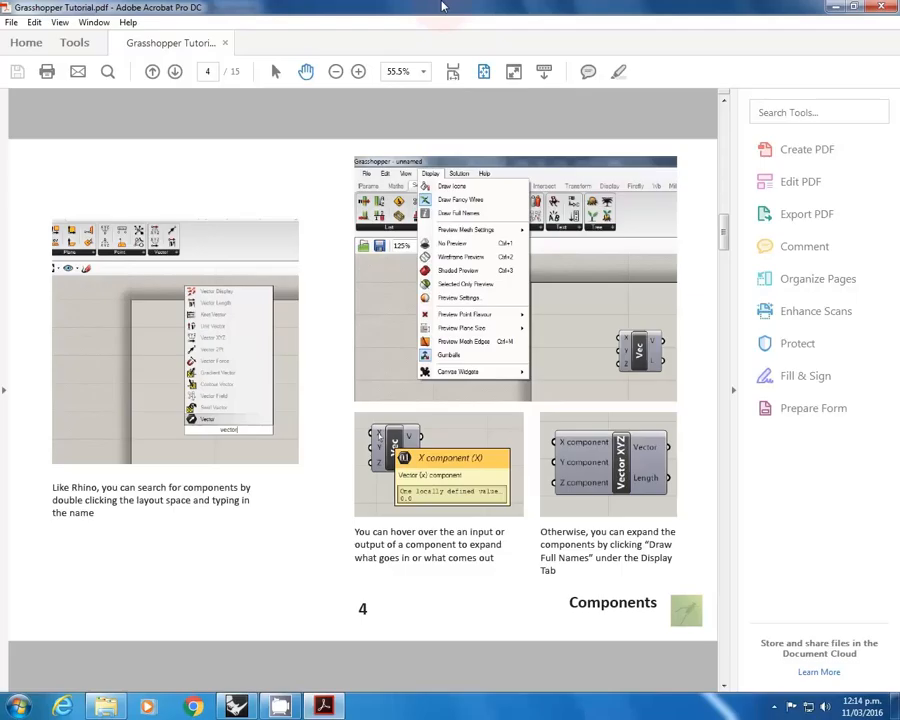
{"action": "key", "text": "alt+Tab"}
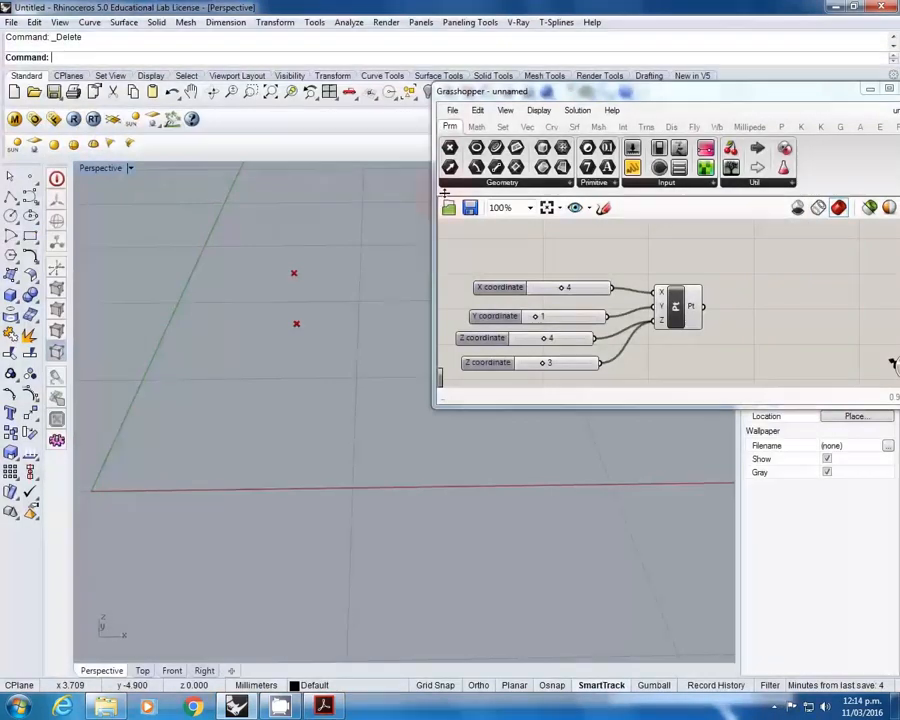
Step: Find the Series component by keyword and place it above the Construct Point component
{"action": "mouse_move", "coordinate": [663, 292]}
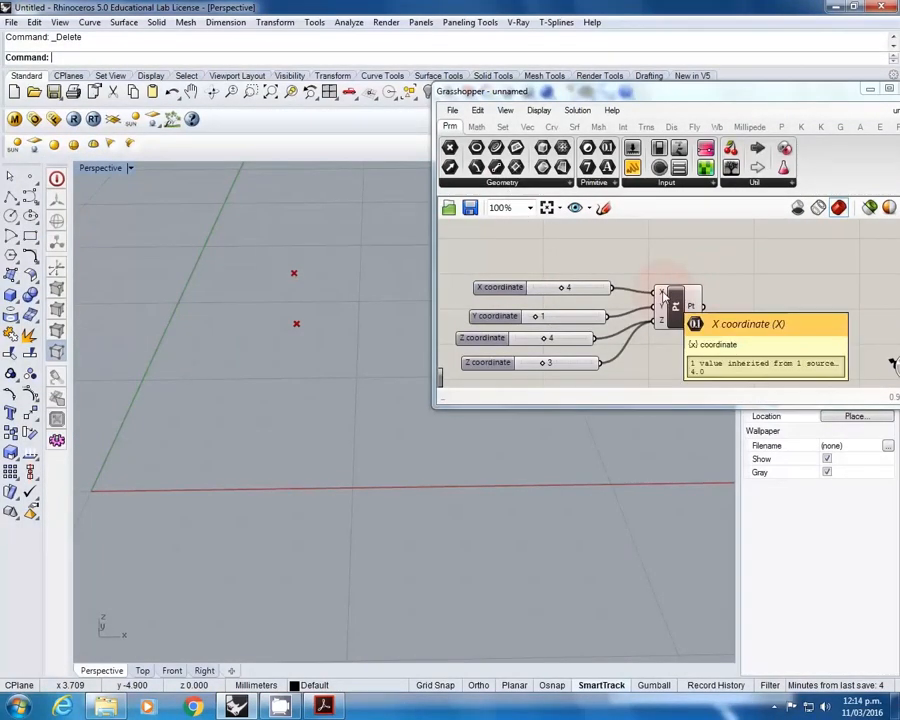
{"action": "double_click", "coordinate": [641, 251]}
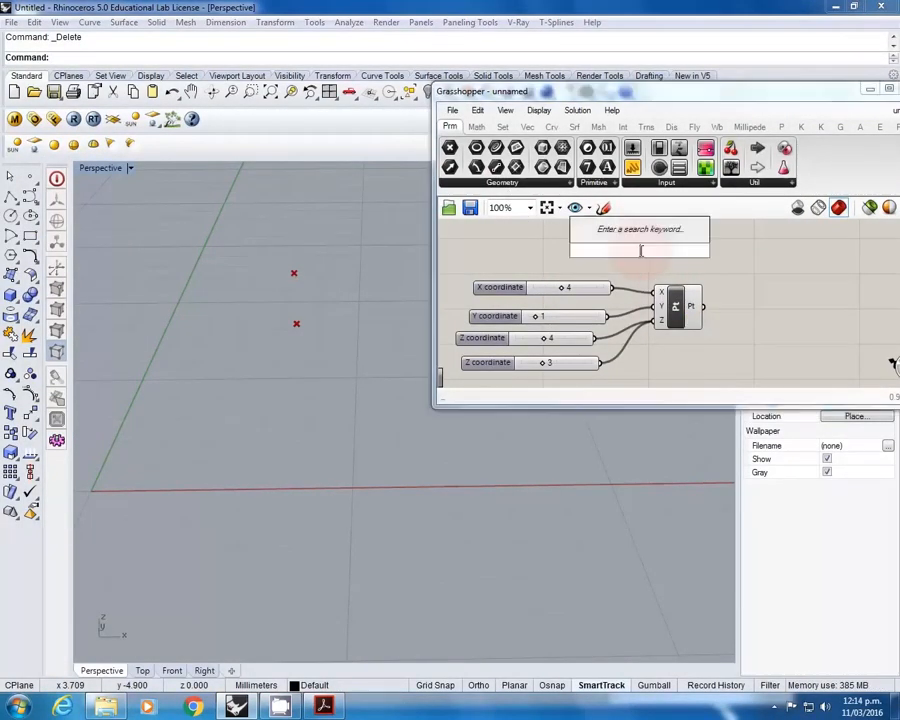
{"action": "left_click", "coordinate": [524, 127]}
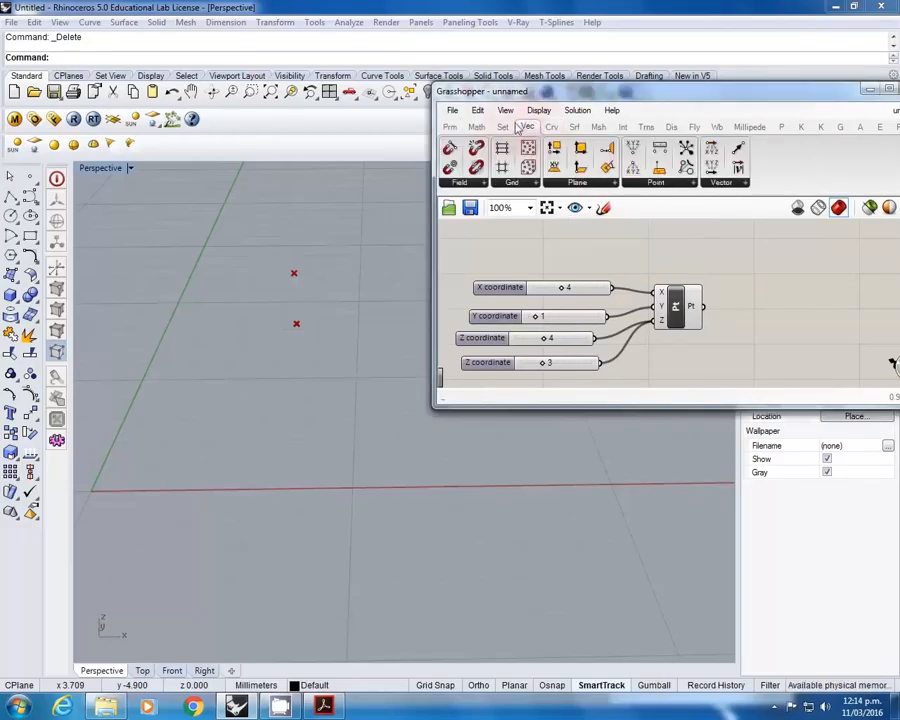
{"action": "left_click", "coordinate": [502, 127]}
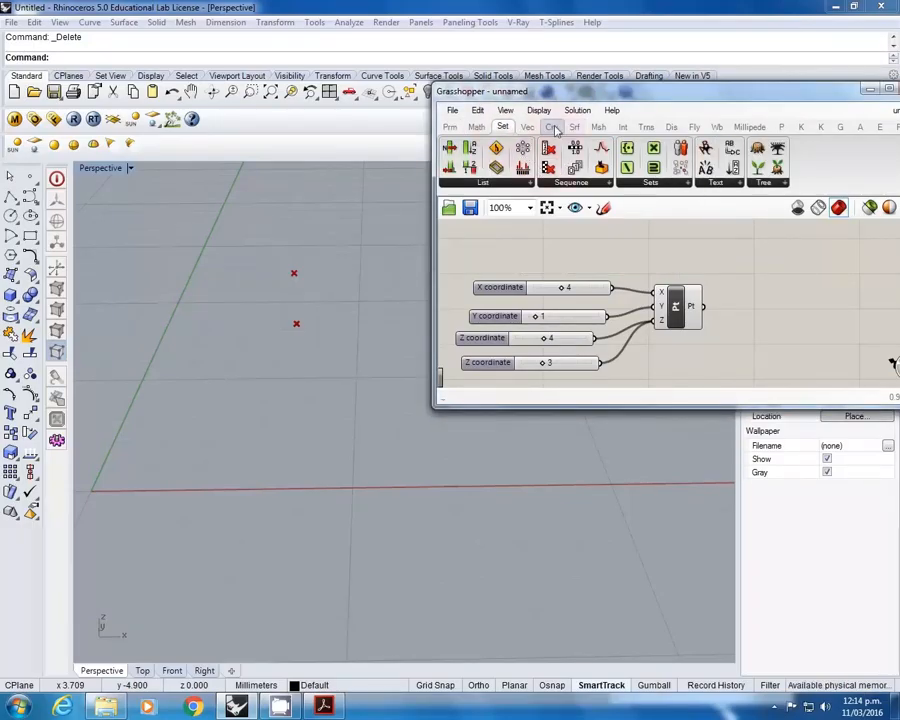
{"action": "double_click", "coordinate": [668, 242]}
{"action": "type", "text": "senes"}
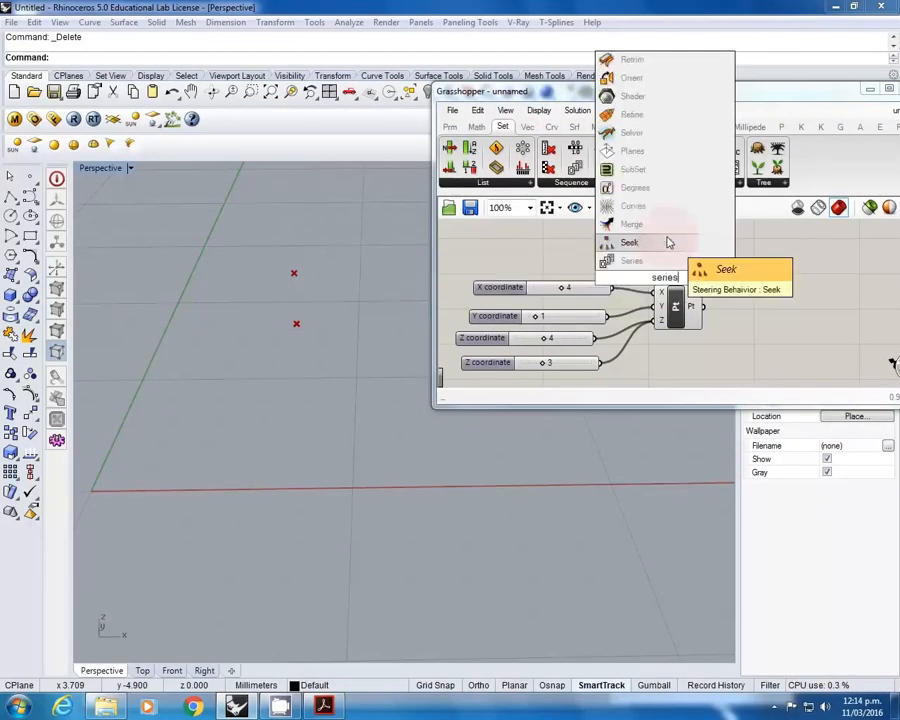
{"action": "key", "text": "Return"}
{"action": "left_click_drag", "start_coordinate": [665, 265], "coordinate": [695, 254]}
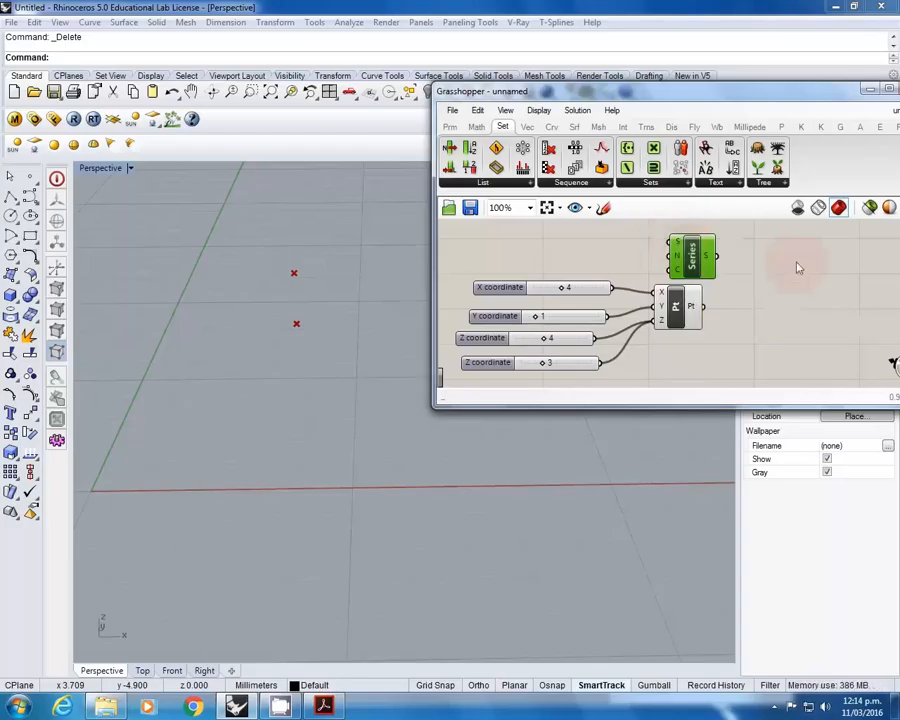
Step: Maximize the Grasshopper window and reposition the canvas around the components
{"action": "right_click_drag", "start_coordinate": [798, 263], "coordinate": [770, 285]}
{"action": "left_click_drag", "start_coordinate": [652, 95], "coordinate": [569, 3]}
{"action": "right_click_drag", "start_coordinate": [347, 208], "coordinate": [525, 305]}
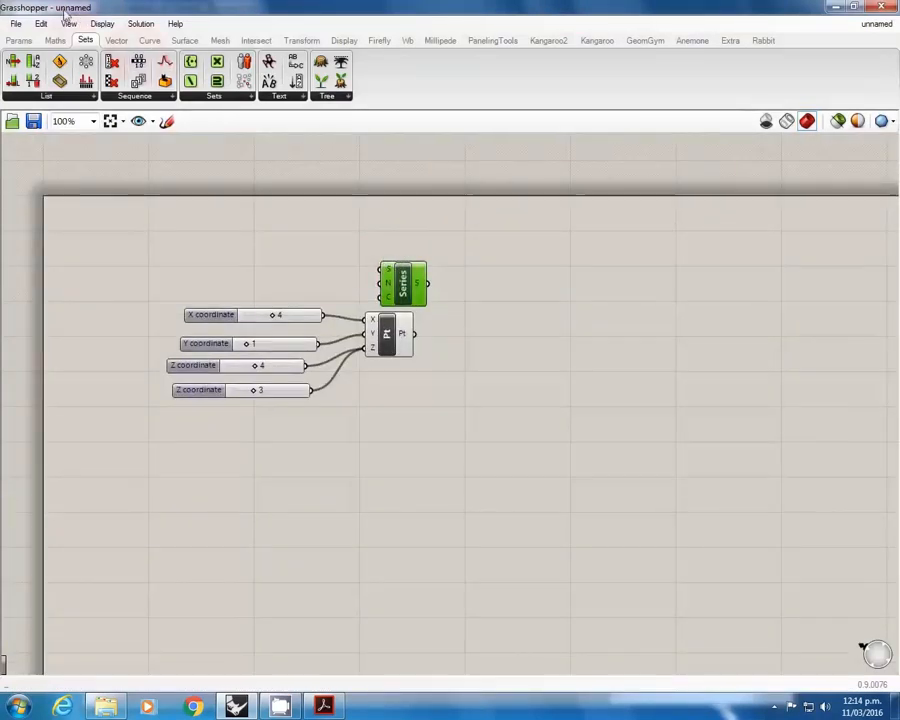
Step: Turn on full component names and move the Series component up, clear of the Construct Point component
{"action": "left_click", "coordinate": [101, 23]}
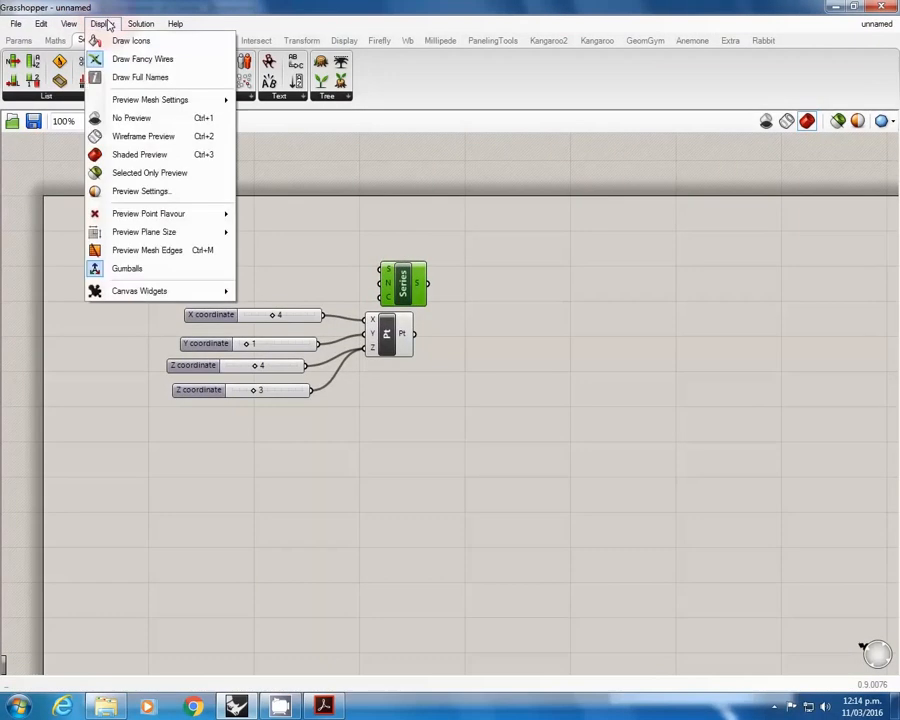
{"action": "left_click", "coordinate": [118, 77]}
{"action": "left_click_drag", "start_coordinate": [405, 304], "coordinate": [408, 263]}
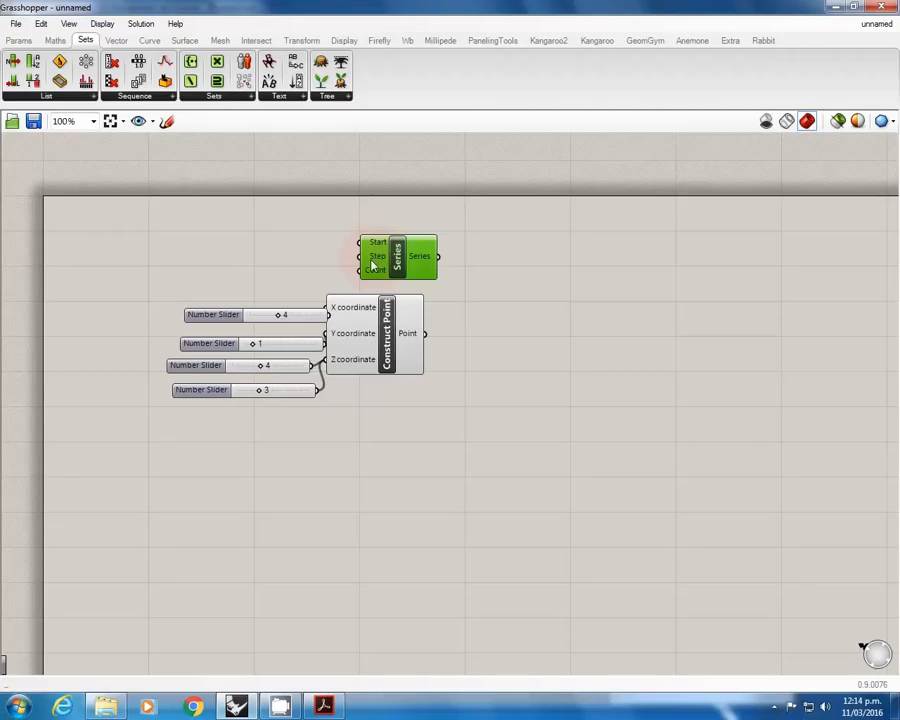
{"action": "mouse_move", "coordinate": [373, 264]}
{"action": "mouse_move", "coordinate": [407, 265]}
{"action": "left_mouse_down"}
{"action": "mouse_move", "coordinate": [425, 262]}
{"action": "mouse_move", "coordinate": [407, 256]}
{"action": "left_mouse_up"}
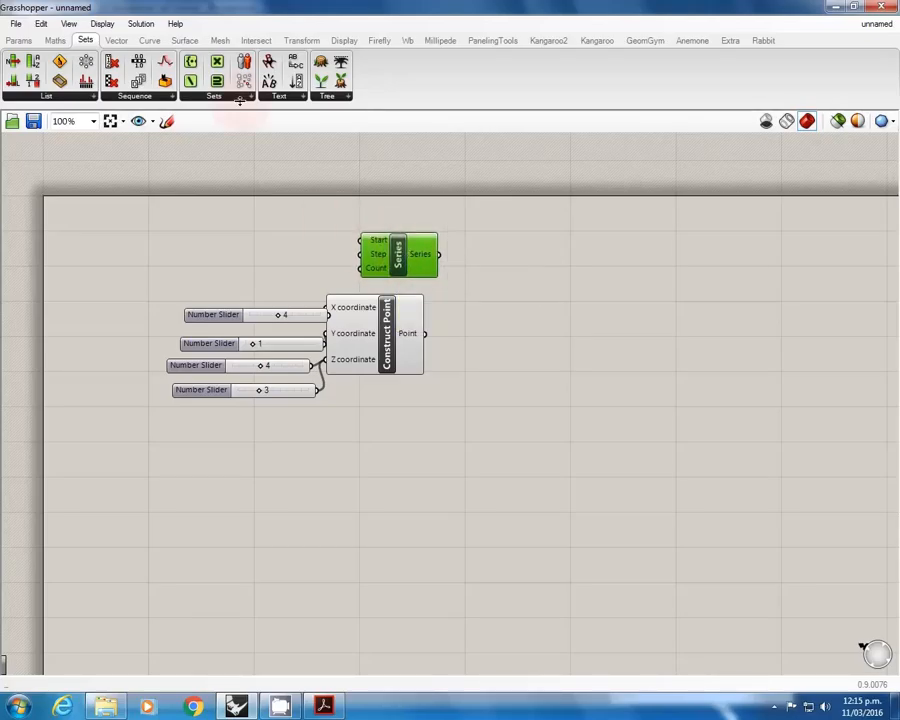
Step: Switch the components back to abbreviated names and open the help description of the Series component
{"action": "left_click", "coordinate": [108, 23]}
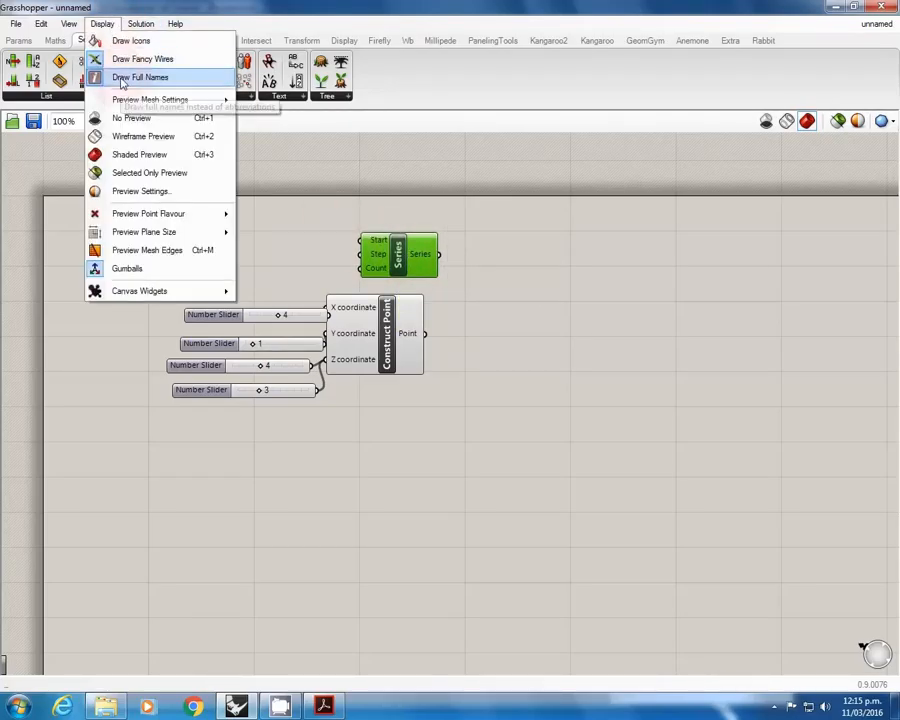
{"action": "left_click", "coordinate": [122, 80]}
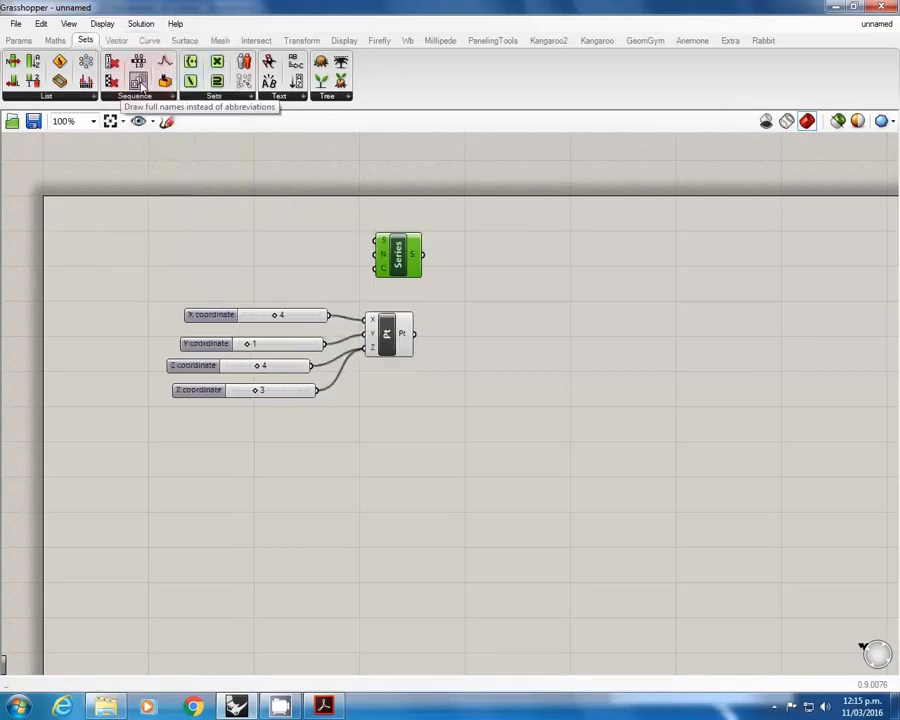
{"action": "right_click", "coordinate": [401, 250]}
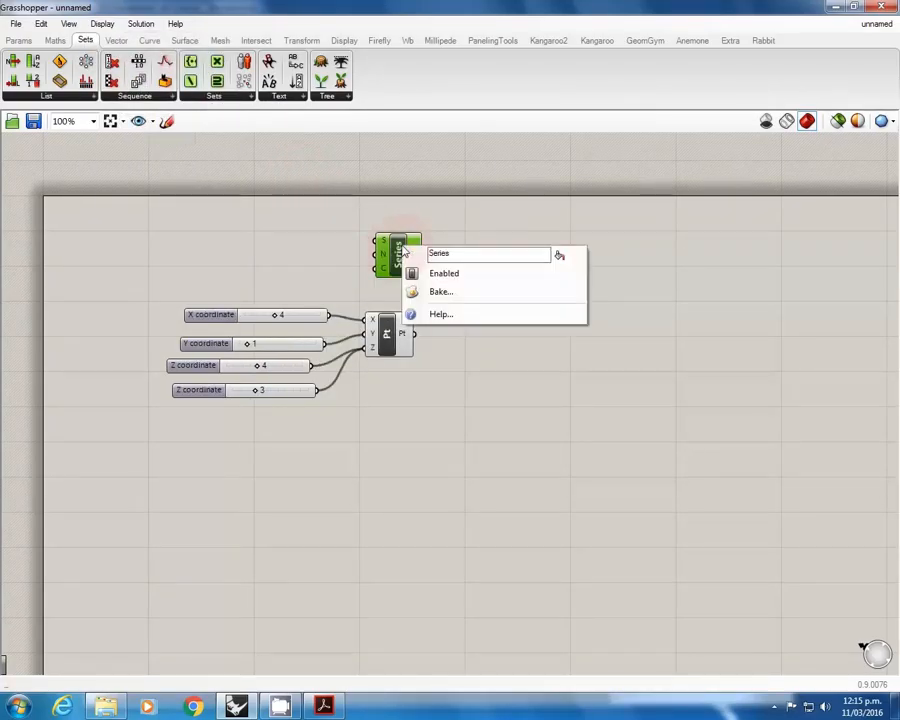
{"action": "left_click", "coordinate": [437, 314]}
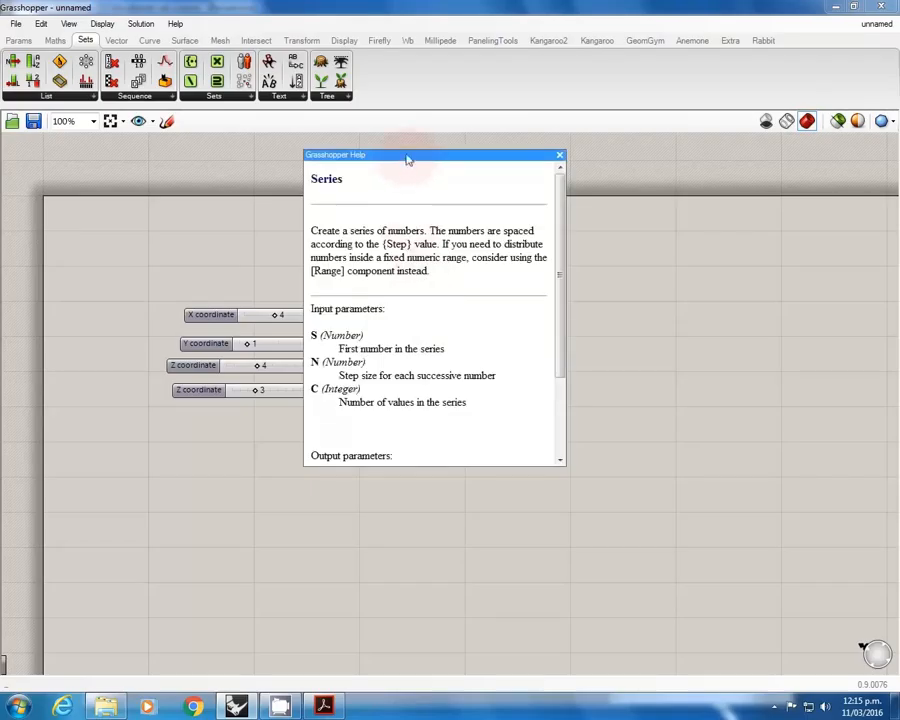
Step: Read the Series component's help description down to its output parameters and close it
{"action": "left_click_drag", "start_coordinate": [408, 154], "coordinate": [447, 144]}
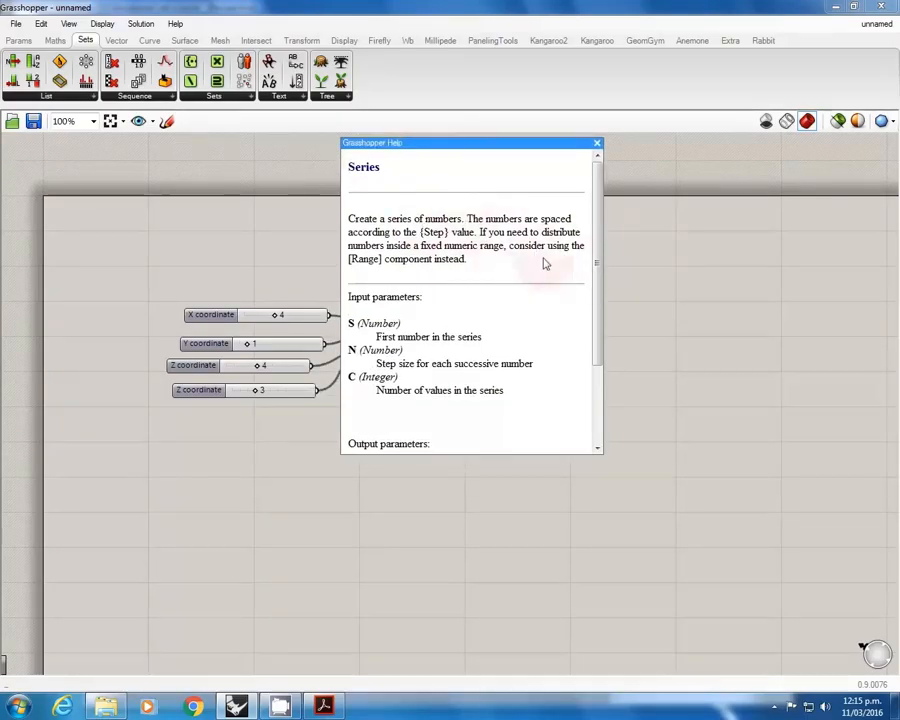
{"action": "left_click_drag", "start_coordinate": [595, 275], "coordinate": [595, 318]}
{"action": "left_click_drag", "start_coordinate": [377, 267], "coordinate": [444, 268]}
{"action": "left_click", "coordinate": [440, 274]}
{"action": "left_click_drag", "start_coordinate": [378, 373], "coordinate": [396, 400]}
{"action": "left_click", "coordinate": [391, 374]}
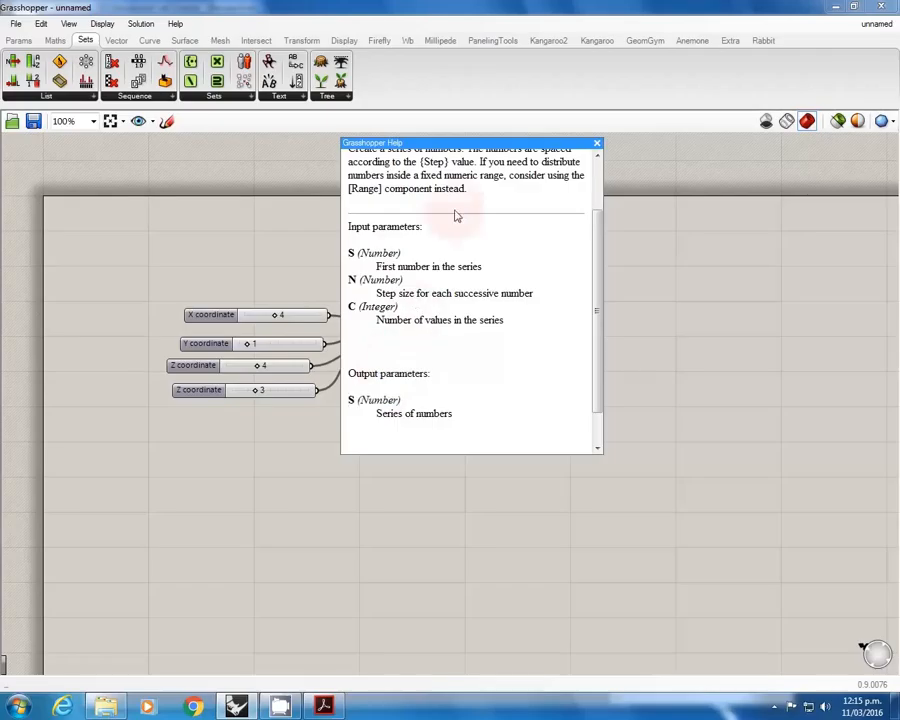
{"action": "left_click", "coordinate": [597, 145]}
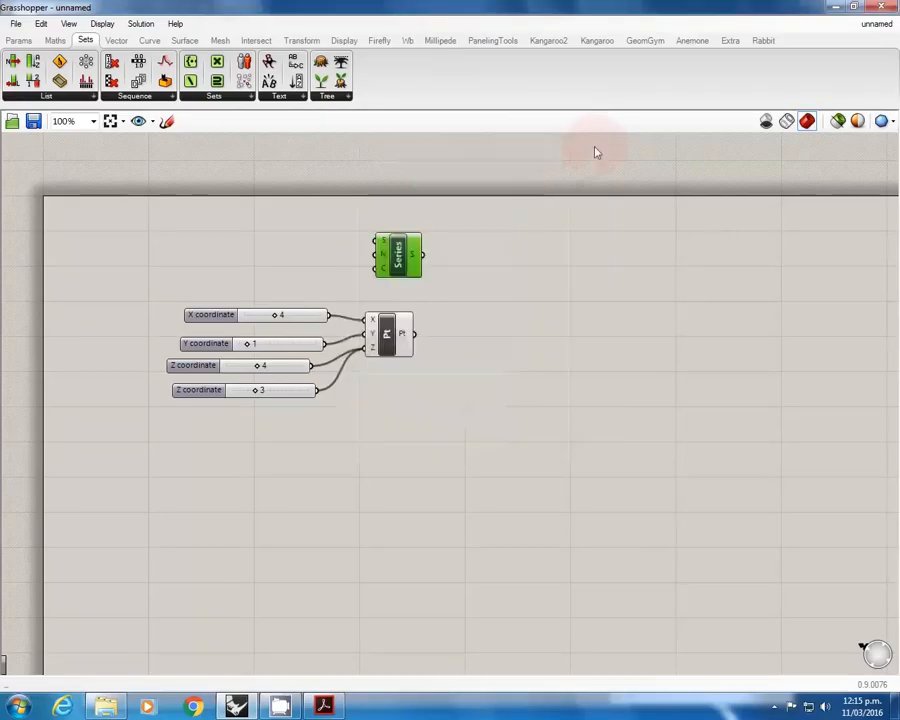
Step: Switch to the Grasshopper Tutorial PDF in Acrobat, browse to page 7 on components, and return to Grasshopper
{"action": "left_click", "coordinate": [323, 707]}
{"action": "scroll", "coordinate": [445, 472], "scroll_direction": "down", "scroll_amount": 5}
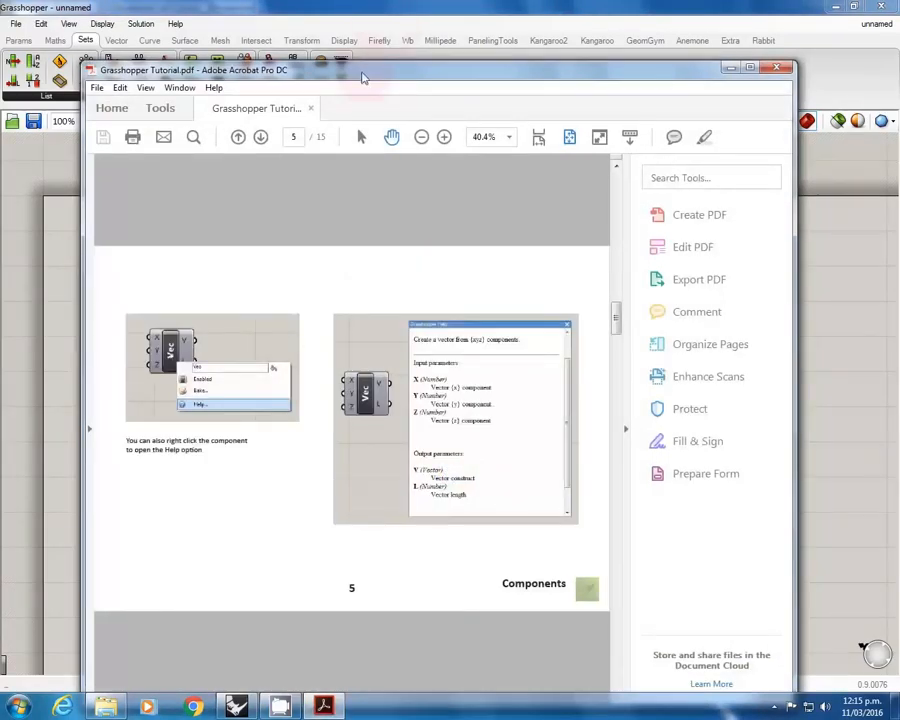
{"action": "scroll", "coordinate": [379, 296], "scroll_direction": "down", "scroll_amount": 2}
{"action": "scroll", "coordinate": [379, 295], "scroll_direction": "down", "scroll_amount": 2}
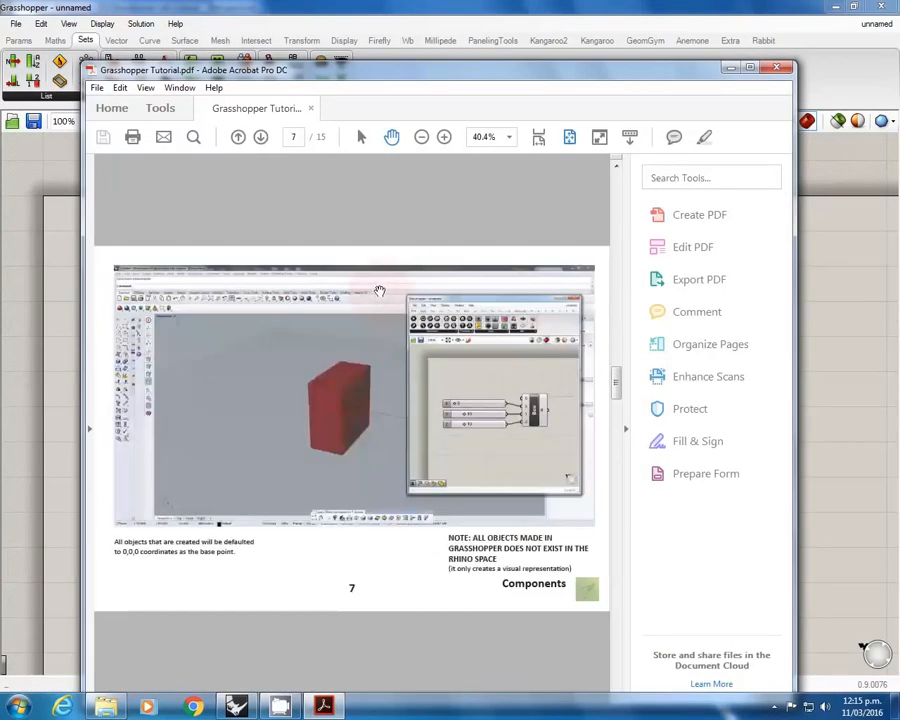
{"action": "left_click", "coordinate": [404, 7]}
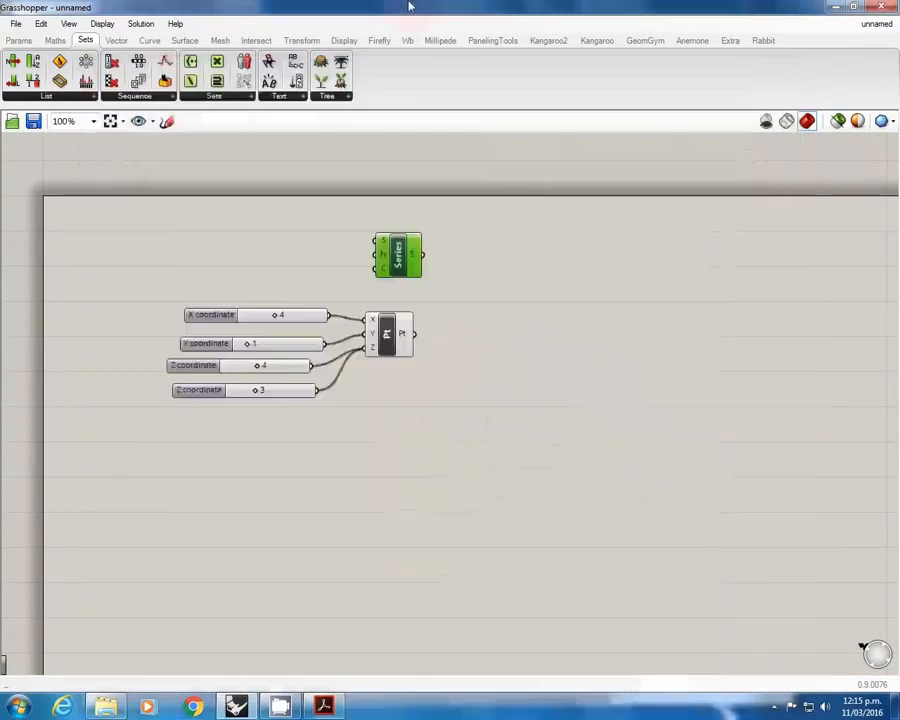
Step: Restore the Grasshopper window beside the Rhino viewport and draw a rectangle in Rhino from near the origin to about 4.1, 3.9
{"action": "left_click_drag", "start_coordinate": [412, 6], "coordinate": [669, 169]}
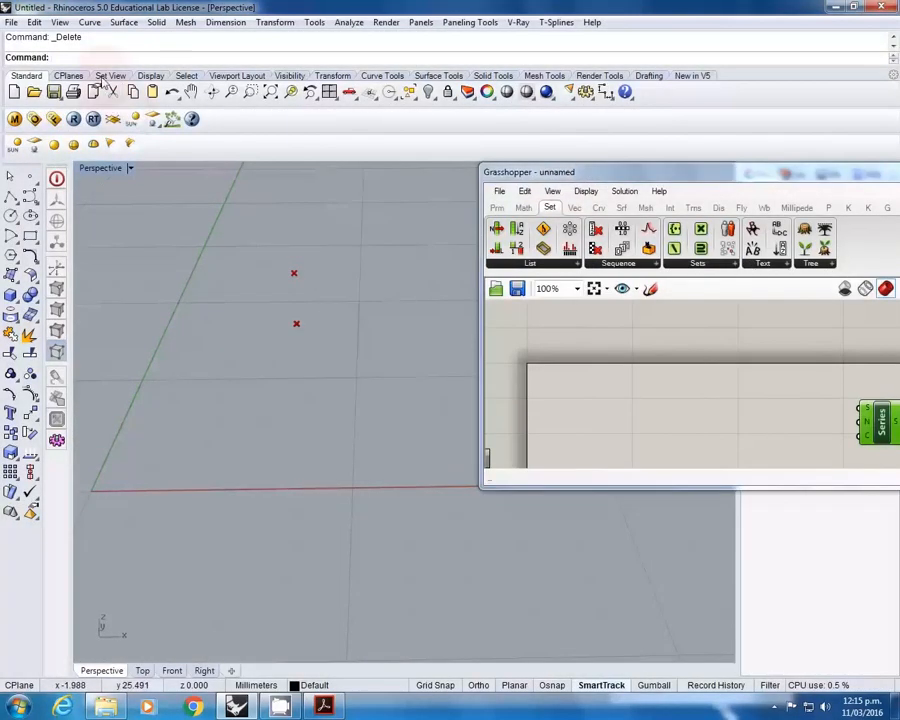
{"action": "type", "text": "Rectangle"}
{"action": "key", "text": "Return"}
{"action": "left_click", "coordinate": [168, 483]}
{"action": "left_click", "coordinate": [317, 400]}
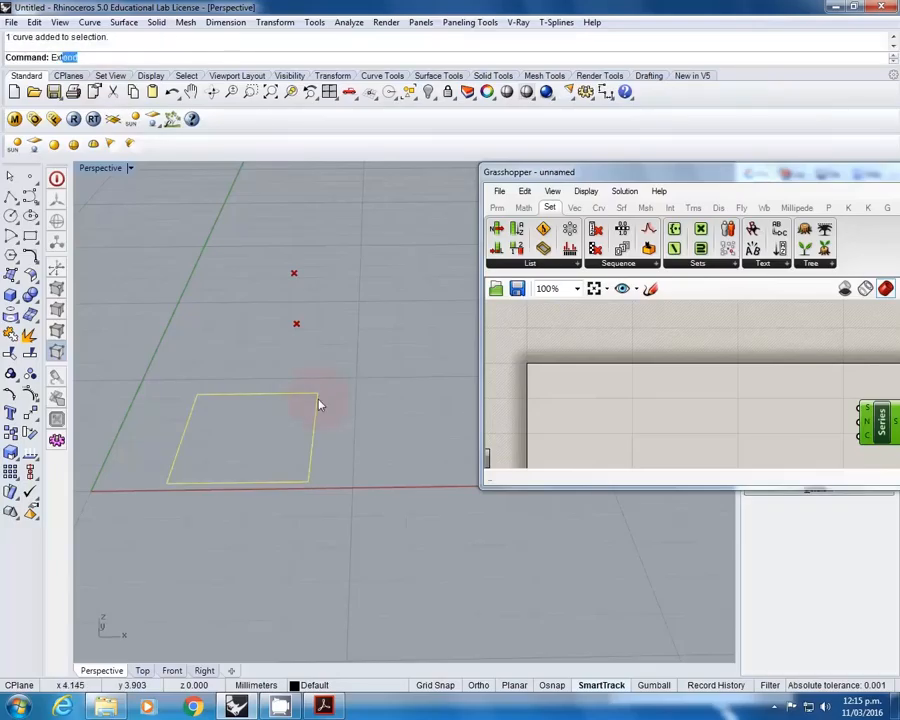
Step: Extrude the Rhino rectangle upward into a box and deselect it
{"action": "key", "text": "Return"}
{"action": "left_click", "coordinate": [314, 372]}
{"action": "left_click", "coordinate": [341, 333]}
{"action": "right_click_drag", "start_coordinate": [341, 333], "coordinate": [290, 399]}
{"action": "left_click", "coordinate": [290, 399]}
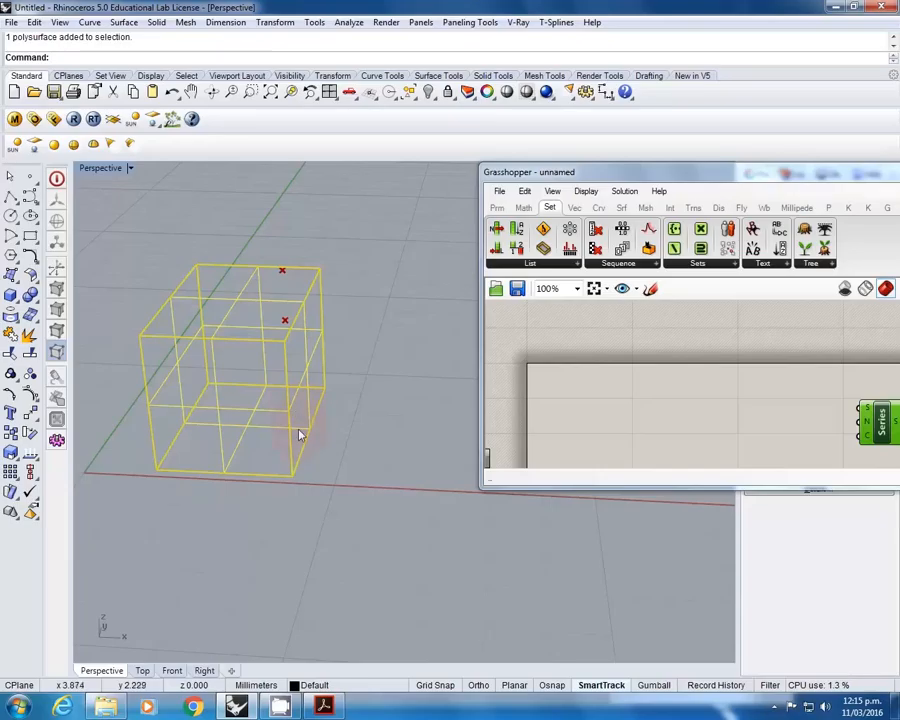
{"action": "left_click", "coordinate": [375, 463]}
Step: Find the Rectangle component by keyword and place it on an empty part of the Grasshopper canvas
{"action": "left_click", "coordinate": [563, 358]}
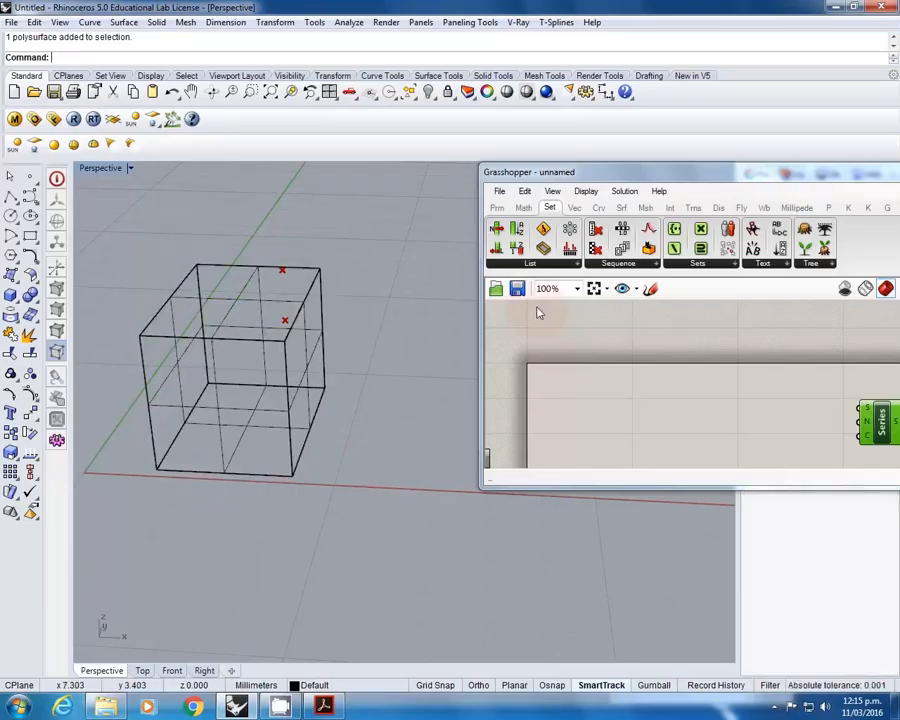
{"action": "left_click_drag", "start_coordinate": [576, 170], "coordinate": [458, 163]}
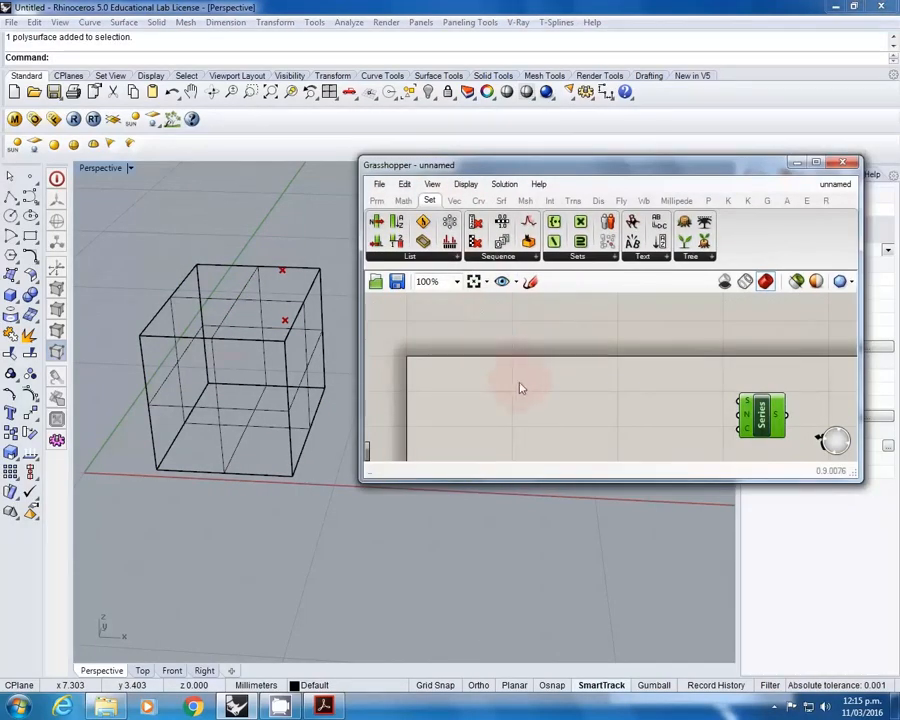
{"action": "right_click_drag", "start_coordinate": [600, 427], "coordinate": [484, 377]}
{"action": "scroll", "coordinate": [572, 380], "scroll_direction": "down", "scroll_amount": 2}
{"action": "right_click_drag", "start_coordinate": [585, 404], "coordinate": [549, 333]}
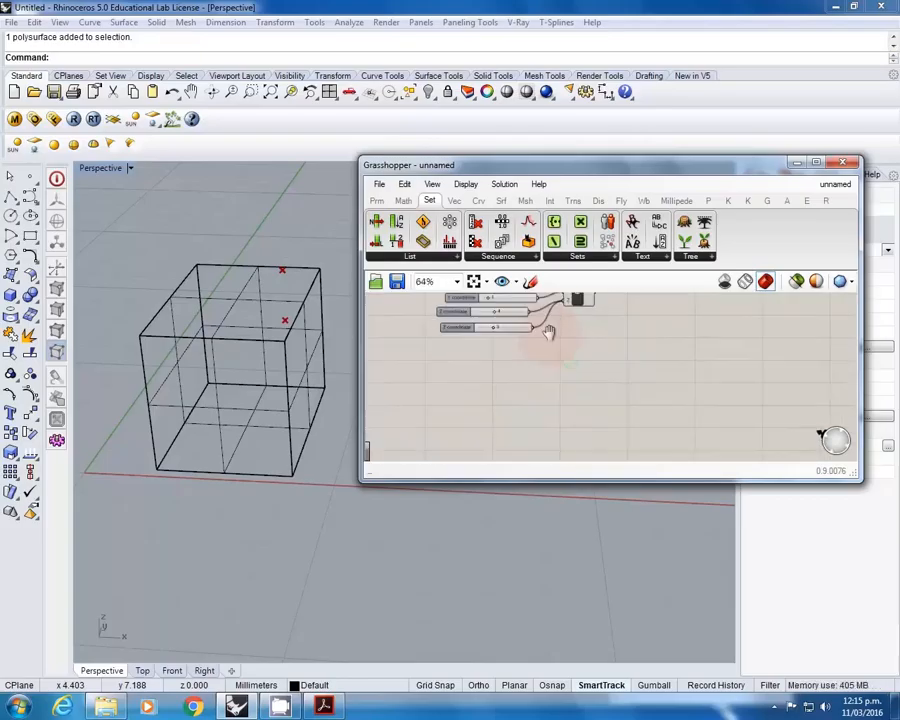
{"action": "double_click", "coordinate": [566, 408]}
{"action": "type", "text": "rectangle"}
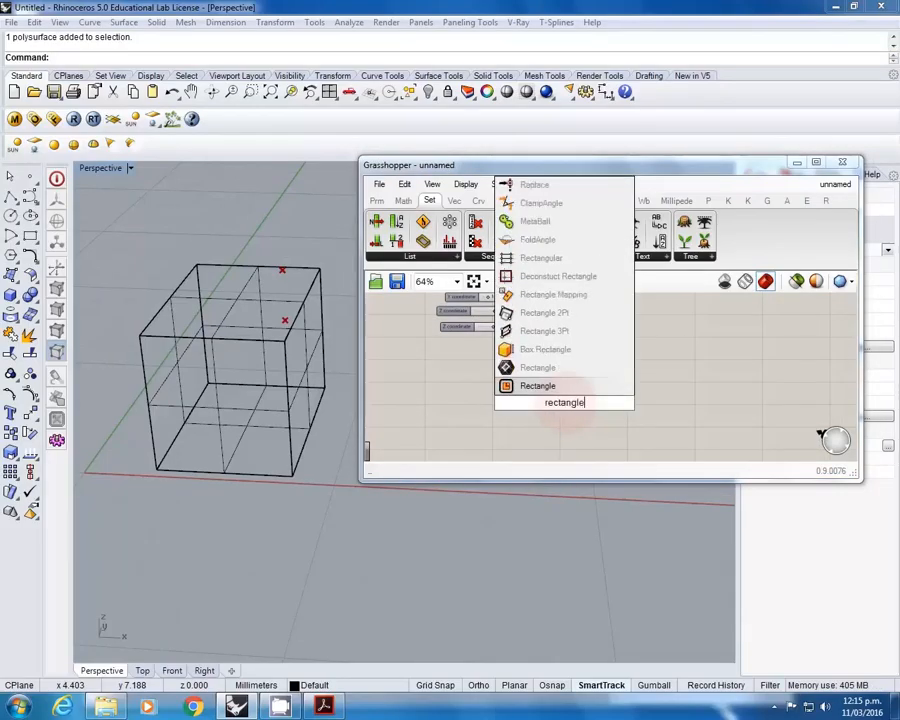
{"action": "key", "text": "Return"}
{"action": "scroll", "coordinate": [566, 405], "scroll_direction": "up", "scroll_amount": 4}
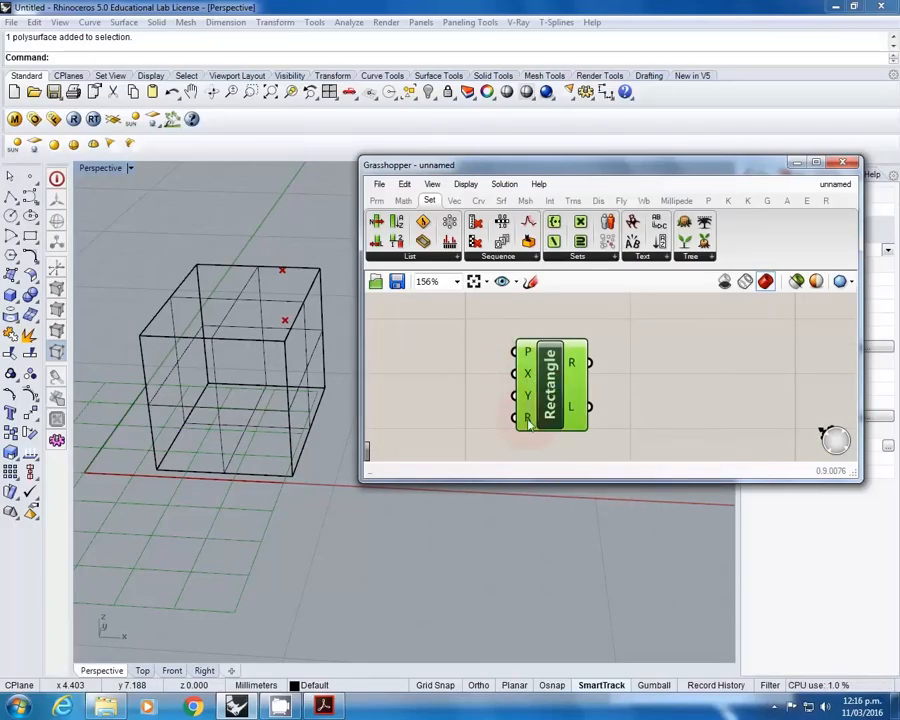
{"action": "right_click_drag", "start_coordinate": [449, 393], "coordinate": [500, 385]}
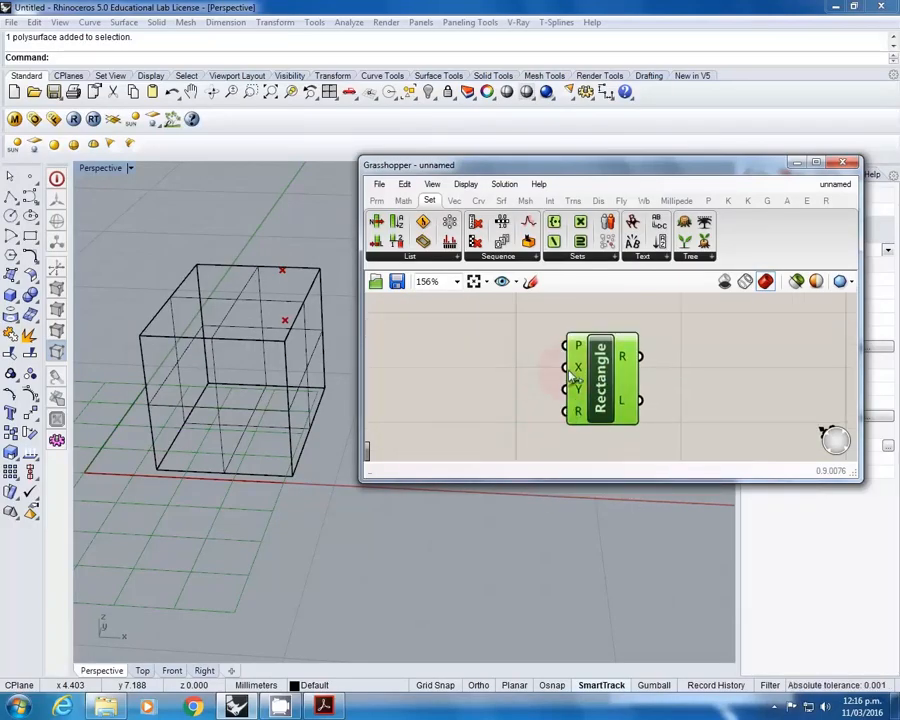
Step: Create number sliders of 4 and 3 and connect them to the Rectangle's X and Y size inputs
{"action": "double_click", "coordinate": [458, 367]}
{"action": "type", "text": "4"}
{"action": "key", "text": "Return"}
{"action": "double_click", "coordinate": [450, 386]}
{"action": "type", "text": "3"}
{"action": "key", "text": "Return"}
{"action": "left_click_drag", "start_coordinate": [457, 387], "coordinate": [437, 402]}
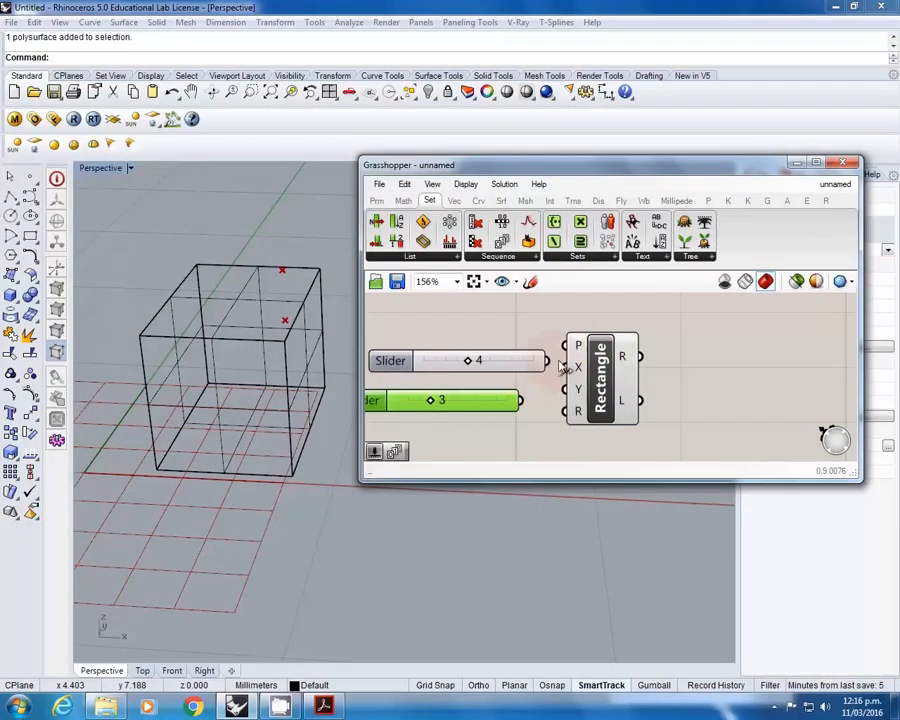
{"action": "left_click_drag", "start_coordinate": [572, 368], "coordinate": [569, 367]}
Step: Delete the extruded box in Rhino and the old Series and Construct Point components with their sliders in Grasshopper
{"action": "left_click", "coordinate": [288, 352]}
{"action": "key", "text": "Delete"}
{"action": "scroll", "coordinate": [706, 383], "scroll_direction": "down", "scroll_amount": 2}
{"action": "right_click_drag", "start_coordinate": [707, 383], "coordinate": [680, 434]}
{"action": "scroll", "coordinate": [680, 434], "scroll_direction": "down", "scroll_amount": 2}
{"action": "left_click_drag", "start_coordinate": [731, 379], "coordinate": [619, 301]}
{"action": "key", "text": "Delete"}
Step: Add an Extrude component beside the Rectangle and connect the rectangle output to its base input
{"action": "right_click_drag", "start_coordinate": [664, 383], "coordinate": [664, 346]}
{"action": "scroll", "coordinate": [640, 393], "scroll_direction": "up", "scroll_amount": 2}
{"action": "left_click_drag", "start_coordinate": [594, 412], "coordinate": [616, 401]}
{"action": "left_click_drag", "start_coordinate": [563, 385], "coordinate": [532, 382]}
{"action": "right_click_drag", "start_coordinate": [719, 387], "coordinate": [613, 380]}
{"action": "double_click", "coordinate": [637, 372]}
{"action": "type", "text": "extrude"}
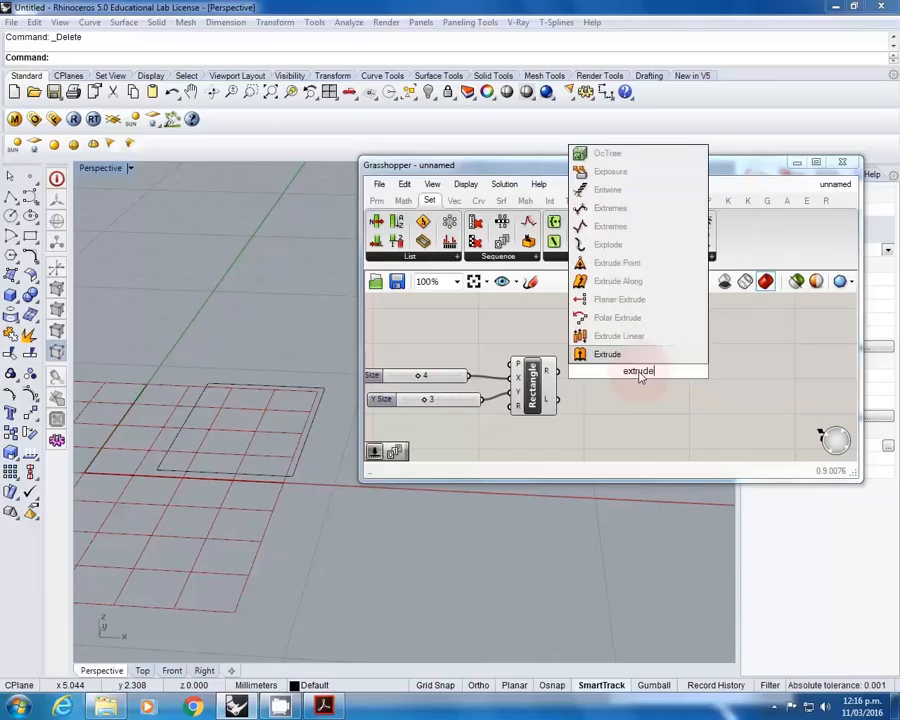
{"action": "key", "text": "Return"}
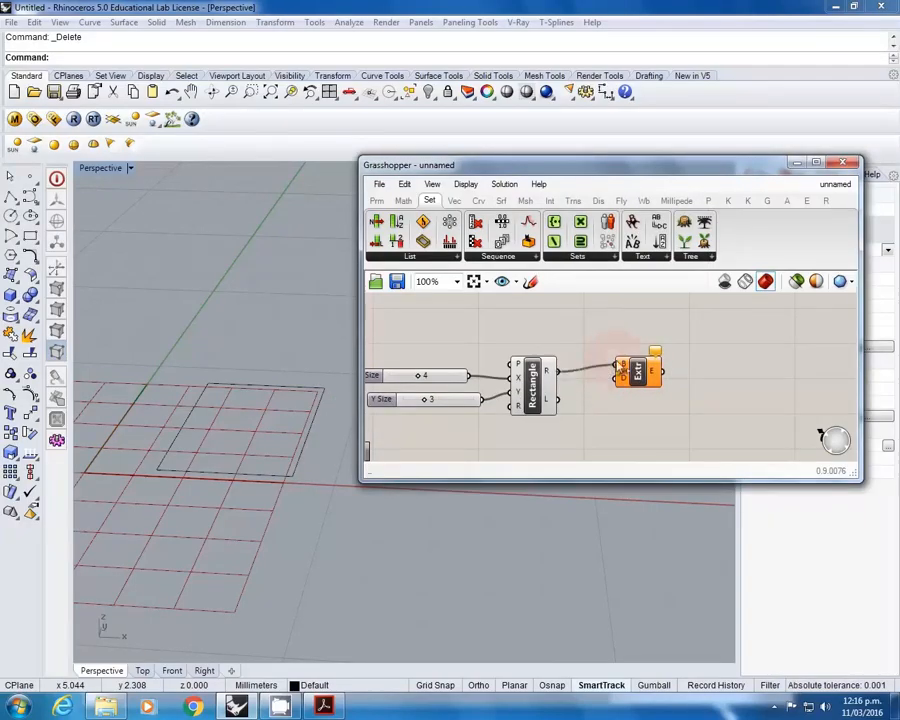
{"action": "left_click_drag", "start_coordinate": [560, 371], "coordinate": [618, 366]}
Step: Add a Cap Holes component after Extrude and connect the extrusion output to it
{"action": "double_click", "coordinate": [718, 370]}
{"action": "type", "text": "ca"}
{"action": "key", "text": "Return"}
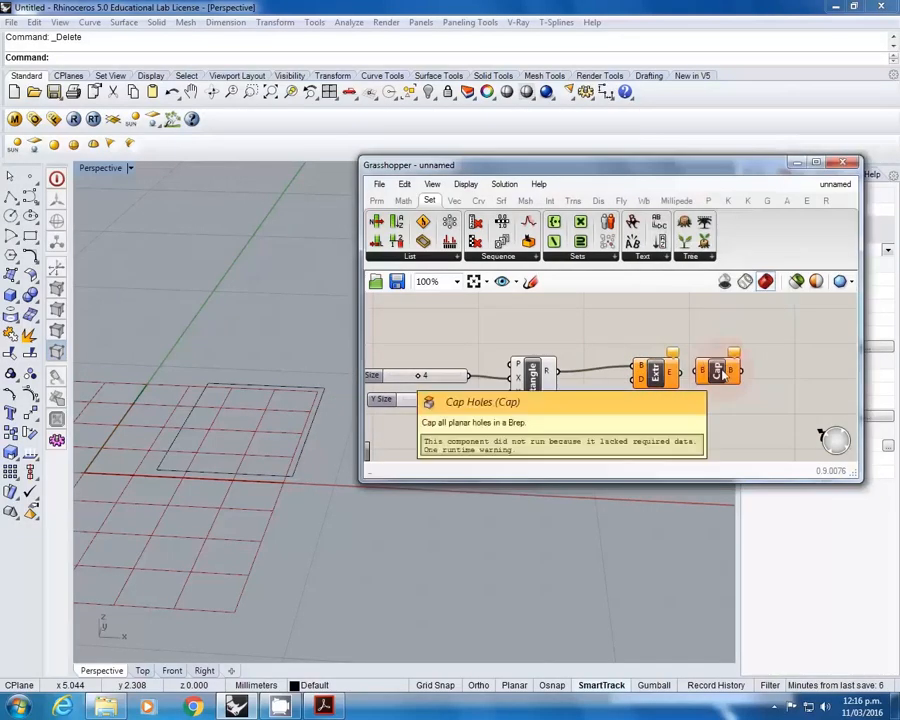
{"action": "double_click", "coordinate": [690, 378]}
{"action": "key", "text": "Escape"}
{"action": "left_click_drag", "start_coordinate": [682, 374], "coordinate": [711, 372]}
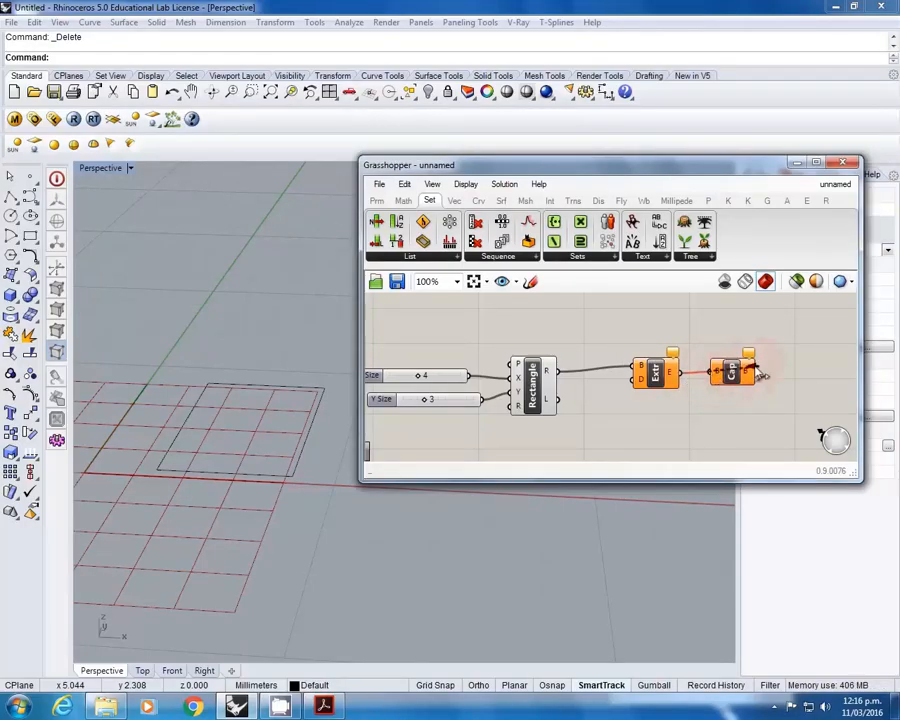
Step: Create a number slider of 5, connect it to Extrude's direction input and check the component's runtime error
{"action": "double_click", "coordinate": [591, 421]}
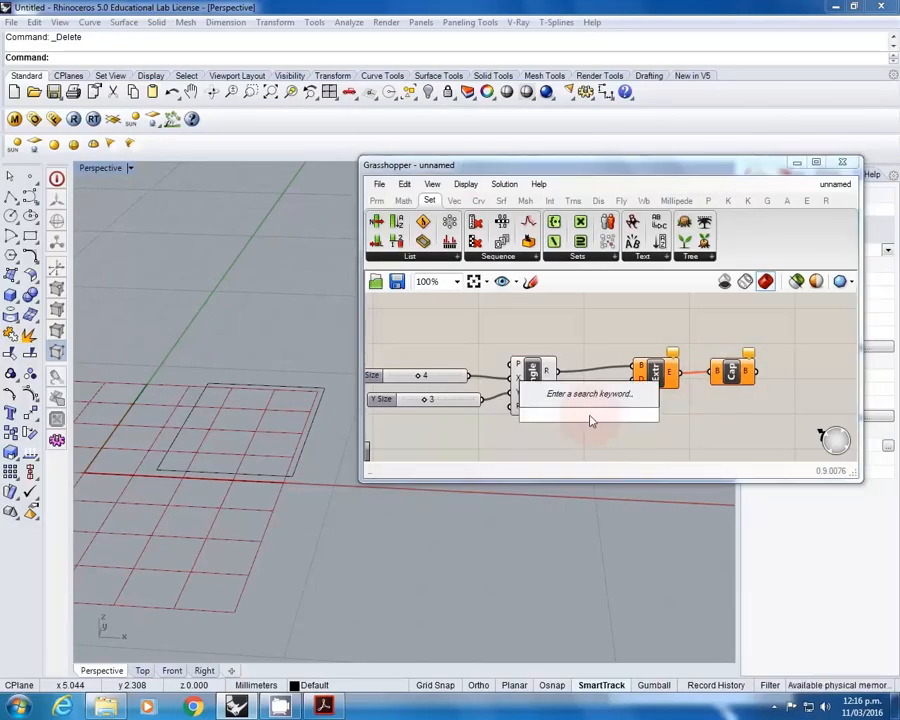
{"action": "type", "text": "5"}
{"action": "key", "text": "Return"}
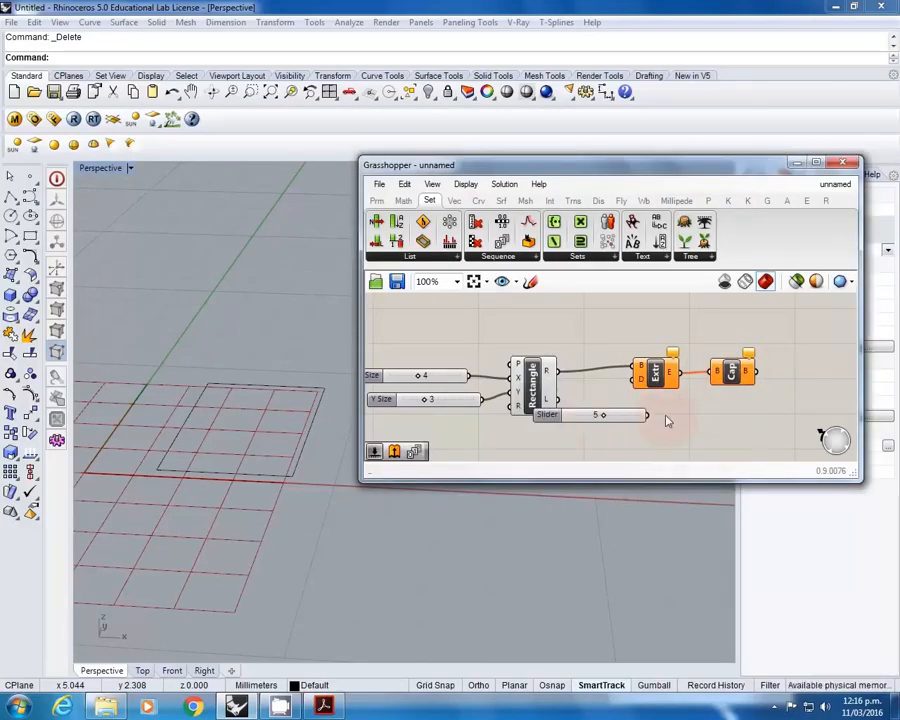
{"action": "left_click_drag", "start_coordinate": [647, 416], "coordinate": [610, 423]}
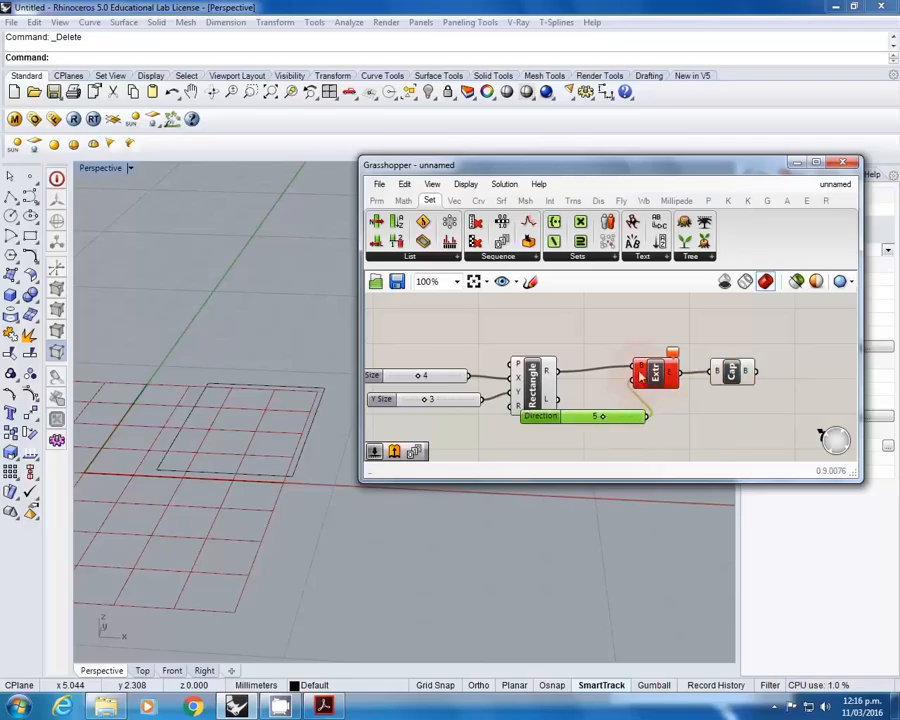
{"action": "mouse_move", "coordinate": [643, 372]}
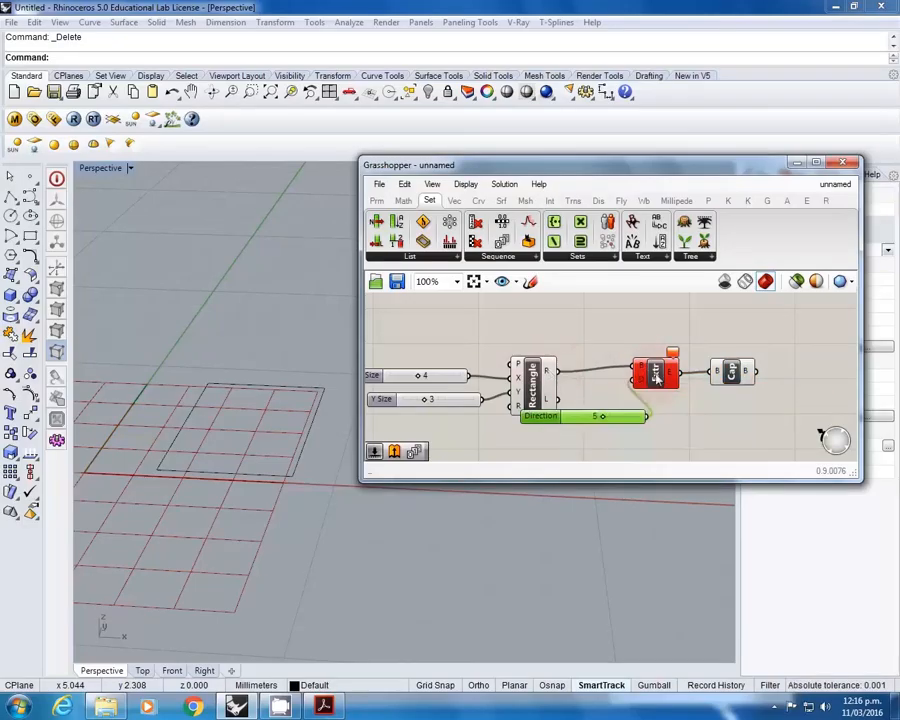
{"action": "mouse_move", "coordinate": [673, 357]}
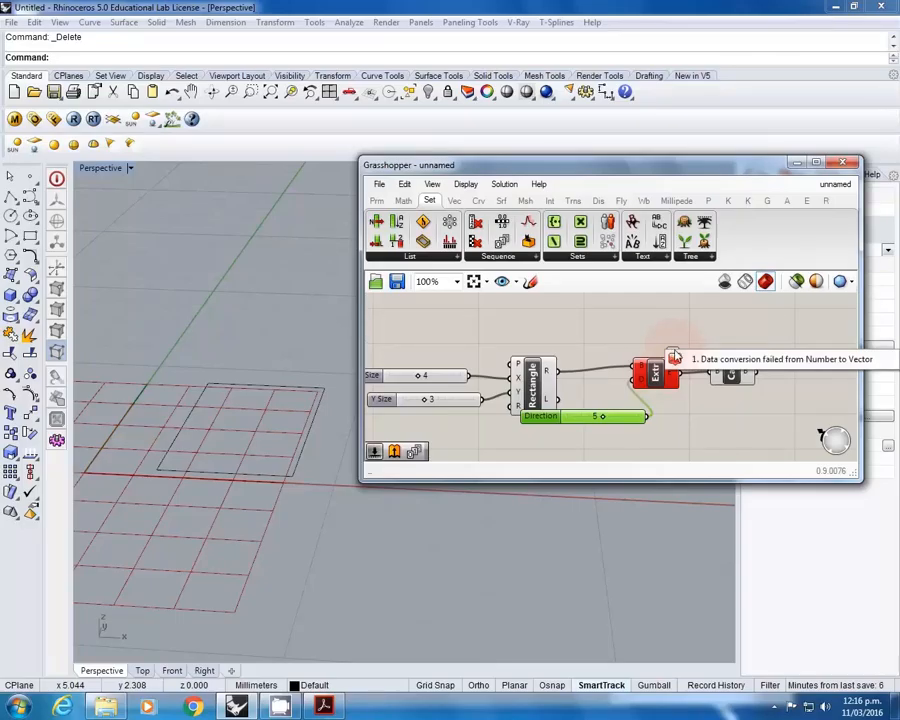
Step: Spread the direction slider, Extrude and Cap components apart to make room between slider and Extrude
{"action": "left_click_drag", "start_coordinate": [634, 414], "coordinate": [551, 426]}
{"action": "left_click_drag", "start_coordinate": [652, 391], "coordinate": [664, 385]}
{"action": "left_click_drag", "start_coordinate": [732, 379], "coordinate": [776, 368]}
{"action": "left_click_drag", "start_coordinate": [662, 376], "coordinate": [700, 372]}
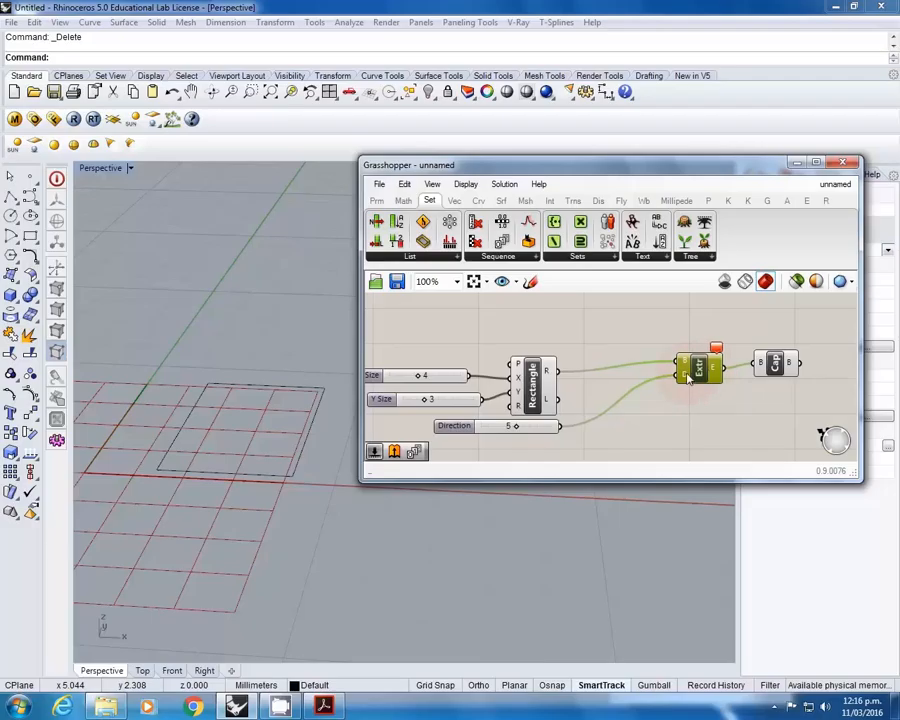
{"action": "right_click", "coordinate": [704, 369]}
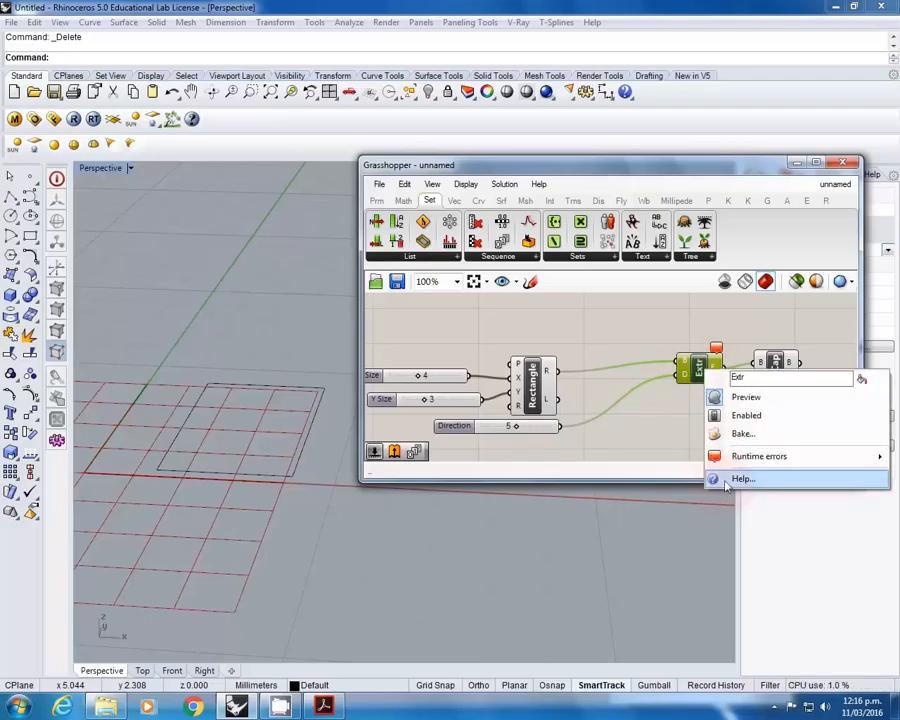
{"action": "left_click", "coordinate": [516, 430]}
{"action": "left_click", "coordinate": [527, 429]}
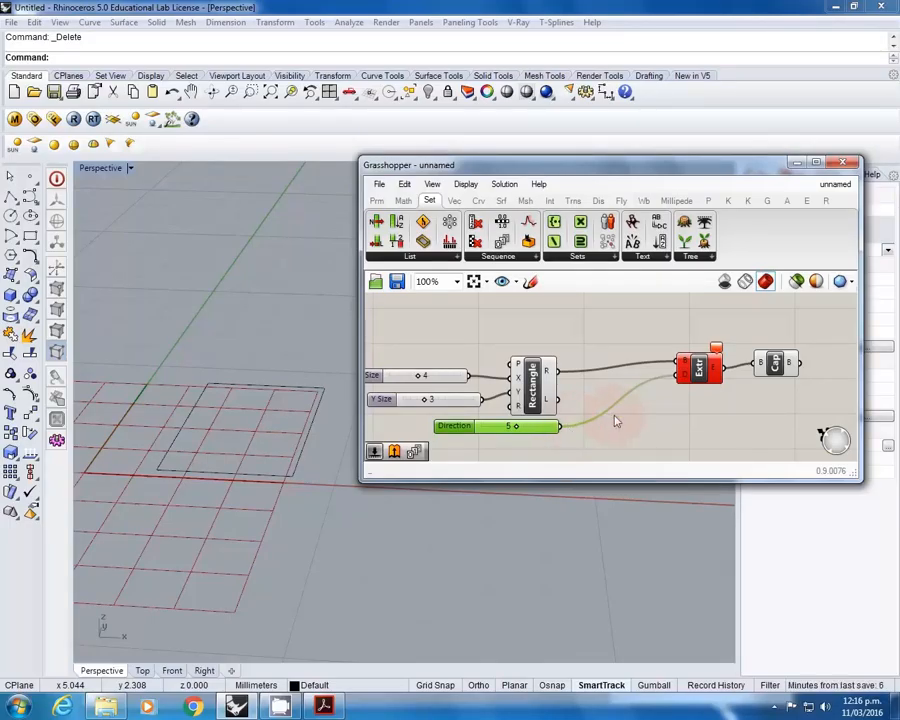
Step: Insert a Unit Z vector component between the slider of 5 and Extrude's direction input
{"action": "double_click", "coordinate": [615, 421]}
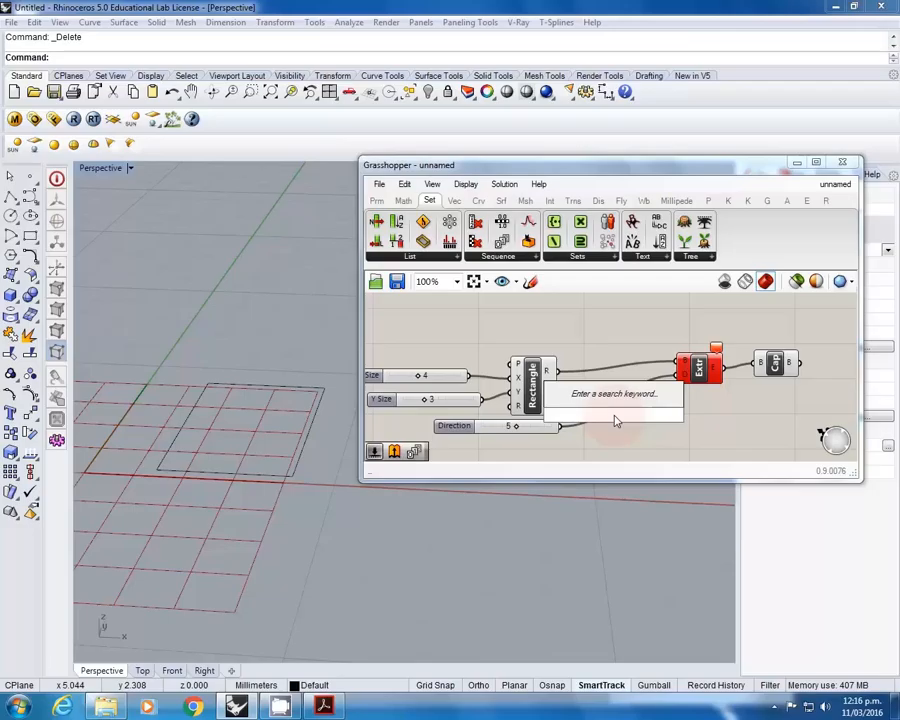
{"action": "type", "text": "z"}
{"action": "key", "text": "Return"}
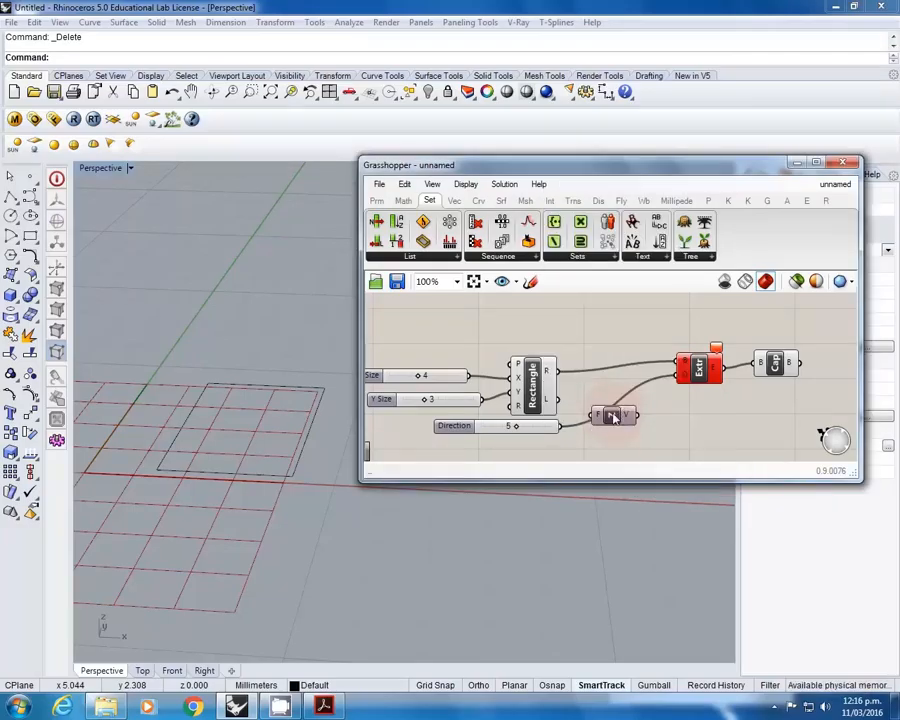
{"action": "left_click_drag", "start_coordinate": [563, 428], "coordinate": [681, 374]}
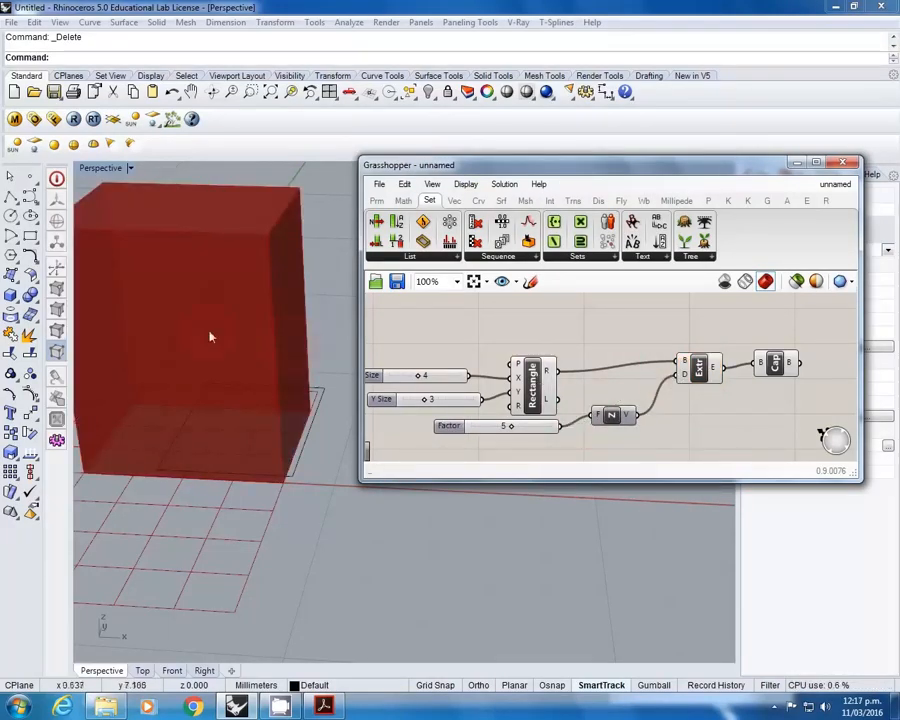
{"action": "right_click_drag", "start_coordinate": [769, 413], "coordinate": [748, 421]}
Step: Delete the Unit Z component, reconnect the slider directly to Extrude's direction input and inspect that input
{"action": "left_click", "coordinate": [590, 420]}
{"action": "key", "text": "Delete"}
{"action": "left_click_drag", "start_coordinate": [539, 433], "coordinate": [659, 380]}
{"action": "mouse_move", "coordinate": [700, 358]}
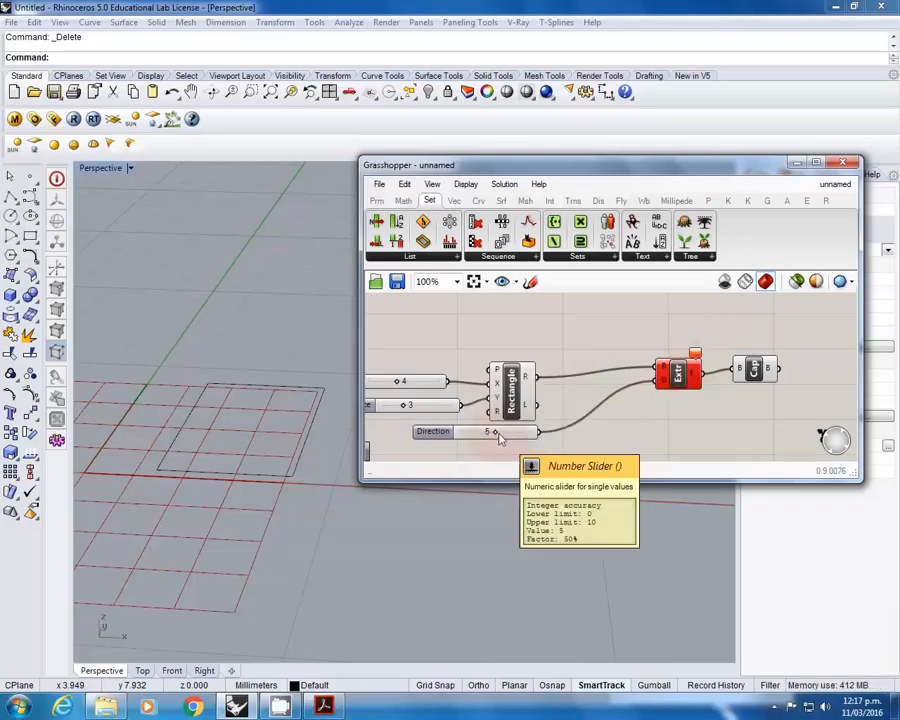
{"action": "mouse_move", "coordinate": [669, 389]}
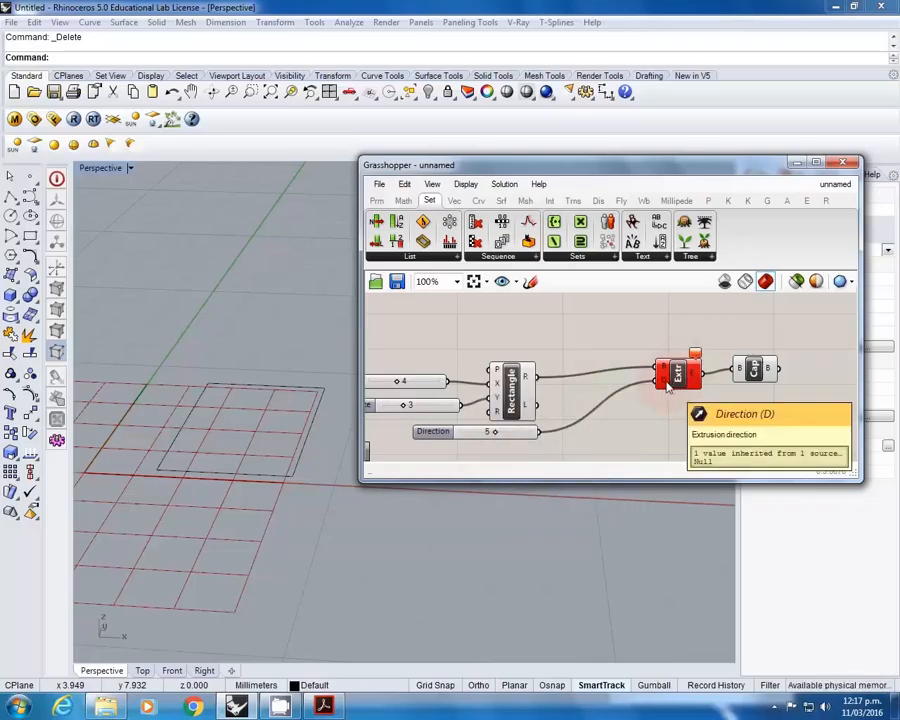
Step: Add a Unit Z component again and route the slider of 5 through it into Extrude's direction input
{"action": "double_click", "coordinate": [619, 418]}
{"action": "type", "text": "z"}
{"action": "key", "text": "Return"}
{"action": "left_click_drag", "start_coordinate": [542, 432], "coordinate": [668, 379]}
Step: Highlight the Extrude and Cap geometry in the viewport and inspect the X Size slider
{"action": "left_click", "coordinate": [672, 378]}
{"action": "left_click", "coordinate": [772, 376]}
{"action": "right_click_drag", "start_coordinate": [253, 332], "coordinate": [257, 396]}
{"action": "right_click_drag", "start_coordinate": [410, 397], "coordinate": [464, 377]}
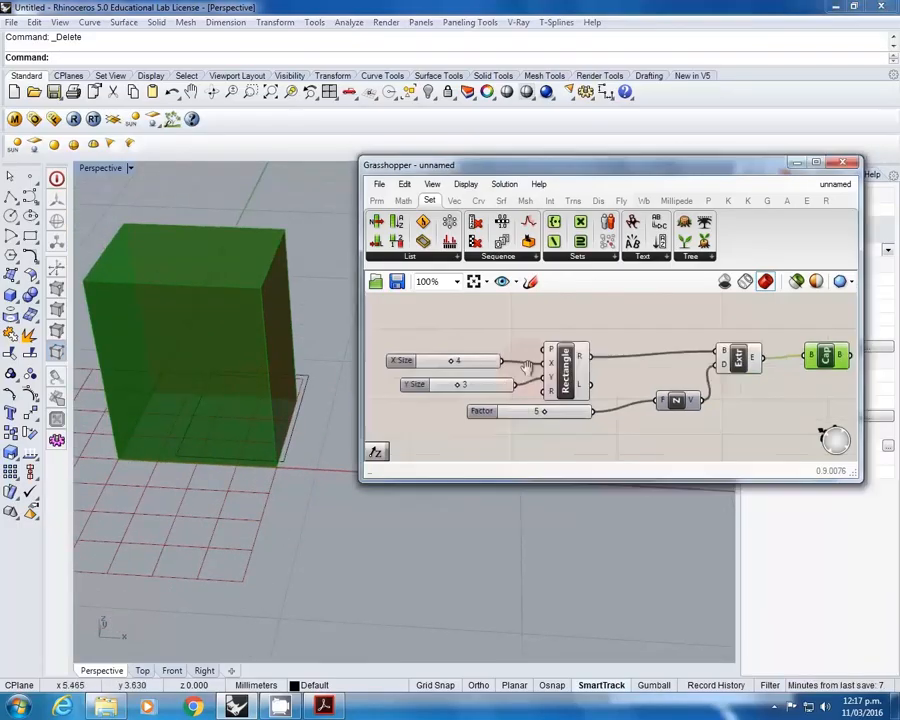
{"action": "left_click", "coordinate": [455, 362]}
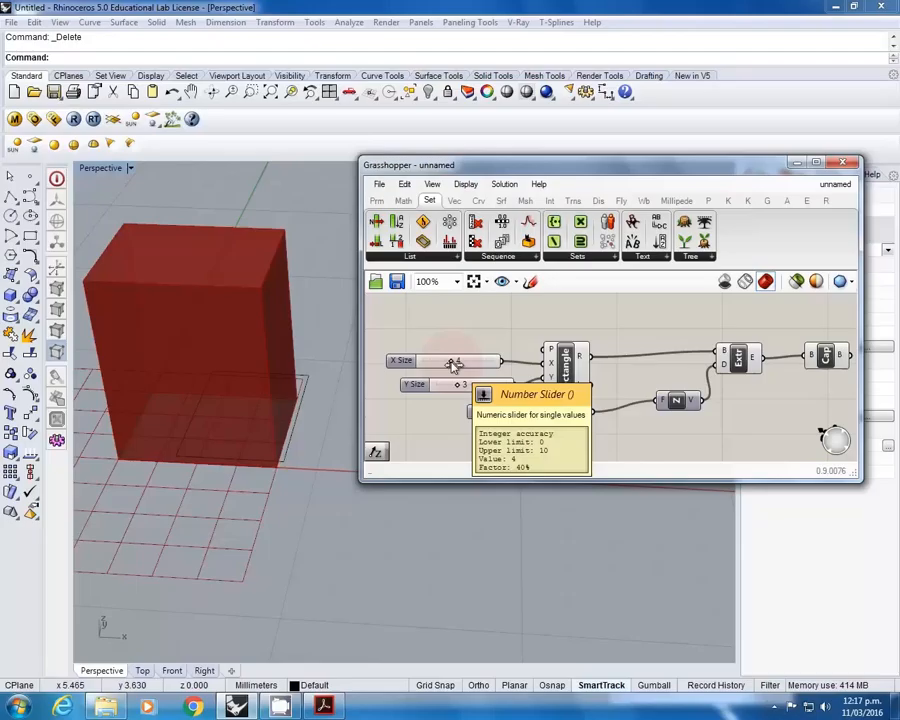
Step: Set the X Size slider to 10 and the Y Size slider to 9, and try the Factor slider at 4 before restoring 5
{"action": "left_click_drag", "start_coordinate": [455, 362], "coordinate": [494, 362]}
{"action": "scroll", "coordinate": [279, 365], "scroll_direction": "down", "scroll_amount": 3}
{"action": "right_click_drag", "start_coordinate": [279, 365], "coordinate": [238, 396], "text": "shift"}
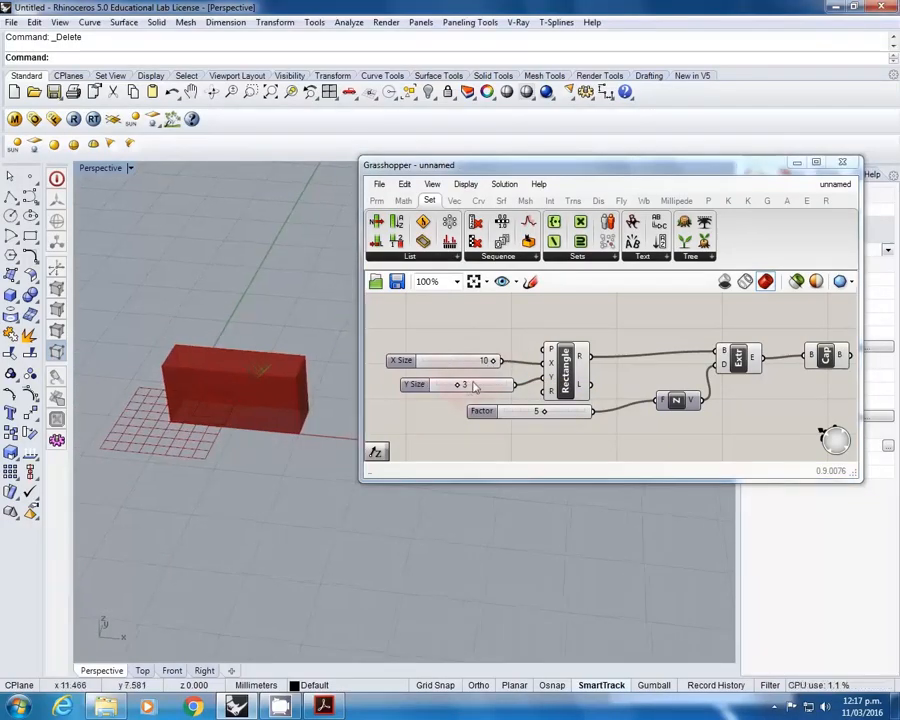
{"action": "left_click", "coordinate": [462, 388]}
{"action": "left_click_drag", "start_coordinate": [462, 388], "coordinate": [495, 386]}
{"action": "mouse_move", "coordinate": [548, 417]}
{"action": "left_mouse_down"}
{"action": "mouse_move", "coordinate": [574, 414]}
{"action": "mouse_move", "coordinate": [540, 419]}
{"action": "left_mouse_up"}
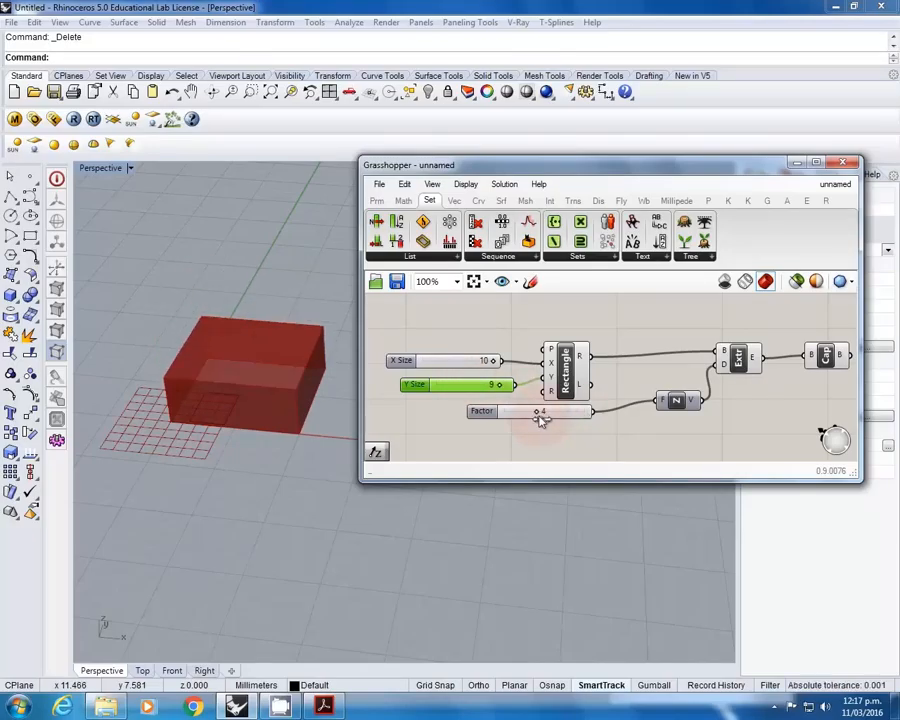
{"action": "left_click_drag", "start_coordinate": [540, 420], "coordinate": [548, 419]}
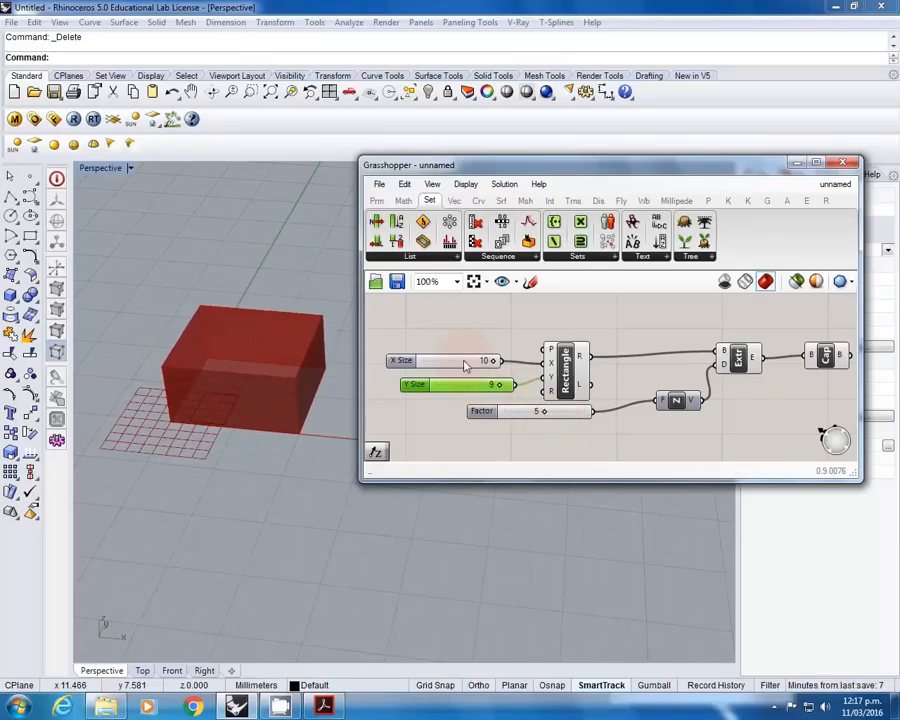
{"action": "right_click_drag", "start_coordinate": [572, 330], "coordinate": [534, 337]}
Step: Switch to the Grasshopper Tutorial PDF in Adobe Acrobat, read page 8 on baking, and return to Rhino
{"action": "left_click", "coordinate": [323, 706]}
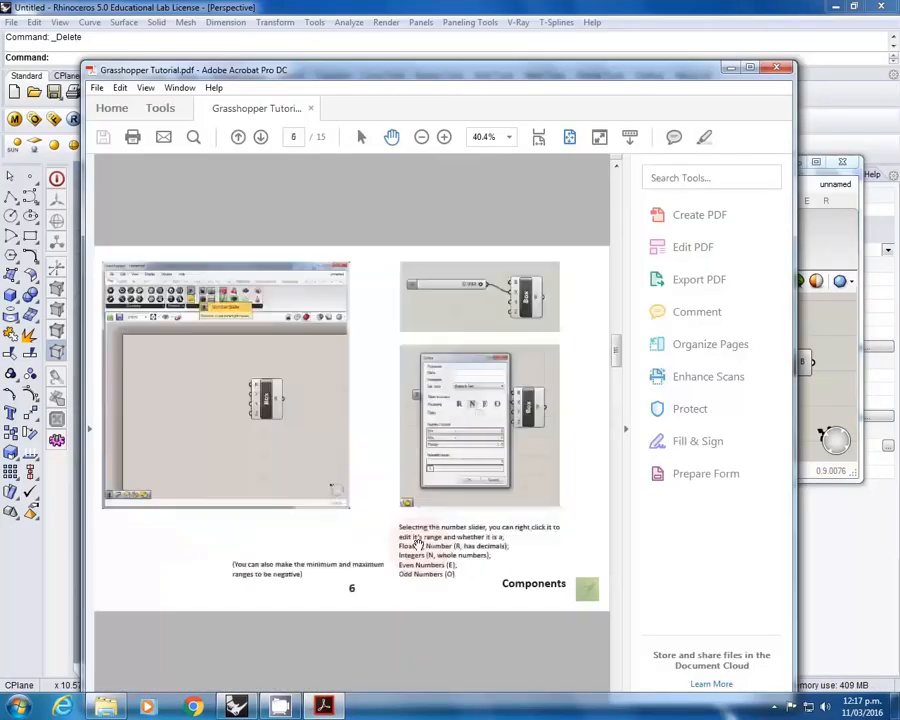
{"action": "scroll", "coordinate": [418, 545], "scroll_direction": "down", "scroll_amount": 2}
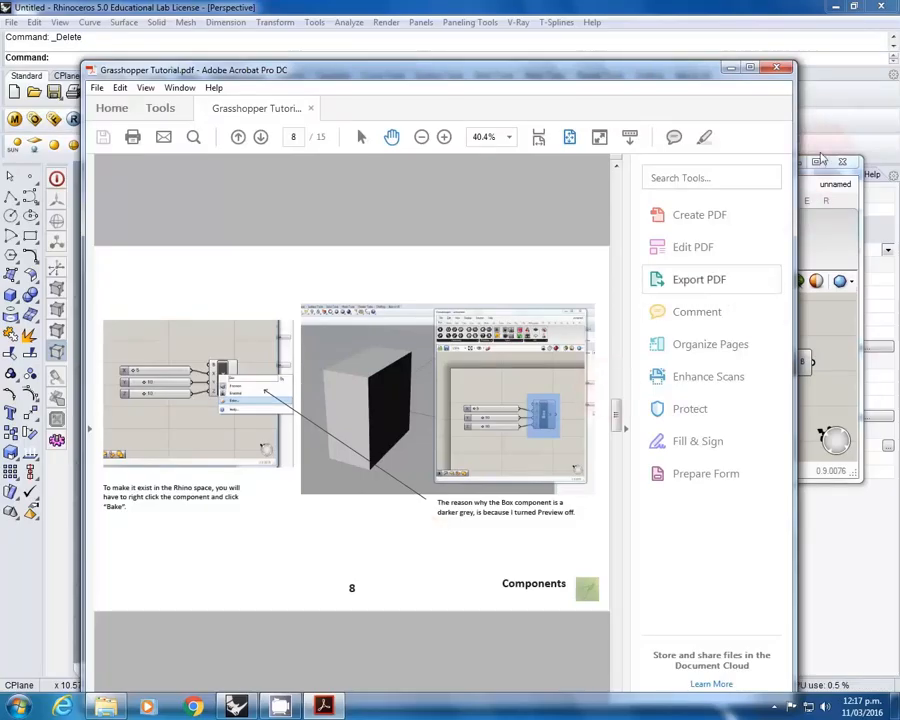
{"action": "left_click", "coordinate": [731, 68]}
{"action": "left_click_drag", "start_coordinate": [639, 170], "coordinate": [637, 148]}
{"action": "right_click_drag", "start_coordinate": [192, 334], "coordinate": [340, 386]}
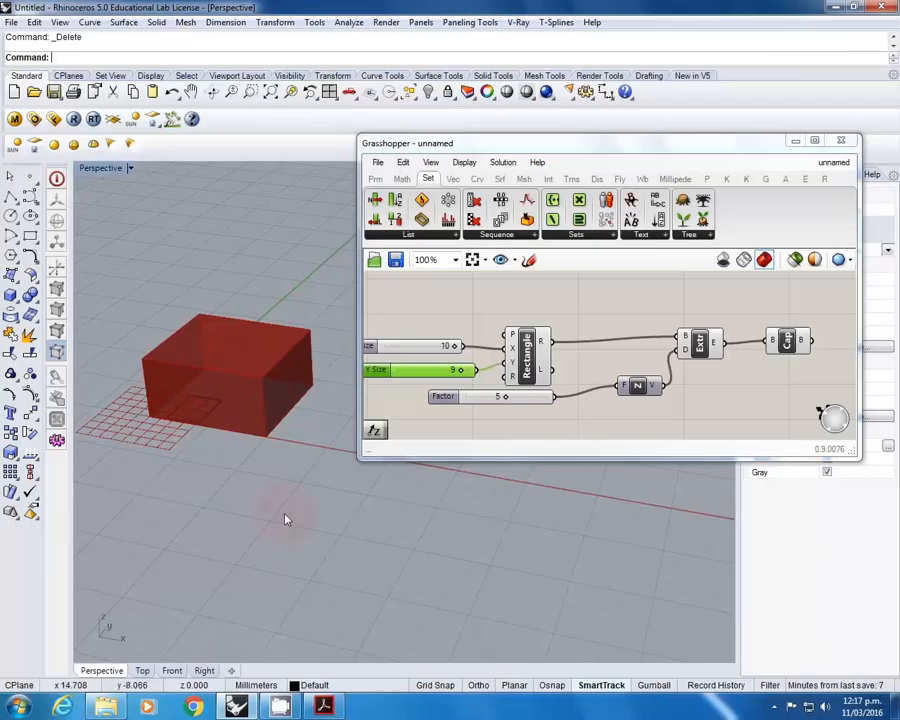
Step: Try to select and delete the previewed box in the Perspective viewport
{"action": "left_click_drag", "start_coordinate": [97, 288], "coordinate": [97, 288]}
{"action": "key", "text": "Delete"}
{"action": "left_click_drag", "start_coordinate": [335, 500], "coordinate": [150, 302]}
{"action": "key", "text": "Delete"}
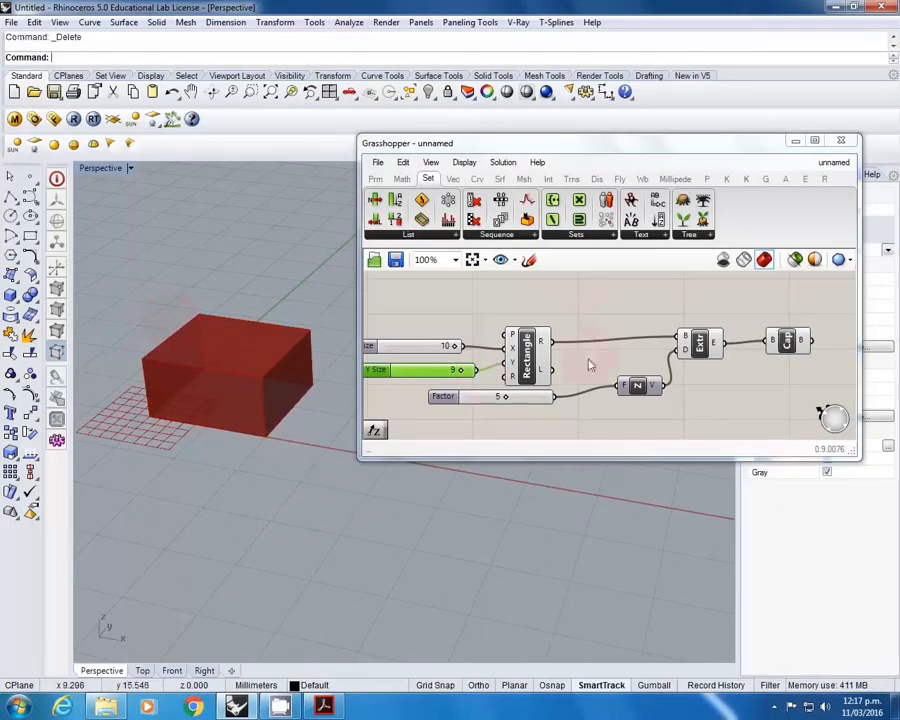
Step: Highlight Cap's geometry, and turn off the preview of the Rectangle, Unit Z and Extrude components
{"action": "left_click", "coordinate": [620, 320]}
{"action": "scroll", "coordinate": [586, 317], "scroll_direction": "down", "scroll_amount": 2}
{"action": "right_click_drag", "start_coordinate": [610, 323], "coordinate": [586, 322]}
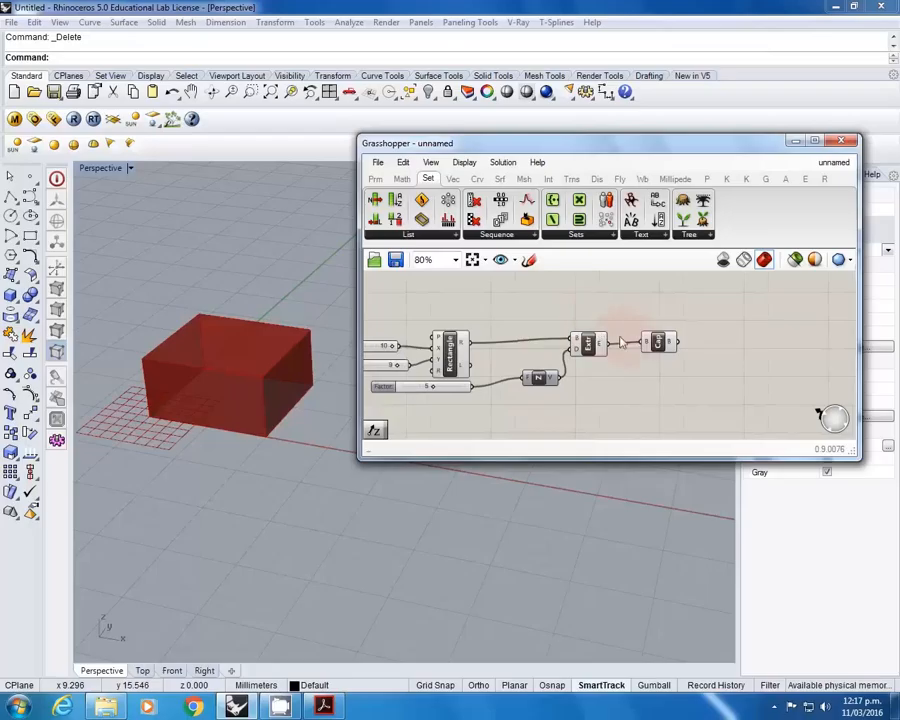
{"action": "left_click", "coordinate": [658, 343]}
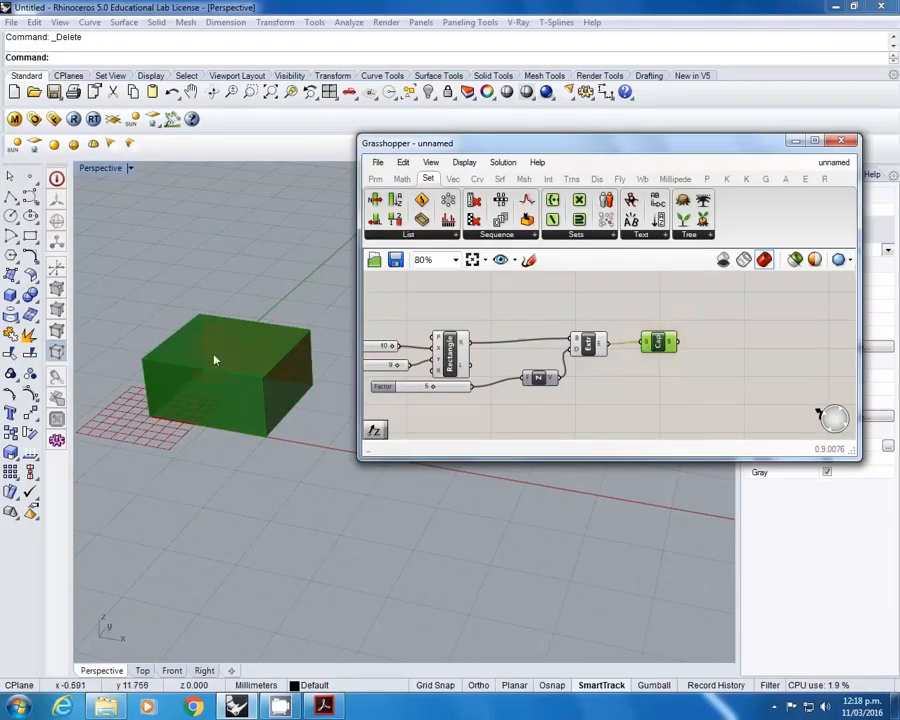
{"action": "left_click", "coordinate": [618, 428]}
{"action": "left_click_drag", "start_coordinate": [618, 428], "coordinate": [424, 316]}
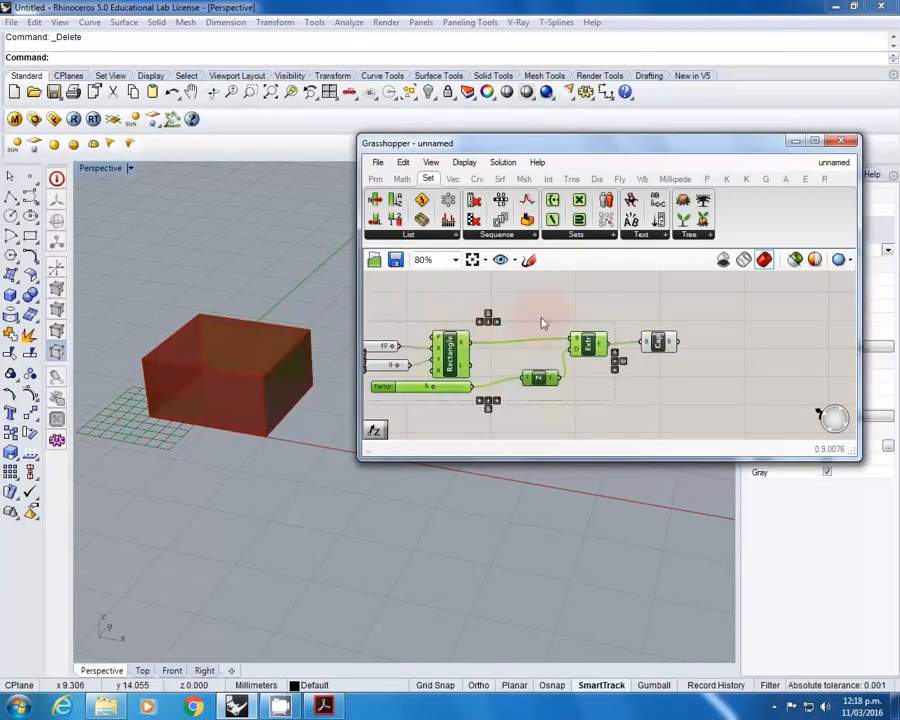
{"action": "middle_click", "coordinate": [589, 345]}
{"action": "left_click", "coordinate": [655, 297]}
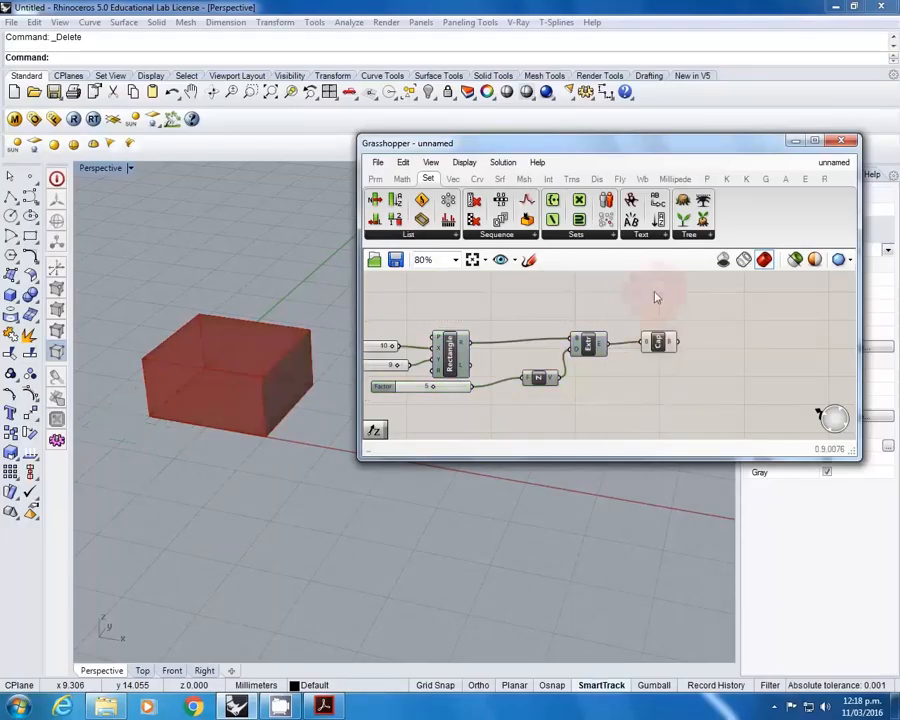
Step: Bake the Cap component's geometry onto the Default layer with the default attributes
{"action": "right_click", "coordinate": [656, 343]}
{"action": "left_click", "coordinate": [695, 401]}
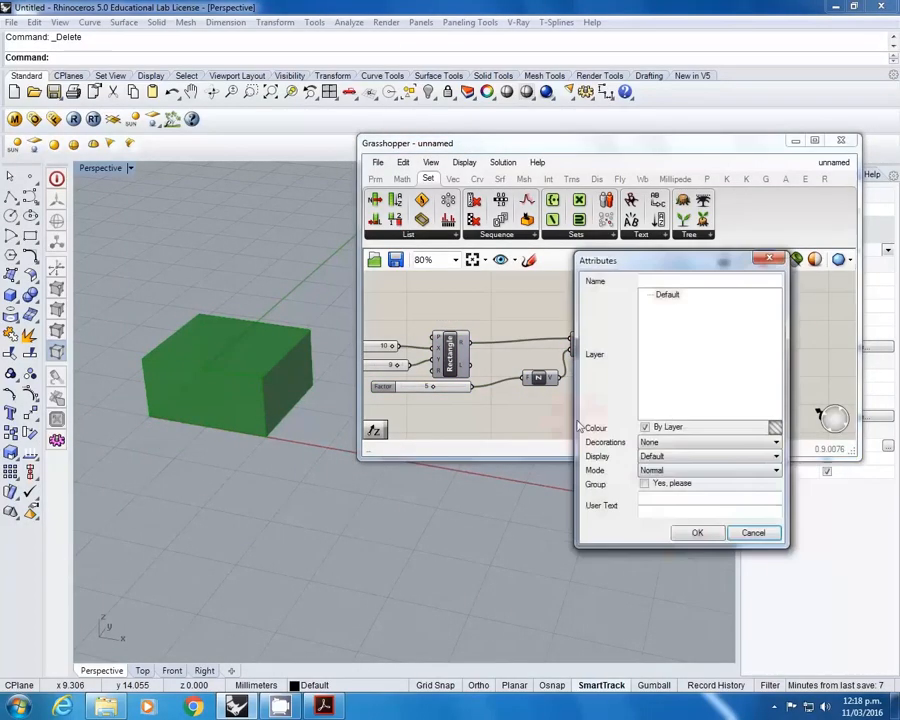
{"action": "left_click", "coordinate": [685, 534]}
Step: Move the baked box along the red axis so it sits beside the green Grasshopper preview
{"action": "left_click", "coordinate": [177, 338]}
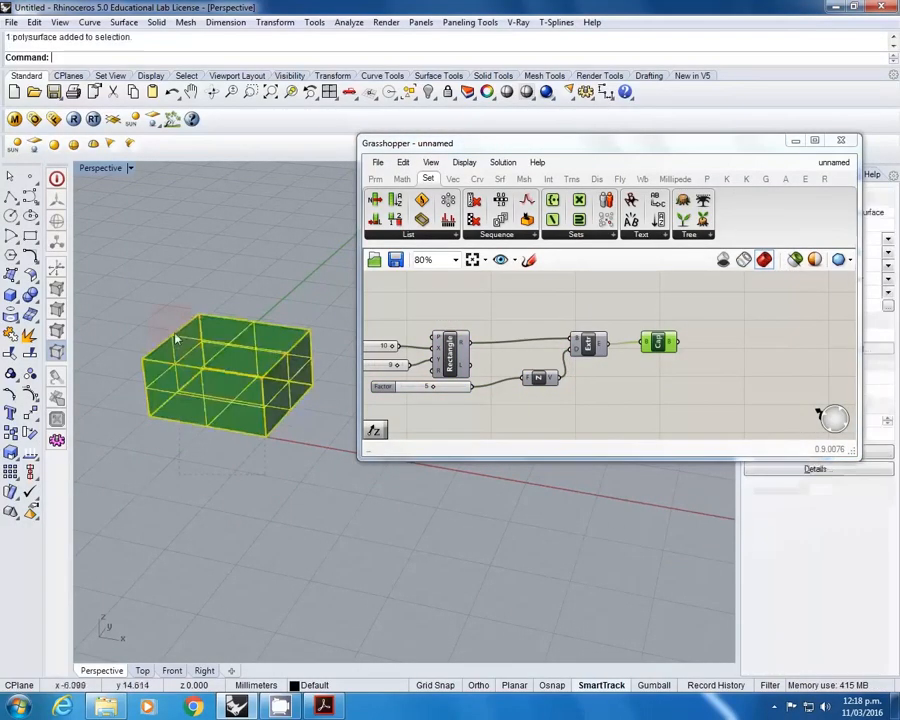
{"action": "type", "text": "m"}
{"action": "key", "text": "Return"}
{"action": "scroll", "coordinate": [236, 464], "scroll_direction": "down", "scroll_amount": 4}
{"action": "left_click", "coordinate": [207, 480]}
{"action": "left_click", "coordinate": [310, 482]}
{"action": "scroll", "coordinate": [310, 482], "scroll_direction": "up", "scroll_amount": 2}
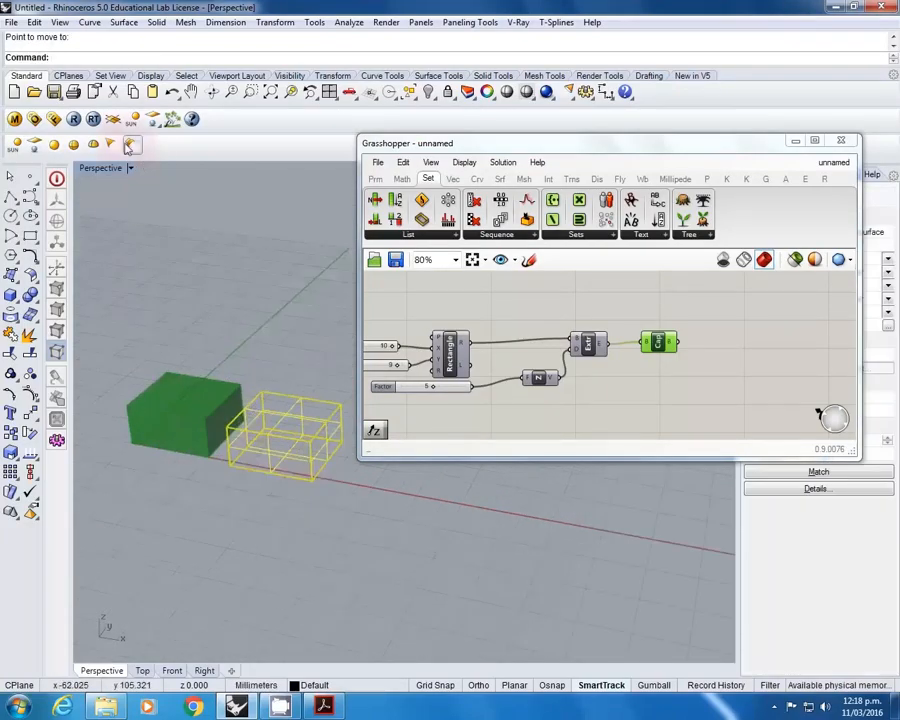
Step: Switch the Perspective viewport to Shaded display and inspect the baked box beside the preview
{"action": "left_click", "coordinate": [130, 168]}
{"action": "left_click", "coordinate": [112, 217]}
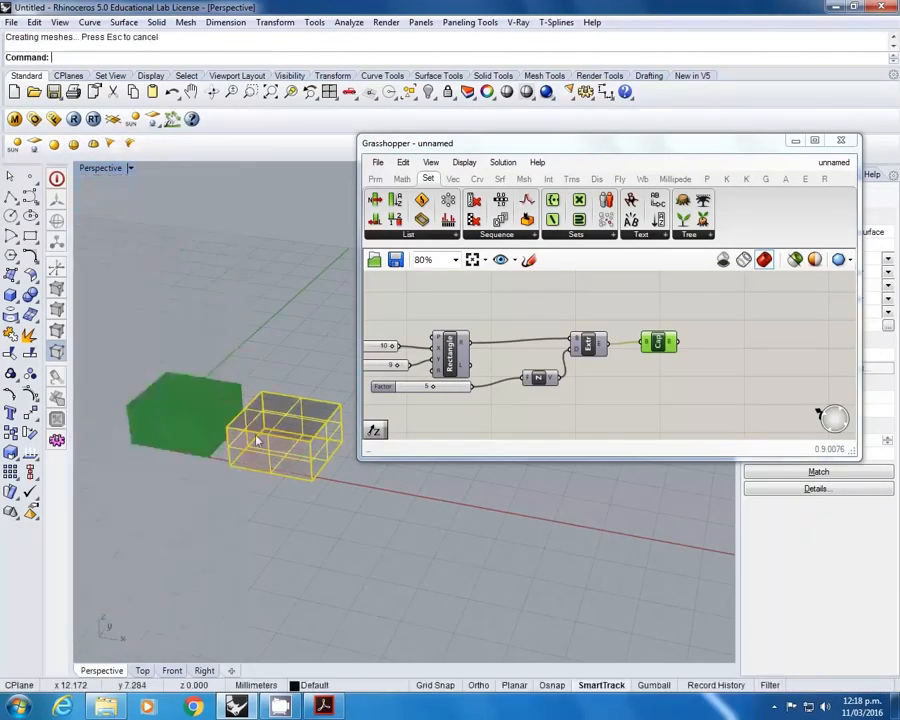
{"action": "scroll", "coordinate": [300, 420], "scroll_direction": "up", "scroll_amount": 3}
{"action": "scroll", "coordinate": [305, 438], "scroll_direction": "down", "scroll_amount": 4}
{"action": "scroll", "coordinate": [269, 422], "scroll_direction": "up", "scroll_amount": 1}
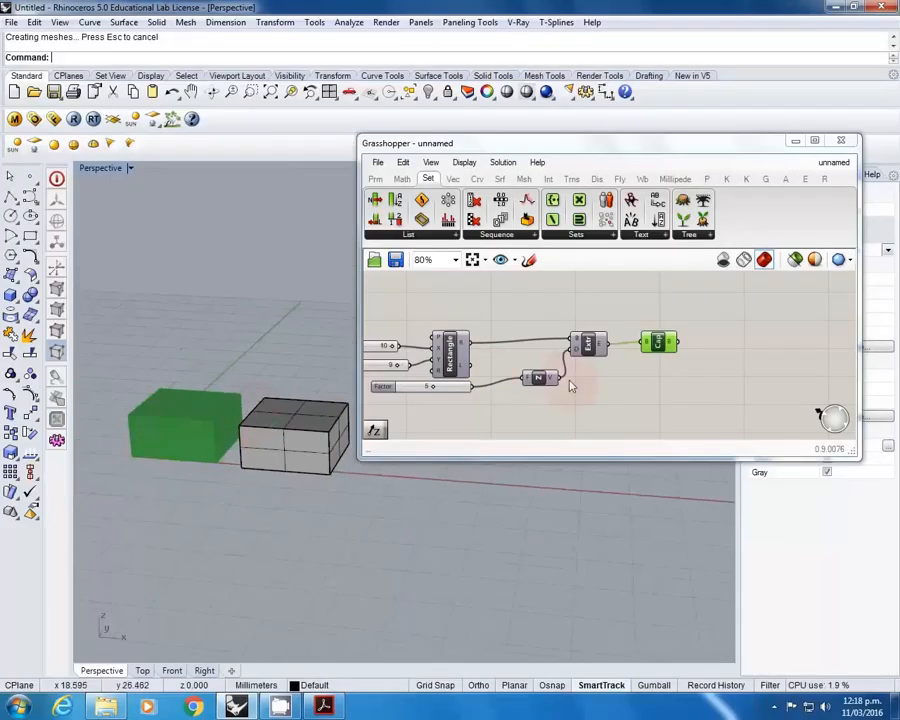
Step: Delete the baked box that sits beside the Grasshopper preview
{"action": "left_click", "coordinate": [306, 437]}
{"action": "key", "text": "Delete"}
{"action": "left_click", "coordinate": [632, 391]}
{"action": "right_click_drag", "start_coordinate": [240, 430], "coordinate": [258, 419]}
Step: Bake the Cap component's geometry again onto the Default layer
{"action": "right_click", "coordinate": [665, 345]}
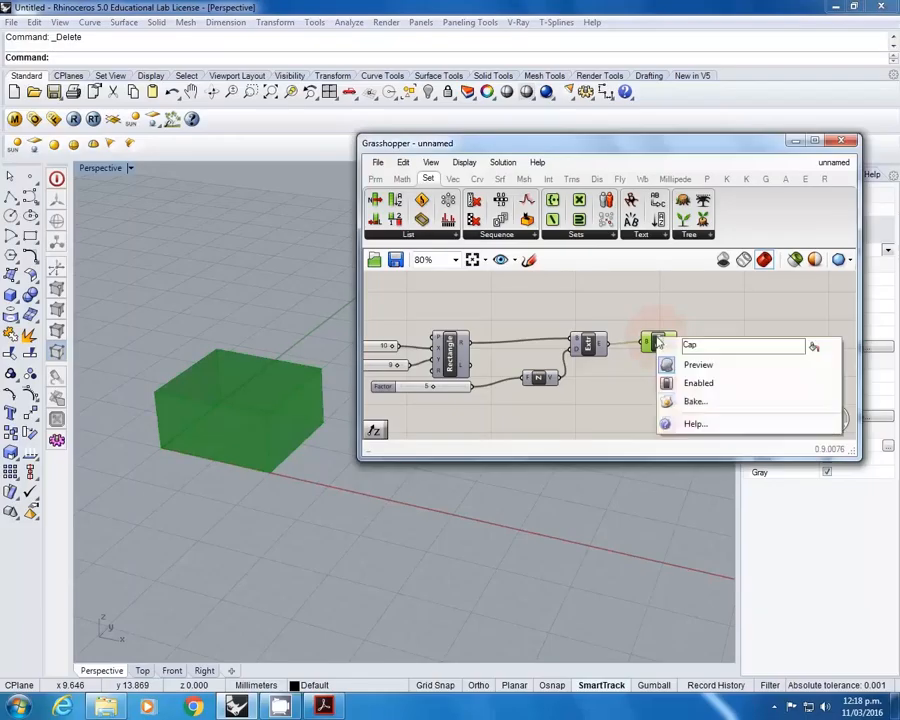
{"action": "left_click", "coordinate": [670, 399]}
{"action": "key", "text": "Return"}
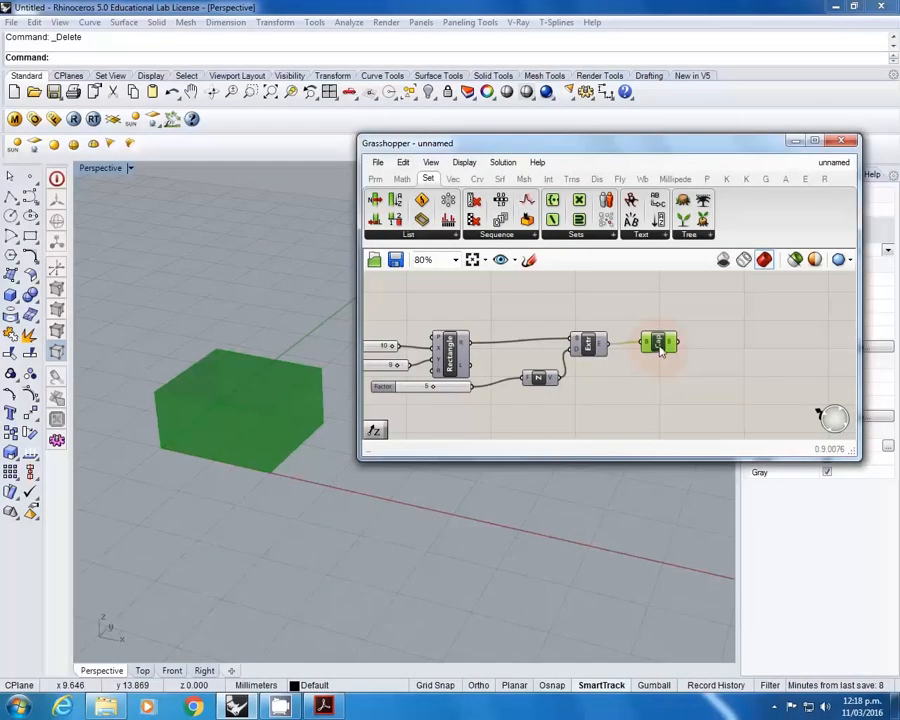
{"action": "left_click", "coordinate": [342, 403]}
{"action": "left_click", "coordinate": [600, 378]}
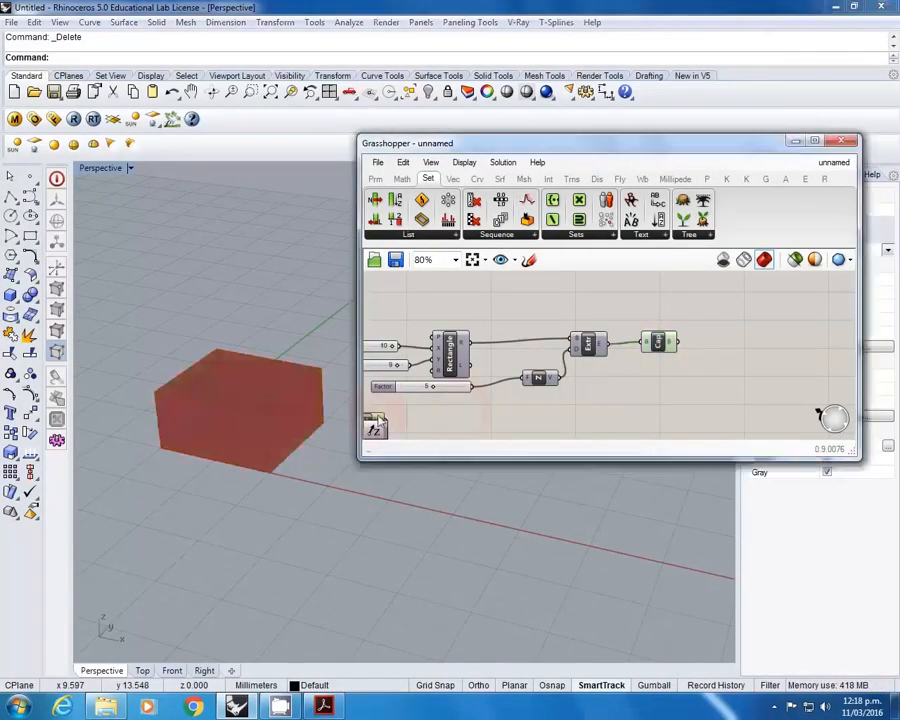
{"action": "left_click", "coordinate": [658, 342]}
{"action": "right_click", "coordinate": [664, 341]}
{"action": "left_click", "coordinate": [692, 398]}
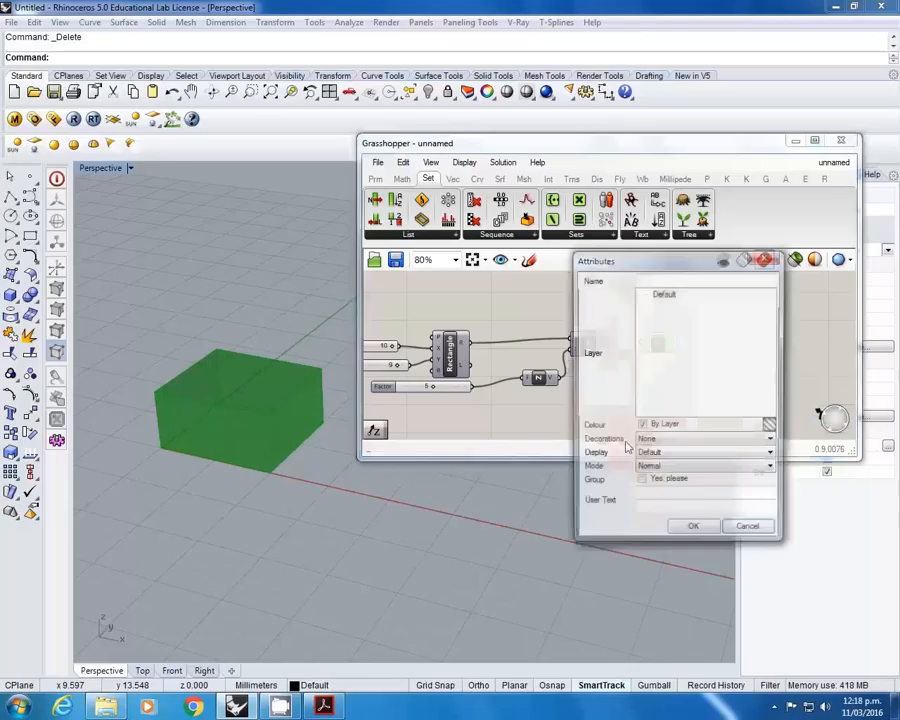
{"action": "left_click", "coordinate": [688, 528]}
Step: Turn off the Cap component's preview and check the baked box by selecting and deselecting it
{"action": "right_click", "coordinate": [658, 343]}
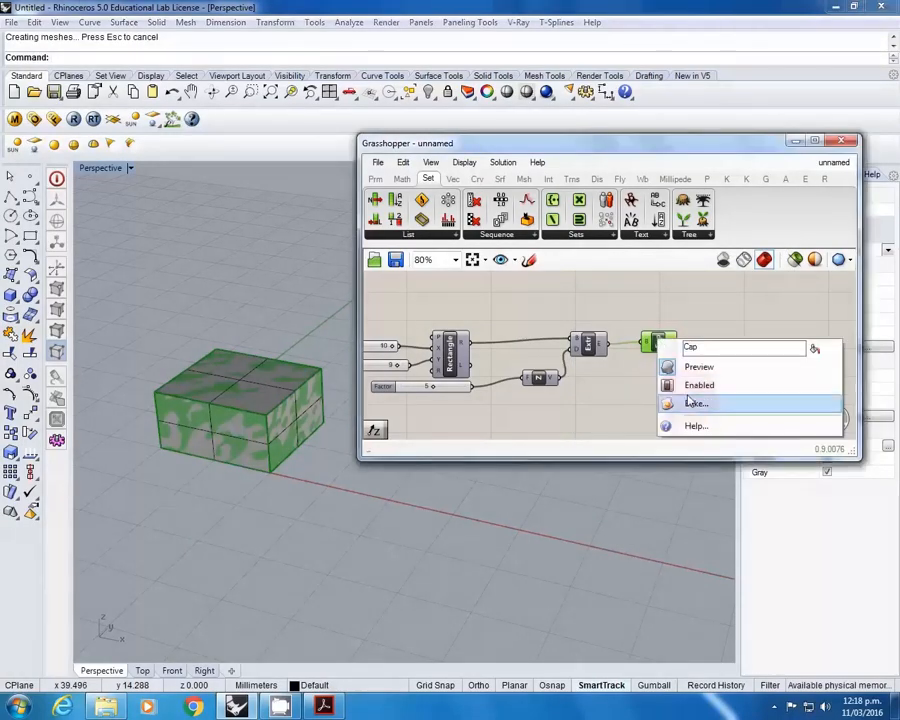
{"action": "left_click", "coordinate": [693, 366]}
{"action": "left_click", "coordinate": [283, 418]}
{"action": "key", "text": "Escape"}
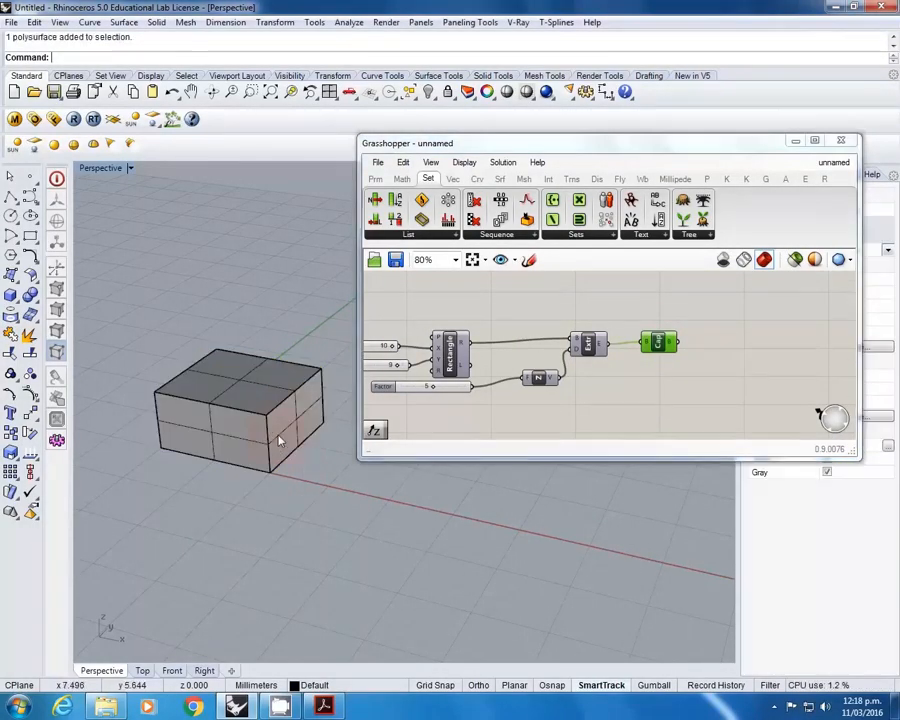
Step: Inspect the Extrude component and delete the baked box from the Perspective viewport
{"action": "left_click", "coordinate": [227, 378]}
{"action": "left_click", "coordinate": [636, 378]}
{"action": "left_click", "coordinate": [589, 345]}
{"action": "left_click", "coordinate": [588, 321]}
{"action": "left_click", "coordinate": [589, 346]}
{"action": "left_click", "coordinate": [571, 322]}
{"action": "key", "text": "Delete"}
Step: Turn the Rectangle component's preview on and off again
{"action": "left_click", "coordinate": [450, 355]}
{"action": "right_click", "coordinate": [455, 354]}
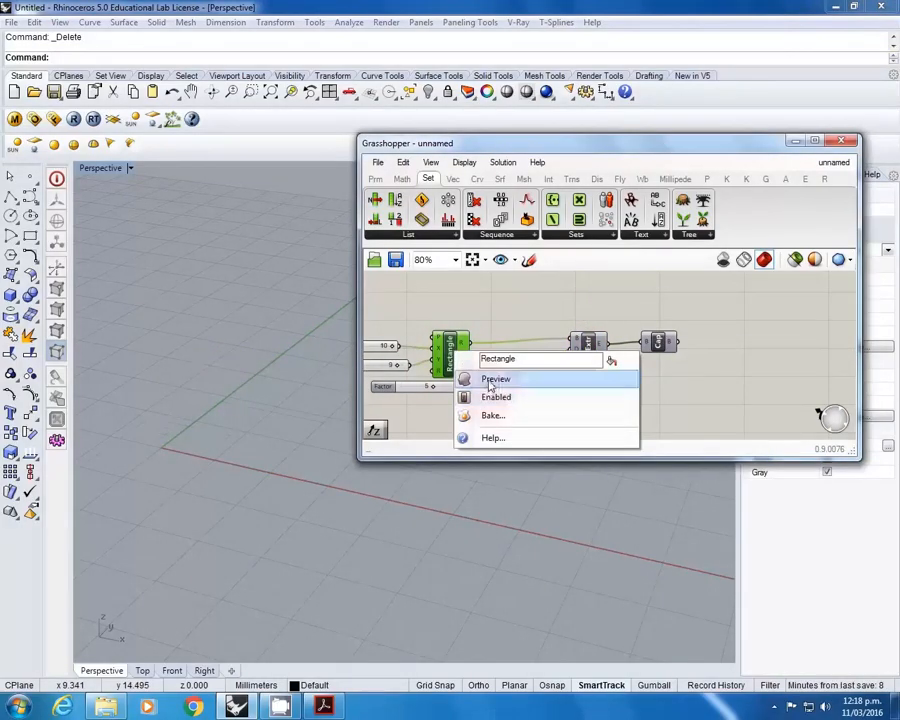
{"action": "left_click", "coordinate": [490, 379]}
{"action": "right_click", "coordinate": [451, 353]}
{"action": "left_click", "coordinate": [492, 379]}
{"action": "left_click", "coordinate": [510, 326]}
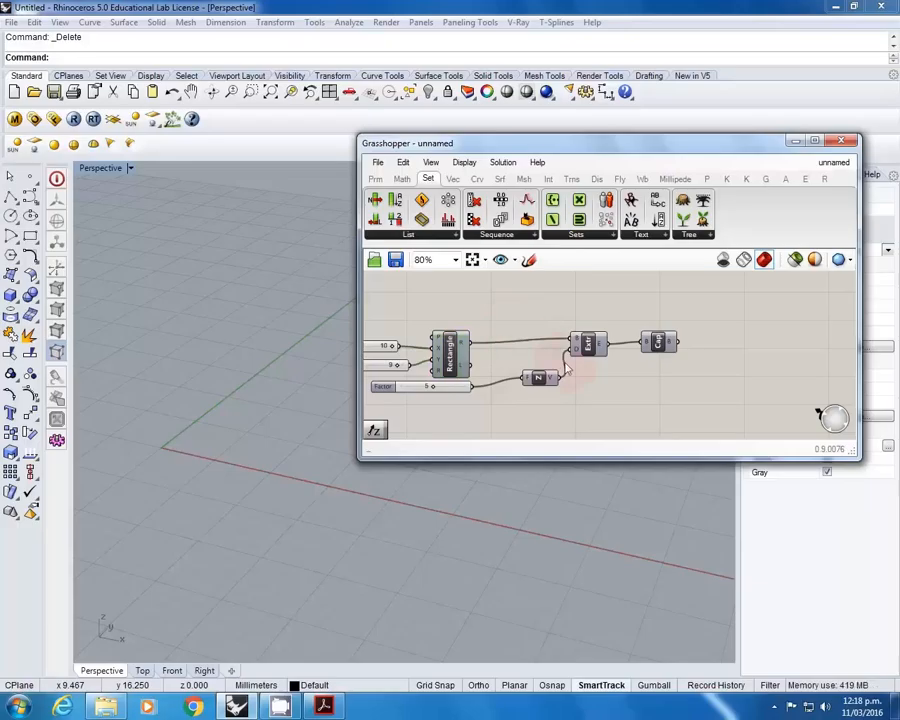
Step: Turn the previews of the Cap, Extrude and Rectangle components back on and inspect the box in the viewport
{"action": "right_click", "coordinate": [662, 346]}
{"action": "left_click", "coordinate": [669, 374]}
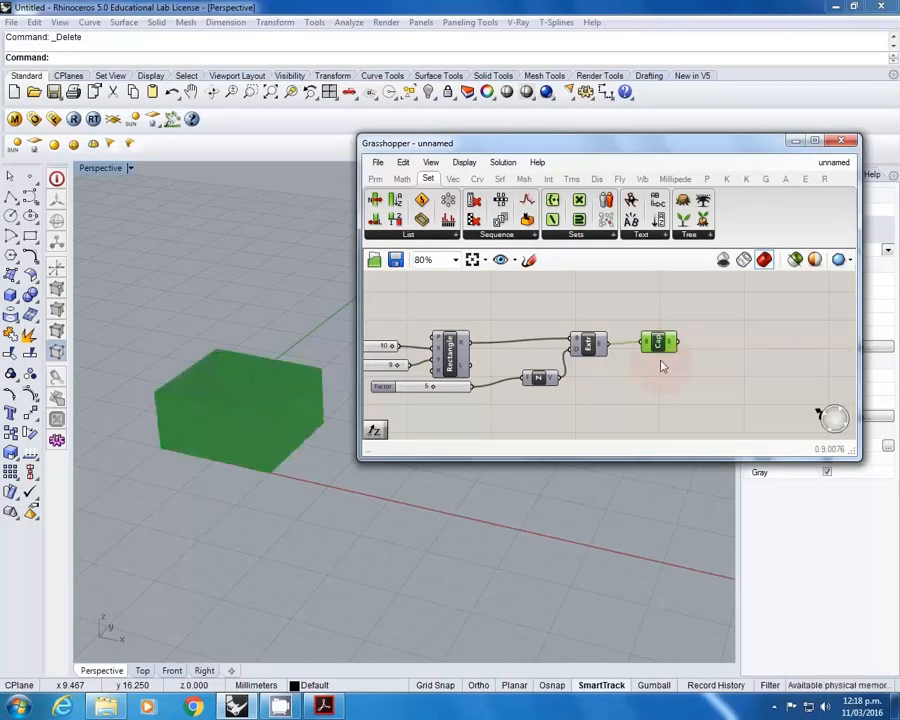
{"action": "left_click_drag", "start_coordinate": [643, 422], "coordinate": [490, 348]}
{"action": "middle_click", "coordinate": [489, 346]}
{"action": "left_click", "coordinate": [523, 318]}
{"action": "left_click", "coordinate": [530, 322]}
{"action": "left_click", "coordinate": [268, 410]}
{"action": "scroll", "coordinate": [132, 472], "scroll_direction": "up", "scroll_amount": 4}
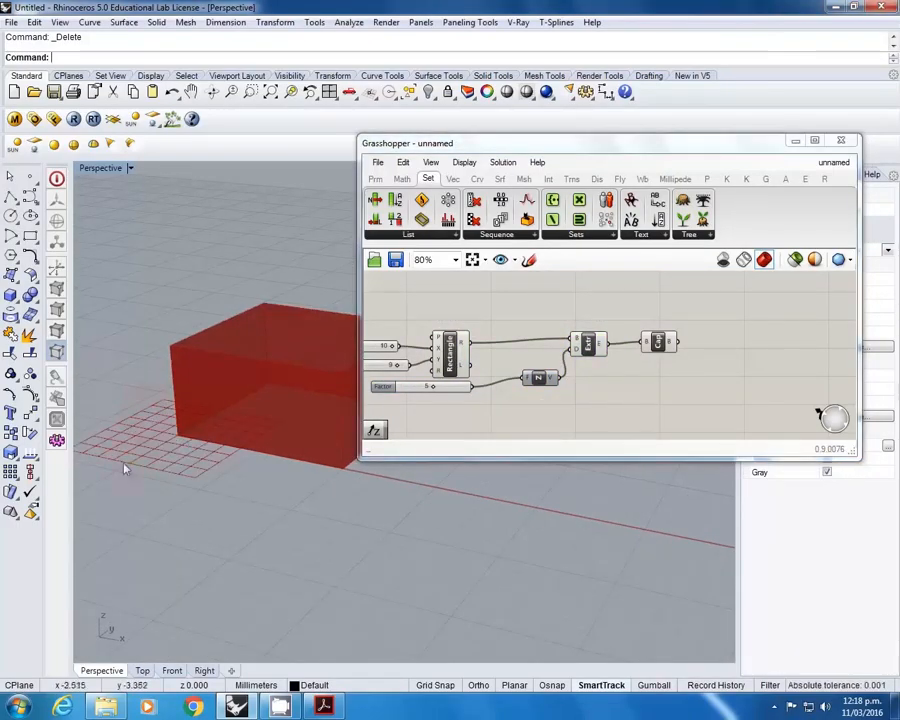
{"action": "scroll", "coordinate": [255, 441], "scroll_direction": "down", "scroll_amount": 4}
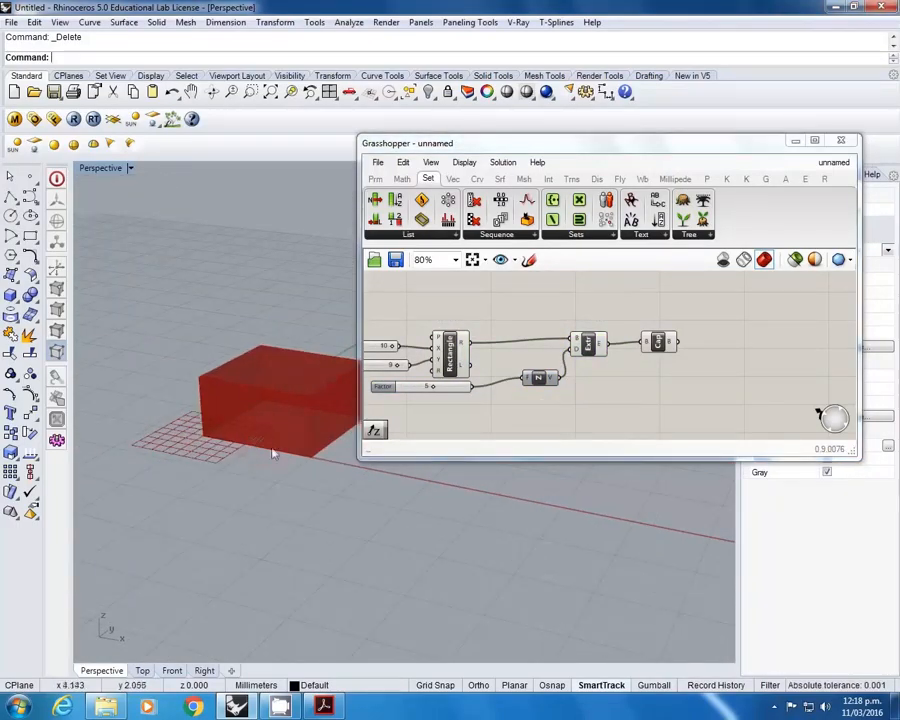
Step: Add a Move component beside Cap and connect Cap's output to Move's geometry input
{"action": "left_click", "coordinate": [657, 340]}
{"action": "scroll", "coordinate": [615, 322], "scroll_direction": "down", "scroll_amount": 1}
{"action": "left_click", "coordinate": [613, 321]}
{"action": "scroll", "coordinate": [611, 319], "scroll_direction": "down", "scroll_amount": 2}
{"action": "right_click_drag", "start_coordinate": [606, 317], "coordinate": [556, 289]}
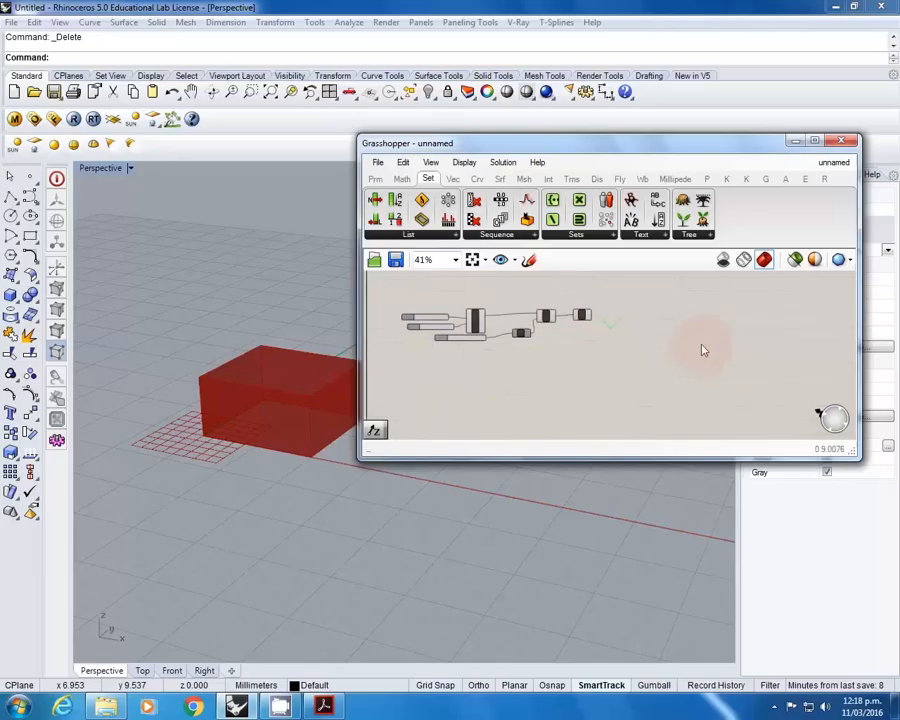
{"action": "scroll", "coordinate": [600, 340], "scroll_direction": "up", "scroll_amount": 3}
{"action": "right_click_drag", "start_coordinate": [614, 360], "coordinate": [684, 358]}
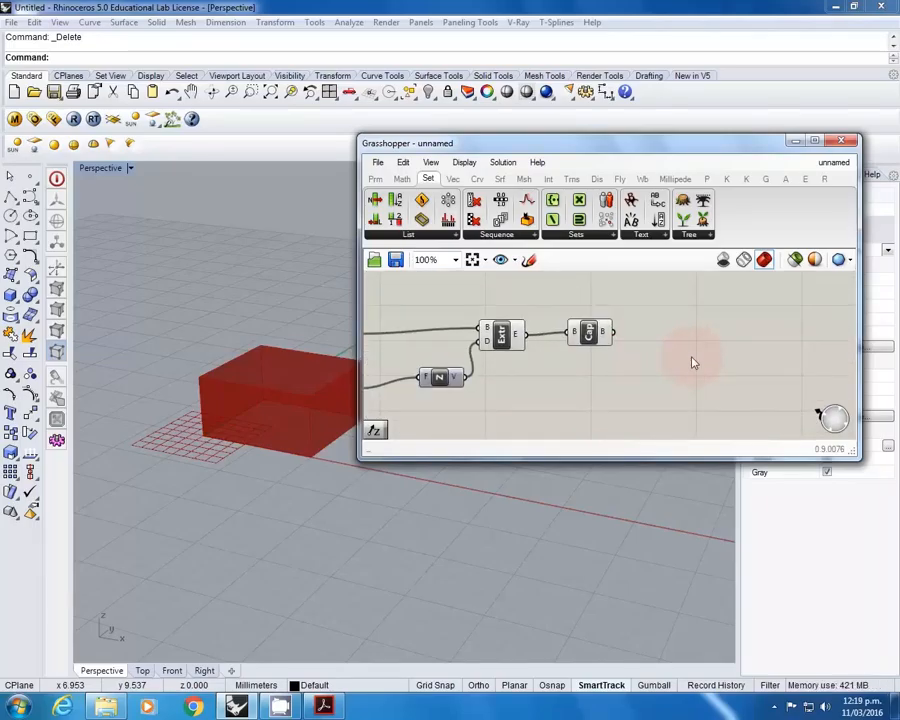
{"action": "double_click", "coordinate": [693, 362]}
{"action": "type", "text": "move"}
{"action": "key", "text": "Return"}
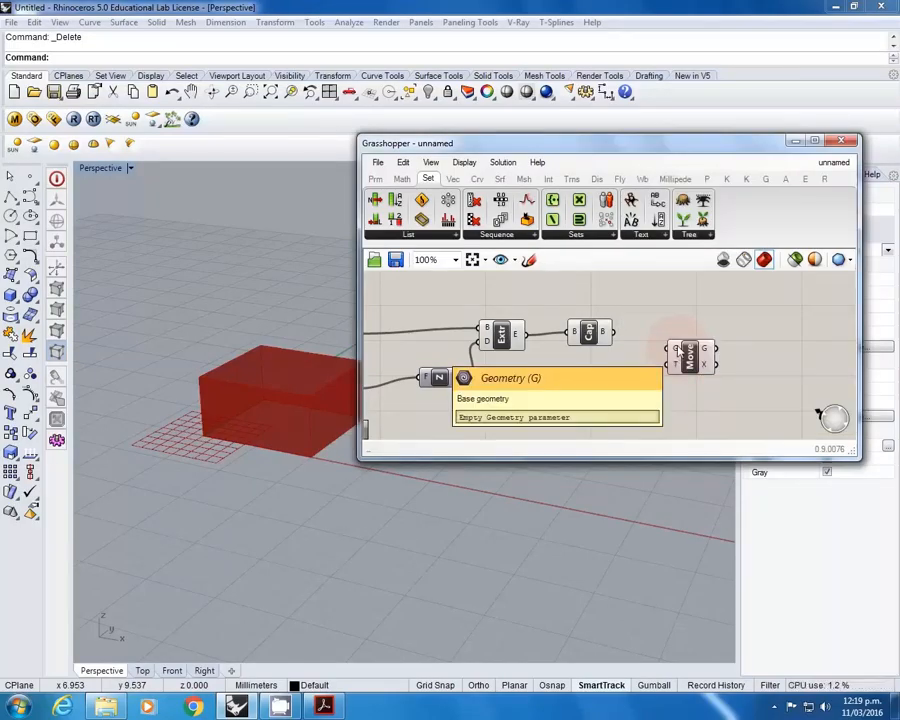
{"action": "left_click_drag", "start_coordinate": [679, 352], "coordinate": [673, 332]}
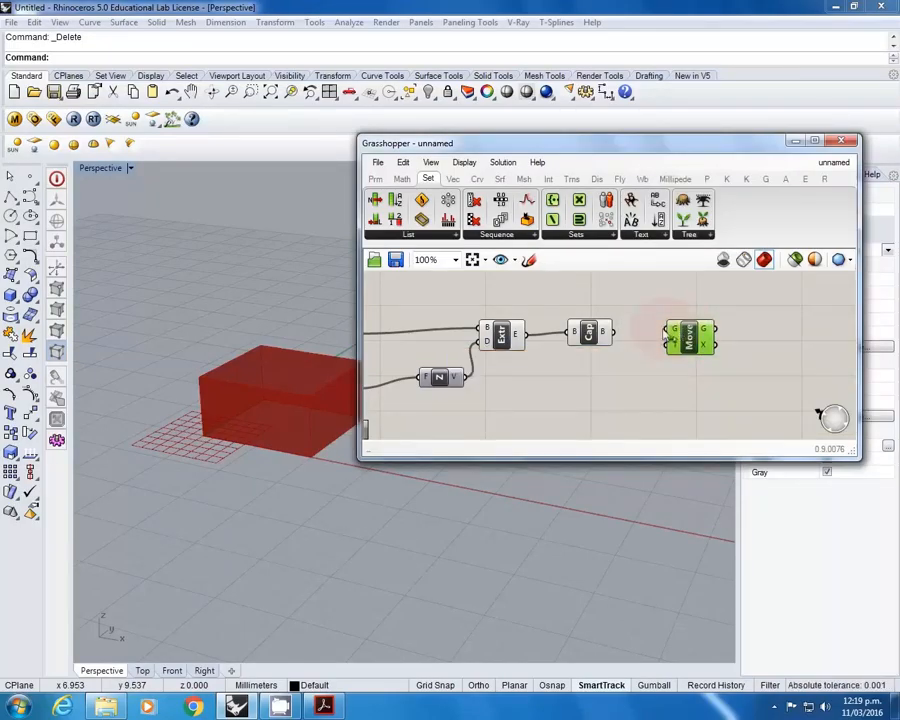
{"action": "left_click_drag", "start_coordinate": [620, 336], "coordinate": [671, 334]}
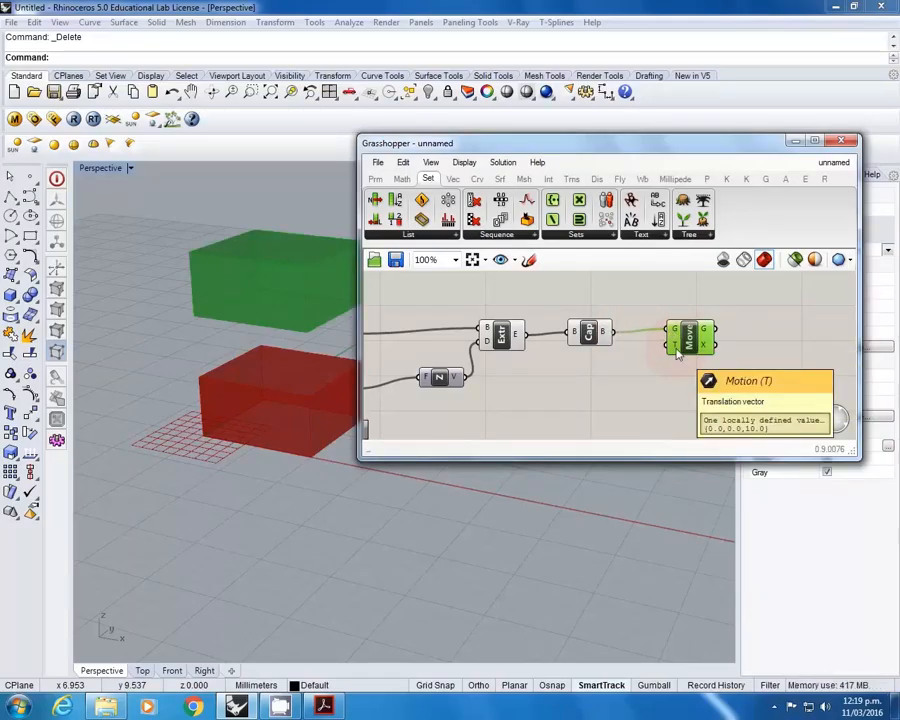
Step: Add a number slider of 10 and try connecting it directly to Move's motion input
{"action": "double_click", "coordinate": [602, 378]}
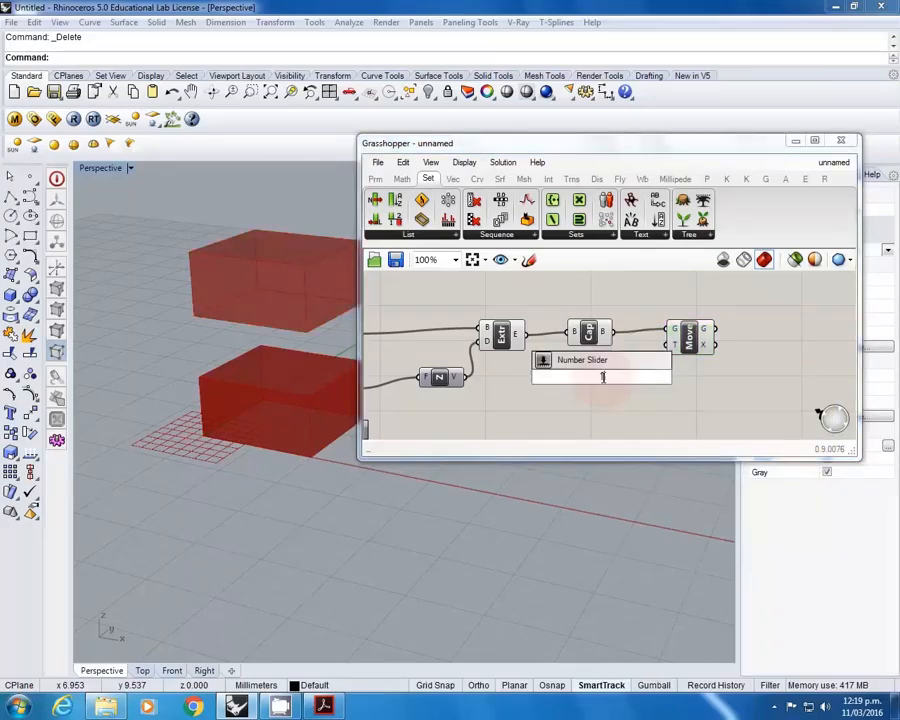
{"action": "type", "text": "10"}
{"action": "key", "text": "Return"}
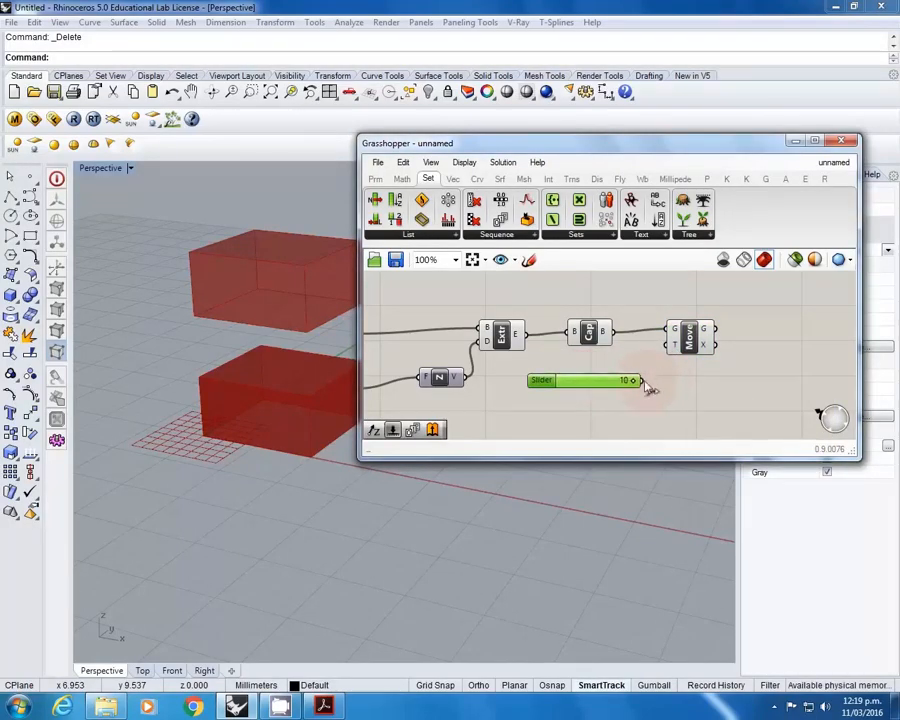
{"action": "left_click_drag", "start_coordinate": [645, 381], "coordinate": [668, 344]}
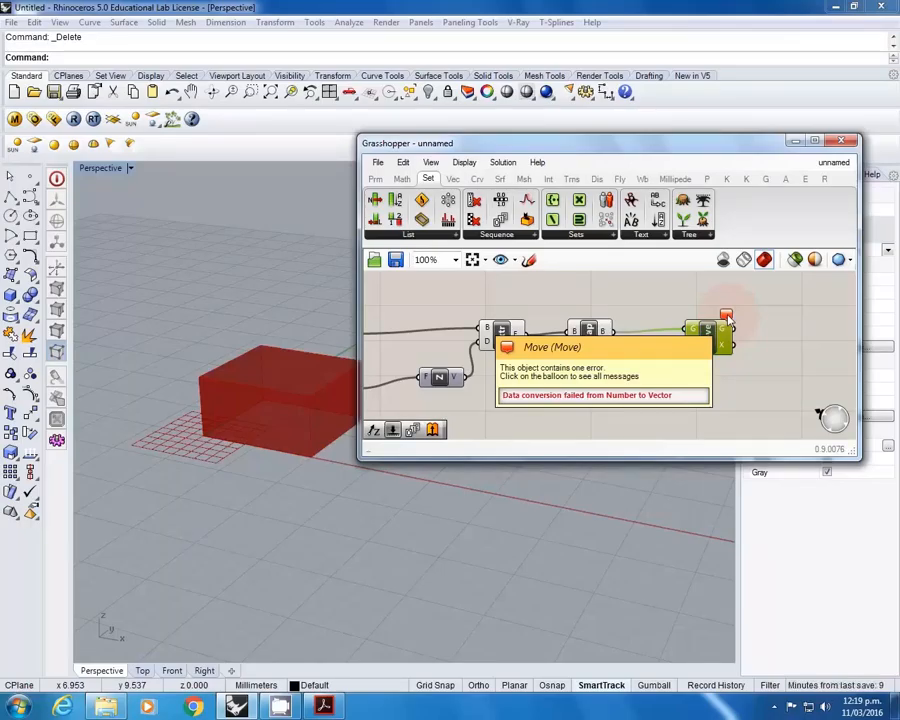
Step: Make room before the Move component, add a Vector XYZ component and connect its vector output to Move's motion input
{"action": "left_click_drag", "start_coordinate": [618, 381], "coordinate": [567, 381]}
{"action": "left_click_drag", "start_coordinate": [698, 338], "coordinate": [732, 330]}
{"action": "scroll", "coordinate": [721, 354], "scroll_direction": "down", "scroll_amount": 2}
{"action": "right_click_drag", "start_coordinate": [699, 364], "coordinate": [651, 388]}
{"action": "double_click", "coordinate": [651, 385]}
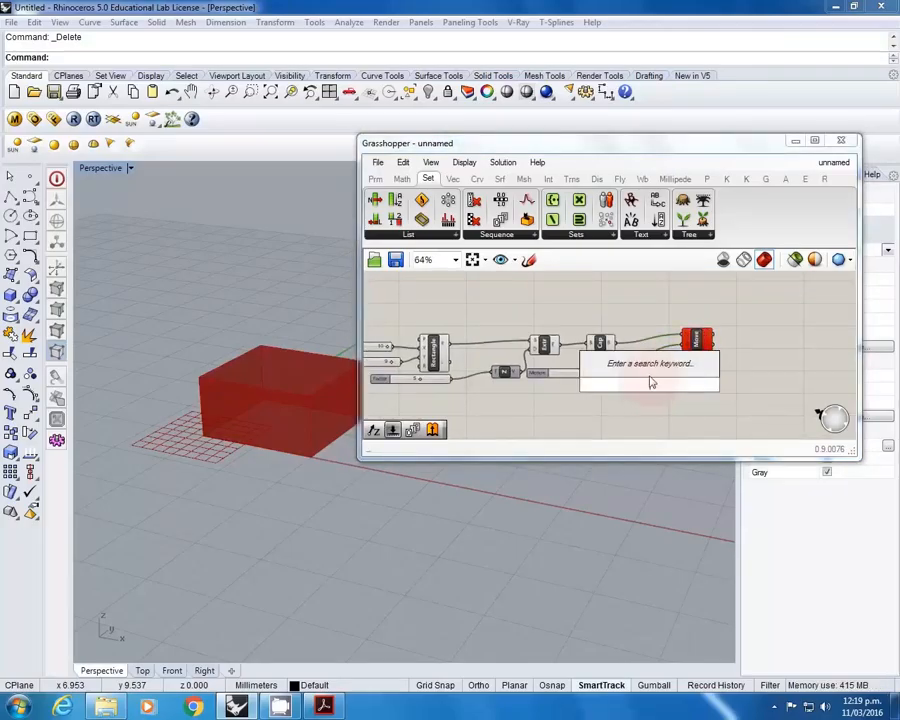
{"action": "type", "text": "vector"}
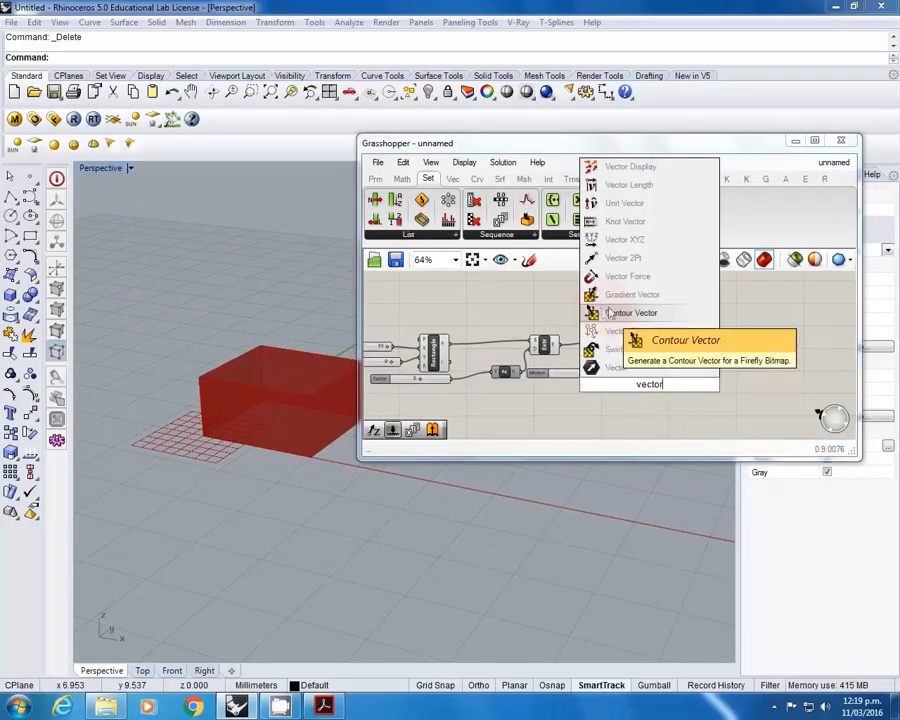
{"action": "left_click", "coordinate": [641, 244]}
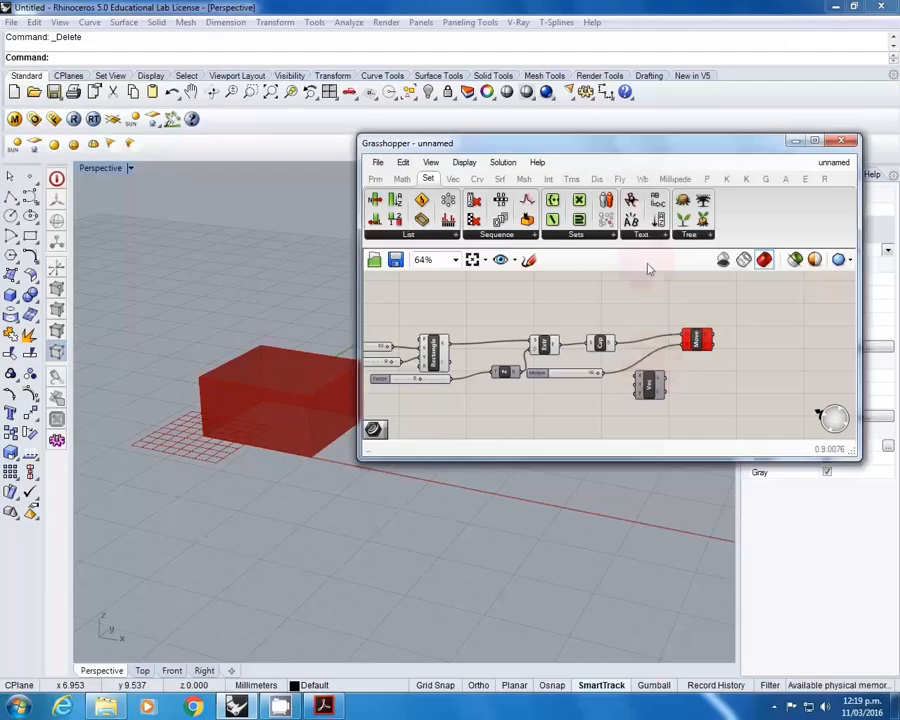
{"action": "scroll", "coordinate": [530, 355], "scroll_direction": "up", "scroll_amount": 3}
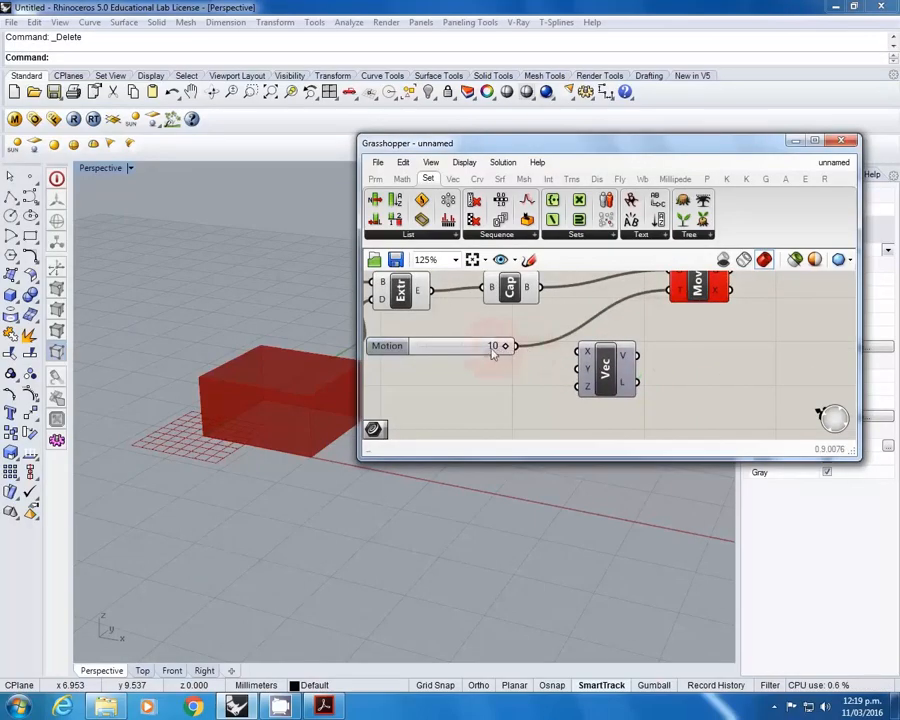
{"action": "left_click_drag", "start_coordinate": [500, 346], "coordinate": [492, 360]}
{"action": "left_click_drag", "start_coordinate": [637, 356], "coordinate": [672, 288]}
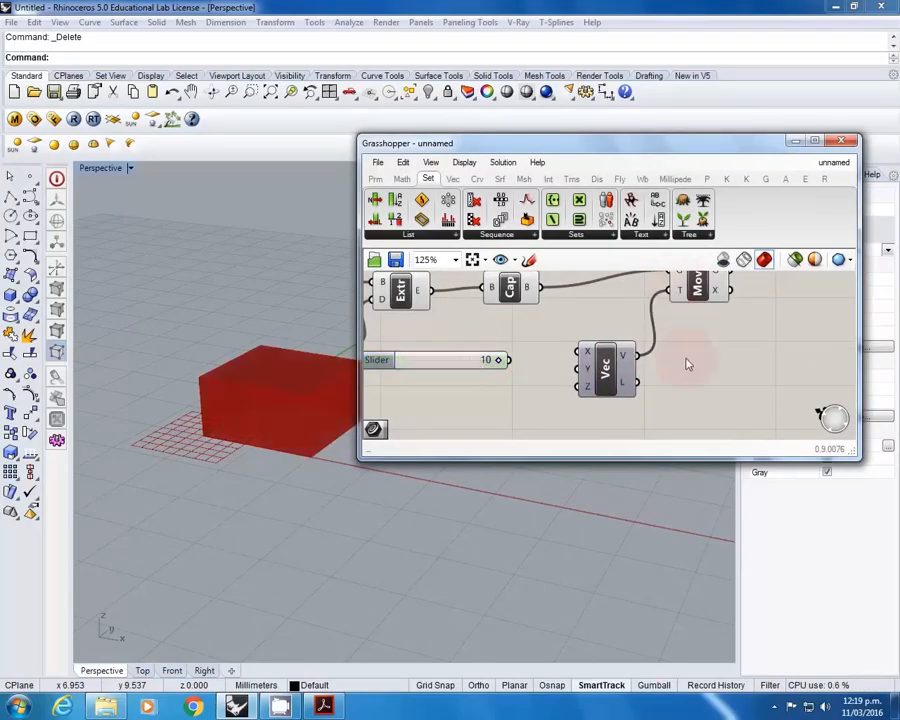
{"action": "scroll", "coordinate": [686, 364], "scroll_direction": "down", "scroll_amount": 3}
Step: Connect the slider of 10 to the vector's X component input and a copy of it to the Y component input
{"action": "left_click_drag", "start_coordinate": [544, 371], "coordinate": [643, 340], "text": "alt"}
{"action": "scroll", "coordinate": [560, 380], "scroll_direction": "up", "scroll_amount": 3}
{"action": "left_click_drag", "start_coordinate": [571, 394], "coordinate": [643, 357]}
{"action": "mouse_move", "coordinate": [329, 405]}
{"action": "right_mouse_down"}
{"action": "mouse_move", "coordinate": [250, 421]}
{"action": "mouse_move", "coordinate": [331, 428]}
{"action": "right_mouse_up"}
{"action": "scroll", "coordinate": [272, 417], "scroll_direction": "down", "scroll_amount": 4}
{"action": "scroll", "coordinate": [272, 417], "scroll_direction": "up", "scroll_amount": 4}
{"action": "scroll", "coordinate": [700, 394], "scroll_direction": "down", "scroll_amount": 2}
Step: Turn off the previews of the Cap, Extrude and Rectangle components so only the moved box is displayed
{"action": "right_click_drag", "start_coordinate": [700, 394], "coordinate": [622, 420]}
{"action": "mouse_move", "coordinate": [675, 348]}
{"action": "left_mouse_down"}
{"action": "mouse_move", "coordinate": [673, 356]}
{"action": "mouse_move", "coordinate": [684, 355]}
{"action": "left_mouse_up"}
{"action": "left_click", "coordinate": [592, 343]}
{"action": "right_click_drag", "start_coordinate": [592, 343], "coordinate": [635, 337]}
{"action": "left_click_drag", "start_coordinate": [572, 354], "coordinate": [522, 330]}
{"action": "middle_click", "coordinate": [526, 344]}
{"action": "left_click", "coordinate": [570, 299]}
{"action": "right_click_drag", "start_coordinate": [570, 326], "coordinate": [656, 314]}
{"action": "left_click_drag", "start_coordinate": [566, 323], "coordinate": [452, 356]}
{"action": "middle_click", "coordinate": [450, 344]}
{"action": "left_click", "coordinate": [500, 303]}
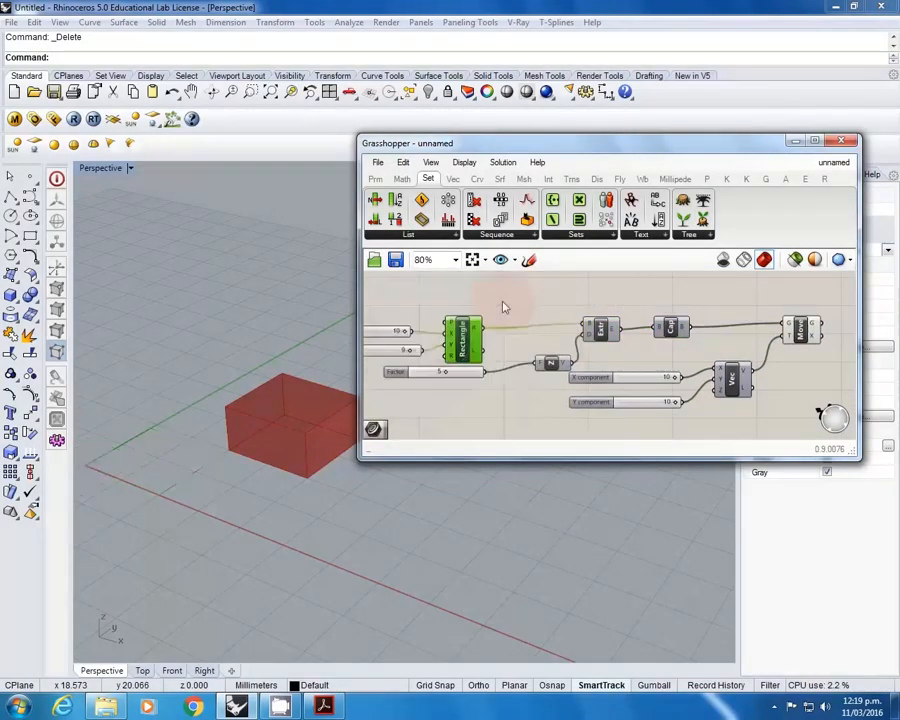
Step: Select the Move component to highlight its box in the viewport and deselect it
{"action": "right_click_drag", "start_coordinate": [697, 338], "coordinate": [605, 338]}
{"action": "left_click", "coordinate": [712, 327]}
{"action": "left_click", "coordinate": [685, 313]}
{"action": "left_click", "coordinate": [697, 327]}
{"action": "left_click", "coordinate": [656, 302]}
Step: Switch to the Grasshopper Tutorial PDF in Adobe Acrobat and read page 9 about NURBS and meshes
{"action": "left_click", "coordinate": [323, 706]}
{"action": "scroll", "coordinate": [390, 493], "scroll_direction": "down", "scroll_amount": 3}
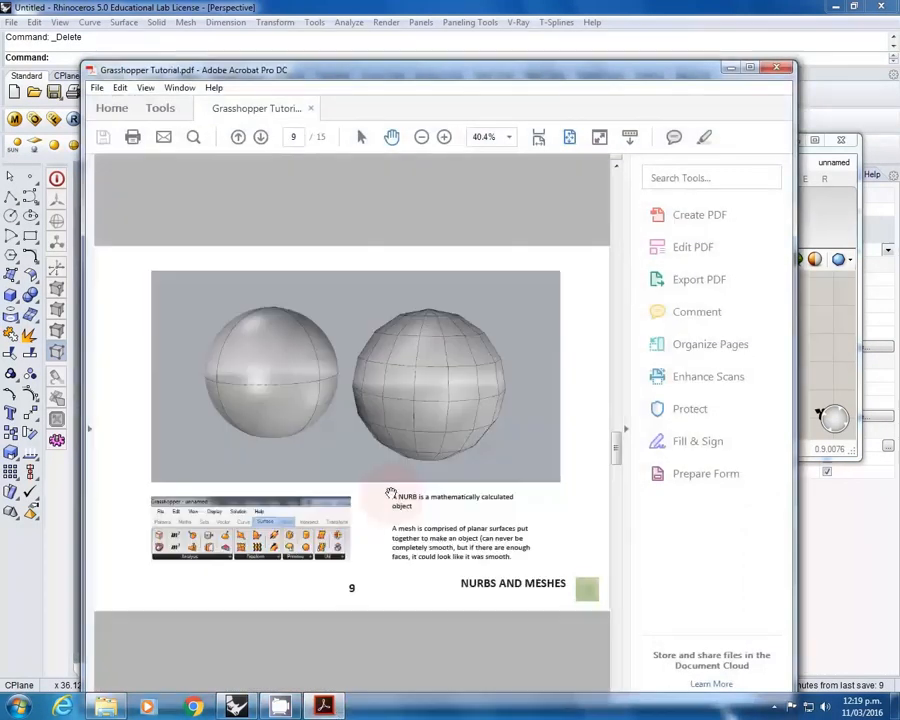
{"action": "double_click", "coordinate": [288, 78]}
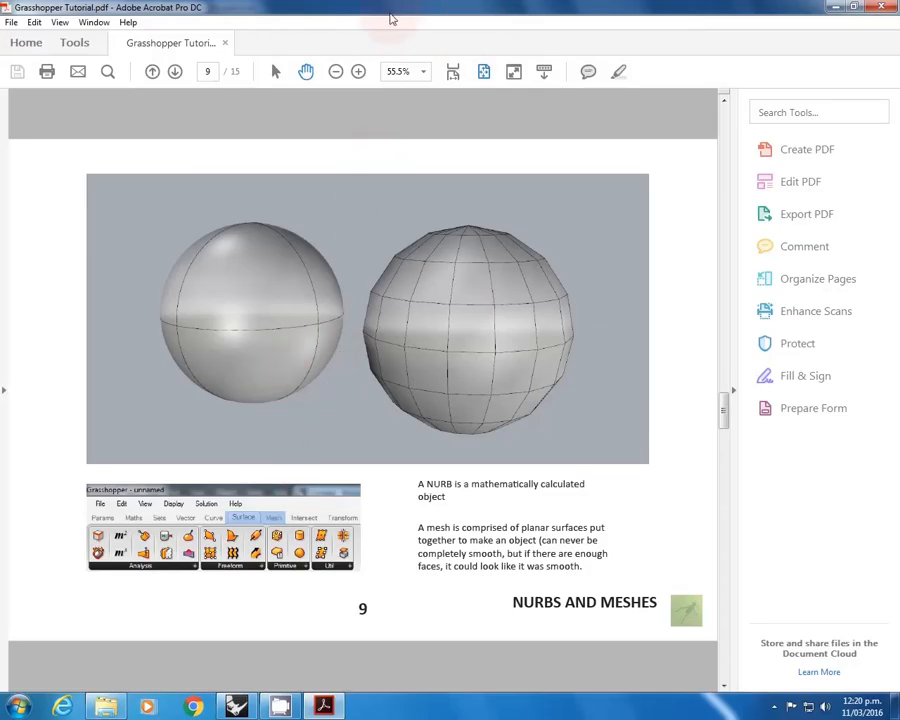
{"action": "double_click", "coordinate": [392, 18]}
{"action": "left_click", "coordinate": [680, 121]}
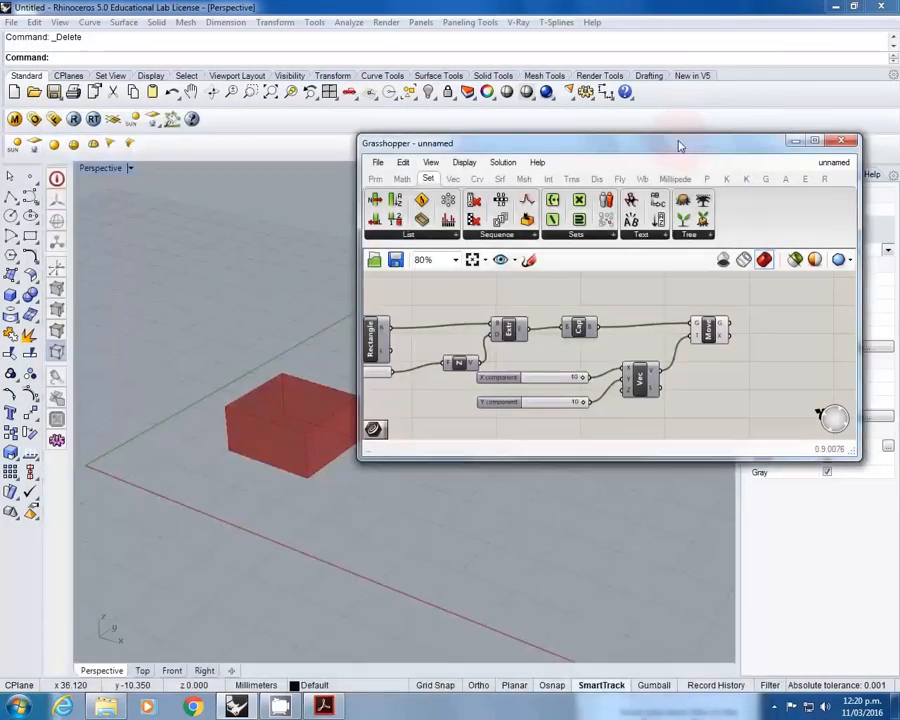
Step: Maximize the Grasshopper window and look over the Surface and Mesh component sets
{"action": "double_click", "coordinate": [679, 146]}
{"action": "left_click", "coordinate": [188, 44]}
{"action": "left_click", "coordinate": [218, 42]}
{"action": "left_click", "coordinate": [199, 44]}
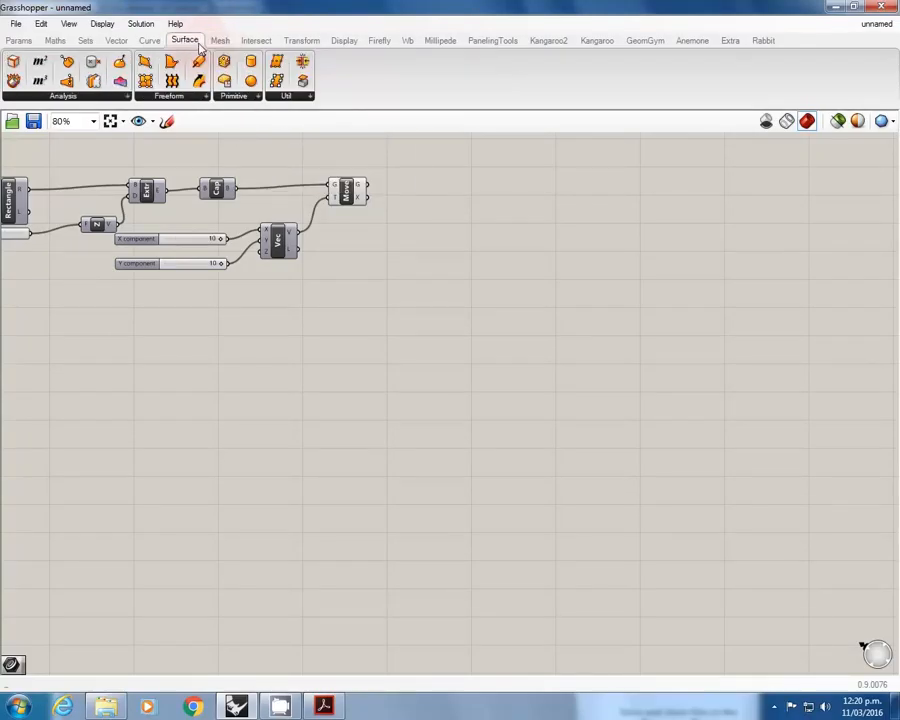
{"action": "left_click", "coordinate": [220, 40]}
{"action": "double_click", "coordinate": [364, 302]}
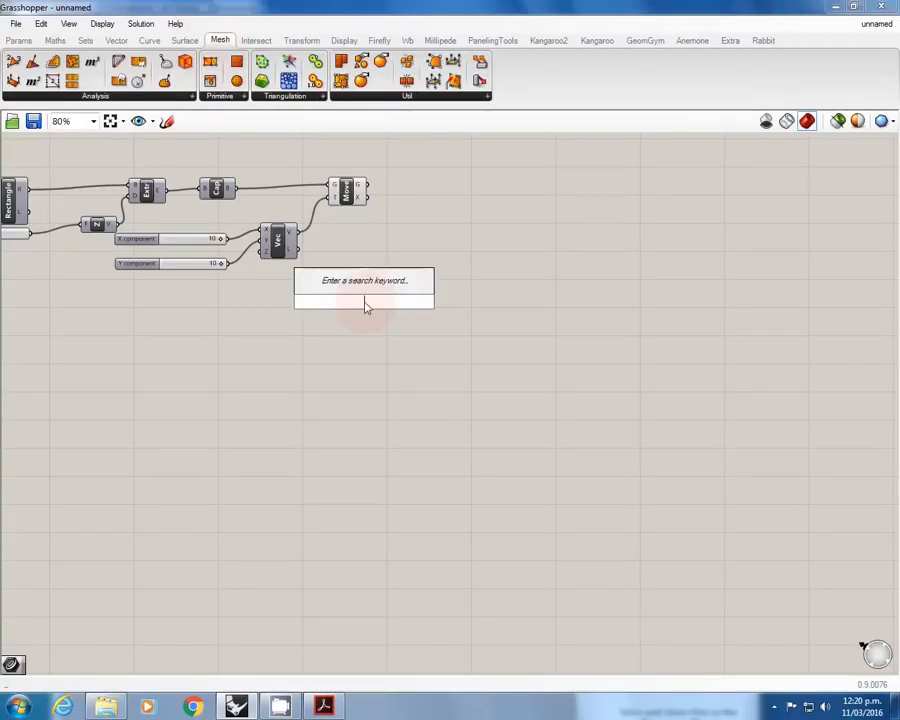
{"action": "type", "text": "boz mesh"}
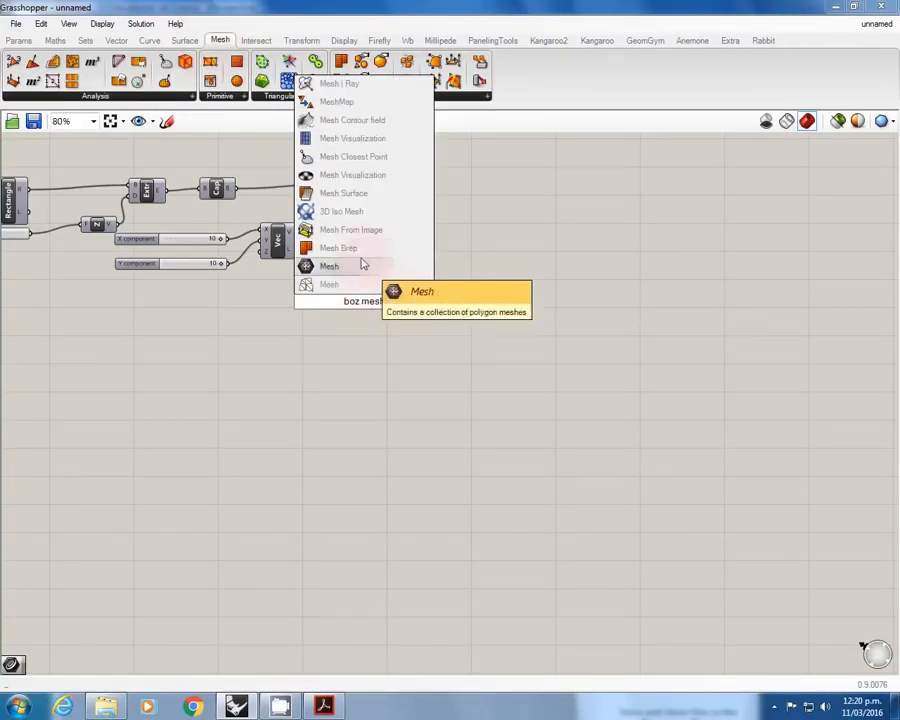
{"action": "left_click", "coordinate": [367, 272]}
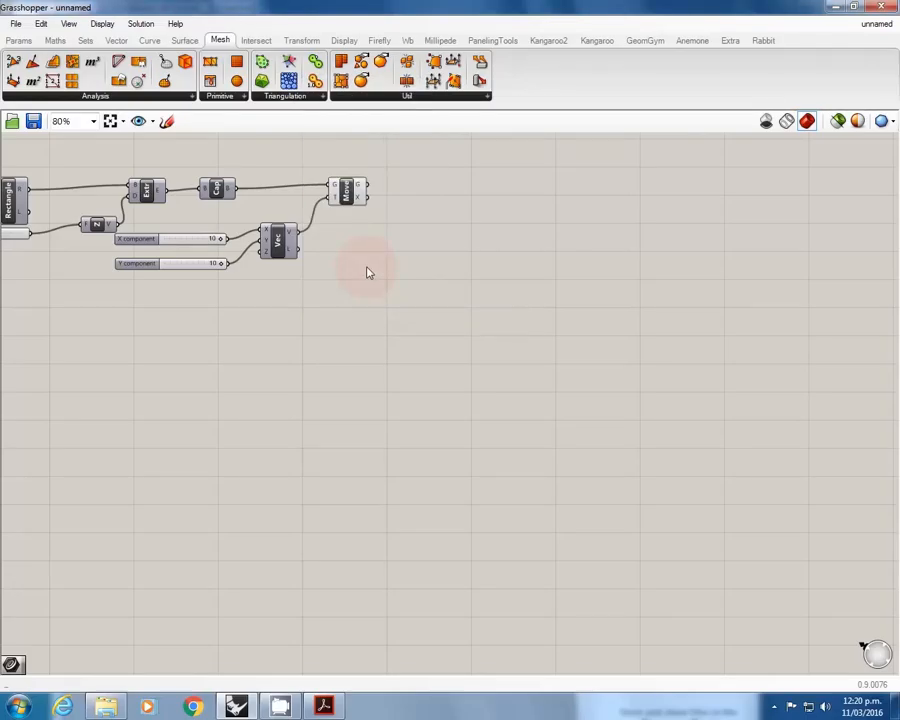
Step: Add a Mesh Box component to the empty canvas below Move
{"action": "double_click", "coordinate": [367, 272]}
{"action": "type", "text": "meshbox"}
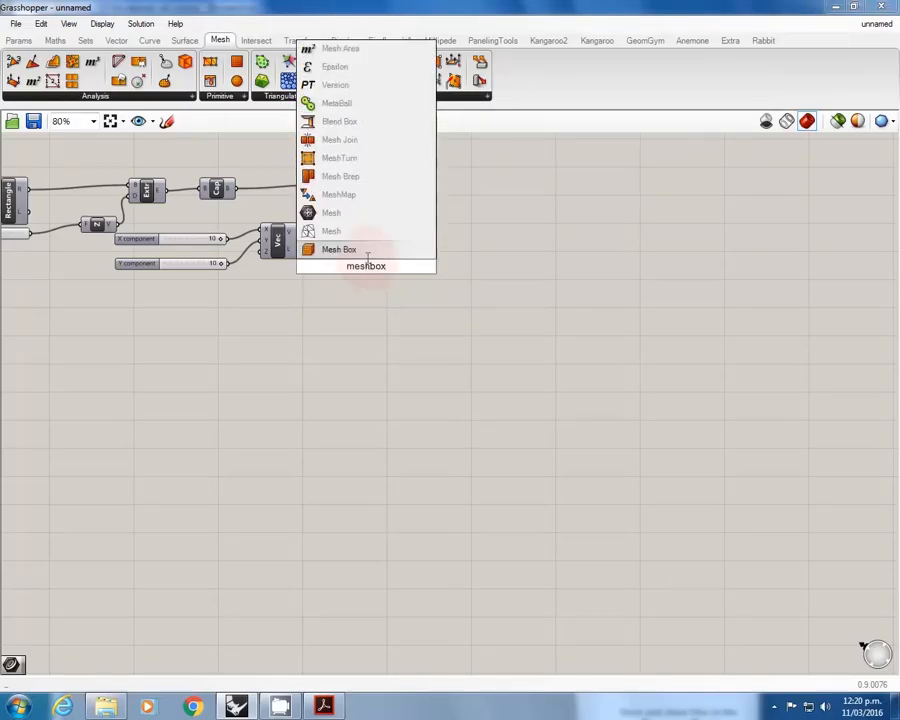
{"action": "key", "text": "Return"}
{"action": "left_click_drag", "start_coordinate": [368, 272], "coordinate": [369, 307]}
Step: Add a Box component with base, X, Y and Z inputs and place it directly below the Mesh Box
{"action": "type", "text": "box"}
{"action": "key", "text": "Return"}
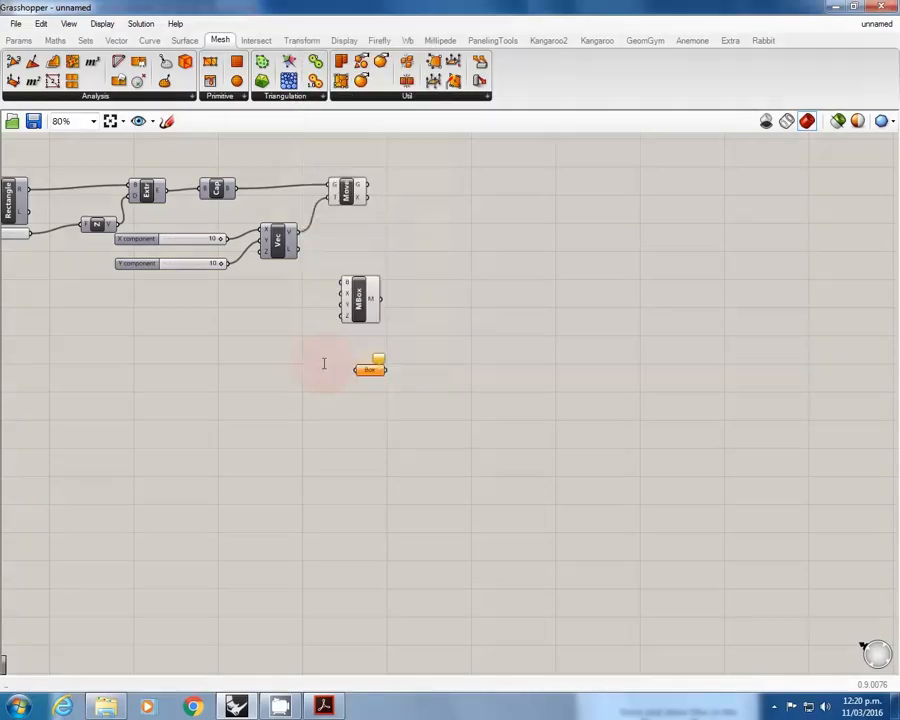
{"action": "double_click", "coordinate": [377, 368]}
{"action": "type", "text": "box"}
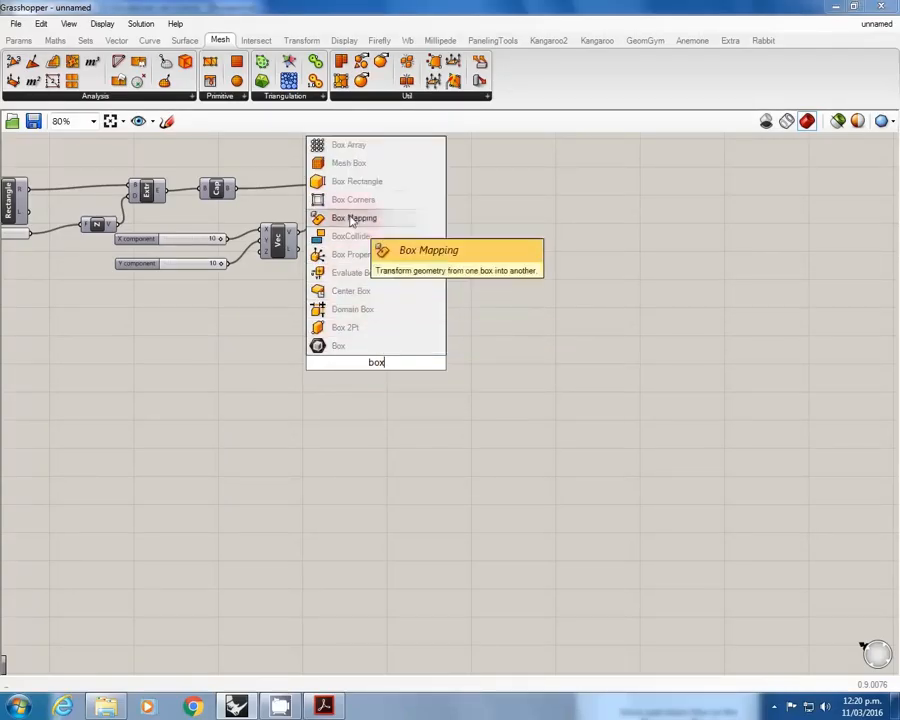
{"action": "left_click", "coordinate": [362, 310]}
{"action": "left_click", "coordinate": [368, 362]}
{"action": "scroll", "coordinate": [366, 370], "scroll_direction": "up", "scroll_amount": 4}
{"action": "left_click_drag", "start_coordinate": [357, 425], "coordinate": [350, 417]}
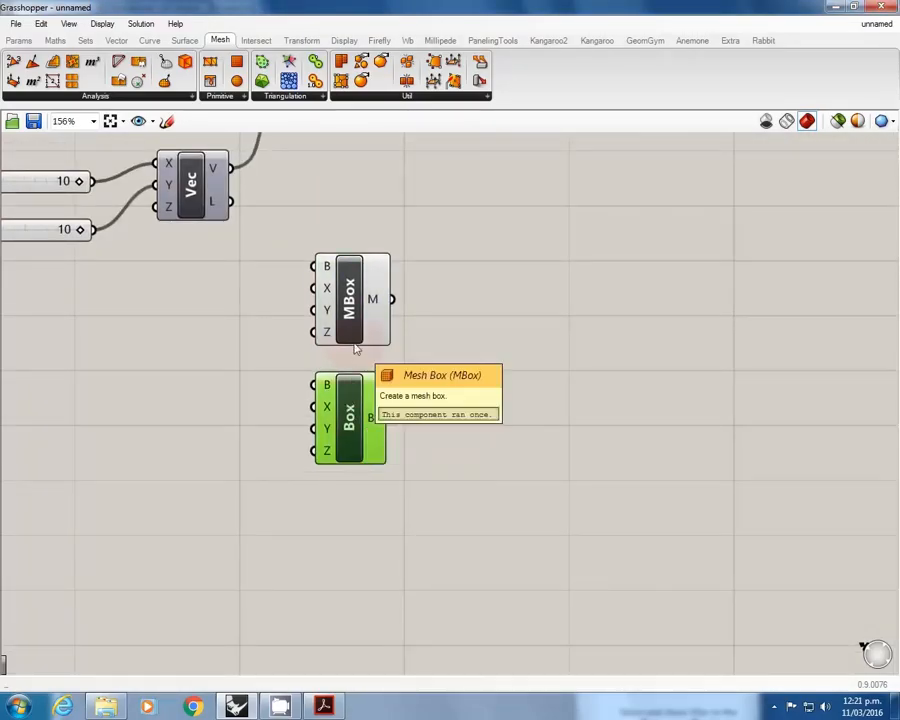
{"action": "right_click_drag", "start_coordinate": [446, 334], "coordinate": [468, 366]}
{"action": "left_click", "coordinate": [467, 369]}
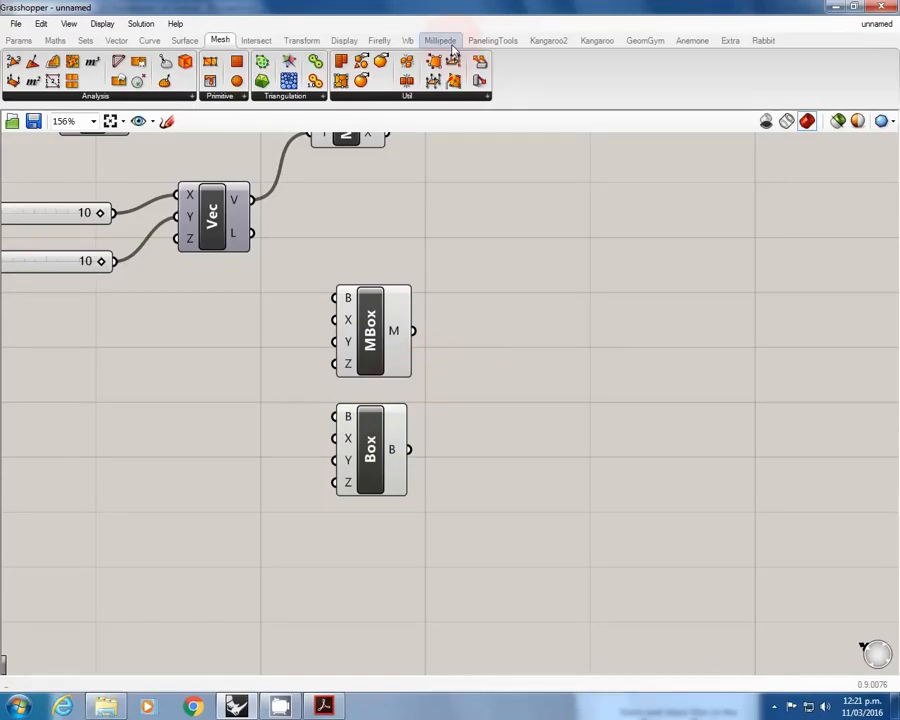
Step: Restore the Grasshopper window to a smaller size and highlight the Mesh Box's geometry in the viewport
{"action": "left_click_drag", "start_coordinate": [458, 8], "coordinate": [489, 104]}
{"action": "right_click_drag", "start_coordinate": [548, 361], "coordinate": [456, 302]}
{"action": "scroll", "coordinate": [476, 302], "scroll_direction": "down", "scroll_amount": 4}
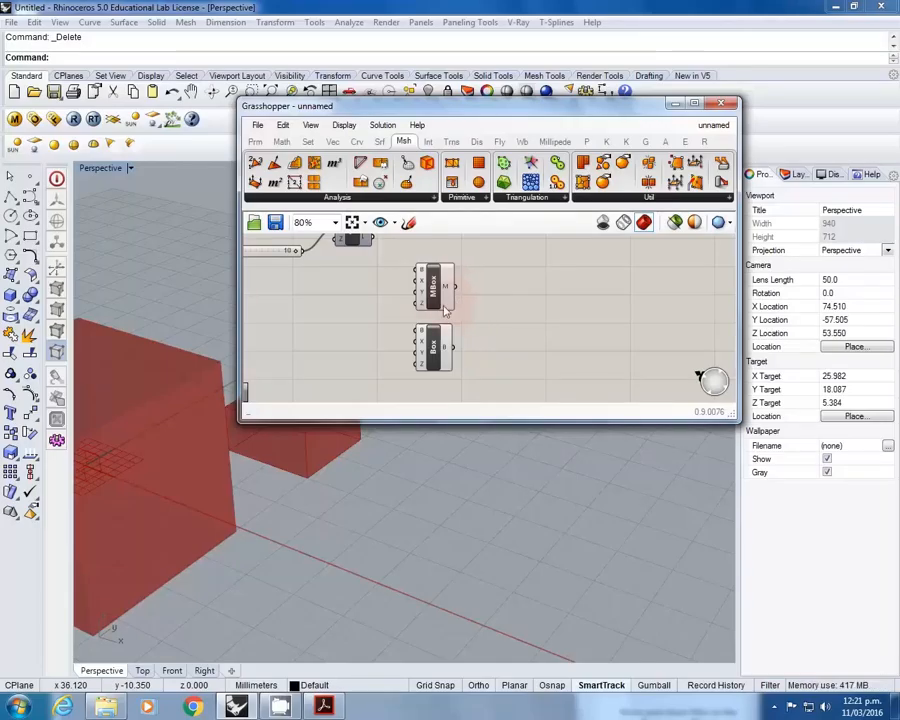
{"action": "left_click", "coordinate": [437, 302]}
{"action": "right_click", "coordinate": [437, 300]}
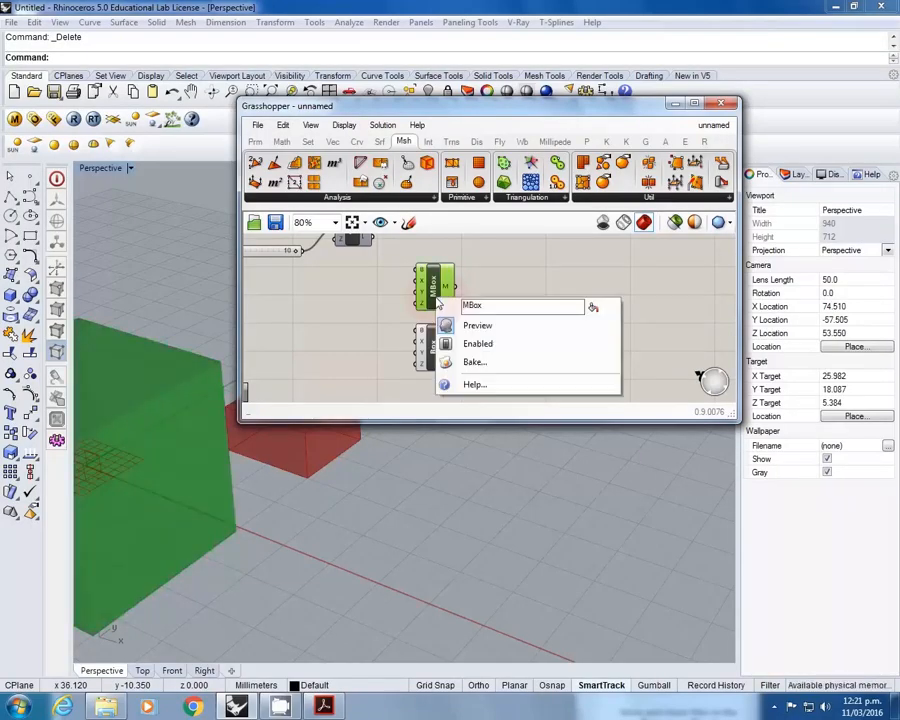
{"action": "left_click", "coordinate": [481, 268]}
Step: Select and deselect the Mesh Box and Box components to compare their geometry in the viewport
{"action": "right_click_drag", "start_coordinate": [475, 288], "coordinate": [503, 328]}
{"action": "scroll", "coordinate": [432, 320], "scroll_direction": "down", "scroll_amount": 1}
{"action": "left_click_drag", "start_coordinate": [530, 368], "coordinate": [464, 306]}
{"action": "left_click", "coordinate": [546, 317]}
{"action": "scroll", "coordinate": [546, 317], "scroll_direction": "up", "scroll_amount": 1}
{"action": "right_click_drag", "start_coordinate": [540, 367], "coordinate": [518, 337]}
{"action": "left_click_drag", "start_coordinate": [518, 342], "coordinate": [430, 282]}
{"action": "left_click", "coordinate": [537, 302]}
{"action": "left_click_drag", "start_coordinate": [544, 306], "coordinate": [496, 291]}
{"action": "key", "text": "Delete"}
{"action": "left_click", "coordinate": [473, 300]}
{"action": "left_click", "coordinate": [546, 303]}
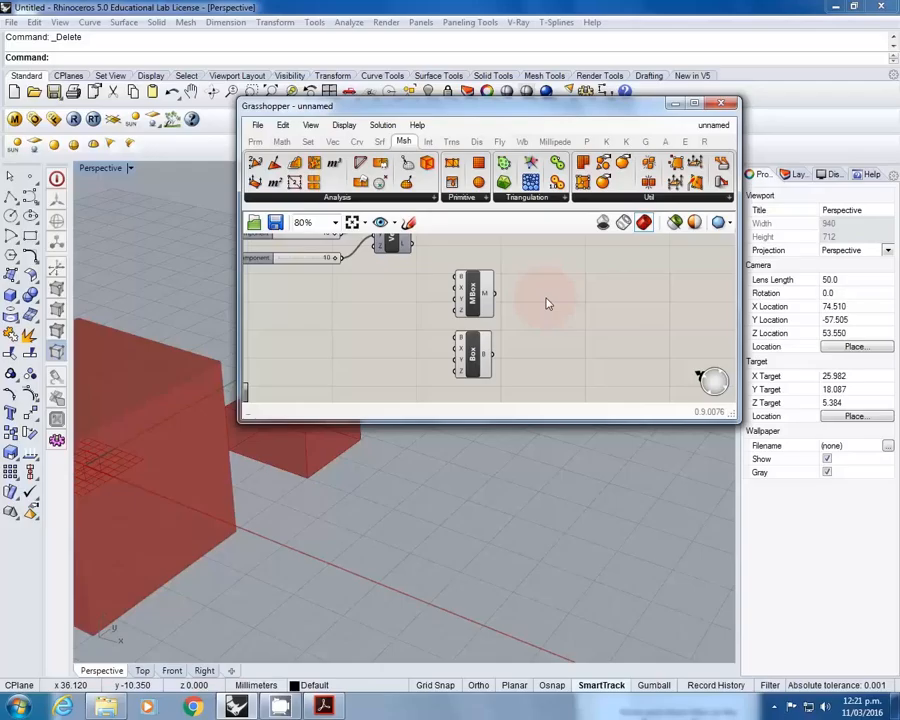
Step: Turn the Mesh Box component's preview off and on again
{"action": "middle_click", "coordinate": [546, 303]}
{"action": "left_click", "coordinate": [474, 300]}
{"action": "middle_click", "coordinate": [478, 305]}
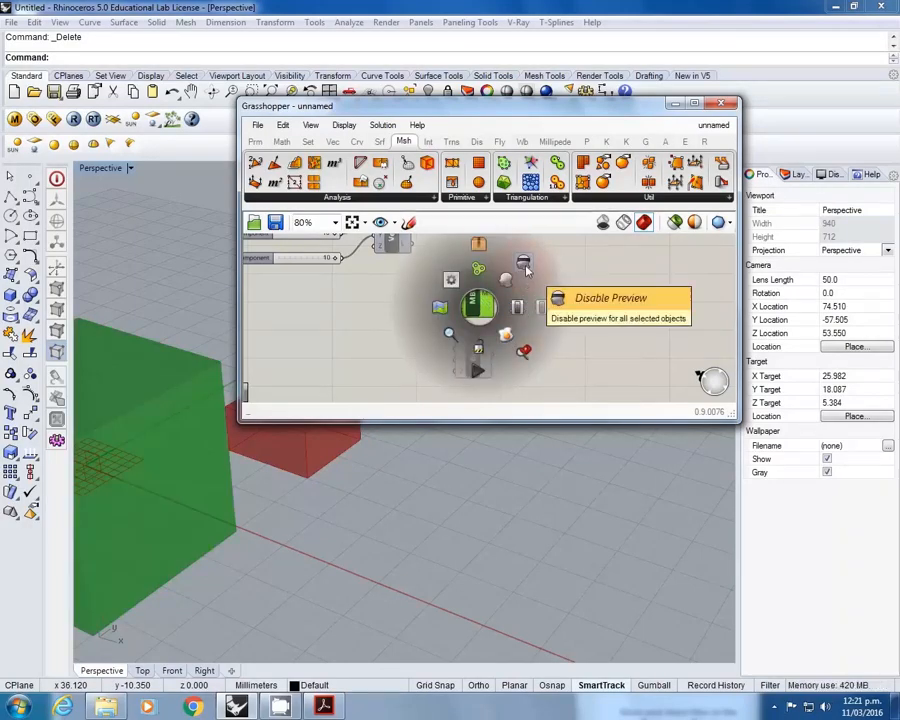
{"action": "left_click", "coordinate": [522, 282]}
{"action": "middle_click", "coordinate": [488, 300]}
{"action": "left_click", "coordinate": [514, 284]}
{"action": "left_click", "coordinate": [553, 292]}
{"action": "right_click_drag", "start_coordinate": [508, 292], "coordinate": [555, 297]}
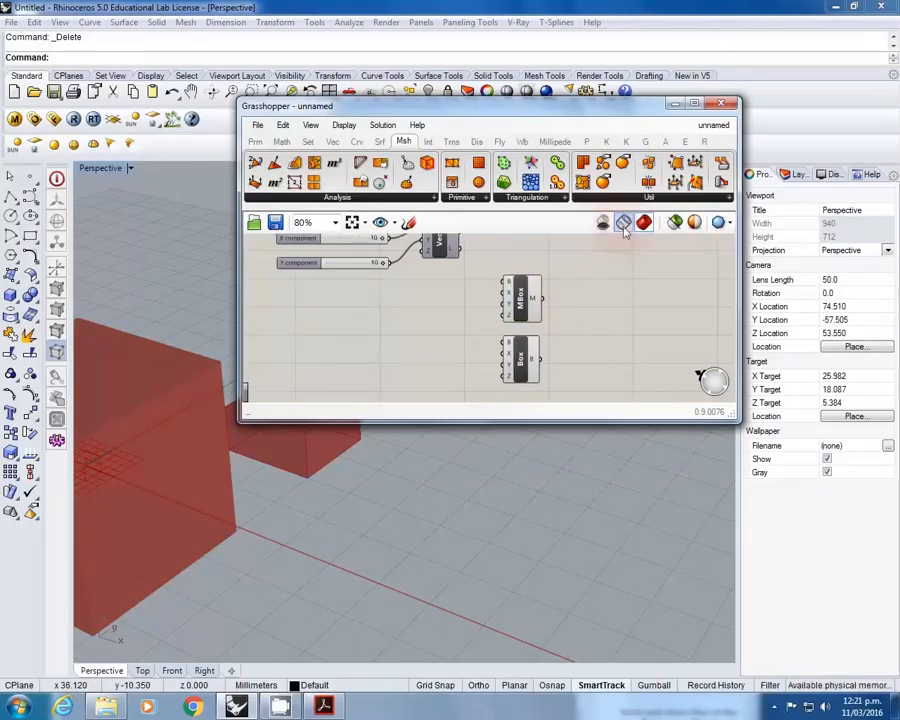
{"action": "double_click", "coordinate": [582, 284]}
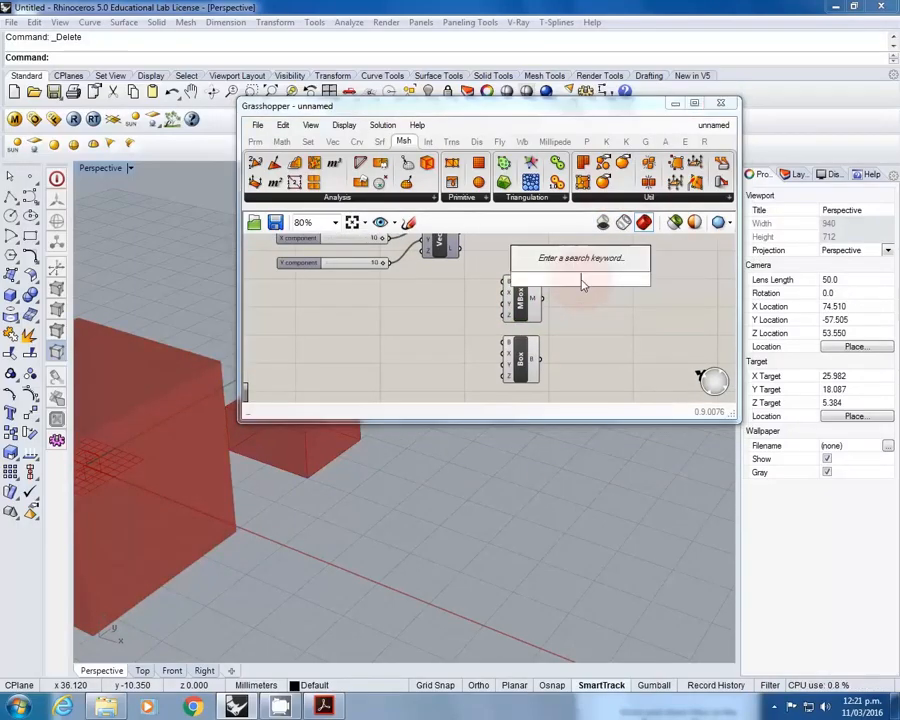
{"action": "left_click", "coordinate": [597, 306]}
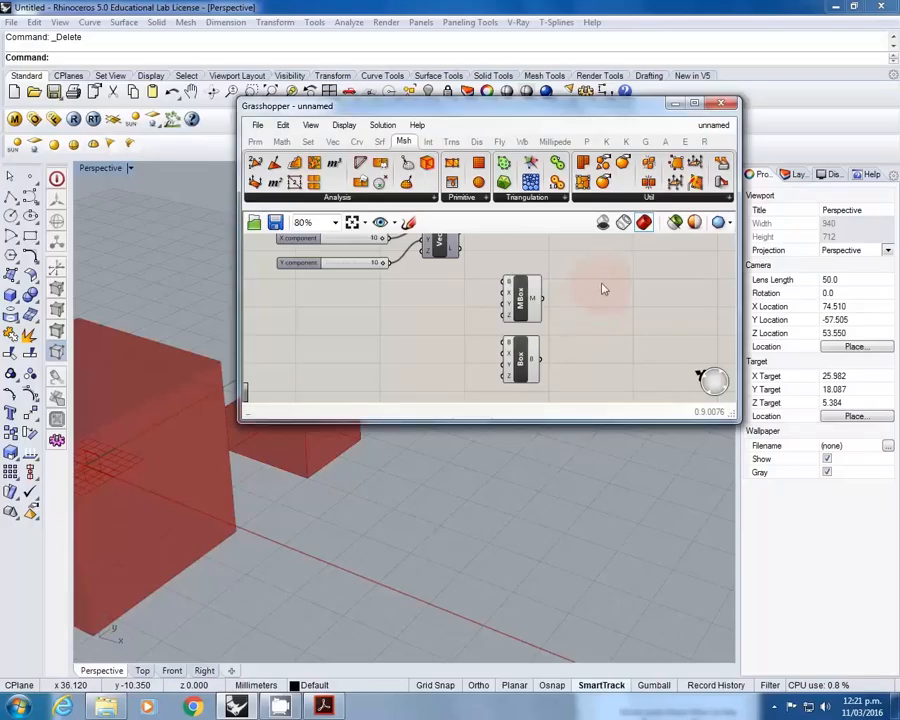
{"action": "right_click_drag", "start_coordinate": [591, 283], "coordinate": [564, 287]}
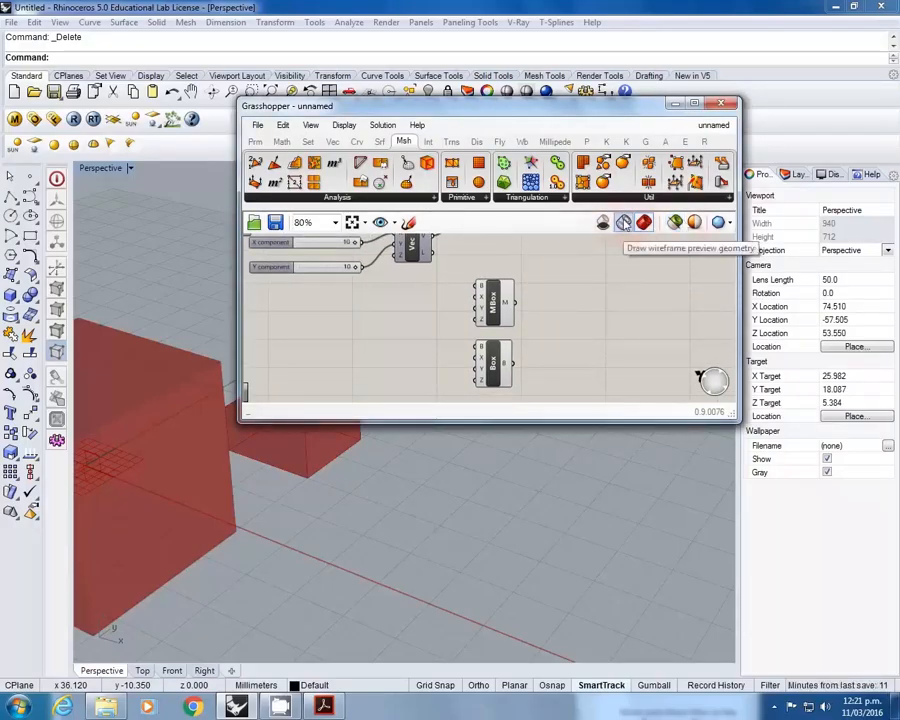
Step: Try the wireframe and no-preview display modes, ending with the shaded preview
{"action": "left_click", "coordinate": [623, 222]}
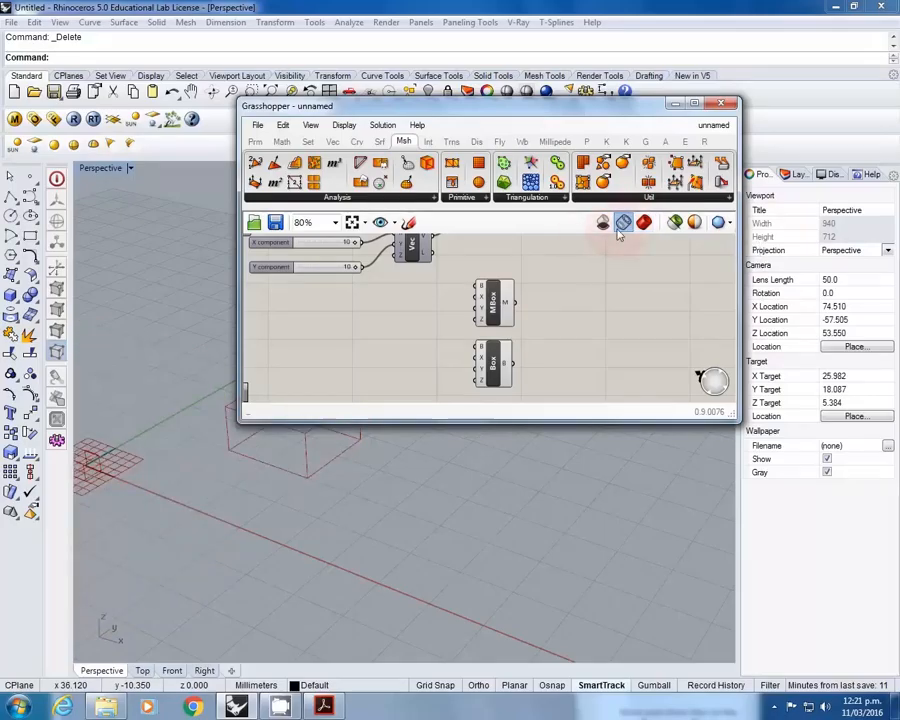
{"action": "left_click", "coordinate": [603, 224]}
{"action": "left_click", "coordinate": [605, 223]}
{"action": "left_click", "coordinate": [643, 222]}
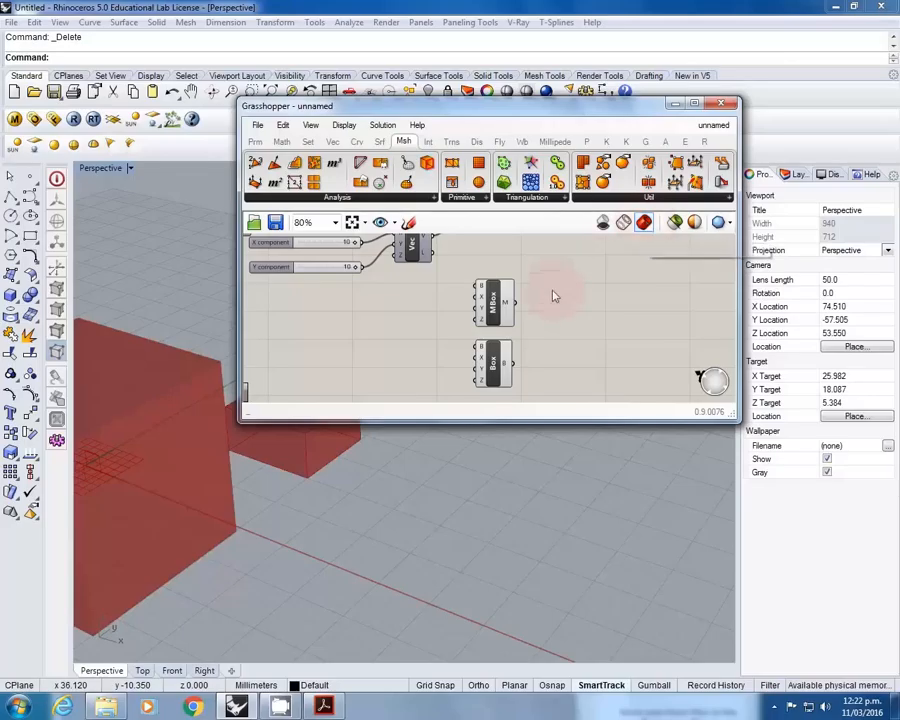
Step: Delete the Mesh Box and Box components together
{"action": "right_click_drag", "start_coordinate": [550, 296], "coordinate": [528, 310]}
{"action": "left_click_drag", "start_coordinate": [521, 303], "coordinate": [455, 400]}
{"action": "key", "text": "Delete"}
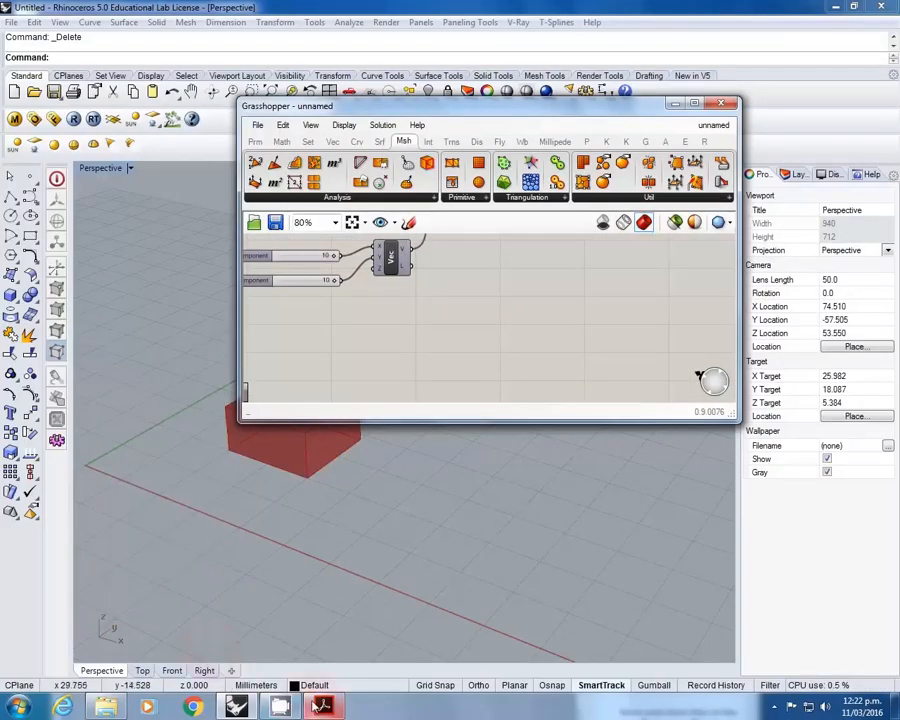
Step: Switch to the Grasshopper Tutorial PDF and read page 10 about lists and data trees
{"action": "left_click", "coordinate": [323, 706]}
{"action": "scroll", "coordinate": [348, 591], "scroll_direction": "down", "scroll_amount": 2}
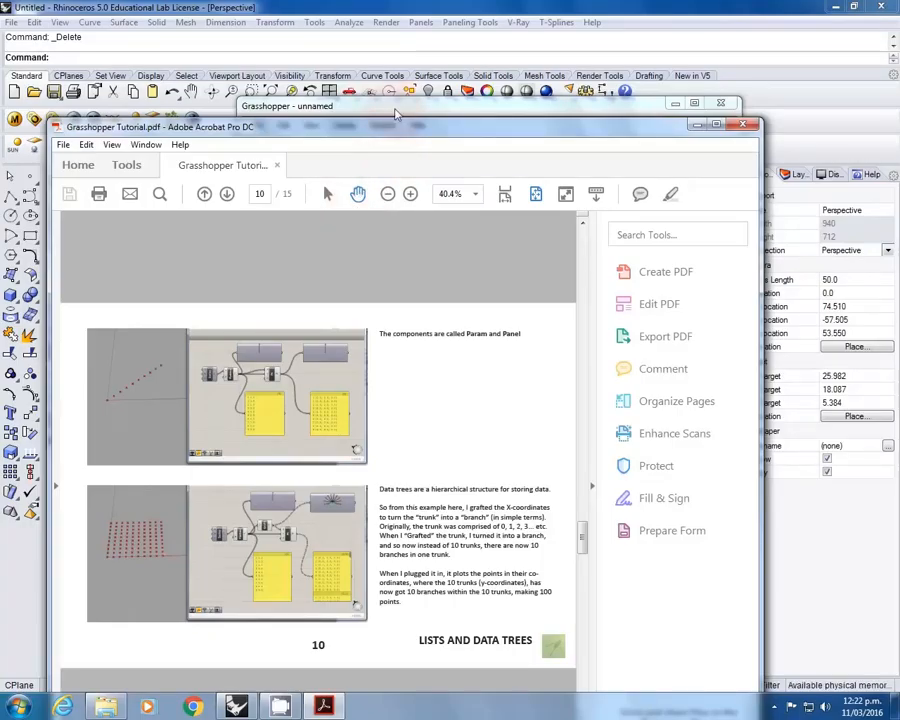
Step: Open the OML Series Grasshopper definition from the OML TUTORIAL folder
{"action": "left_click", "coordinate": [105, 707]}
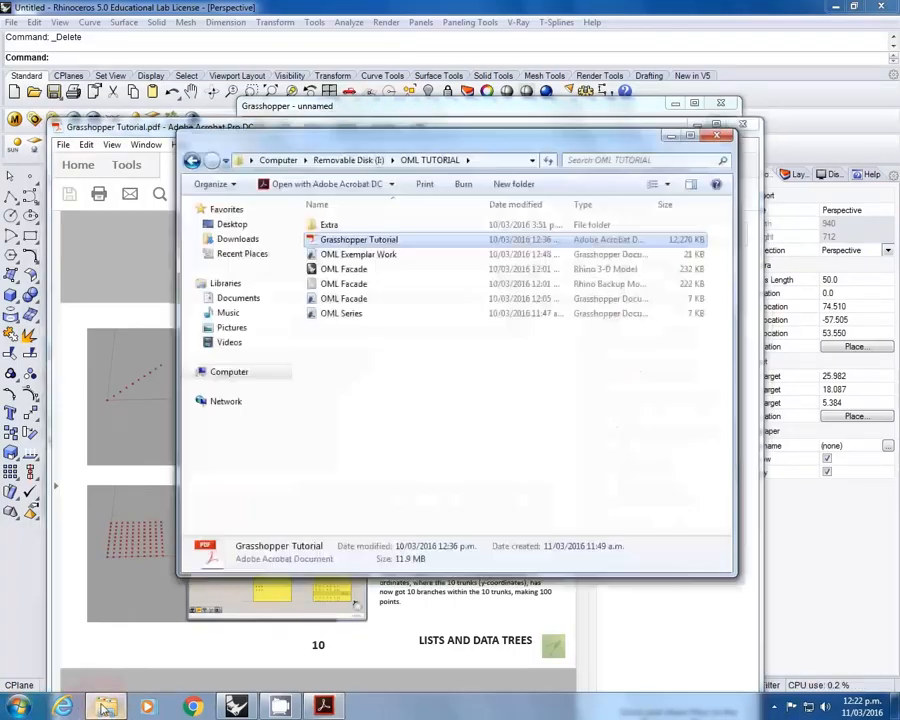
{"action": "left_click_drag", "start_coordinate": [388, 143], "coordinate": [256, 187]}
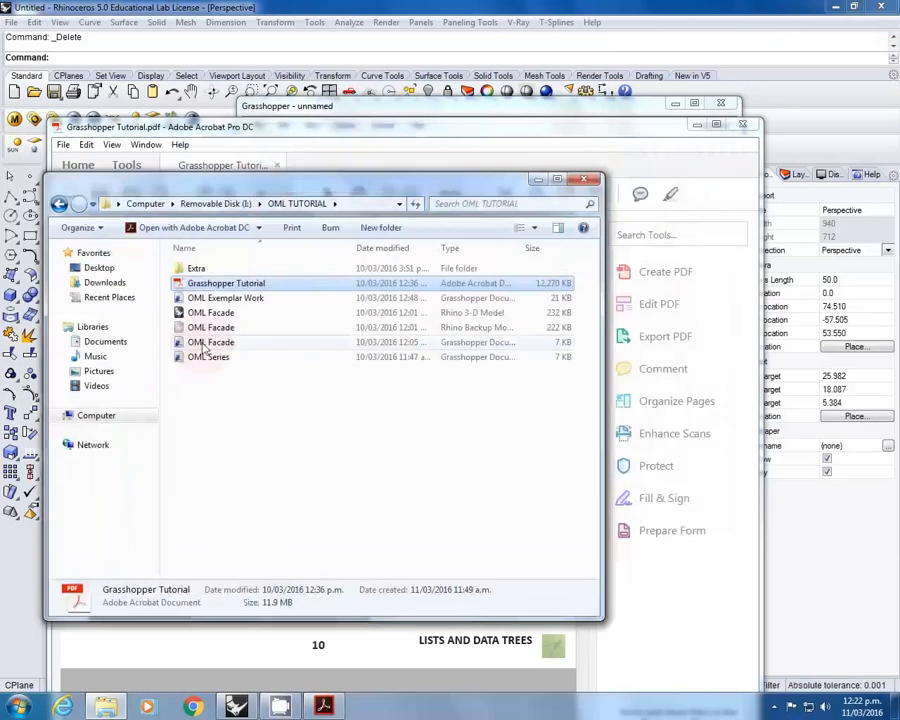
{"action": "left_click", "coordinate": [204, 357]}
{"action": "left_click_drag", "start_coordinate": [372, 109], "coordinate": [426, 87]}
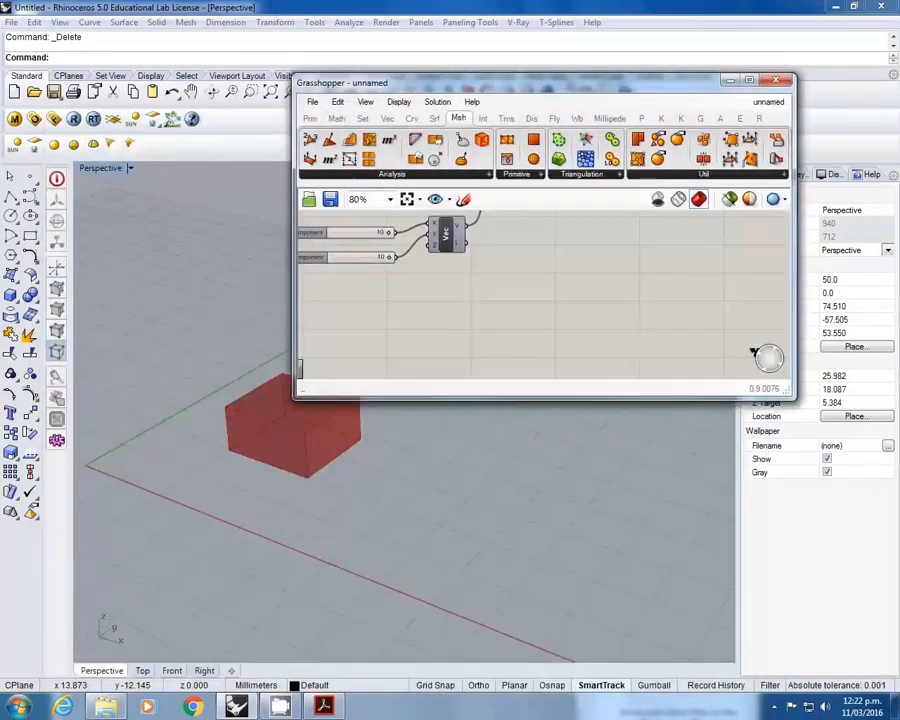
{"action": "left_click", "coordinate": [105, 707]}
{"action": "left_click_drag", "start_coordinate": [255, 362], "coordinate": [619, 305]}
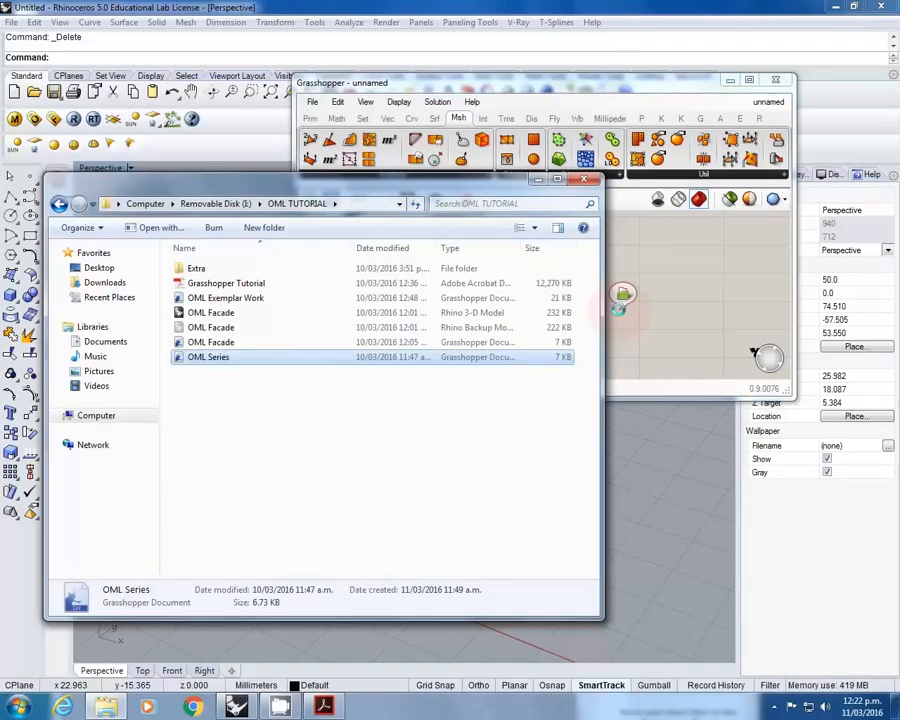
{"action": "left_click", "coordinate": [634, 284]}
{"action": "right_click_drag", "start_coordinate": [610, 276], "coordinate": [588, 242]}
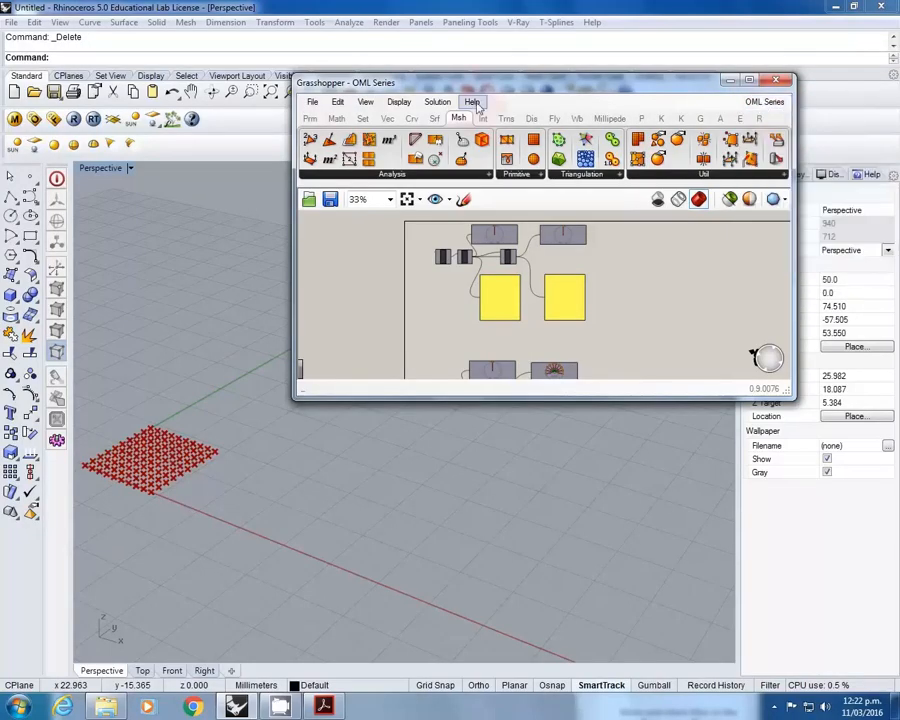
Step: Try to close the unnamed definition while keeping the OML Series definition open
{"action": "left_click", "coordinate": [312, 101]}
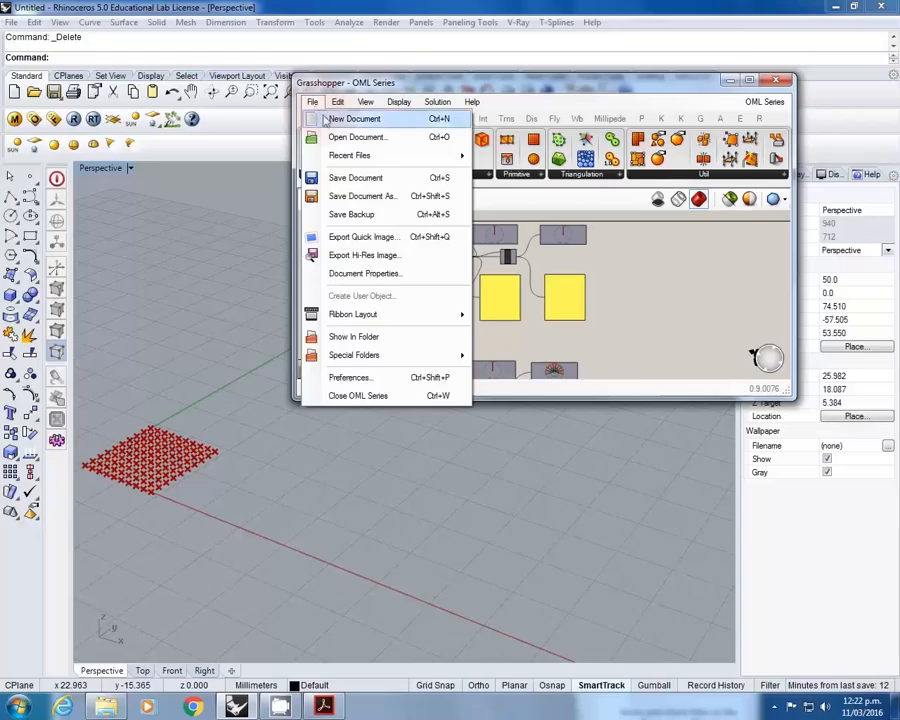
{"action": "left_click", "coordinate": [521, 105]}
{"action": "left_click", "coordinate": [759, 104]}
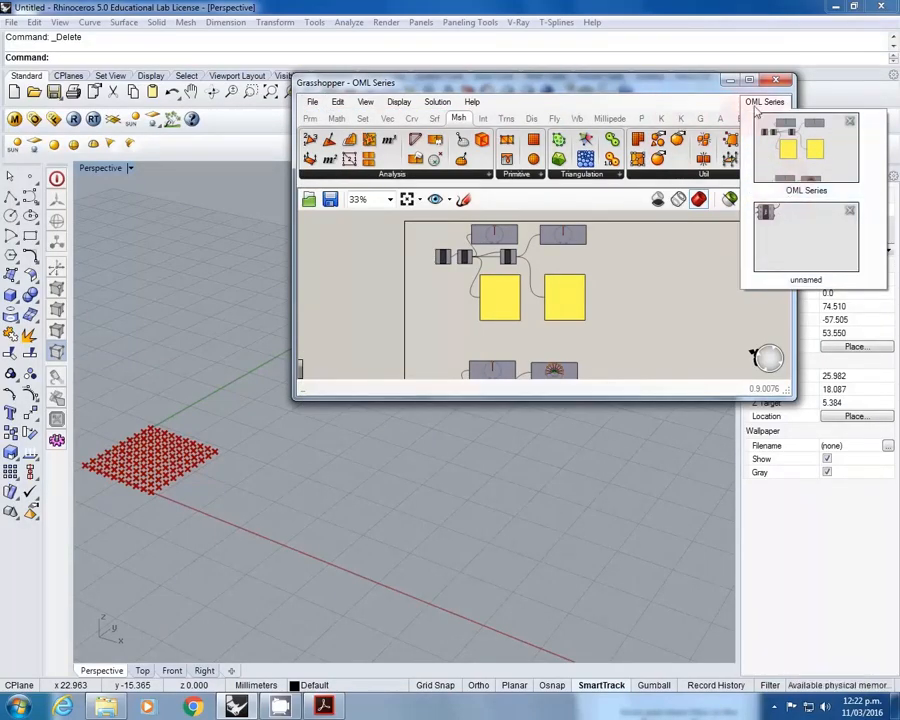
{"action": "left_click", "coordinate": [850, 214]}
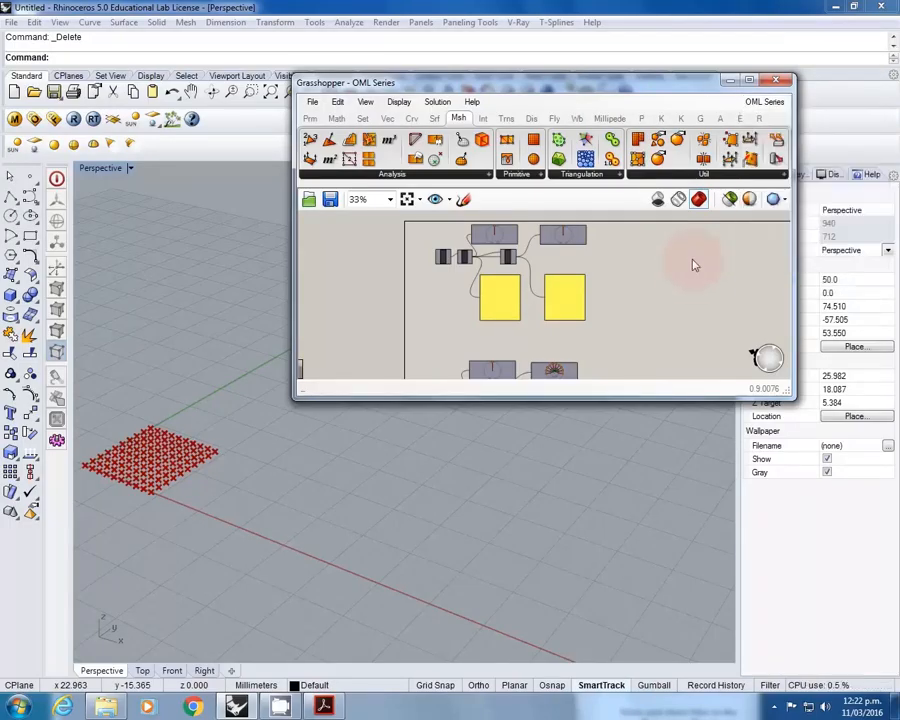
Step: Close the Grasshopper window and relaunch it with the Grasshopper command, checking which definitions are still open
{"action": "left_click", "coordinate": [776, 80]}
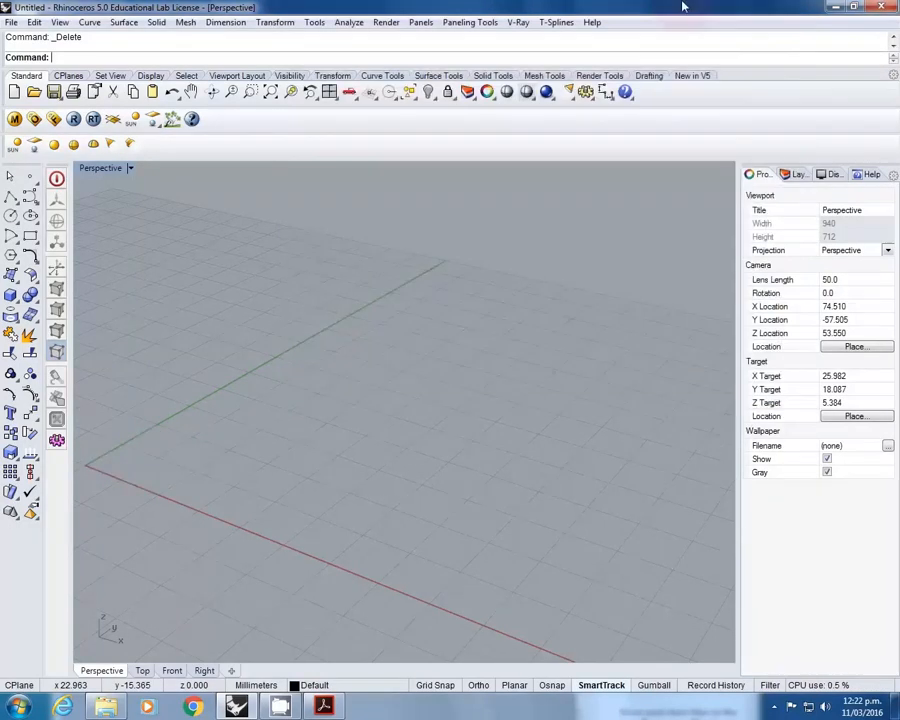
{"action": "key", "text": "Return"}
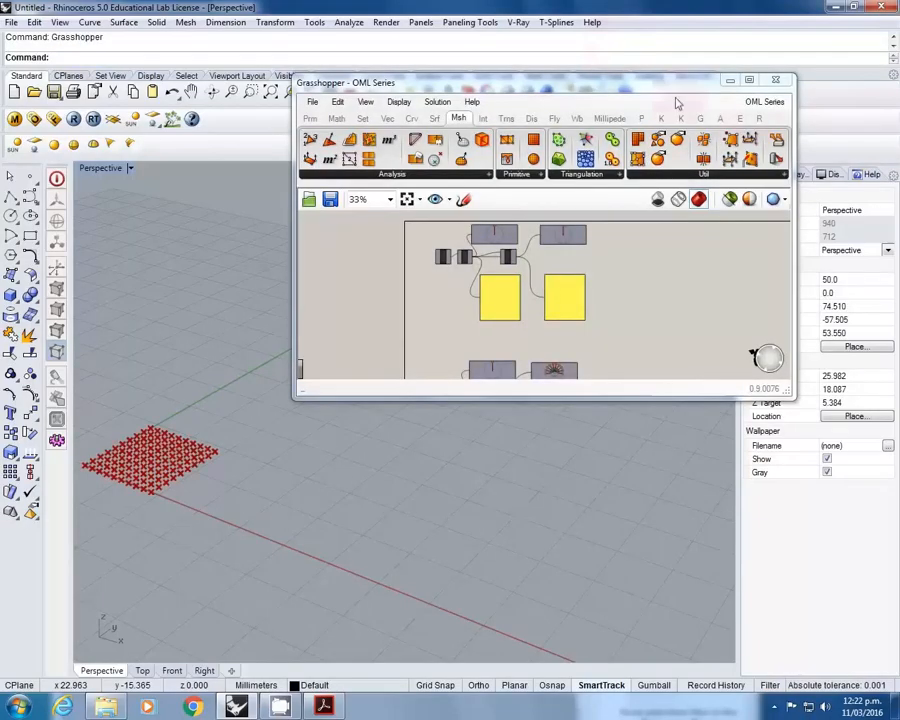
{"action": "left_click", "coordinate": [763, 102]}
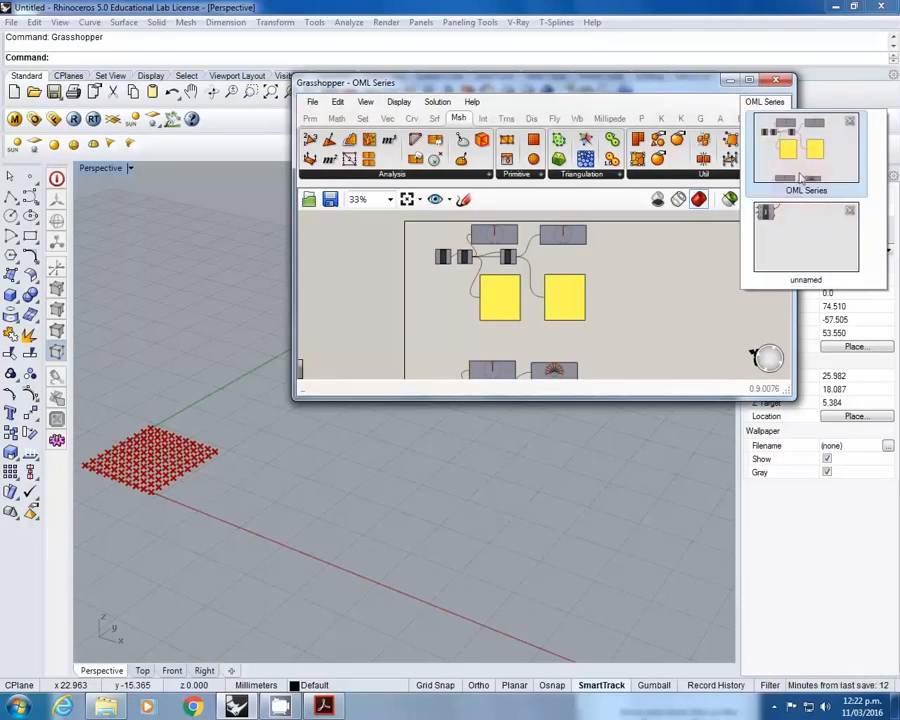
{"action": "left_click", "coordinate": [776, 80]}
{"action": "type", "text": "Grasshopper"}
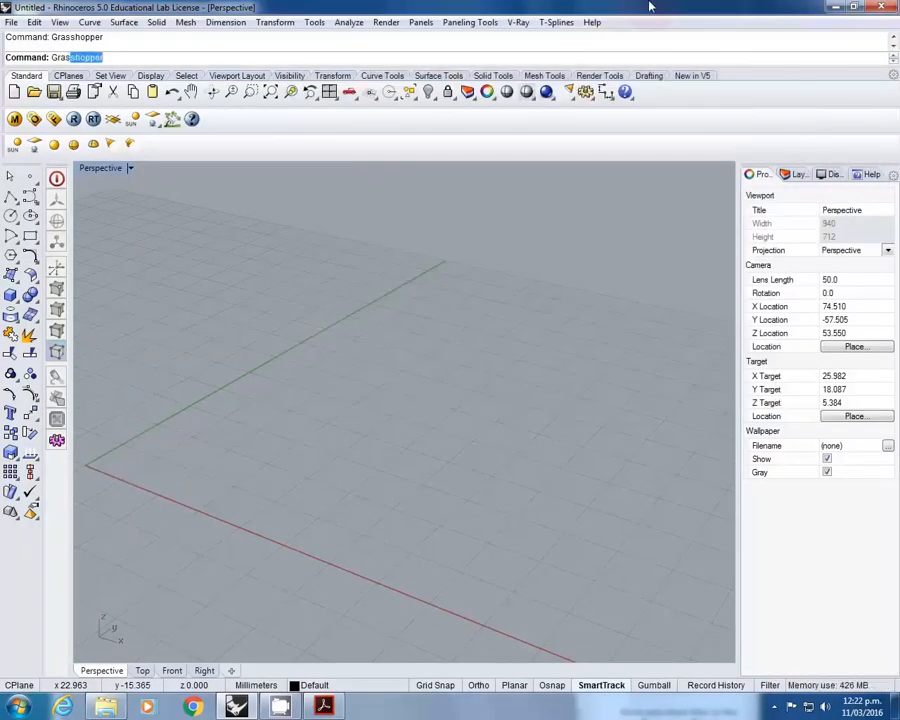
{"action": "key", "text": "Return"}
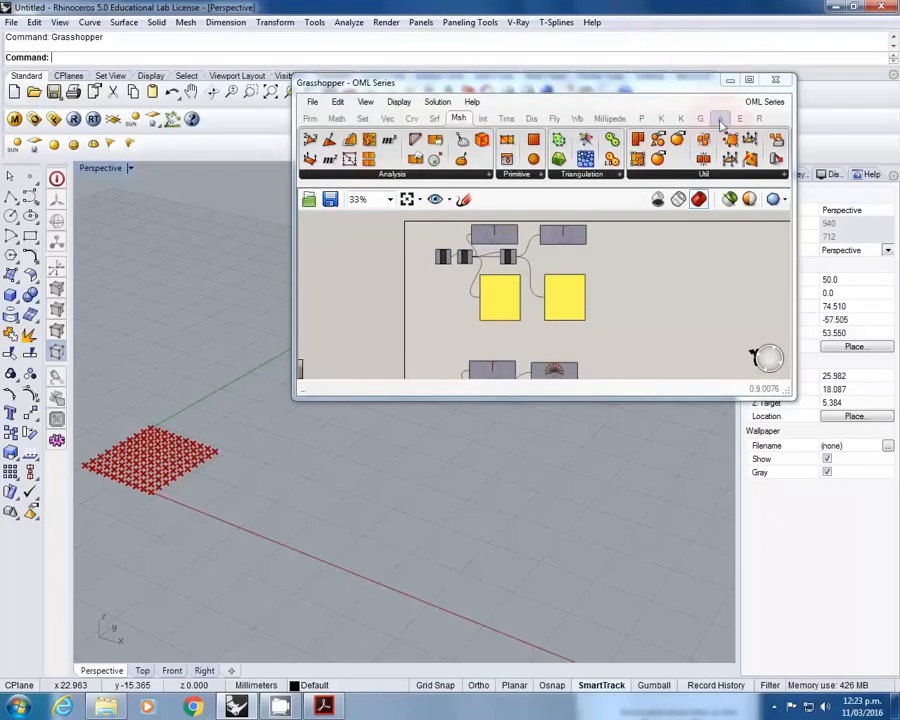
Step: Select the components of the OML Series definition together and turn off their preview
{"action": "scroll", "coordinate": [550, 282], "scroll_direction": "up", "scroll_amount": 3}
{"action": "right_click_drag", "start_coordinate": [595, 293], "coordinate": [642, 310]}
{"action": "scroll", "coordinate": [566, 301], "scroll_direction": "up", "scroll_amount": 1}
{"action": "scroll", "coordinate": [563, 300], "scroll_direction": "down", "scroll_amount": 4}
{"action": "right_click_drag", "start_coordinate": [567, 321], "coordinate": [559, 273]}
{"action": "scroll", "coordinate": [560, 278], "scroll_direction": "down", "scroll_amount": 1}
{"action": "right_click_drag", "start_coordinate": [560, 372], "coordinate": [544, 294]}
{"action": "scroll", "coordinate": [545, 293], "scroll_direction": "up", "scroll_amount": 3}
{"action": "left_click_drag", "start_coordinate": [545, 294], "coordinate": [434, 262]}
{"action": "middle_click", "coordinate": [421, 284]}
{"action": "left_click", "coordinate": [465, 239]}
{"action": "right_click_drag", "start_coordinate": [498, 232], "coordinate": [525, 372]}
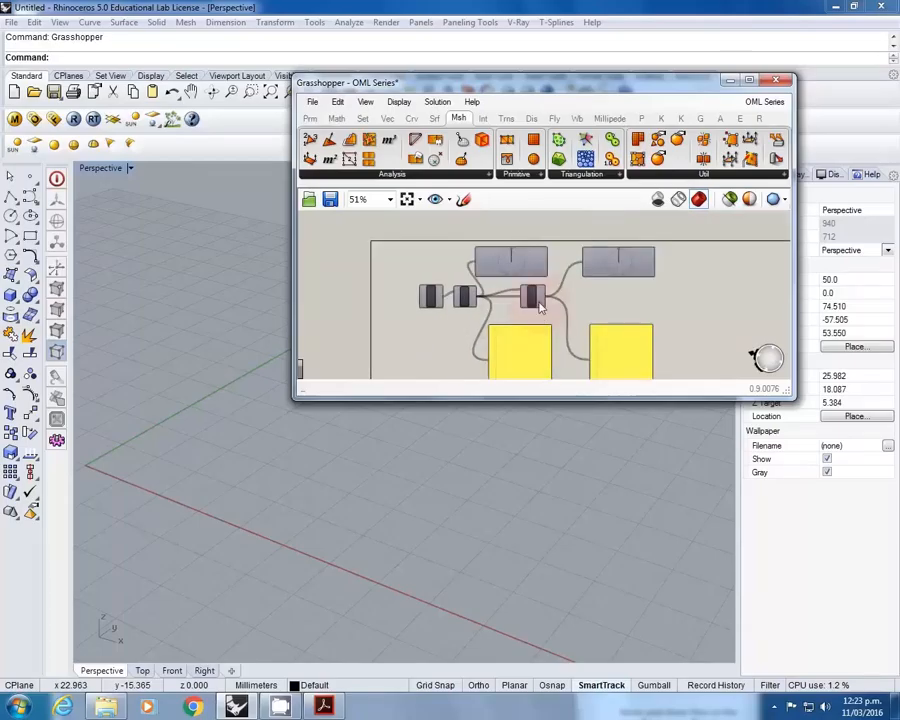
Step: Show full names on the components and their inputs and outputs, starting from the Series component
{"action": "scroll", "coordinate": [537, 310], "scroll_direction": "up", "scroll_amount": 2}
{"action": "right_click_drag", "start_coordinate": [535, 285], "coordinate": [550, 298]}
{"action": "scroll", "coordinate": [549, 298], "scroll_direction": "up", "scroll_amount": 1}
{"action": "left_click", "coordinate": [408, 298]}
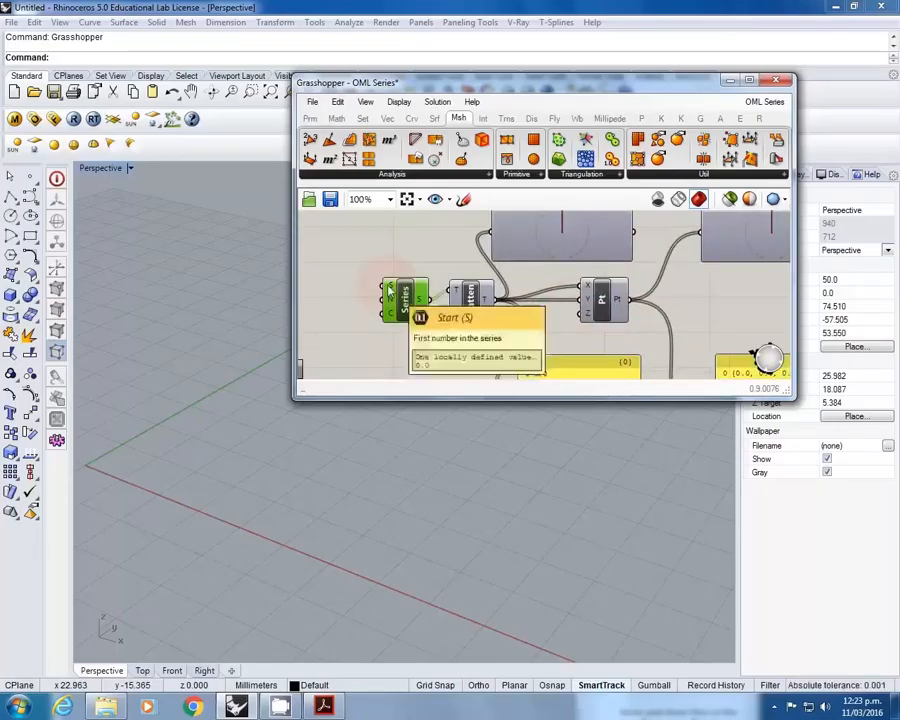
{"action": "left_click", "coordinate": [338, 103]}
{"action": "left_click", "coordinate": [366, 104]}
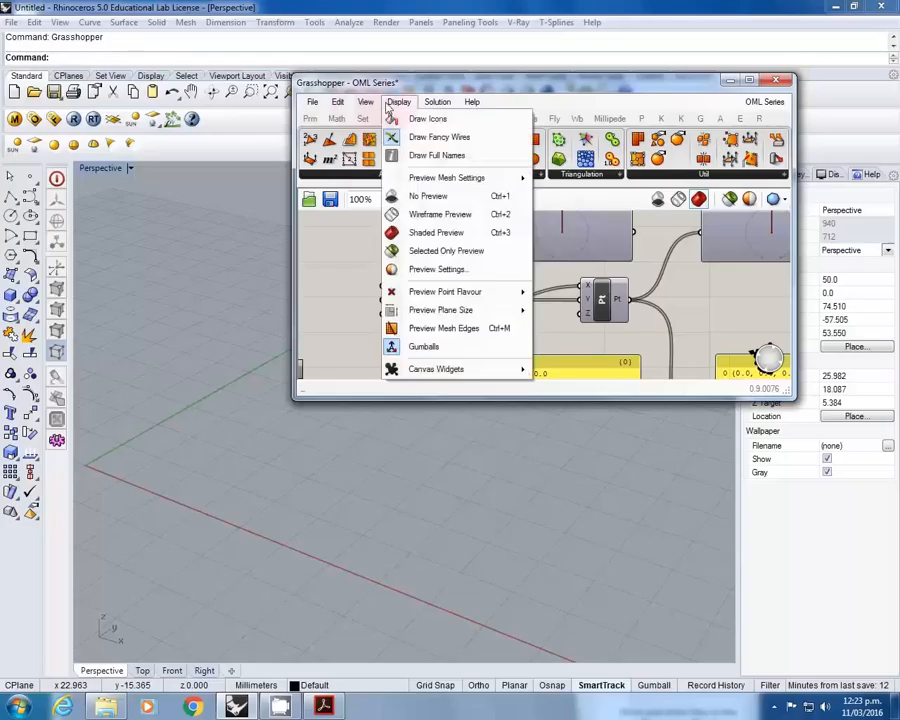
{"action": "left_click", "coordinate": [436, 137]}
Step: Space out the Flatten Tree and Construct Point components so their full names fit without overlapping
{"action": "right_click_drag", "start_coordinate": [483, 306], "coordinate": [448, 299]}
{"action": "left_click_drag", "start_coordinate": [448, 299], "coordinate": [471, 301]}
{"action": "left_click_drag", "start_coordinate": [534, 284], "coordinate": [612, 283]}
{"action": "left_click_drag", "start_coordinate": [462, 285], "coordinate": [474, 287]}
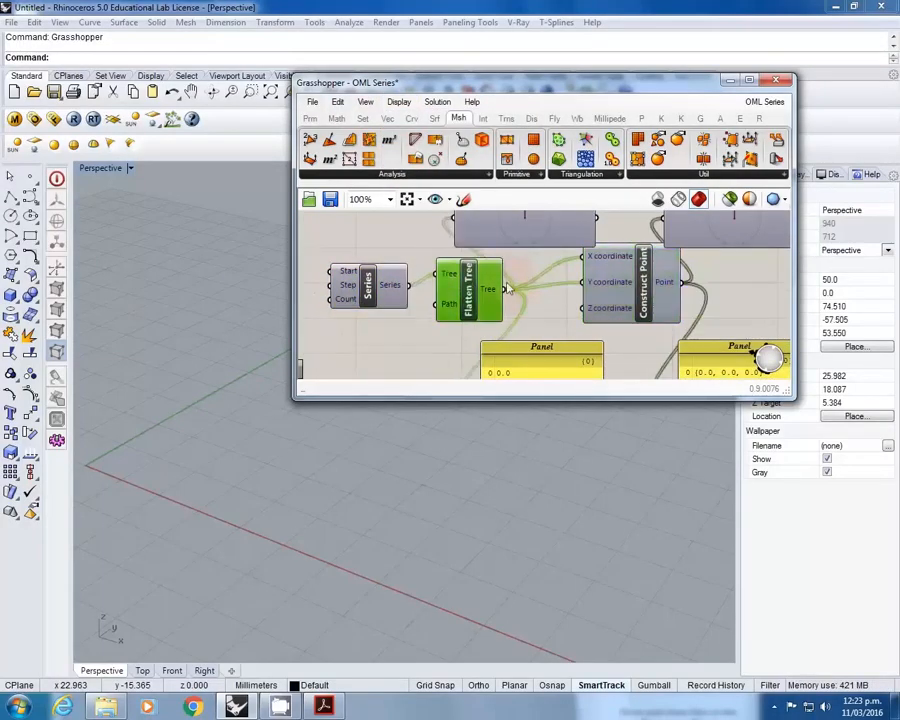
{"action": "scroll", "coordinate": [507, 289], "scroll_direction": "down", "scroll_amount": 2}
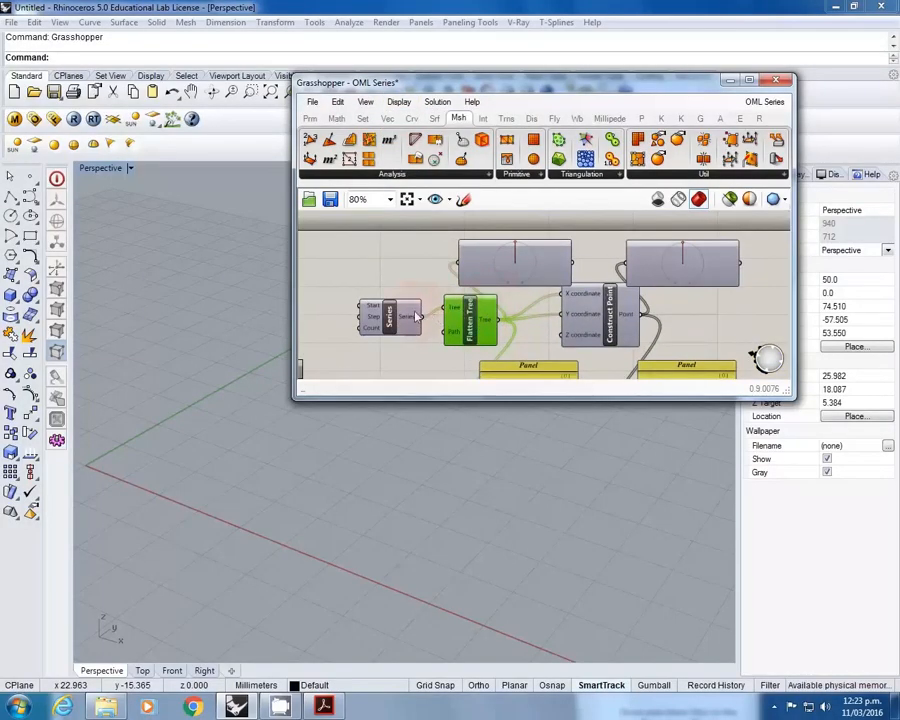
{"action": "right_click_drag", "start_coordinate": [419, 317], "coordinate": [401, 301]}
{"action": "scroll", "coordinate": [401, 306], "scroll_direction": "up", "scroll_amount": 2}
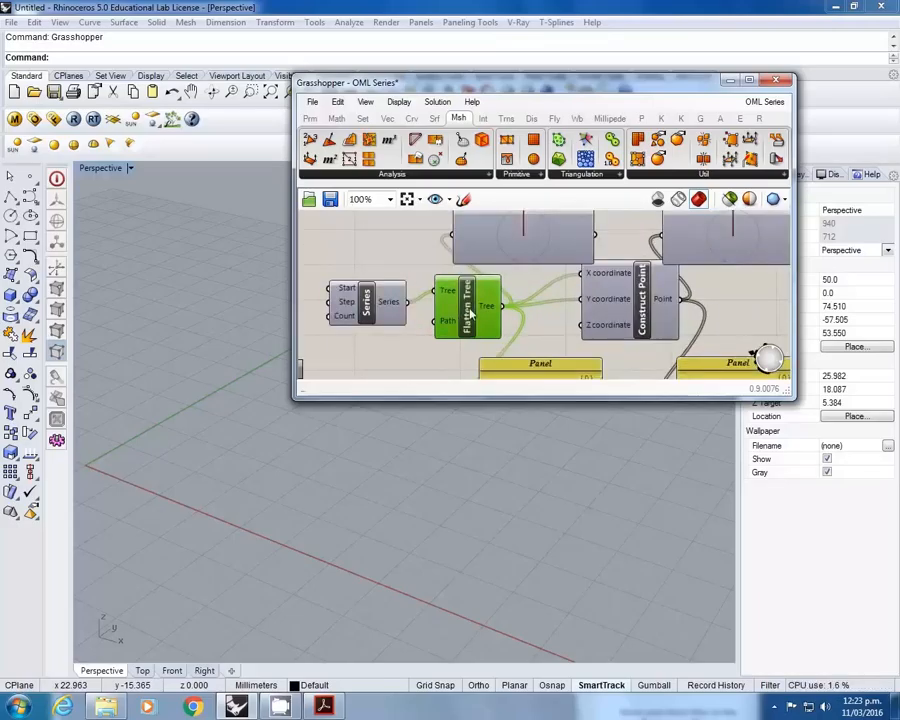
{"action": "left_click", "coordinate": [595, 308]}
Step: Add a number slider with the value 2 and connect it to the Step input of the Series component
{"action": "left_click", "coordinate": [367, 306]}
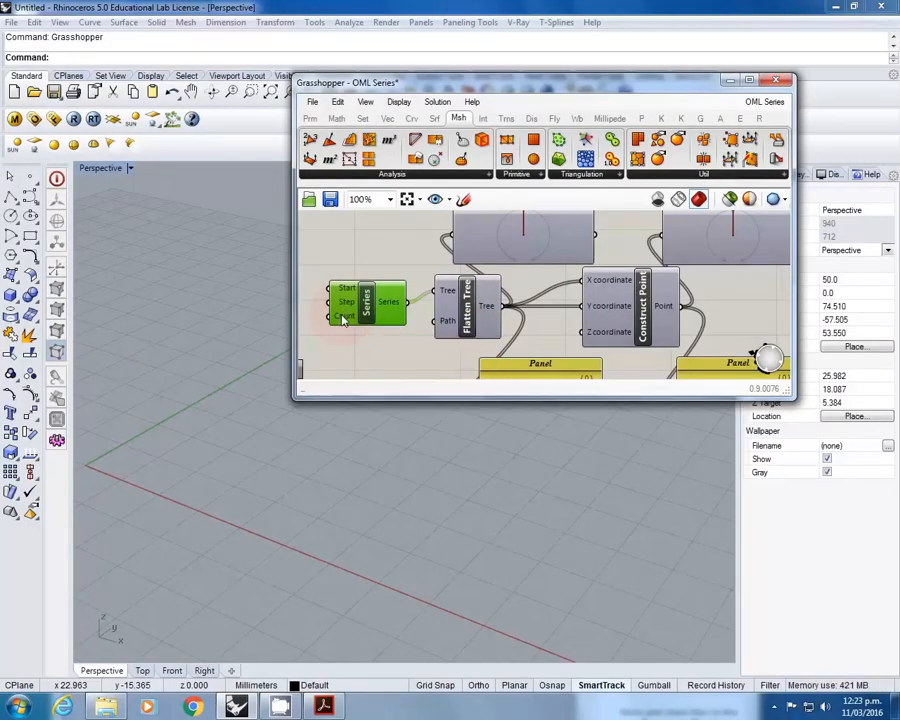
{"action": "right_click_drag", "start_coordinate": [340, 318], "coordinate": [513, 279]}
{"action": "mouse_move", "coordinate": [514, 284]}
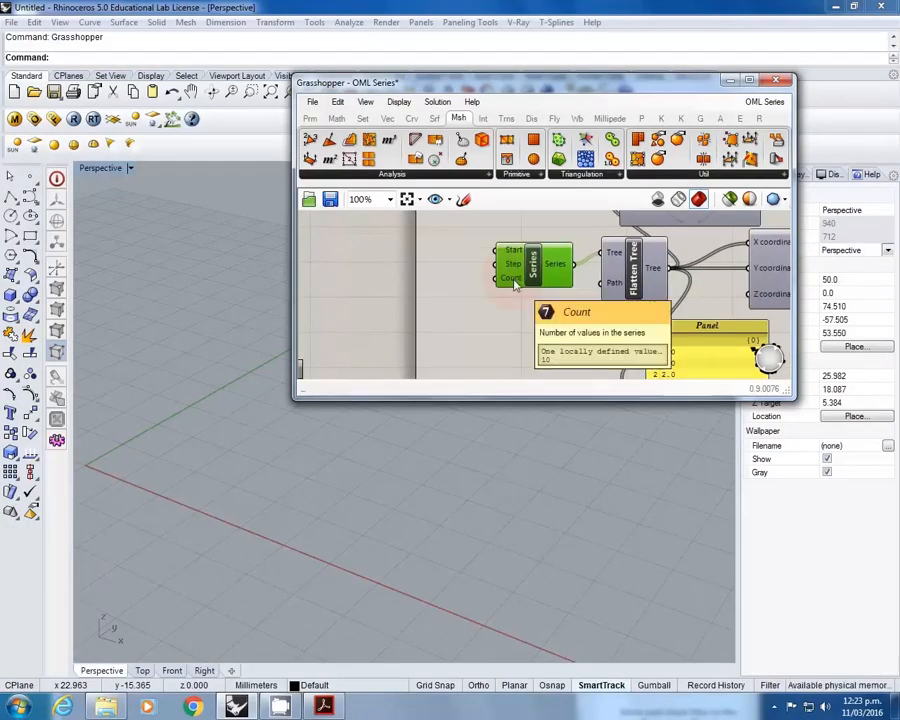
{"action": "mouse_move", "coordinate": [514, 251]}
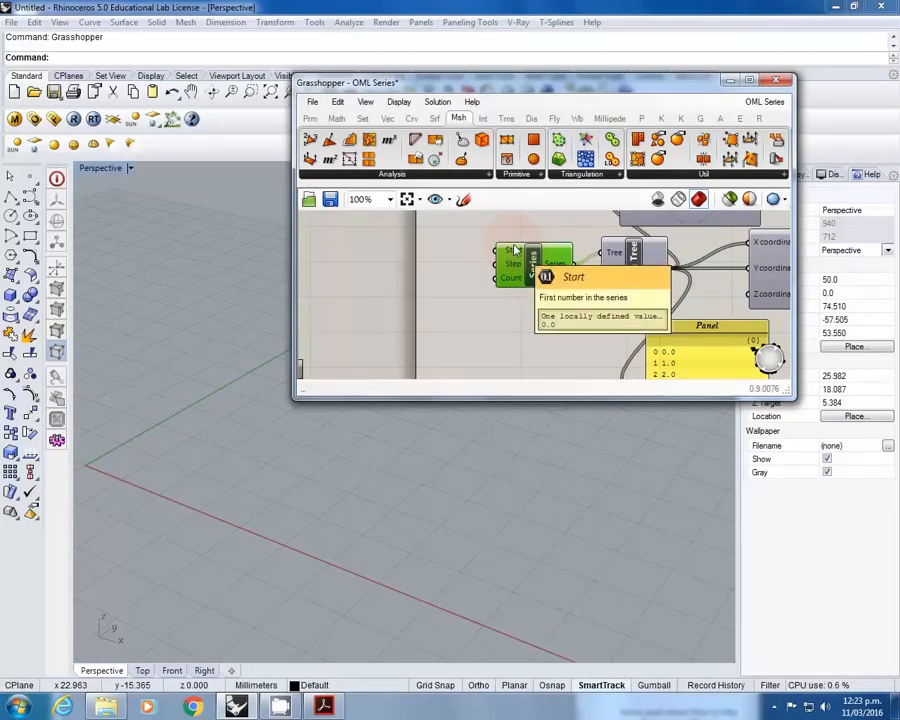
{"action": "double_click", "coordinate": [424, 271]}
{"action": "type", "text": "2"}
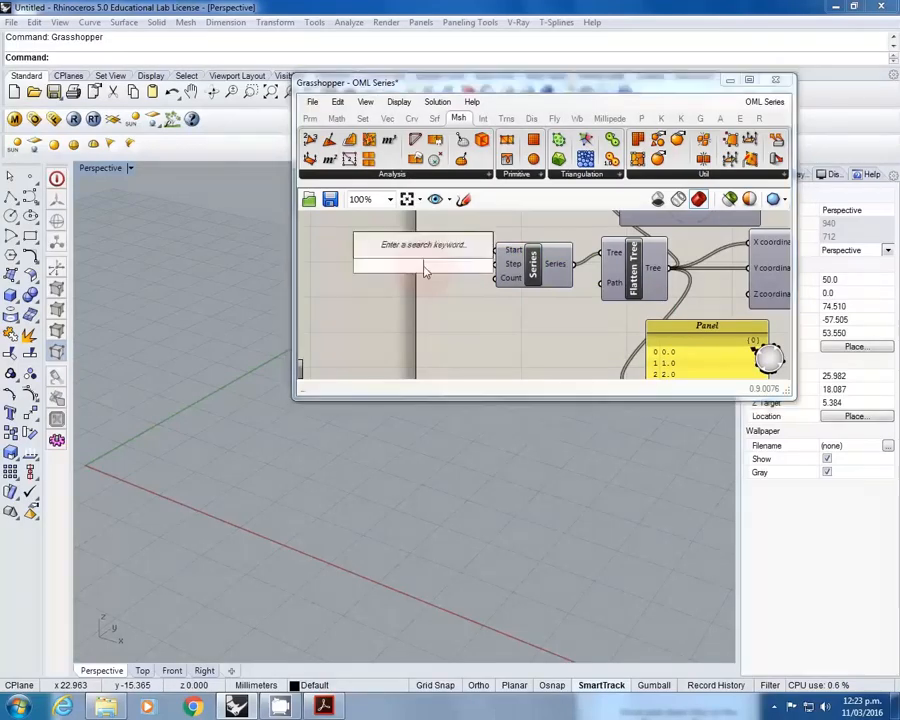
{"action": "key", "text": "Return"}
{"action": "left_click_drag", "start_coordinate": [424, 270], "coordinate": [400, 271]}
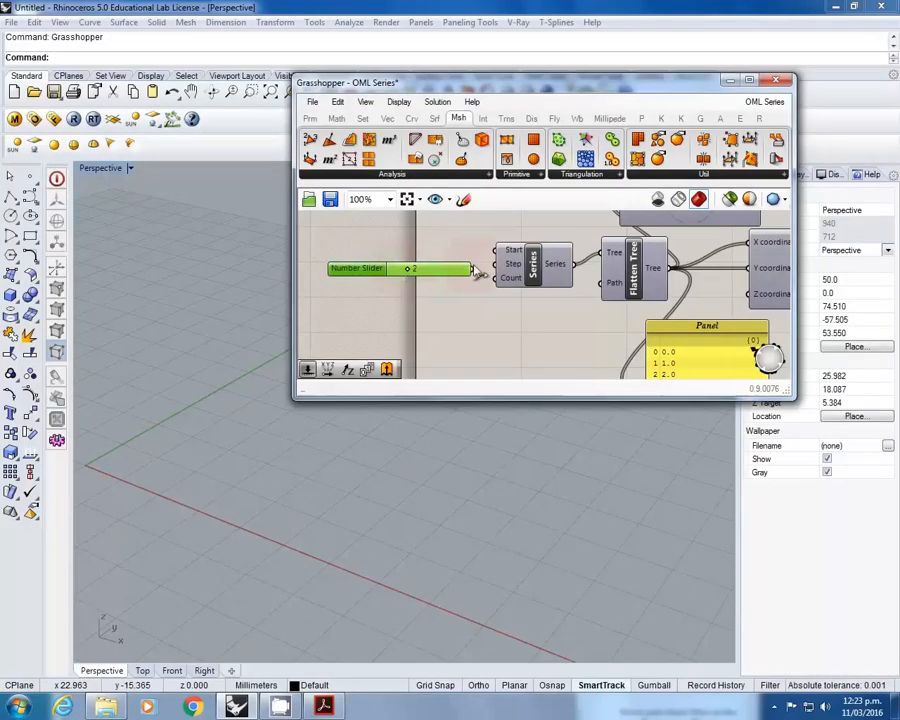
{"action": "mouse_move", "coordinate": [516, 256]}
Step: Add a number slider with the value 5 and connect it to the Count input of the Series component
{"action": "mouse_move", "coordinate": [514, 283]}
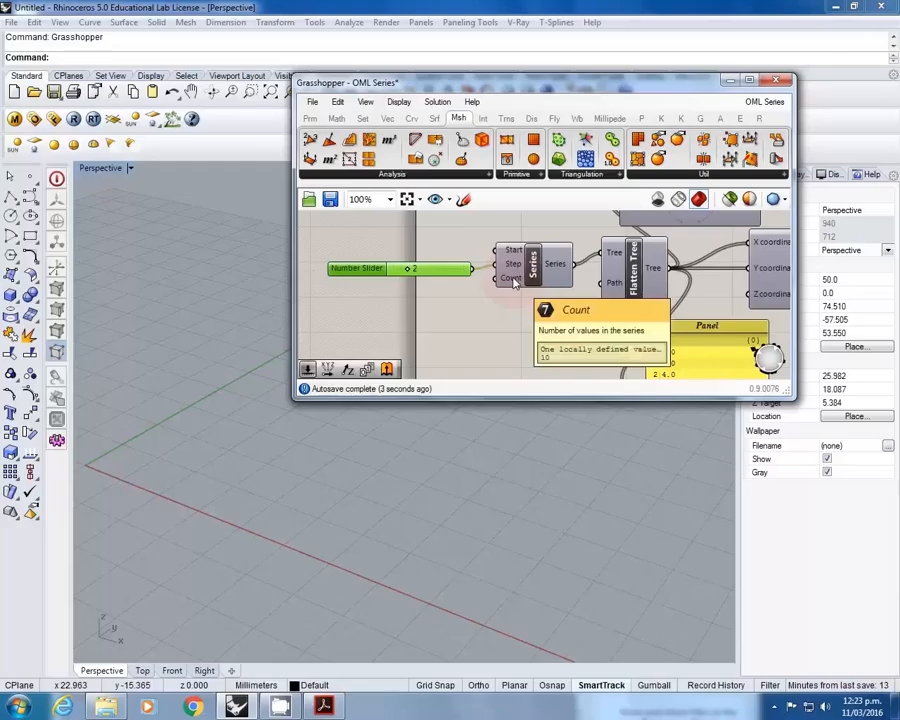
{"action": "left_click", "coordinate": [336, 118]}
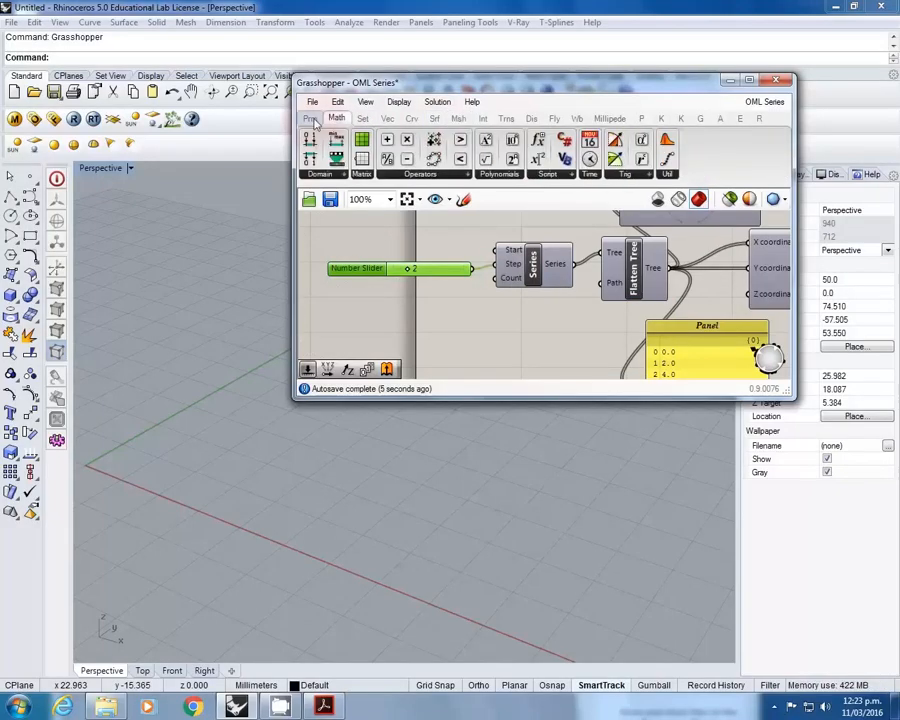
{"action": "left_click", "coordinate": [310, 118]}
{"action": "right_click_drag", "start_coordinate": [478, 298], "coordinate": [432, 285]}
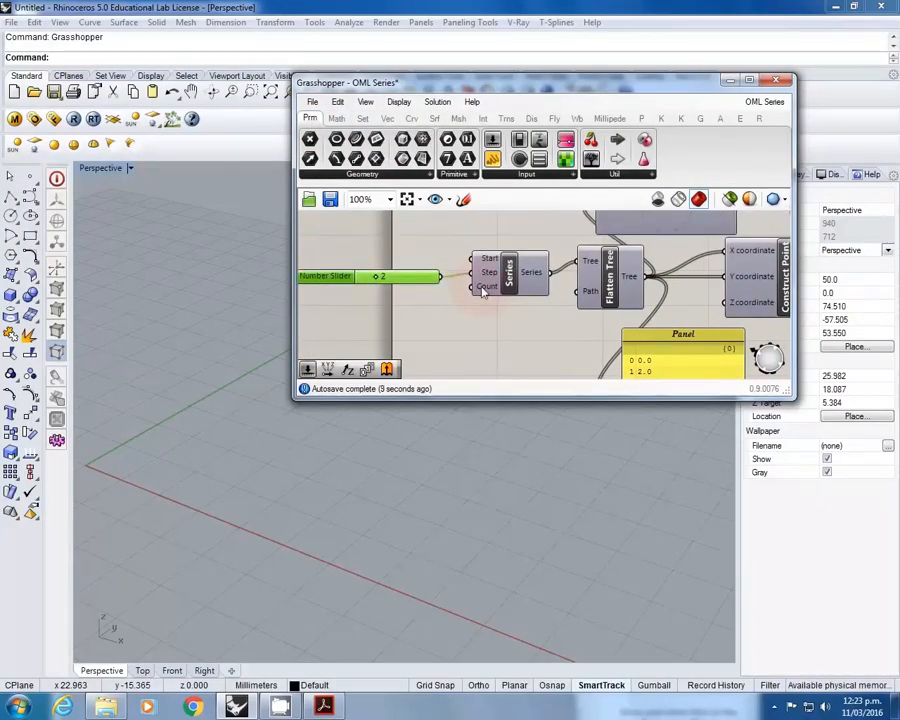
{"action": "double_click", "coordinate": [413, 312]}
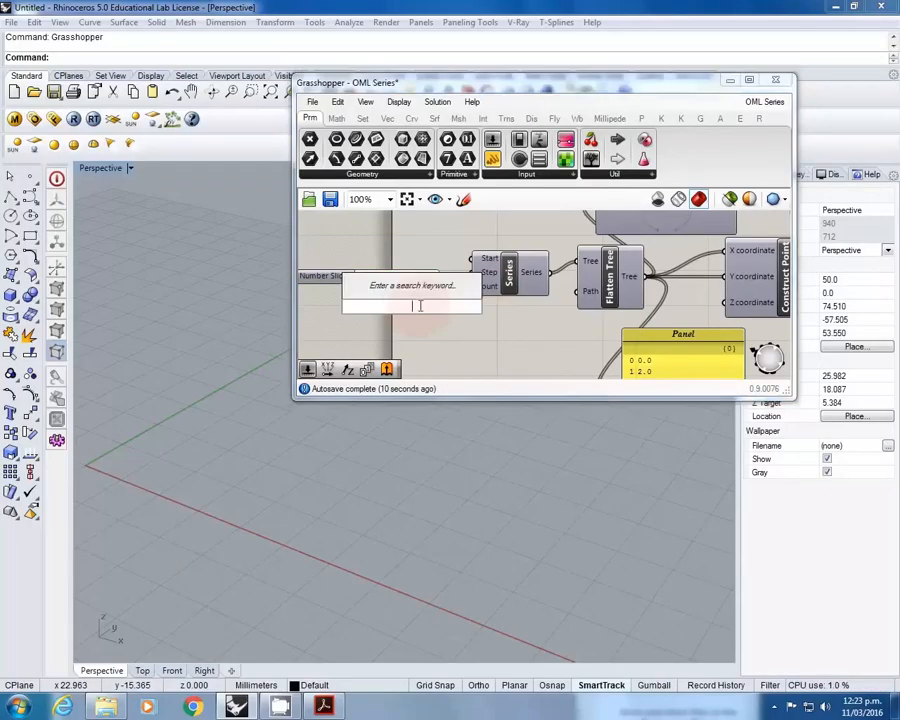
{"action": "type", "text": "5"}
{"action": "key", "text": "Return"}
{"action": "left_click_drag", "start_coordinate": [404, 313], "coordinate": [355, 319]}
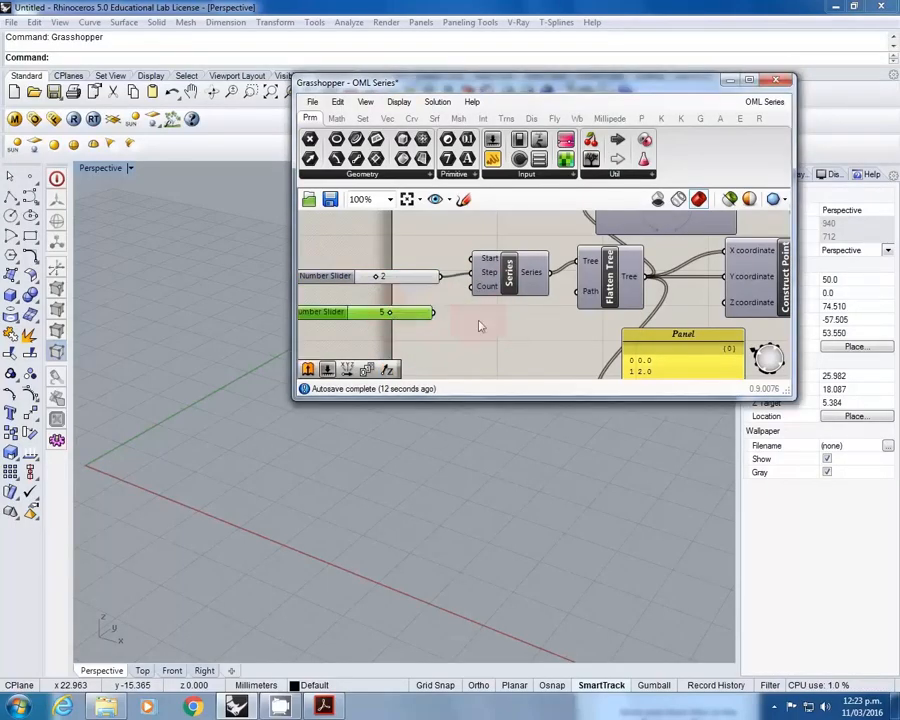
{"action": "left_click_drag", "start_coordinate": [436, 315], "coordinate": [478, 288]}
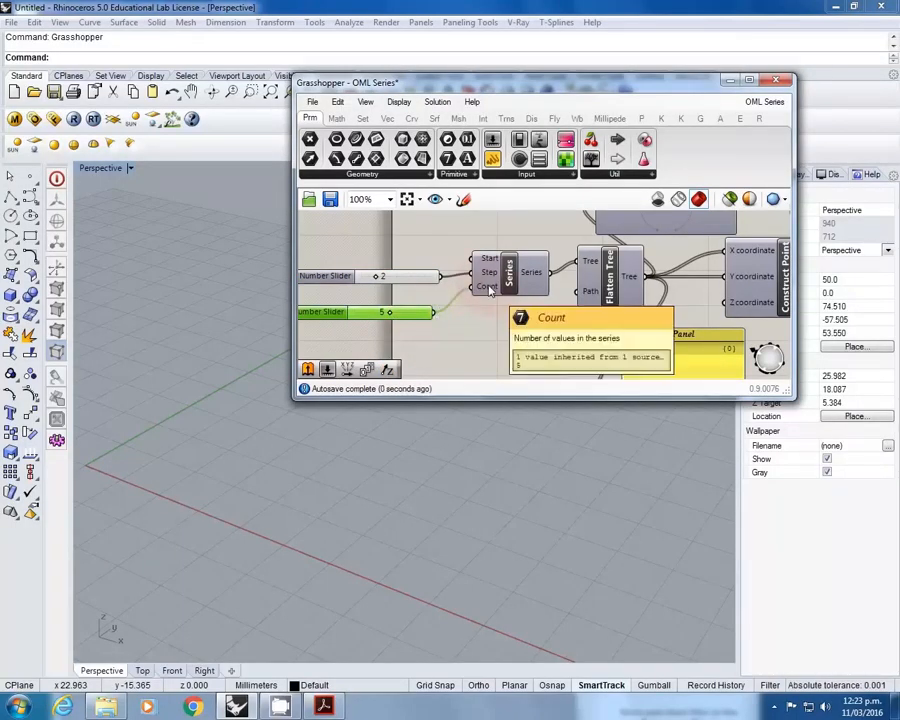
Step: Check the series values in the panel, and delete that panel with the two number sliders feeding Series
{"action": "right_click_drag", "start_coordinate": [511, 307], "coordinate": [457, 253]}
{"action": "scroll", "coordinate": [554, 308], "scroll_direction": "down", "scroll_amount": 1}
{"action": "scroll", "coordinate": [558, 309], "scroll_direction": "up", "scroll_amount": 3}
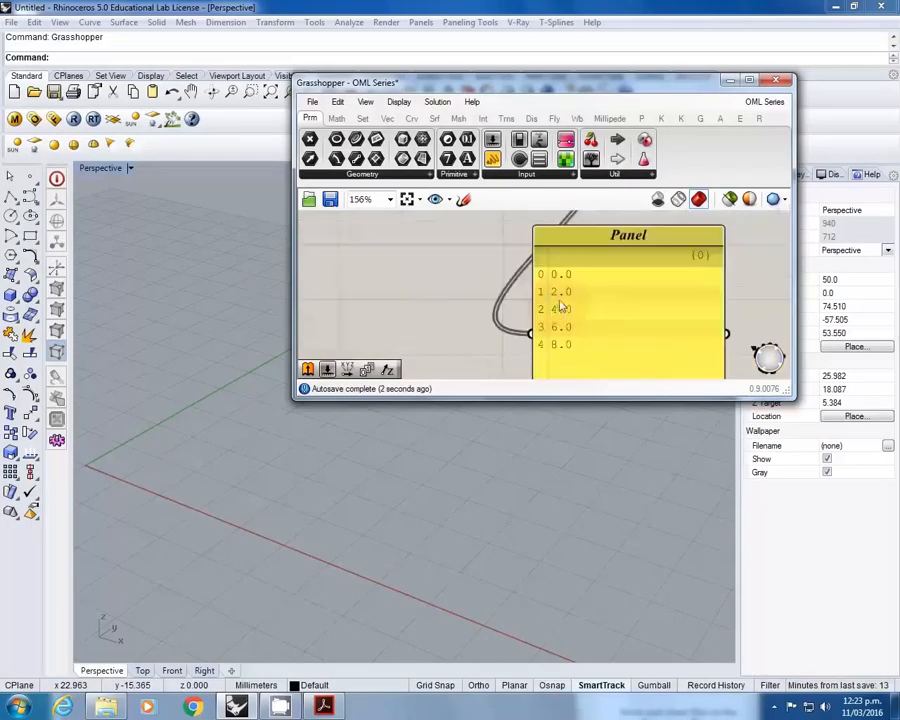
{"action": "scroll", "coordinate": [561, 318], "scroll_direction": "down", "scroll_amount": 4}
{"action": "scroll", "coordinate": [561, 318], "scroll_direction": "up", "scroll_amount": 3}
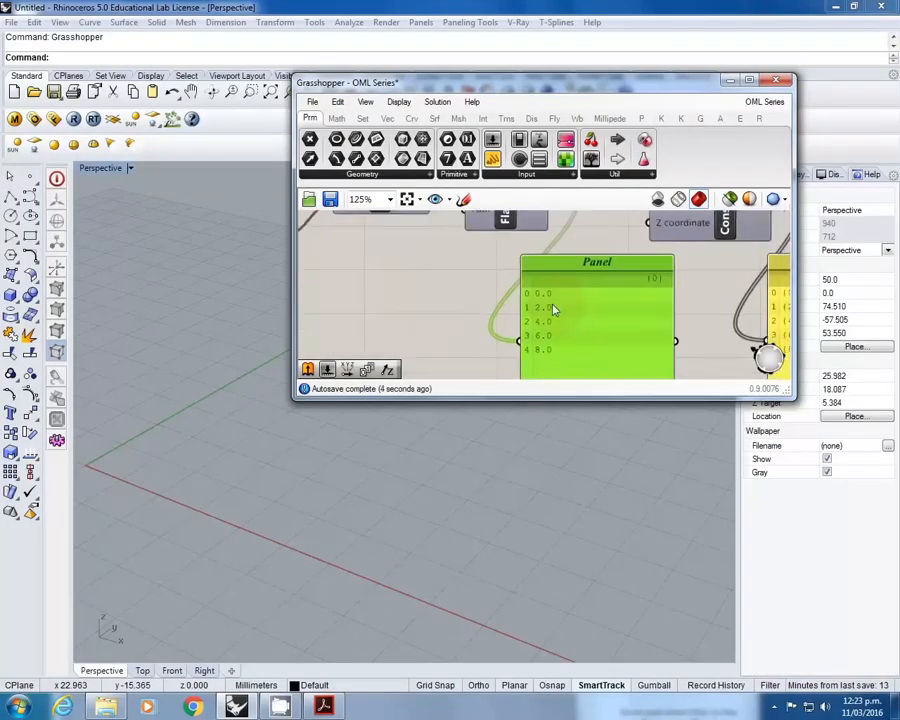
{"action": "scroll", "coordinate": [540, 305], "scroll_direction": "down", "scroll_amount": 3}
{"action": "scroll", "coordinate": [449, 283], "scroll_direction": "up", "scroll_amount": 1}
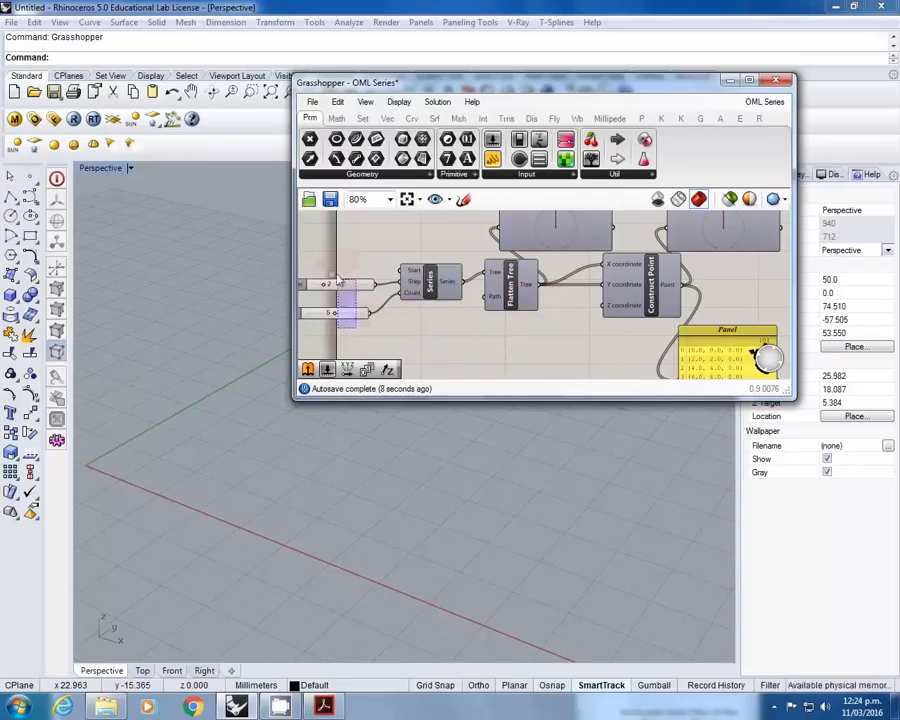
{"action": "left_click_drag", "start_coordinate": [356, 334], "coordinate": [330, 268]}
{"action": "key", "text": "Delete"}
Step: Turn on the preview of the Construct Point component and frame its points in the Perspective viewport
{"action": "right_click_drag", "start_coordinate": [474, 273], "coordinate": [400, 267]}
{"action": "right_click", "coordinate": [579, 281]}
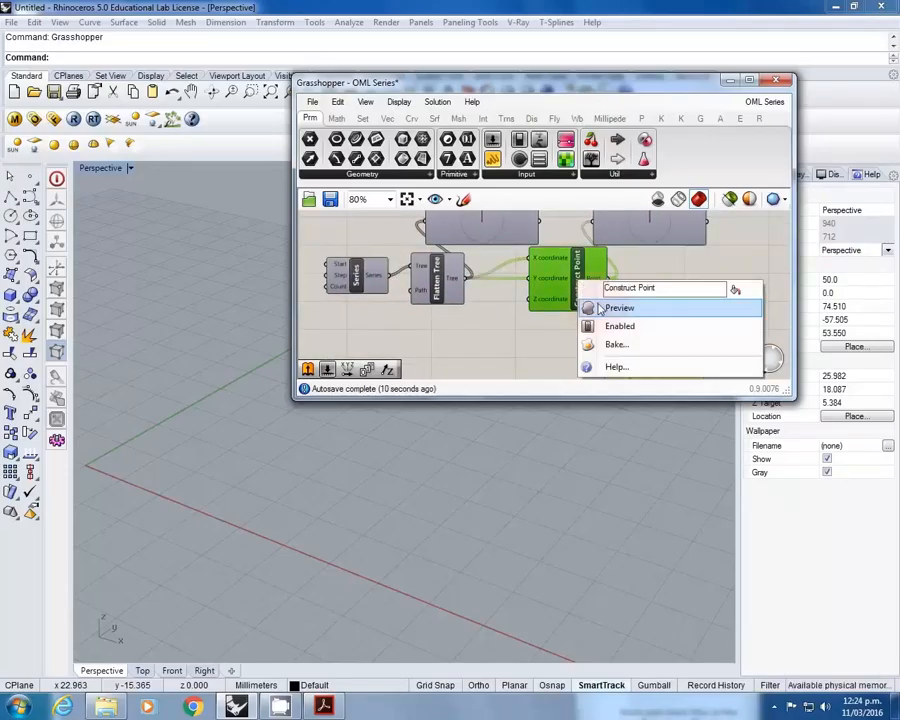
{"action": "left_click", "coordinate": [600, 308]}
{"action": "right_click_drag", "start_coordinate": [225, 445], "coordinate": [294, 488]}
{"action": "scroll", "coordinate": [592, 339], "scroll_direction": "up", "scroll_amount": 1}
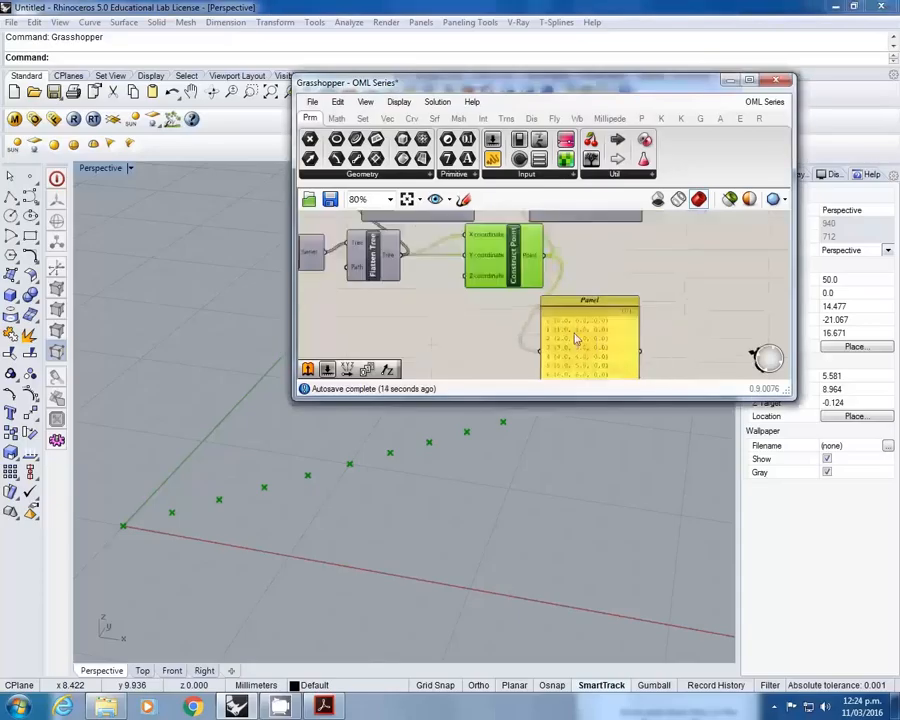
Step: Add a panel below Flatten Tree, connect the series list to it, and enlarge it to show more values
{"action": "right_click_drag", "start_coordinate": [466, 309], "coordinate": [510, 307]}
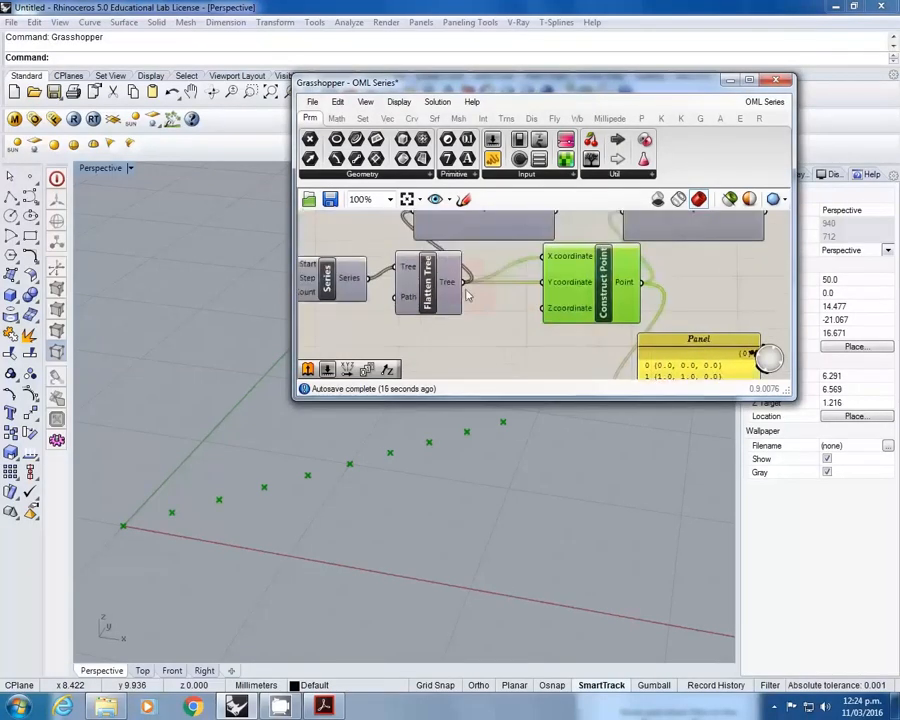
{"action": "scroll", "coordinate": [368, 276], "scroll_direction": "down", "scroll_amount": 1}
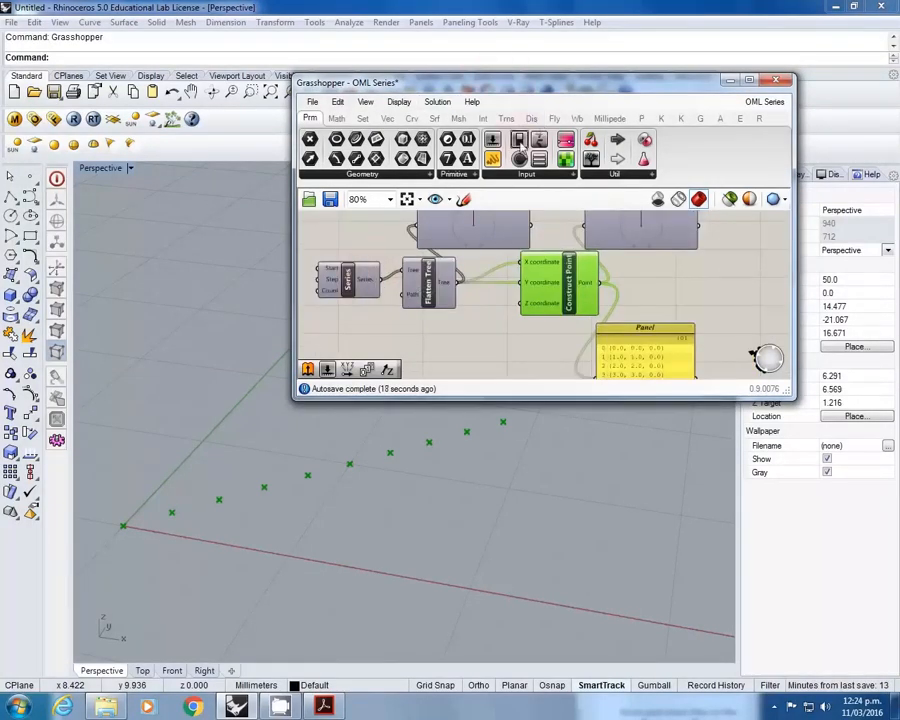
{"action": "left_click_drag", "start_coordinate": [539, 139], "coordinate": [471, 342]}
{"action": "left_click_drag", "start_coordinate": [382, 279], "coordinate": [448, 312]}
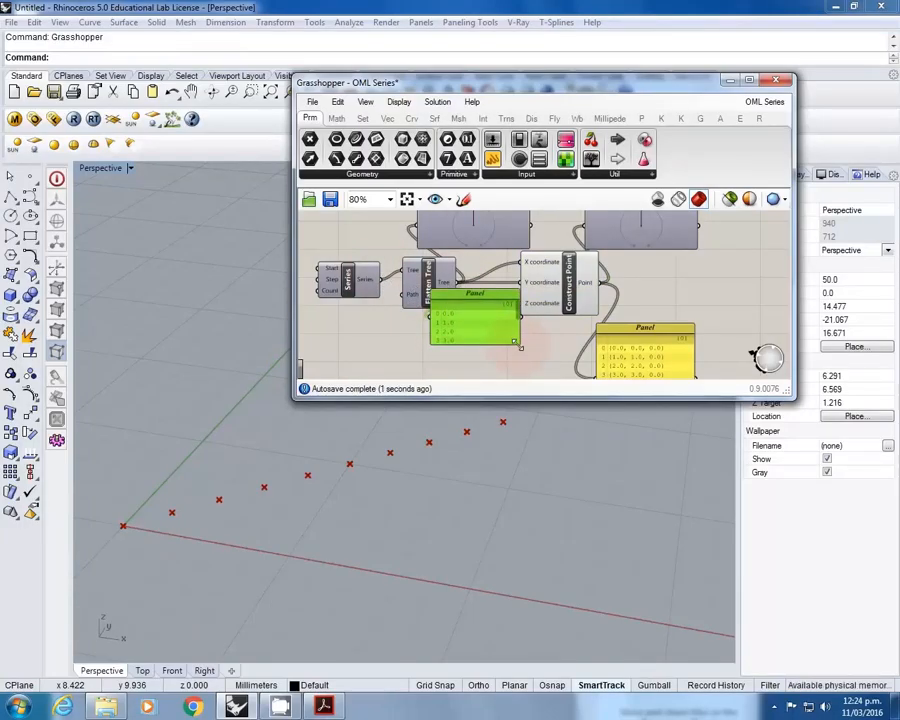
{"action": "left_click_drag", "start_coordinate": [519, 344], "coordinate": [544, 382]}
{"action": "right_click_drag", "start_coordinate": [479, 331], "coordinate": [487, 320]}
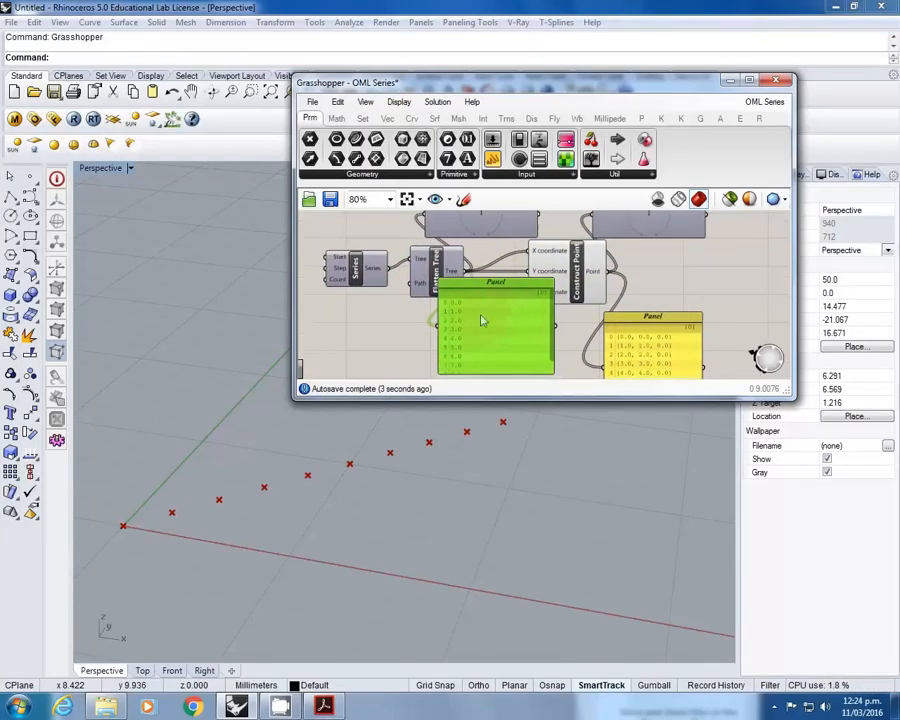
{"action": "scroll", "coordinate": [471, 336], "scroll_direction": "down", "scroll_amount": 1}
{"action": "scroll", "coordinate": [516, 346], "scroll_direction": "up", "scroll_amount": 1}
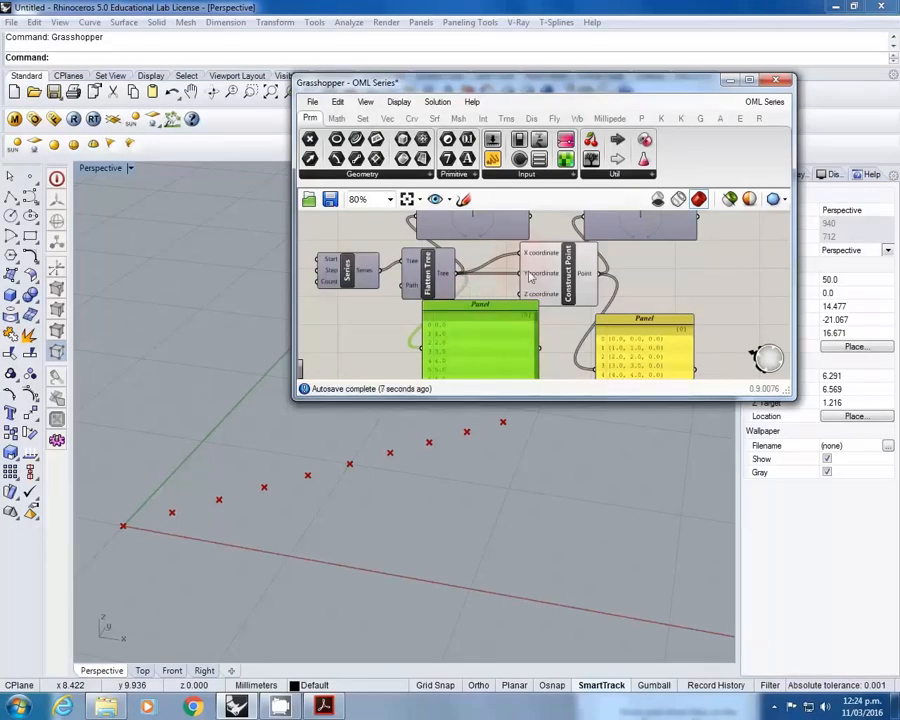
Step: Move the panel with the series values lower on the canvas, leaving more space beneath the Flatten Tree component
{"action": "right_click_drag", "start_coordinate": [690, 298], "coordinate": [645, 280]}
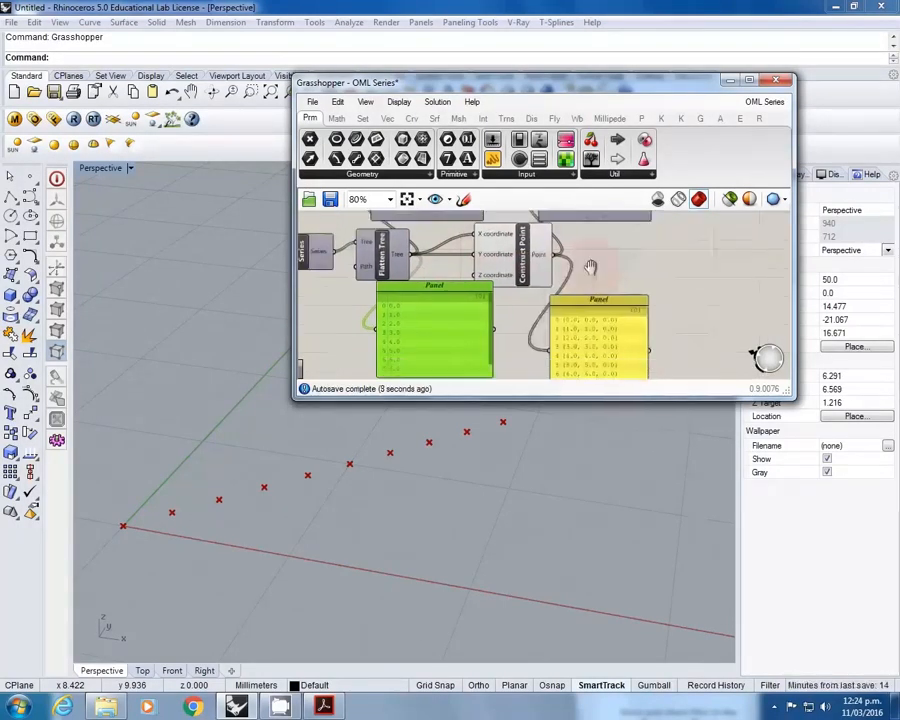
{"action": "right_click_drag", "start_coordinate": [631, 228], "coordinate": [646, 299]}
{"action": "right_click_drag", "start_coordinate": [521, 316], "coordinate": [520, 255]}
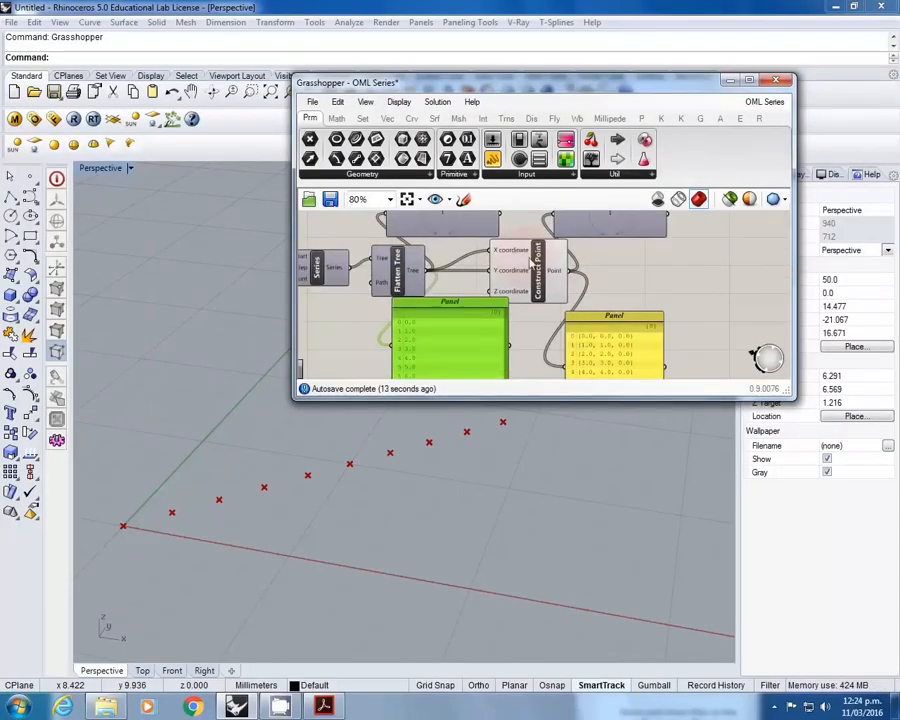
{"action": "scroll", "coordinate": [530, 282], "scroll_direction": "down", "scroll_amount": 2}
{"action": "left_click_drag", "start_coordinate": [482, 337], "coordinate": [482, 359]}
{"action": "right_click_drag", "start_coordinate": [510, 326], "coordinate": [512, 308]}
{"action": "scroll", "coordinate": [512, 308], "scroll_direction": "down", "scroll_amount": 2}
{"action": "right_click_drag", "start_coordinate": [512, 374], "coordinate": [486, 300]}
{"action": "scroll", "coordinate": [494, 308], "scroll_direction": "up", "scroll_amount": 1}
{"action": "right_click_drag", "start_coordinate": [476, 215], "coordinate": [494, 316]}
{"action": "scroll", "coordinate": [496, 298], "scroll_direction": "up", "scroll_amount": 3}
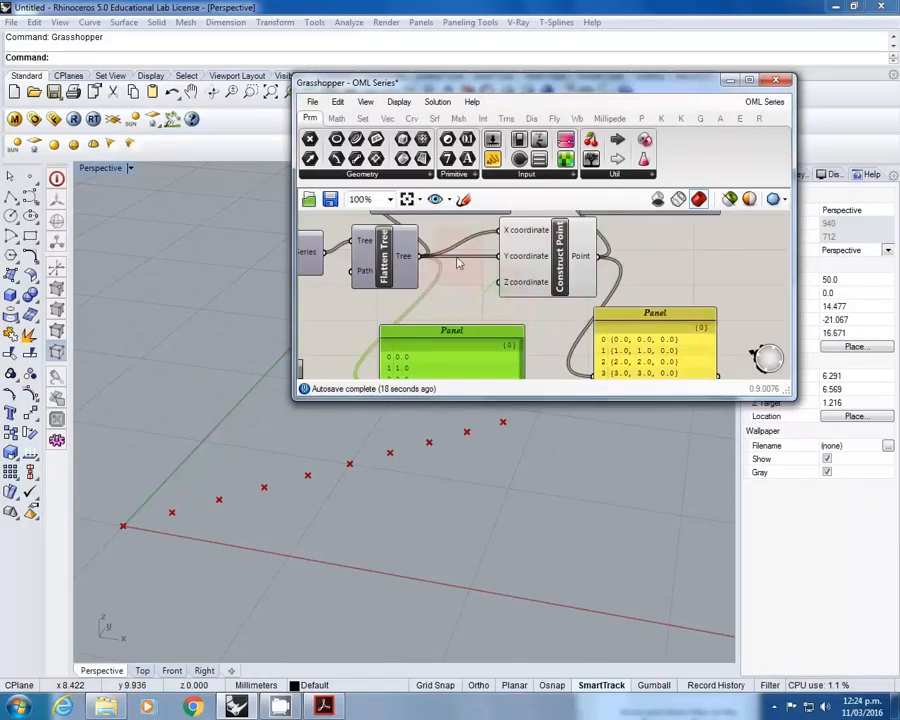
Step: Graft the X coordinate input of Construct Point and inspect the resulting point panel and the Y coordinate values
{"action": "right_click", "coordinate": [527, 230]}
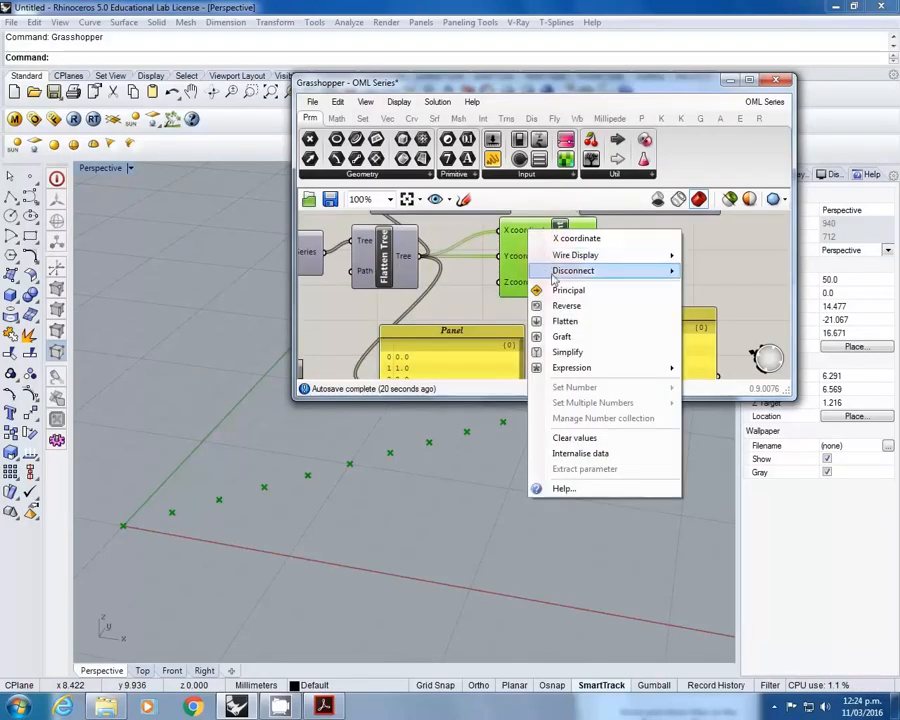
{"action": "left_click", "coordinate": [561, 337]}
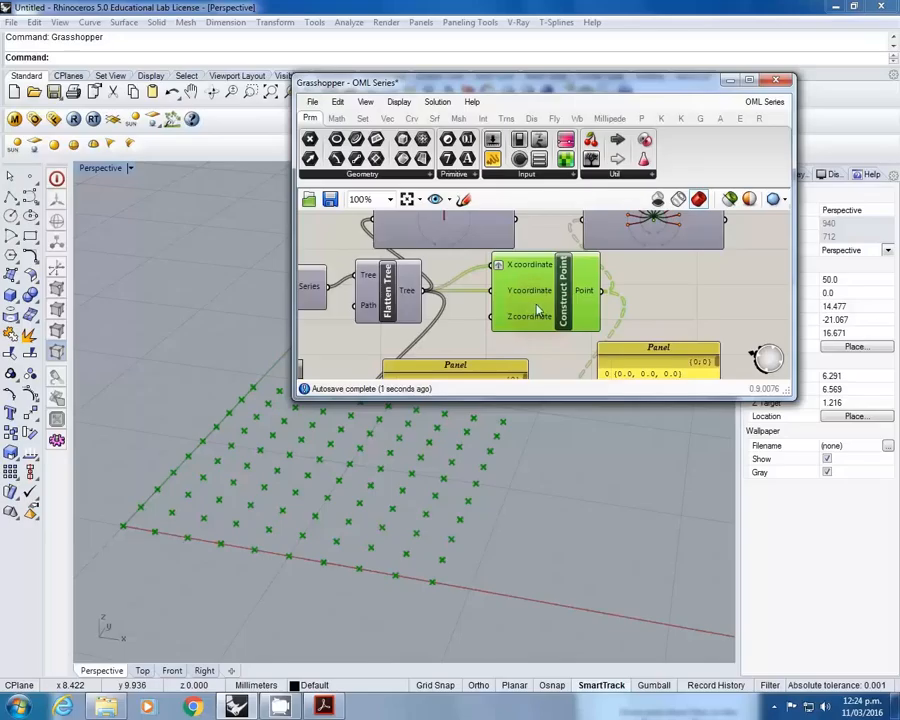
{"action": "right_click_drag", "start_coordinate": [522, 306], "coordinate": [515, 279]}
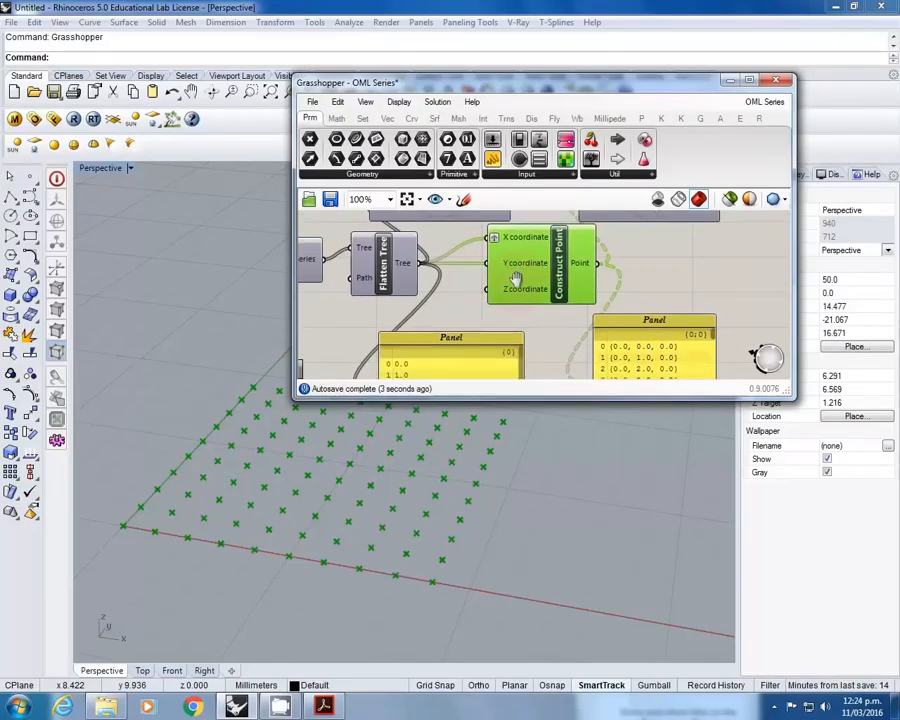
{"action": "right_click_drag", "start_coordinate": [514, 329], "coordinate": [502, 283]}
{"action": "left_click", "coordinate": [353, 478]}
{"action": "right_click_drag", "start_coordinate": [545, 324], "coordinate": [548, 307]}
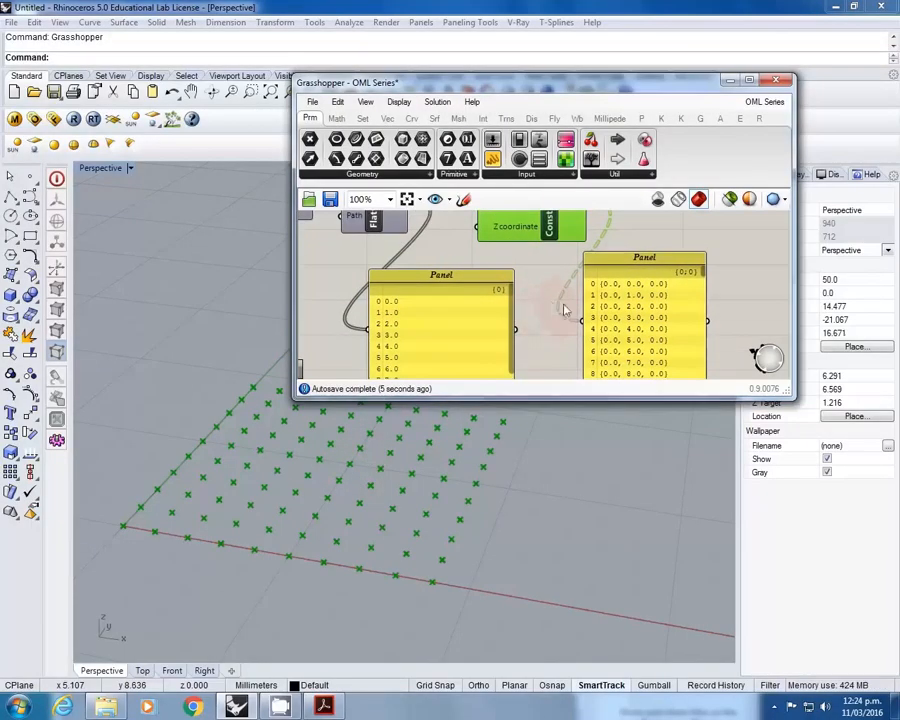
{"action": "right_click_drag", "start_coordinate": [472, 225], "coordinate": [463, 274]}
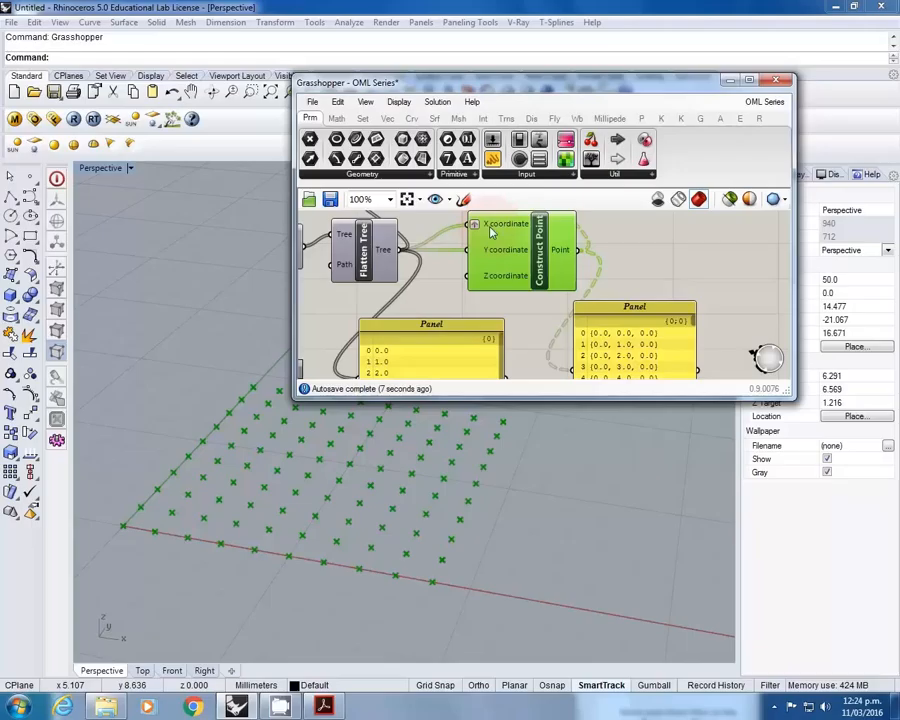
{"action": "mouse_move", "coordinate": [491, 231]}
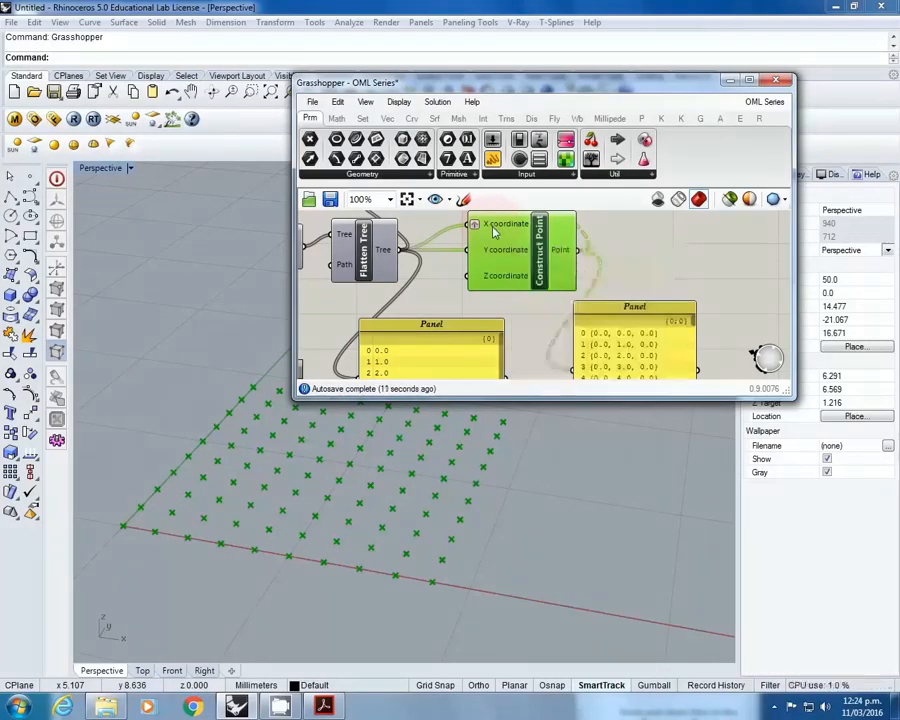
{"action": "mouse_move", "coordinate": [505, 251]}
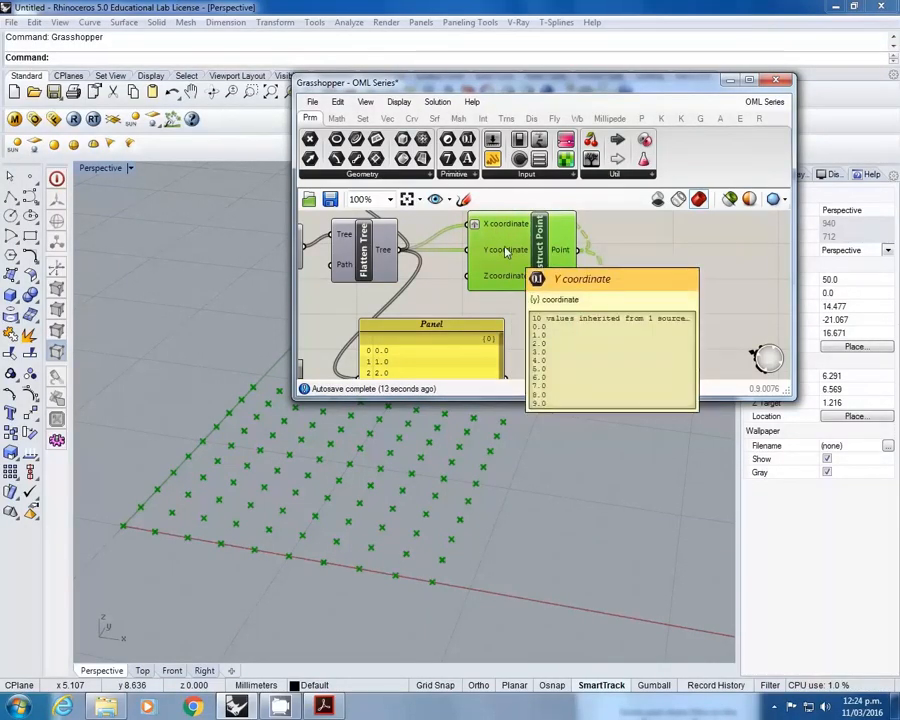
Step: Switch to the Grasshopper Tutorial PDF in Acrobat, maximize it, and enlarge page 10 to read the data tree explanation
{"action": "left_click", "coordinate": [323, 706]}
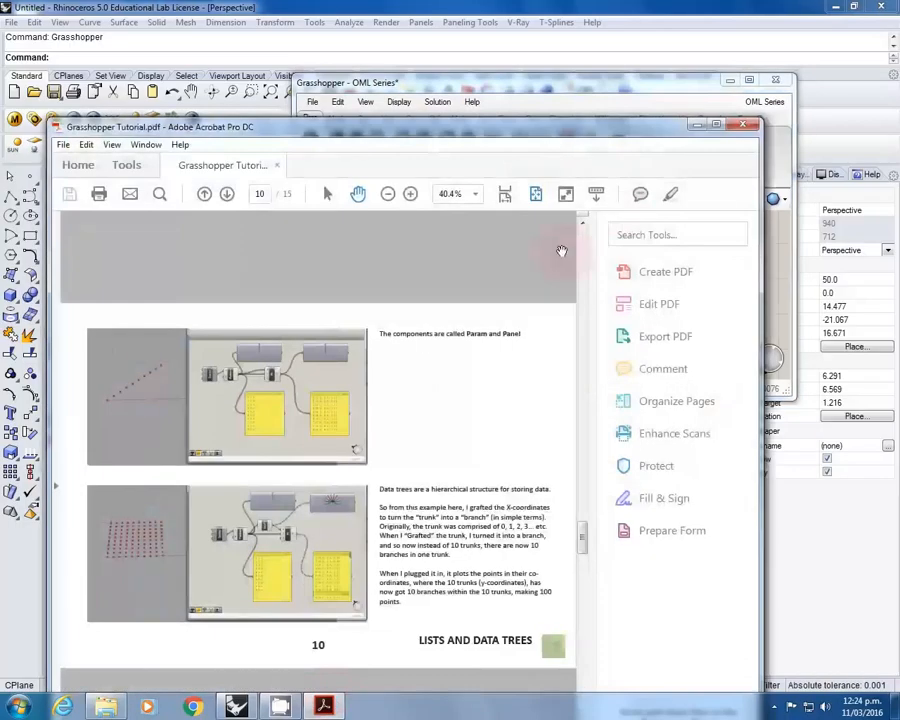
{"action": "left_click_drag", "start_coordinate": [428, 126], "coordinate": [428, 1]}
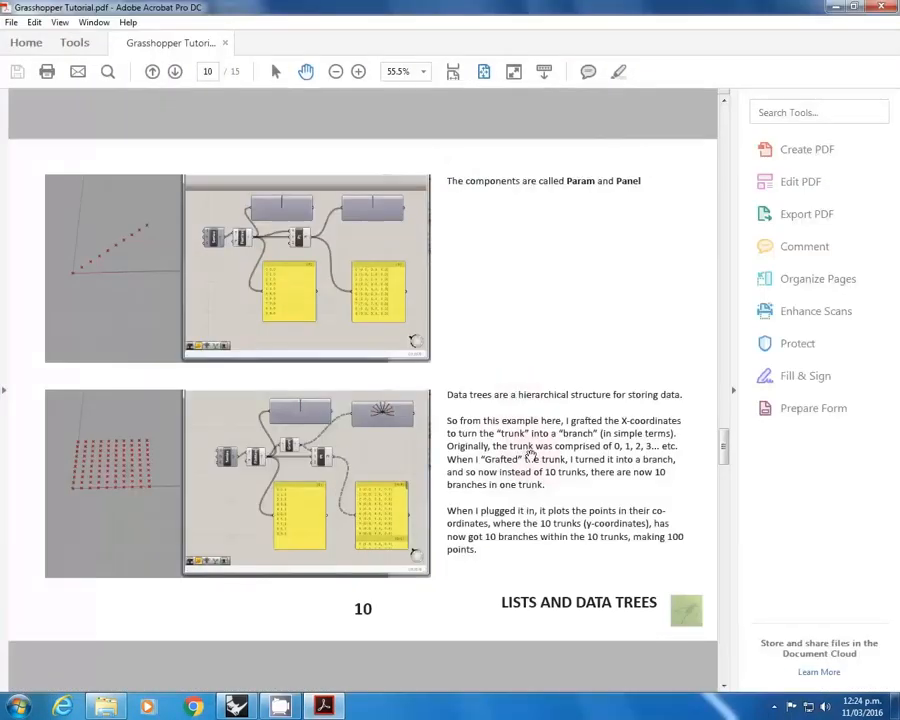
{"action": "scroll", "coordinate": [530, 456], "scroll_direction": "up", "scroll_amount": 1, "text": "ctrl"}
{"action": "left_click_drag", "start_coordinate": [382, 686], "coordinate": [443, 667]}
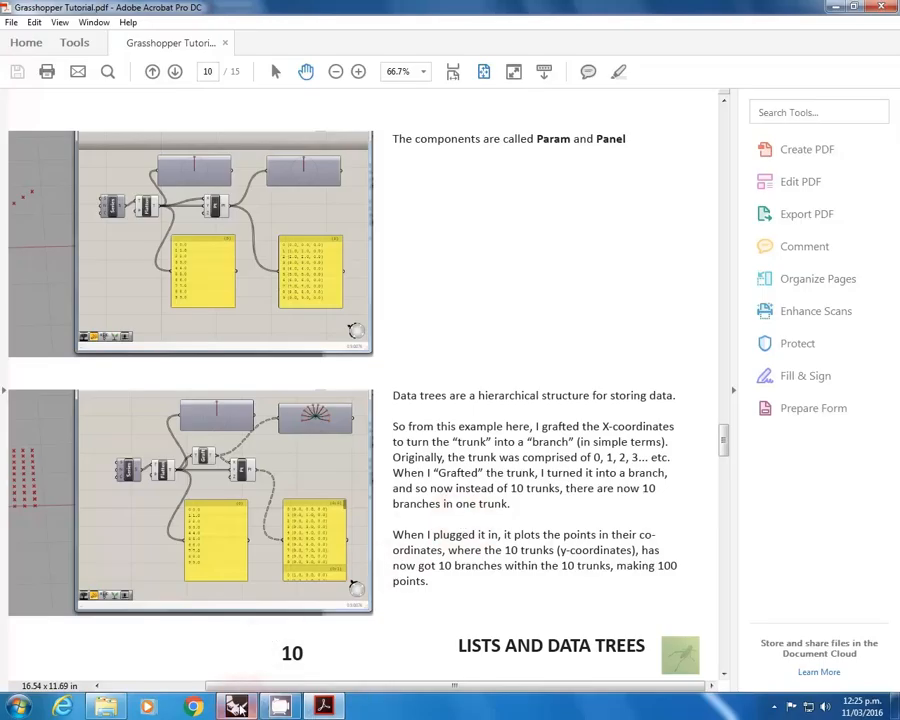
Step: Switch back to Rhino and inspect the branch structure of the grafted X coordinate input on Construct Point
{"action": "mouse_move", "coordinate": [237, 707]}
{"action": "left_click", "coordinate": [236, 615]}
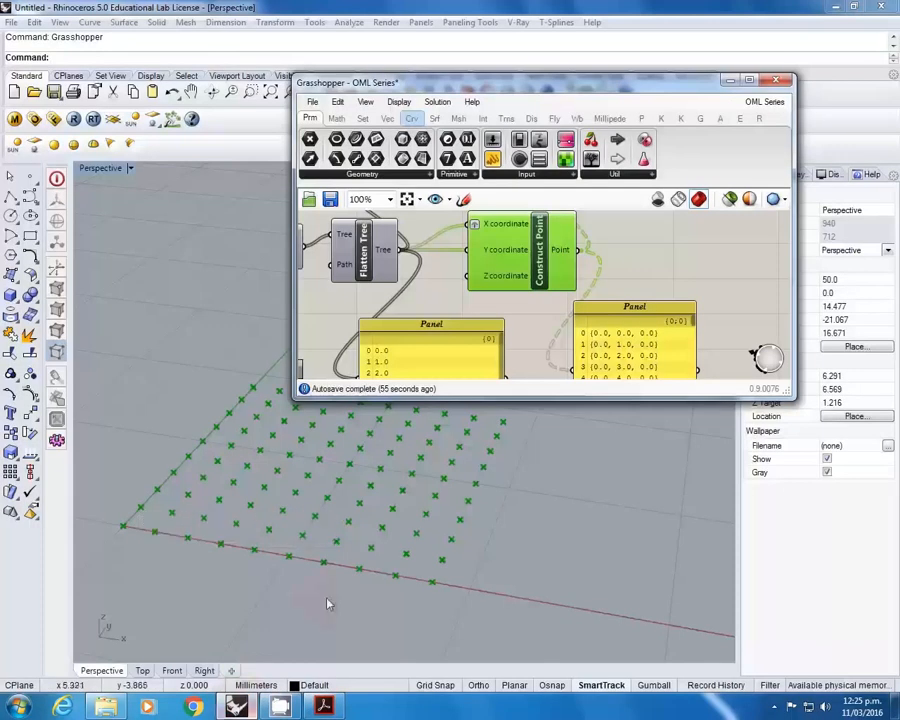
{"action": "scroll", "coordinate": [445, 304], "scroll_direction": "down", "scroll_amount": 3}
{"action": "scroll", "coordinate": [500, 310], "scroll_direction": "up", "scroll_amount": 3}
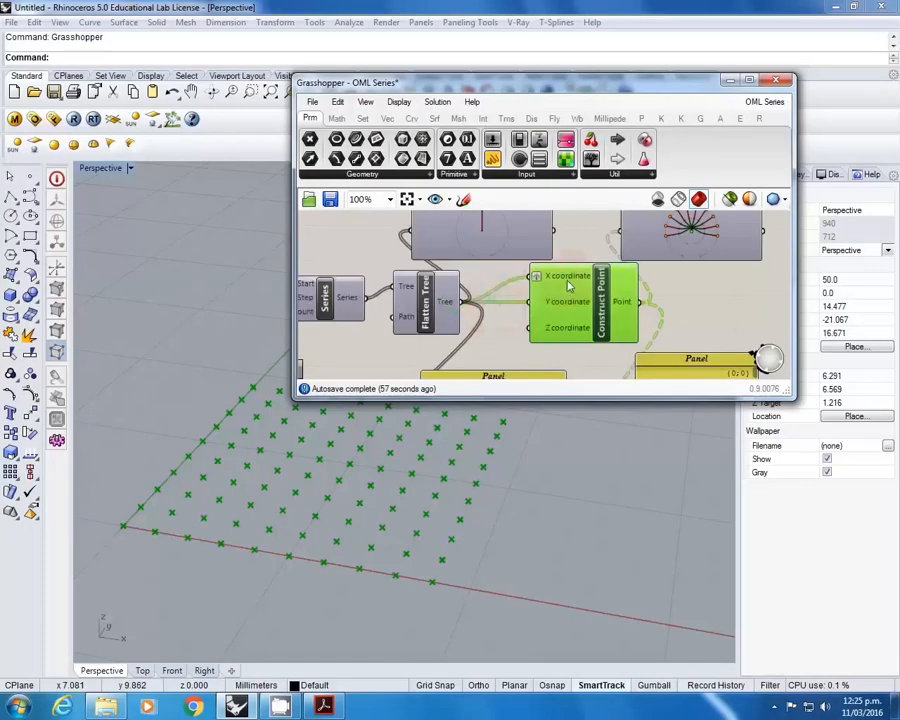
{"action": "mouse_move", "coordinate": [568, 287]}
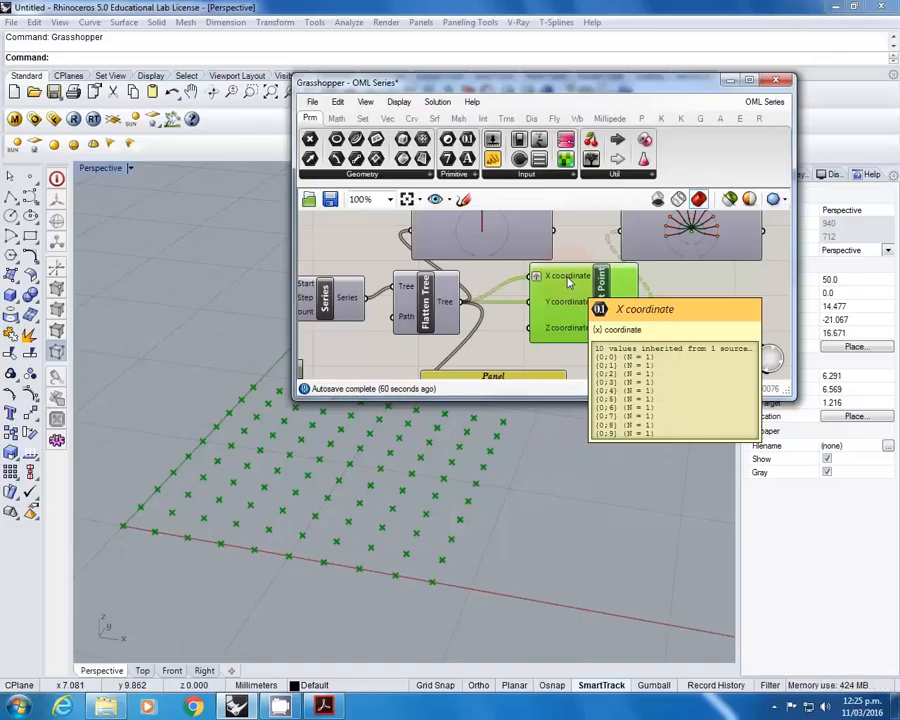
Step: Turn grafting off on the X coordinate input and turn it back on to compare the point layouts
{"action": "right_click", "coordinate": [548, 277]}
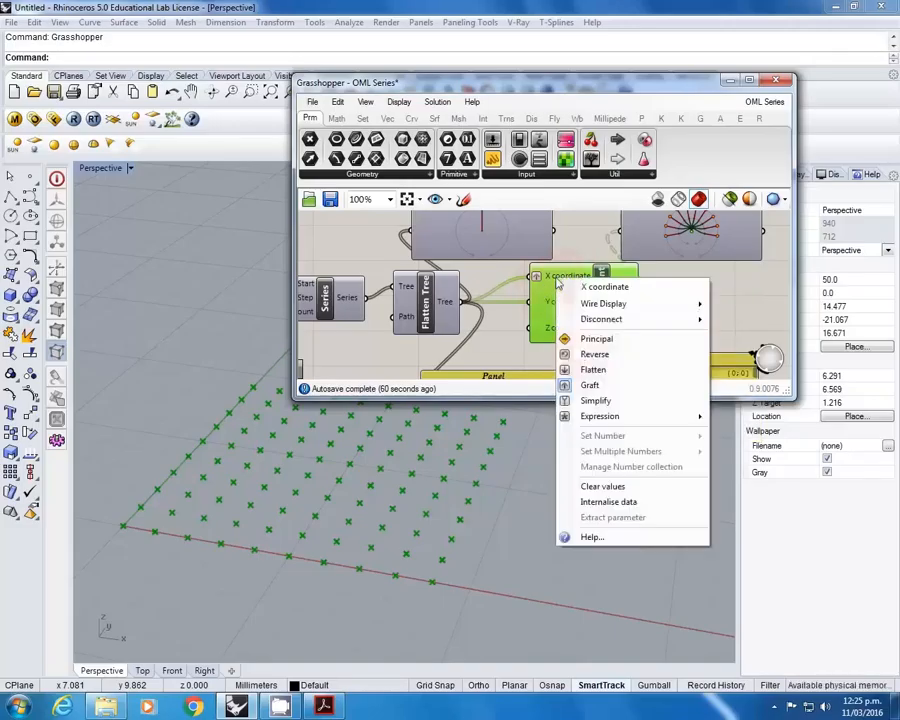
{"action": "left_click", "coordinate": [583, 370]}
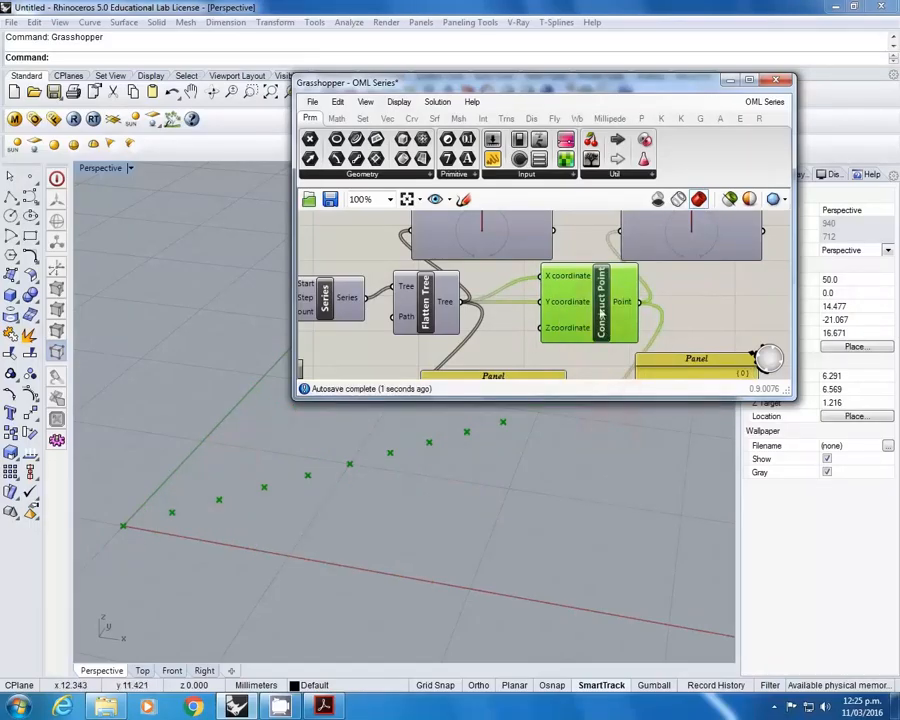
{"action": "right_click", "coordinate": [580, 278]}
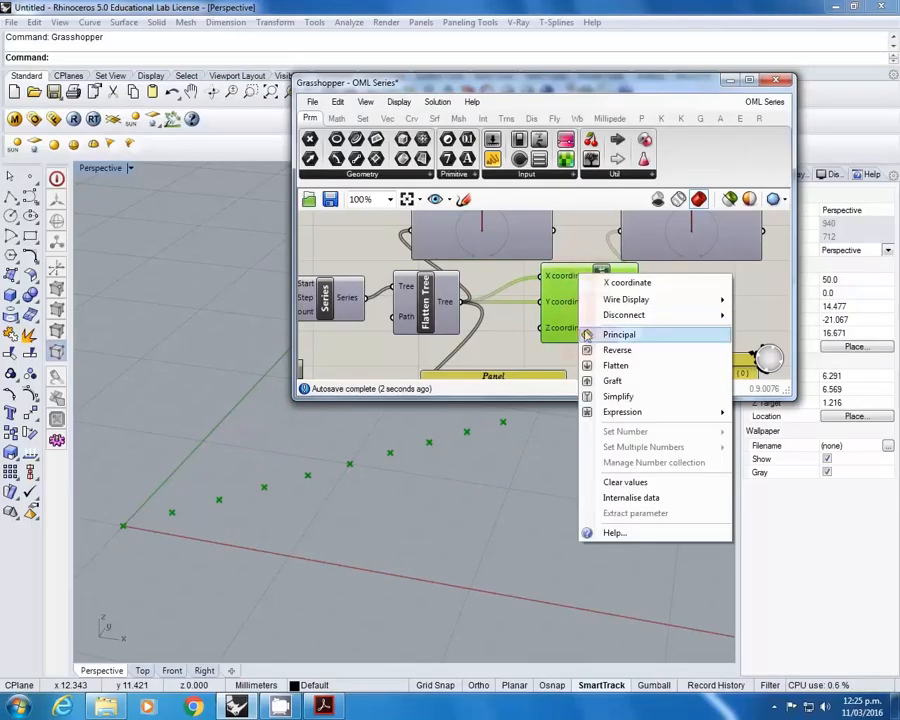
{"action": "left_click", "coordinate": [600, 383]}
{"action": "mouse_move", "coordinate": [570, 289]}
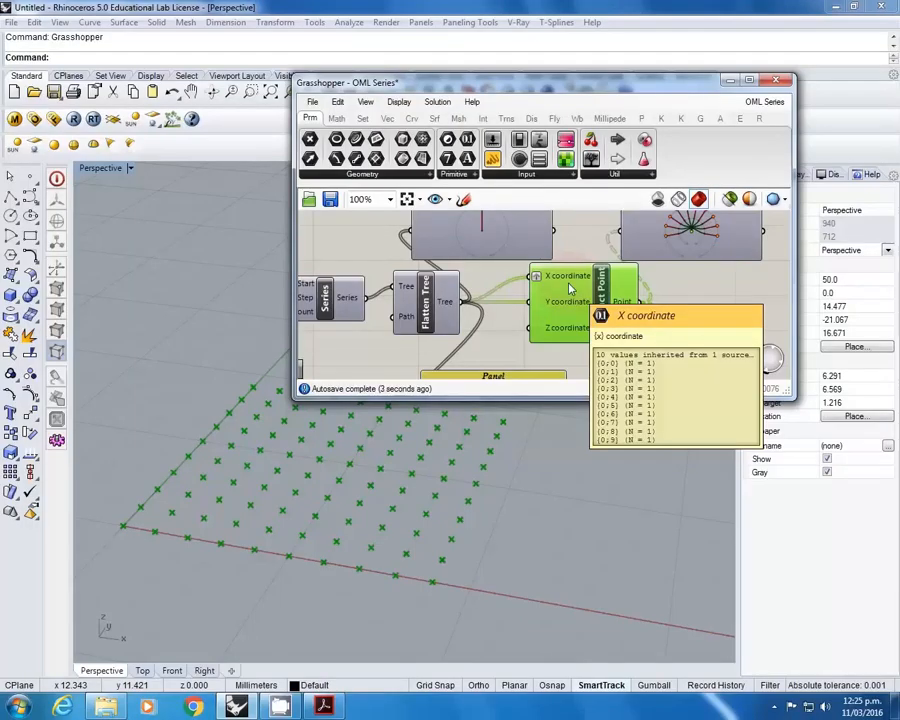
Step: Examine the point grid from another angle and compare the X and Y coordinate data of Construct Point, leaving the component deselected
{"action": "right_click_drag", "start_coordinate": [196, 543], "coordinate": [170, 577]}
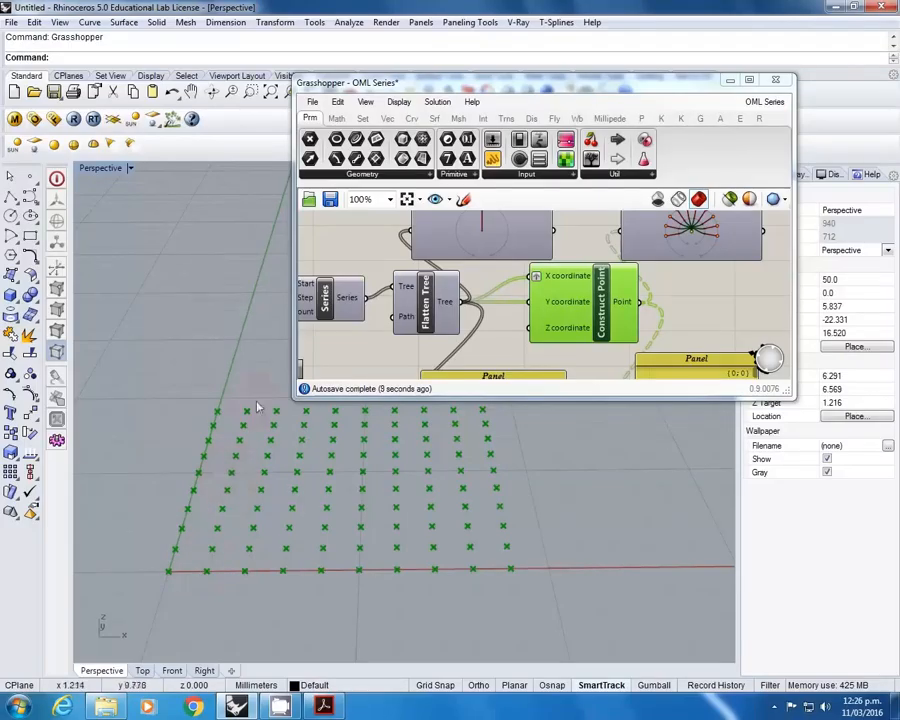
{"action": "right_click_drag", "start_coordinate": [583, 287], "coordinate": [567, 287]}
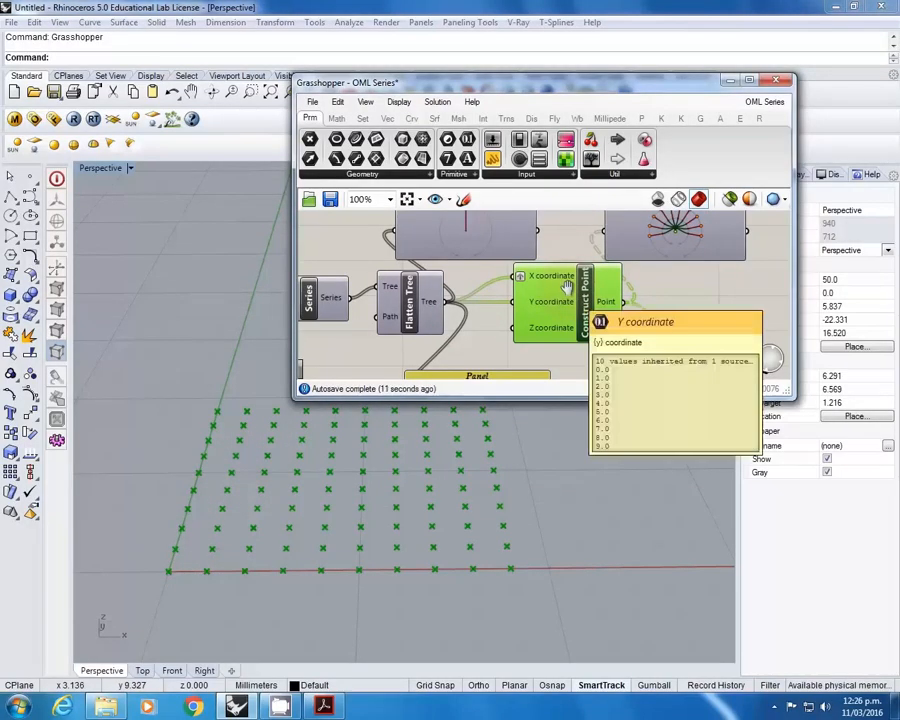
{"action": "scroll", "coordinate": [569, 292], "scroll_direction": "down", "scroll_amount": 2}
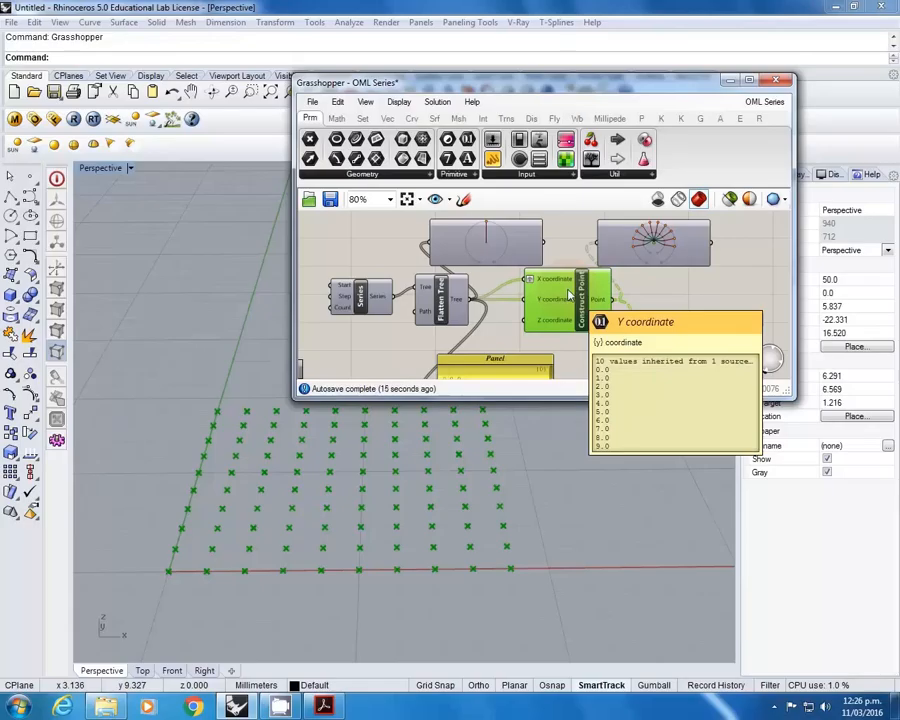
{"action": "right_click_drag", "start_coordinate": [531, 293], "coordinate": [512, 288]}
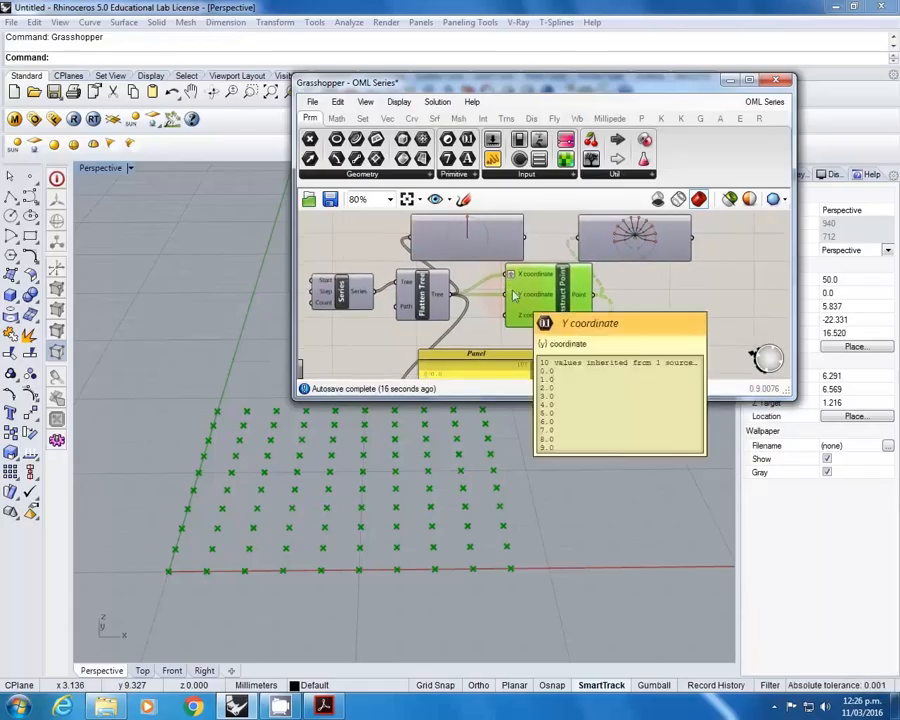
{"action": "mouse_move", "coordinate": [521, 277]}
{"action": "left_click", "coordinate": [472, 320]}
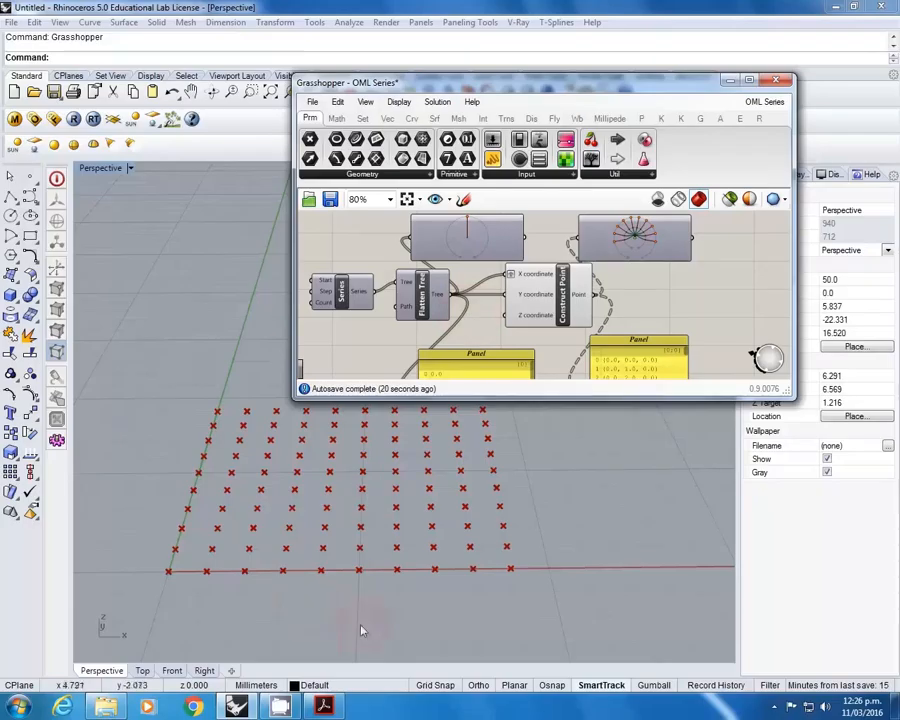
{"action": "right_click_drag", "start_coordinate": [469, 345], "coordinate": [458, 330]}
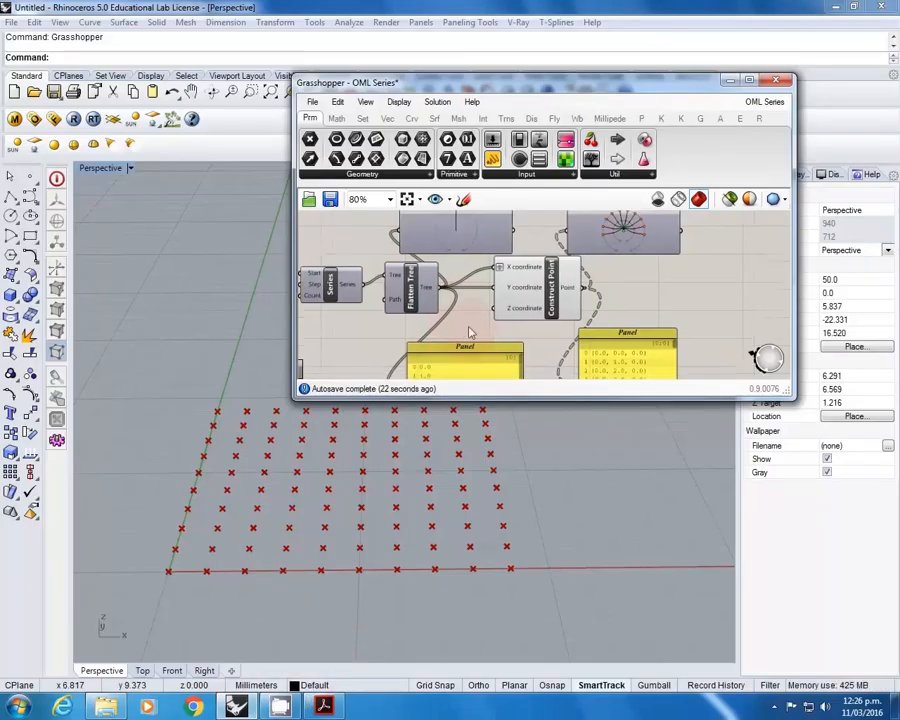
{"action": "right_click_drag", "start_coordinate": [551, 319], "coordinate": [542, 310]}
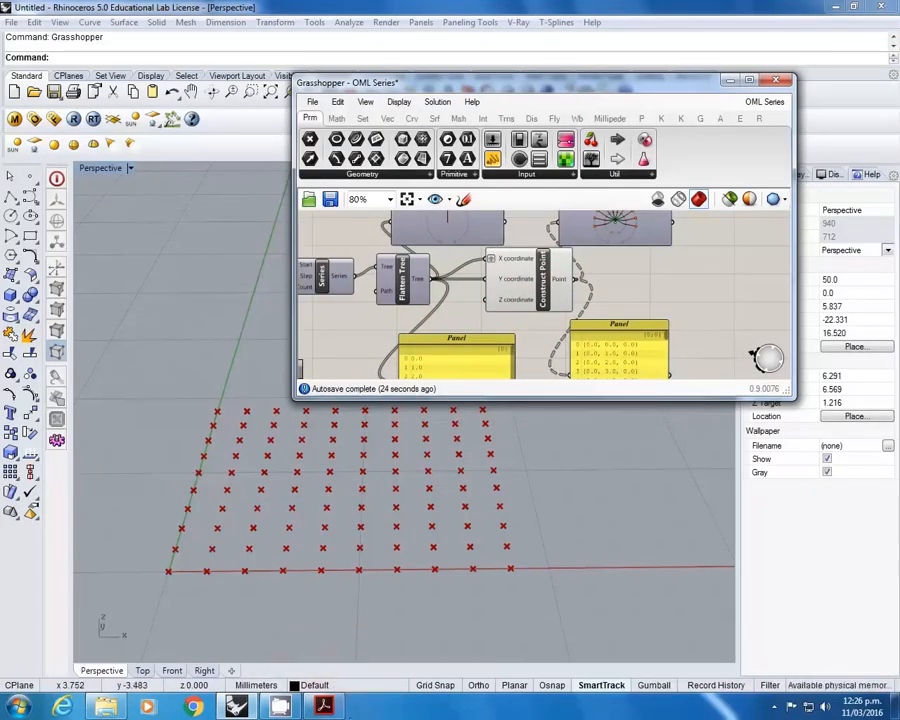
Step: Switch to the Grasshopper Tutorial PDF and look through the parametric modelling examples on pages 11 and 12
{"action": "left_click", "coordinate": [323, 706]}
{"action": "scroll", "coordinate": [426, 527], "scroll_direction": "down", "scroll_amount": 10}
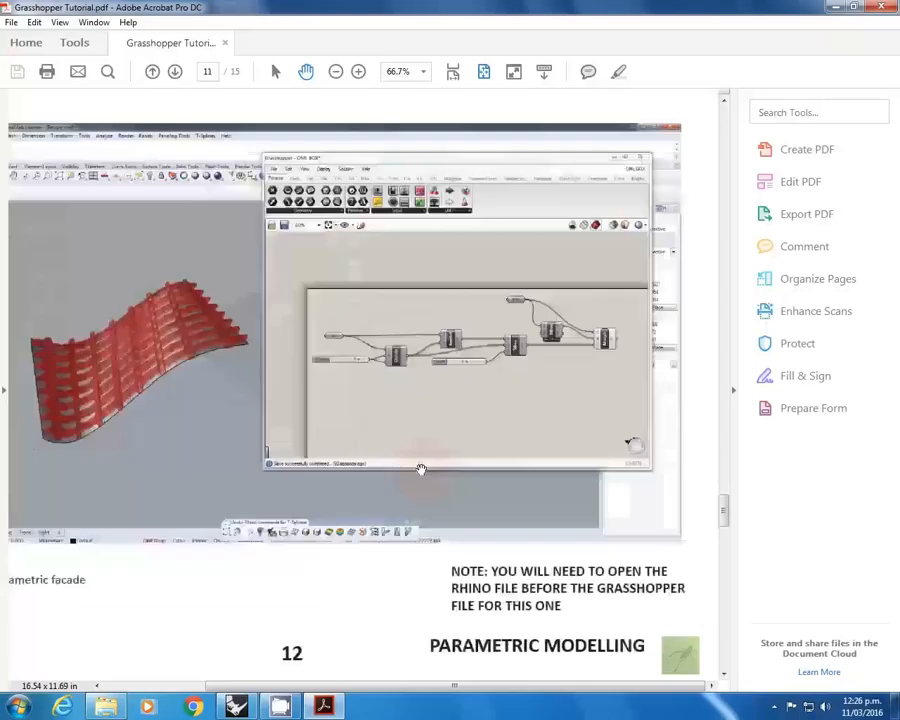
{"action": "scroll", "coordinate": [421, 470], "scroll_direction": "up", "scroll_amount": 6}
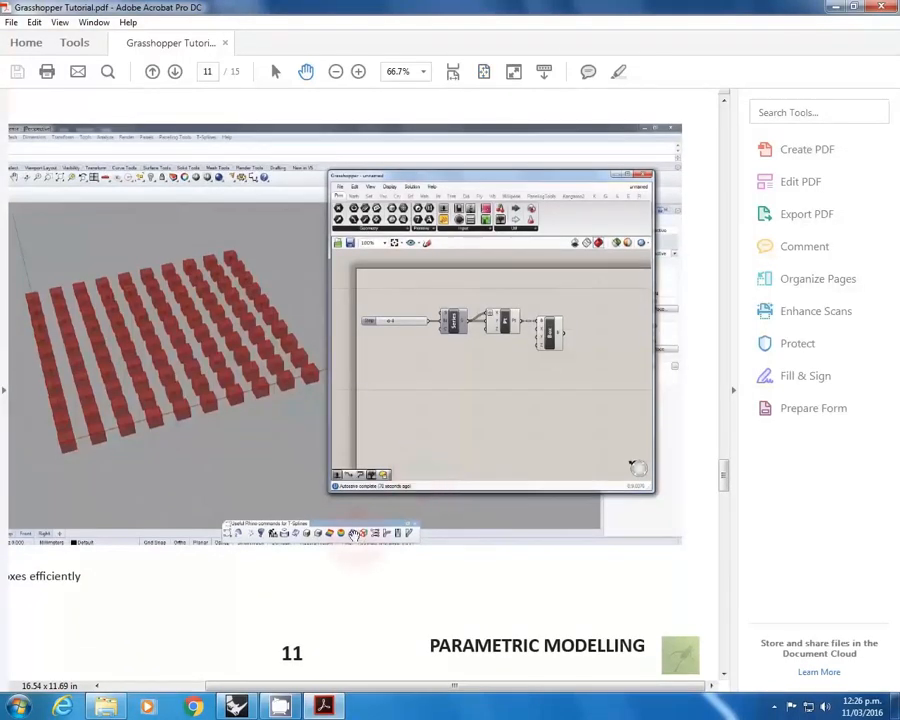
{"action": "left_click", "coordinate": [108, 707]}
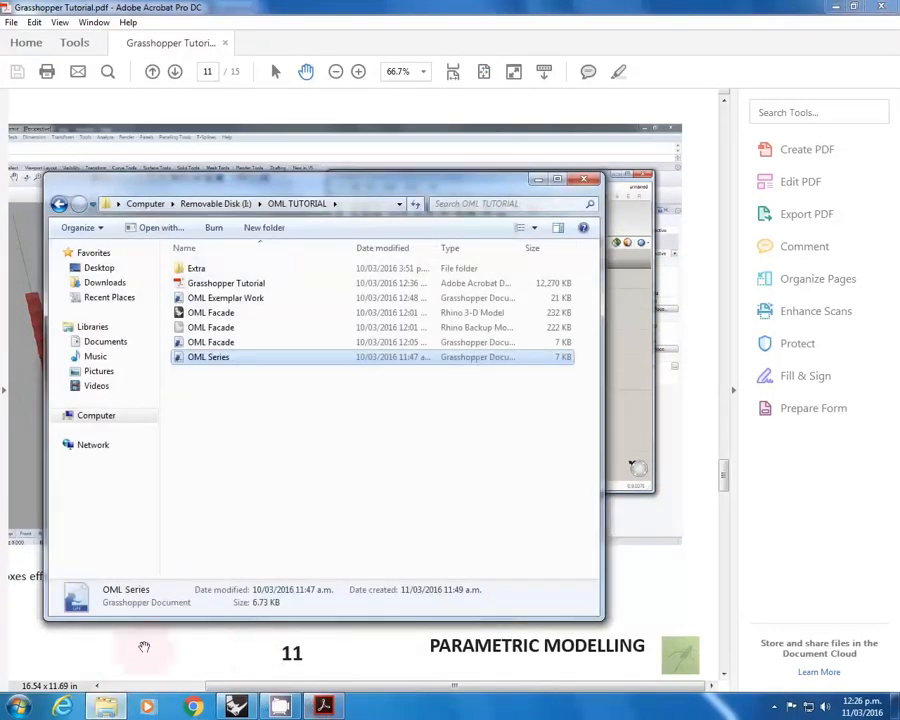
{"action": "left_click", "coordinate": [76, 643]}
Step: Switch back to Rhino and change the active Grasshopper document from OML Series to the unnamed definition
{"action": "left_click", "coordinate": [236, 707]}
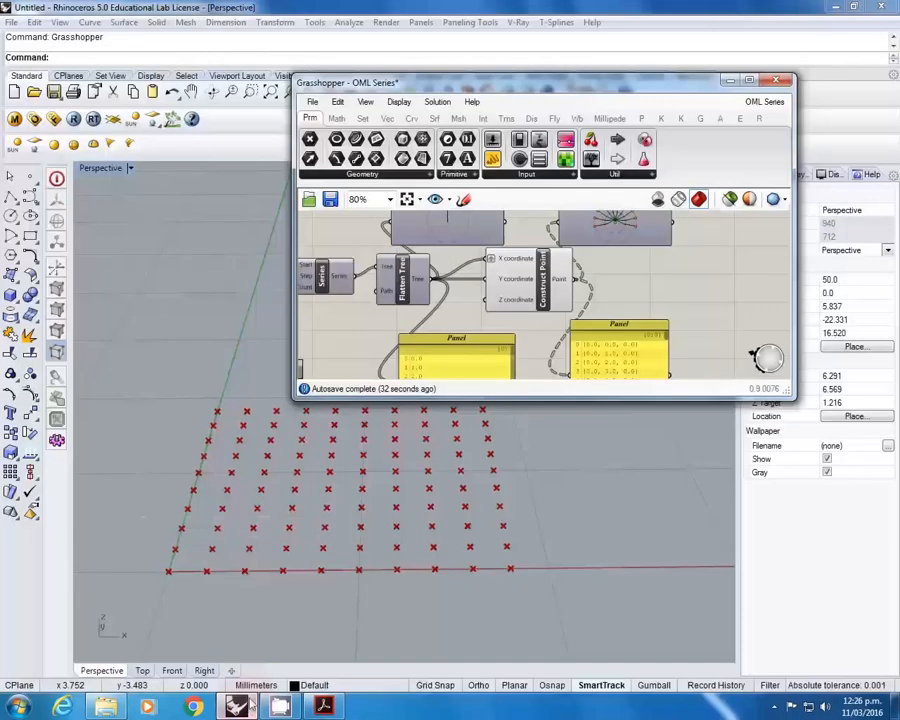
{"action": "scroll", "coordinate": [492, 310], "scroll_direction": "down", "scroll_amount": 3}
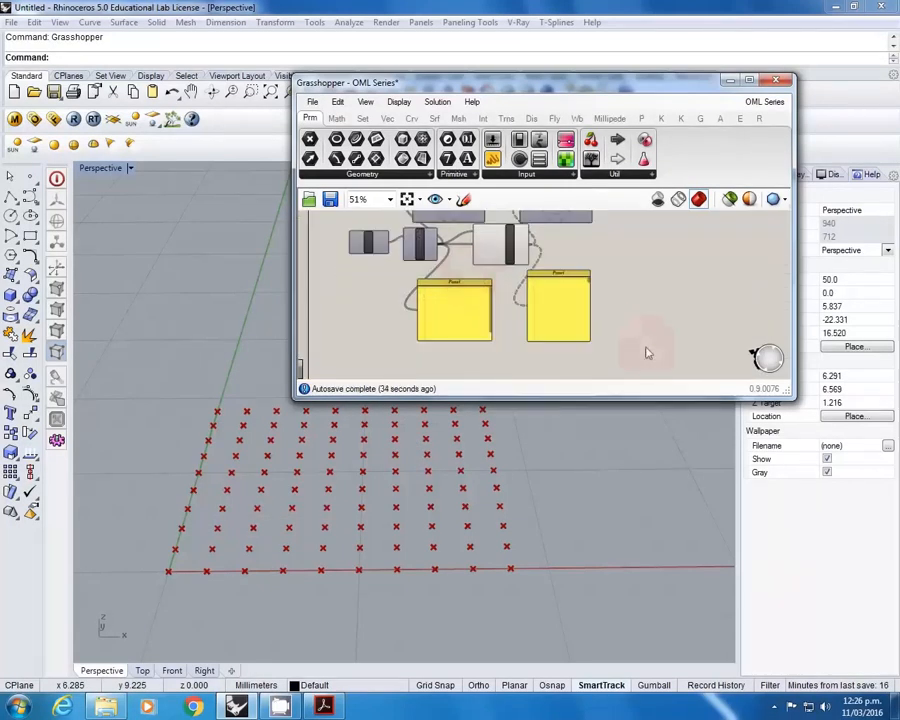
{"action": "scroll", "coordinate": [619, 341], "scroll_direction": "down", "scroll_amount": 1}
{"action": "left_click", "coordinate": [764, 101]}
{"action": "left_click", "coordinate": [816, 232]}
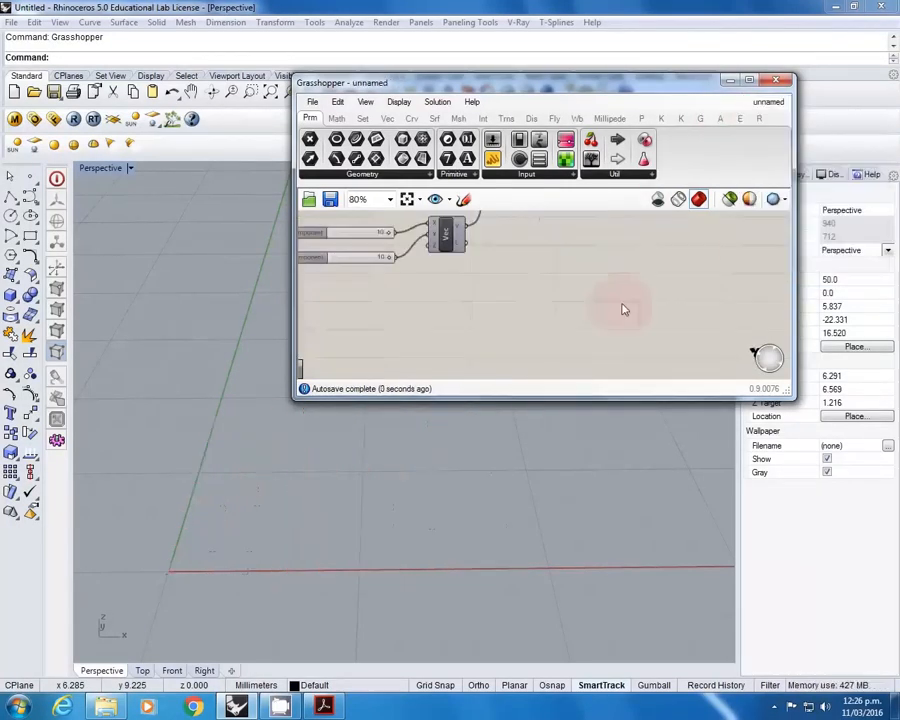
Step: Select the Move component and examine its moved box in the Perspective viewport from another angle
{"action": "right_click_drag", "start_coordinate": [591, 319], "coordinate": [586, 337]}
{"action": "scroll", "coordinate": [586, 337], "scroll_direction": "down", "scroll_amount": 1}
{"action": "left_click", "coordinate": [514, 249]}
{"action": "right_click_drag", "start_coordinate": [498, 258], "coordinate": [564, 277]}
{"action": "right_click_drag", "start_coordinate": [218, 432], "coordinate": [335, 486]}
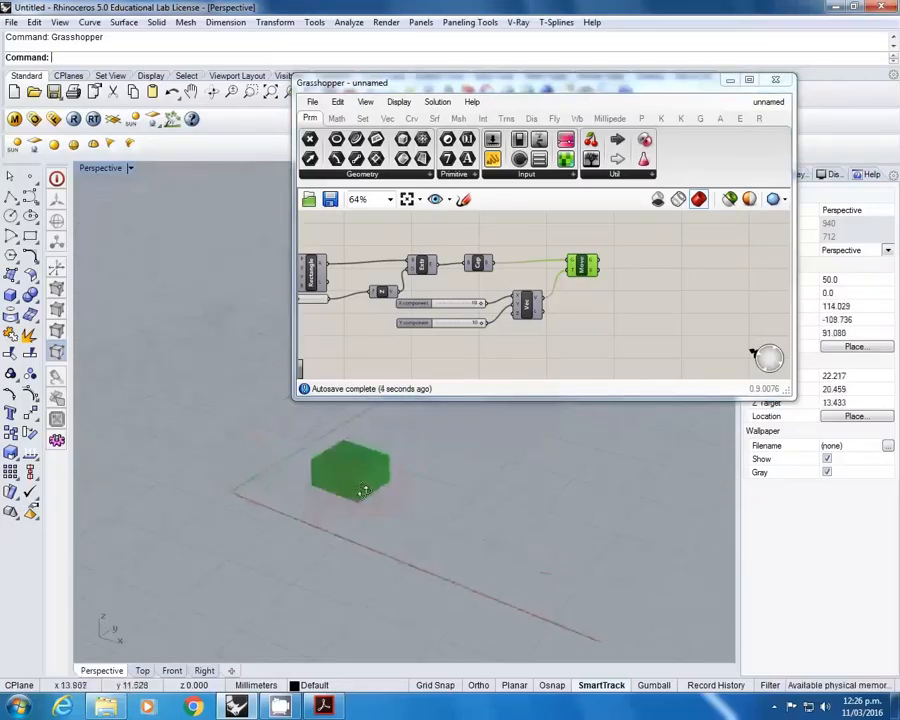
Step: Add a Series component and place it beside the Rectangle's X and Y size sliders
{"action": "double_click", "coordinate": [586, 311]}
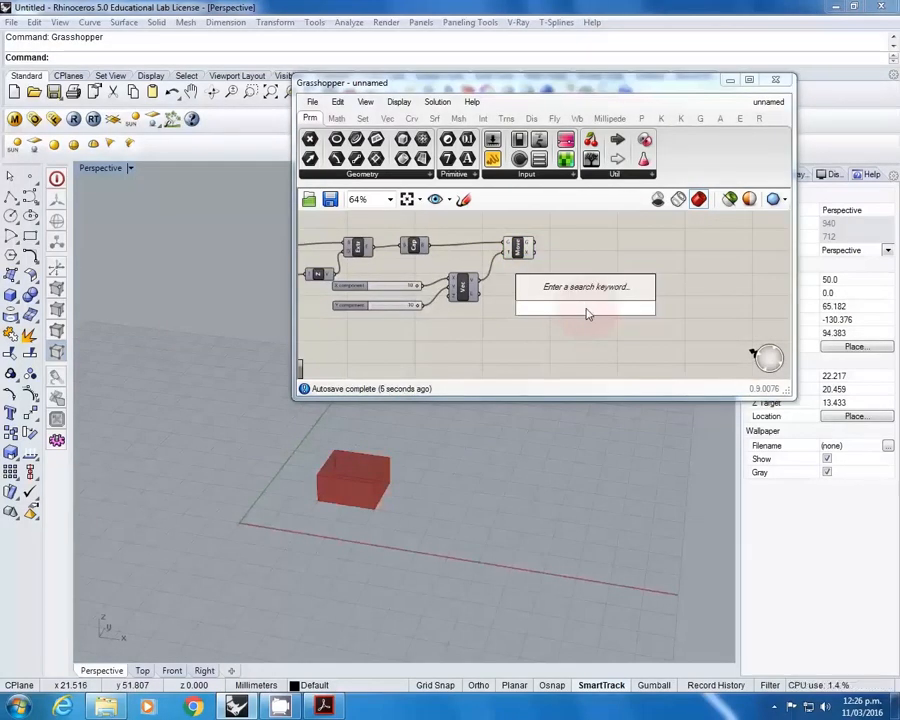
{"action": "type", "text": "sr"}
{"action": "key", "text": "BackSpace"}
{"action": "type", "text": "er"}
{"action": "key", "text": "Return"}
{"action": "left_click_drag", "start_coordinate": [587, 311], "coordinate": [514, 332]}
{"action": "right_click_drag", "start_coordinate": [564, 312], "coordinate": [729, 276]}
{"action": "left_click_drag", "start_coordinate": [687, 301], "coordinate": [477, 311]}
{"action": "right_click_drag", "start_coordinate": [484, 263], "coordinate": [571, 330]}
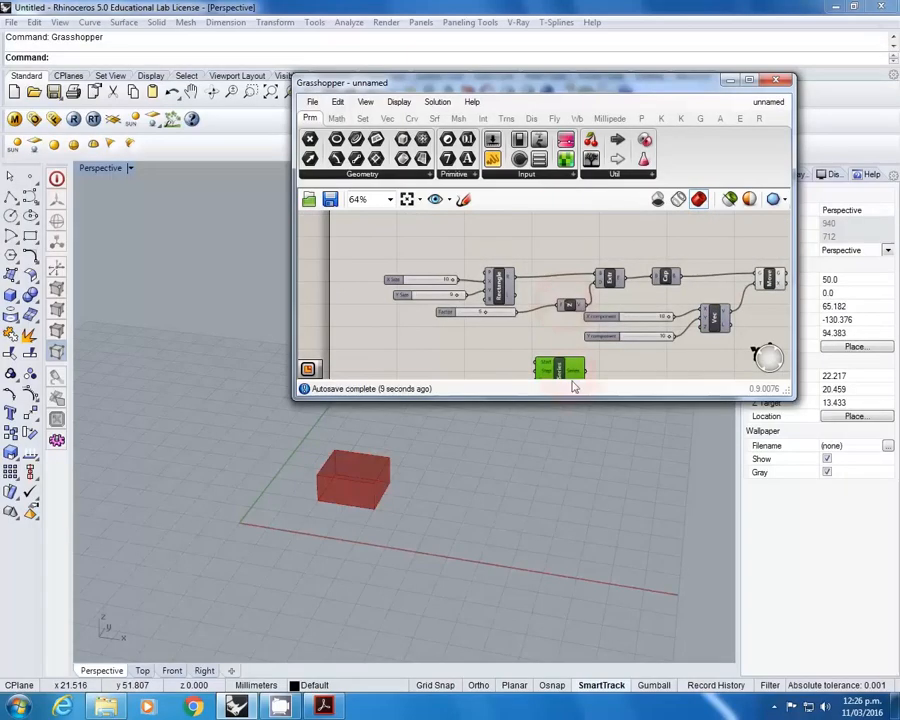
{"action": "left_click_drag", "start_coordinate": [570, 375], "coordinate": [391, 317]}
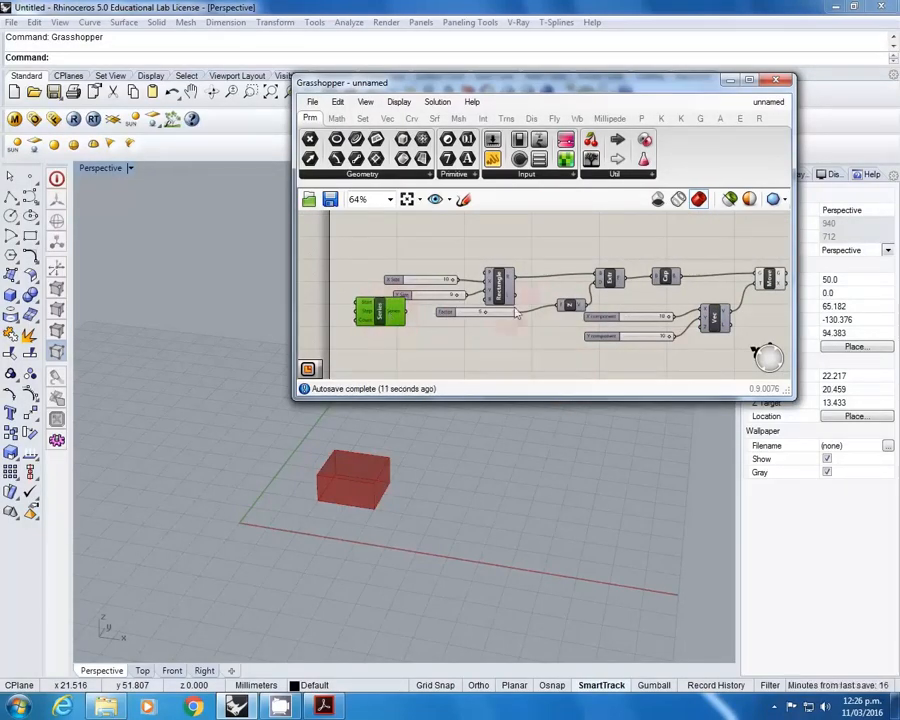
Step: Delete the Move component, the vector component and its X and Y component sliders
{"action": "left_click", "coordinate": [767, 278]}
{"action": "key", "text": "Delete"}
{"action": "left_click_drag", "start_coordinate": [750, 338], "coordinate": [640, 302]}
{"action": "key", "text": "Delete"}
Step: Connect the Series output to the Rectangle's X and Y inputs and delete the two old size sliders
{"action": "right_click_drag", "start_coordinate": [596, 316], "coordinate": [654, 310]}
{"action": "scroll", "coordinate": [450, 304], "scroll_direction": "up", "scroll_amount": 2}
{"action": "left_click_drag", "start_coordinate": [471, 307], "coordinate": [573, 262]}
{"action": "left_click_drag", "start_coordinate": [506, 261], "coordinate": [590, 279]}
{"action": "key", "text": "Delete"}
{"action": "left_click", "coordinate": [522, 283]}
{"action": "key", "text": "Delete"}
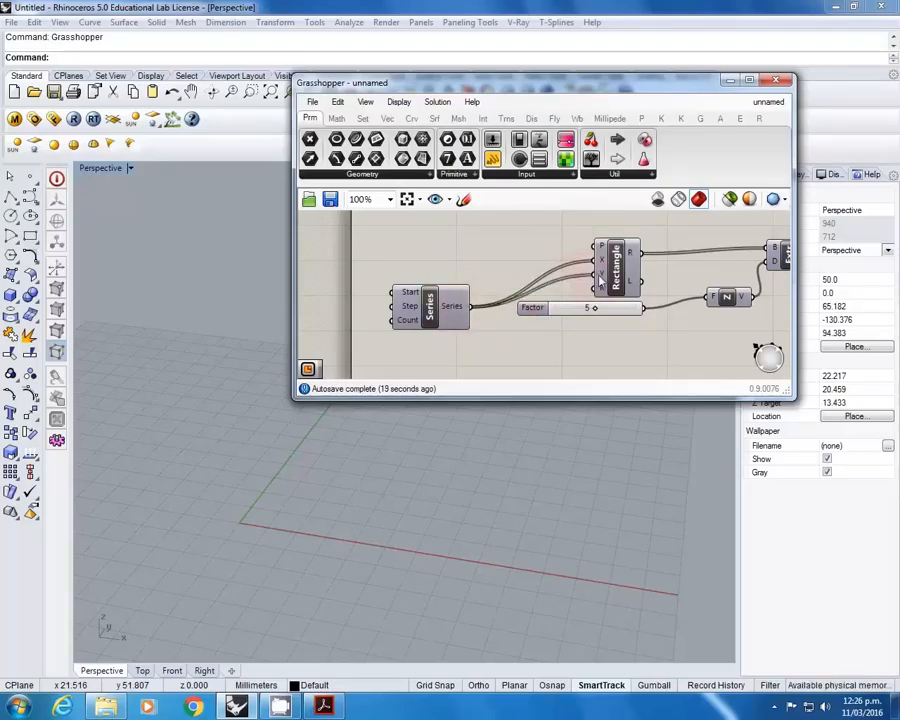
Step: Turn on the preview of the Cap component and deselect it
{"action": "scroll", "coordinate": [591, 283], "scroll_direction": "down", "scroll_amount": 3}
{"action": "right_click", "coordinate": [625, 271]}
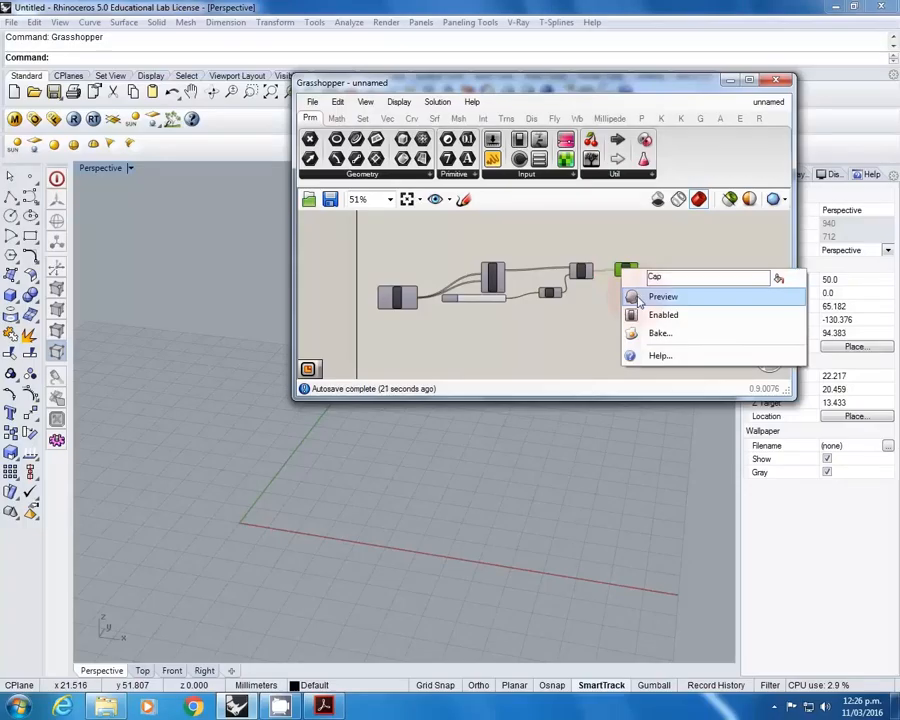
{"action": "left_click", "coordinate": [637, 298]}
{"action": "left_click", "coordinate": [452, 307]}
{"action": "right_click_drag", "start_coordinate": [405, 312], "coordinate": [481, 303]}
{"action": "scroll", "coordinate": [450, 306], "scroll_direction": "up", "scroll_amount": 5}
{"action": "double_click", "coordinate": [377, 283]}
{"action": "type", "text": "10"}
{"action": "key", "text": "Return"}
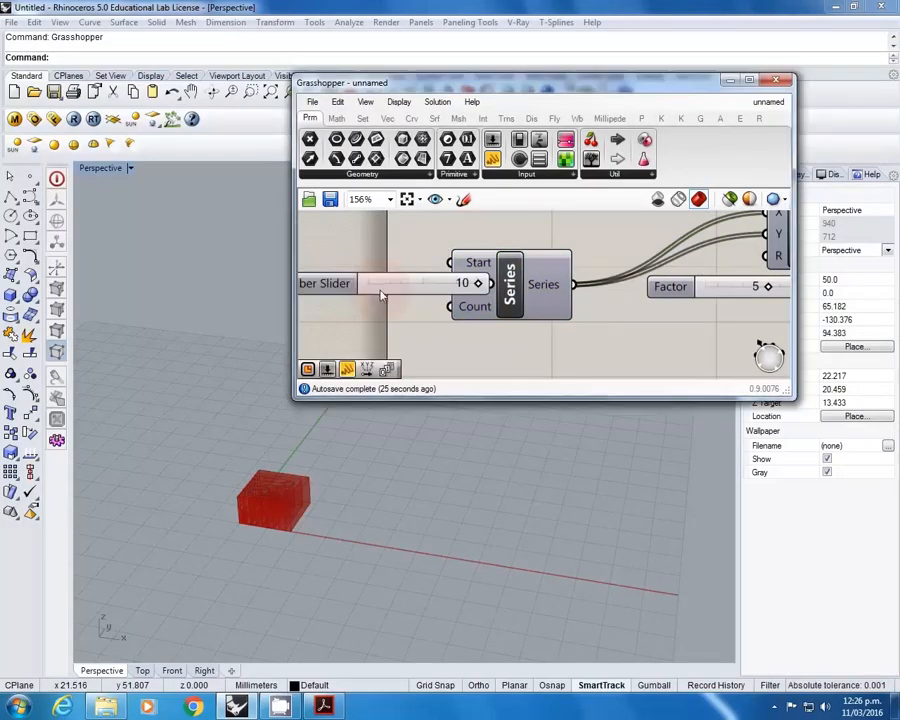
{"action": "left_click_drag", "start_coordinate": [425, 287], "coordinate": [389, 287]}
{"action": "scroll", "coordinate": [391, 287], "scroll_direction": "down", "scroll_amount": 2}
{"action": "right_click_drag", "start_coordinate": [398, 294], "coordinate": [464, 295]}
{"action": "left_click", "coordinate": [462, 296]}
{"action": "left_click_drag", "start_coordinate": [446, 287], "coordinate": [404, 285]}
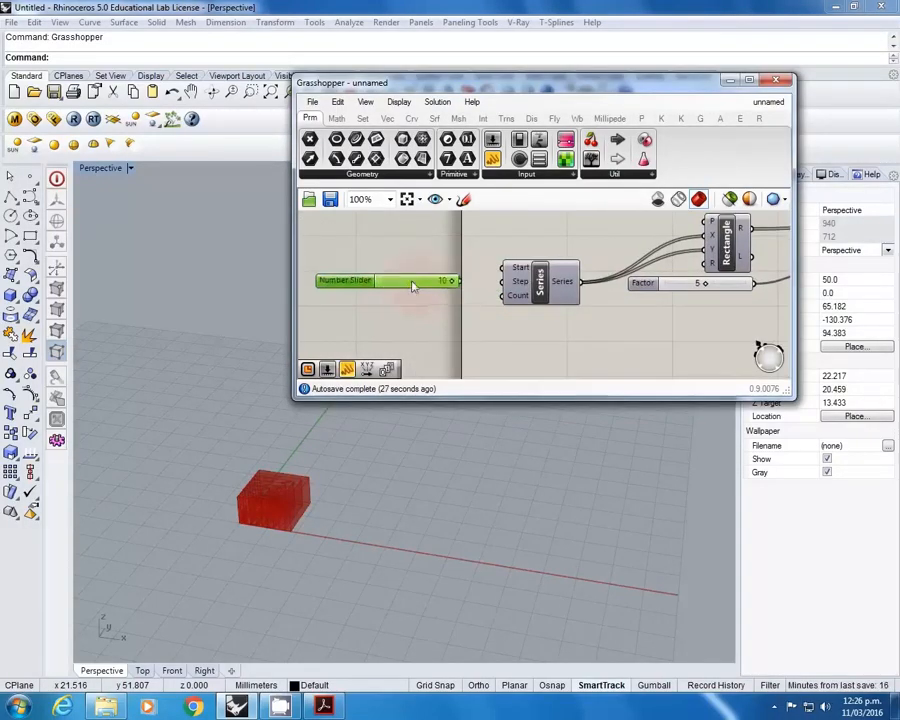
{"action": "key", "text": "Delete"}
Step: Add a number slider starting at 0, connect it to the Series Step input and raise it to 22
{"action": "double_click", "coordinate": [412, 284]}
{"action": "type", "text": "0"}
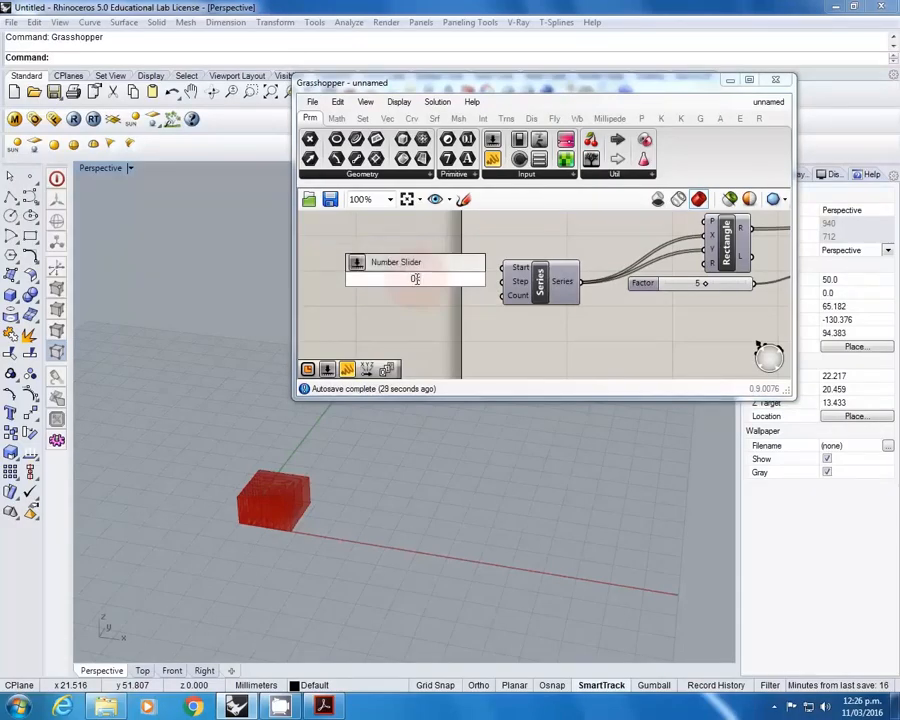
{"action": "key", "text": "Return"}
{"action": "left_click_drag", "start_coordinate": [430, 282], "coordinate": [403, 281]}
{"action": "left_click_drag", "start_coordinate": [457, 280], "coordinate": [502, 281]}
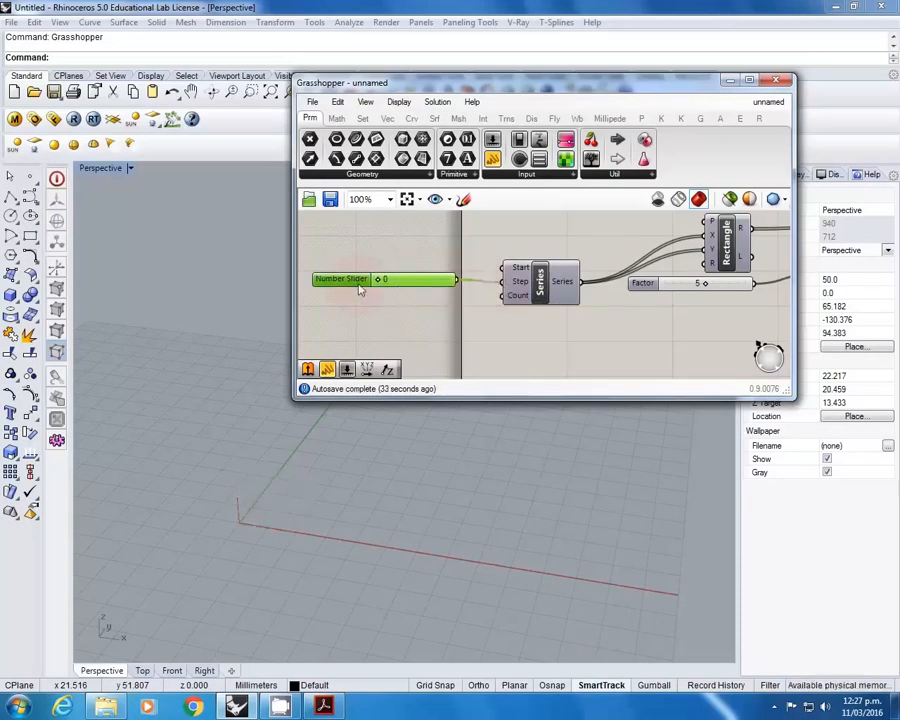
{"action": "left_click_drag", "start_coordinate": [379, 284], "coordinate": [431, 282]}
{"action": "scroll", "coordinate": [553, 302], "scroll_direction": "down", "scroll_amount": 2}
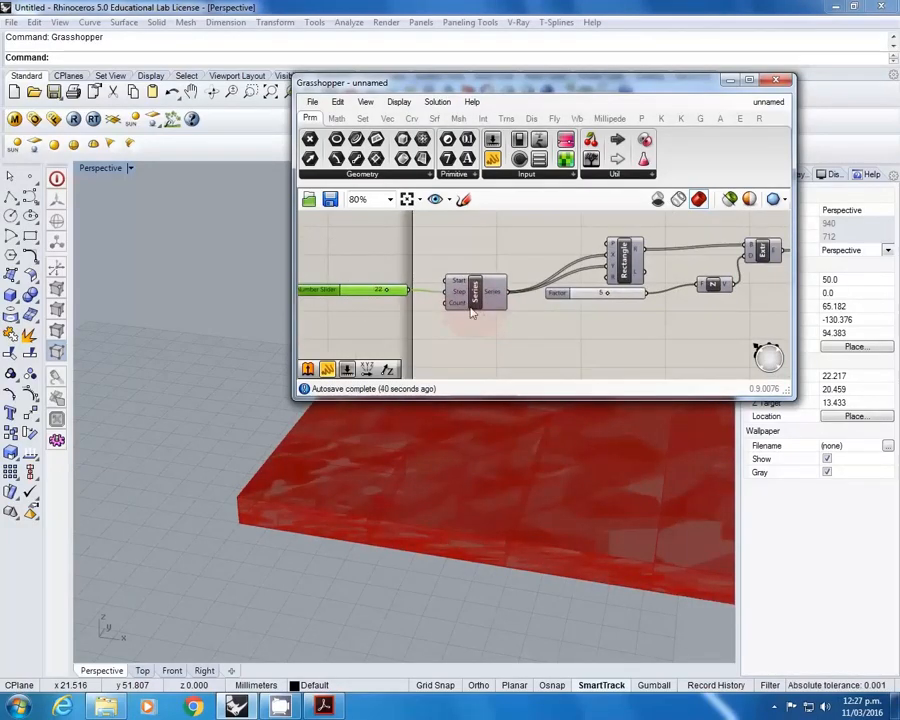
Step: Delete the step slider and the Series component feeding the Rectangle
{"action": "key", "text": "Delete"}
{"action": "left_click", "coordinate": [484, 304]}
{"action": "key", "text": "Delete"}
Step: Add a number slider set to 5, duplicate it and connect the pair to the Rectangle's X and Y inputs
{"action": "double_click", "coordinate": [510, 254]}
{"action": "type", "text": "Number Slider"}
{"action": "key", "text": "Return"}
{"action": "left_click_drag", "start_coordinate": [508, 258], "coordinate": [501, 280], "text": "alt"}
{"action": "left_click_drag", "start_coordinate": [566, 252], "coordinate": [604, 265]}
Step: Add a new Series component and place it below the Extrude and Cap components
{"action": "scroll", "coordinate": [602, 265], "scroll_direction": "down", "scroll_amount": 3}
{"action": "right_click_drag", "start_coordinate": [716, 267], "coordinate": [488, 266]}
{"action": "double_click", "coordinate": [489, 266]}
{"action": "type", "text": "seri"}
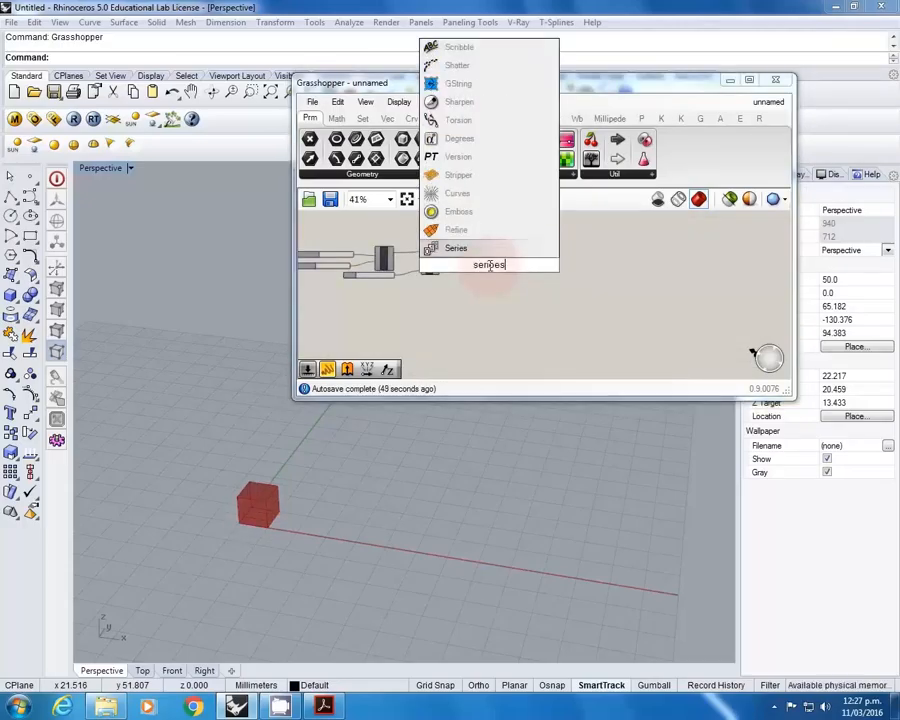
{"action": "key", "text": "Return"}
{"action": "scroll", "coordinate": [489, 262], "scroll_direction": "up", "scroll_amount": 4}
{"action": "left_click_drag", "start_coordinate": [492, 262], "coordinate": [449, 330]}
Step: Add a Move component after Cap, connect Cap's output to its Geometry input and select Move
{"action": "double_click", "coordinate": [630, 250]}
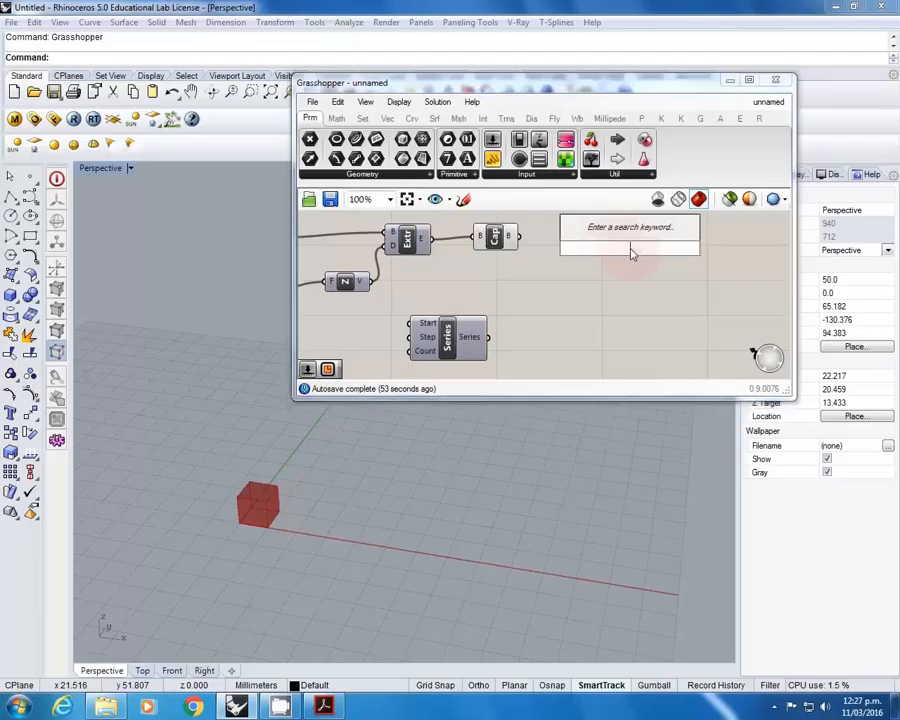
{"action": "type", "text": "move"}
{"action": "key", "text": "Return"}
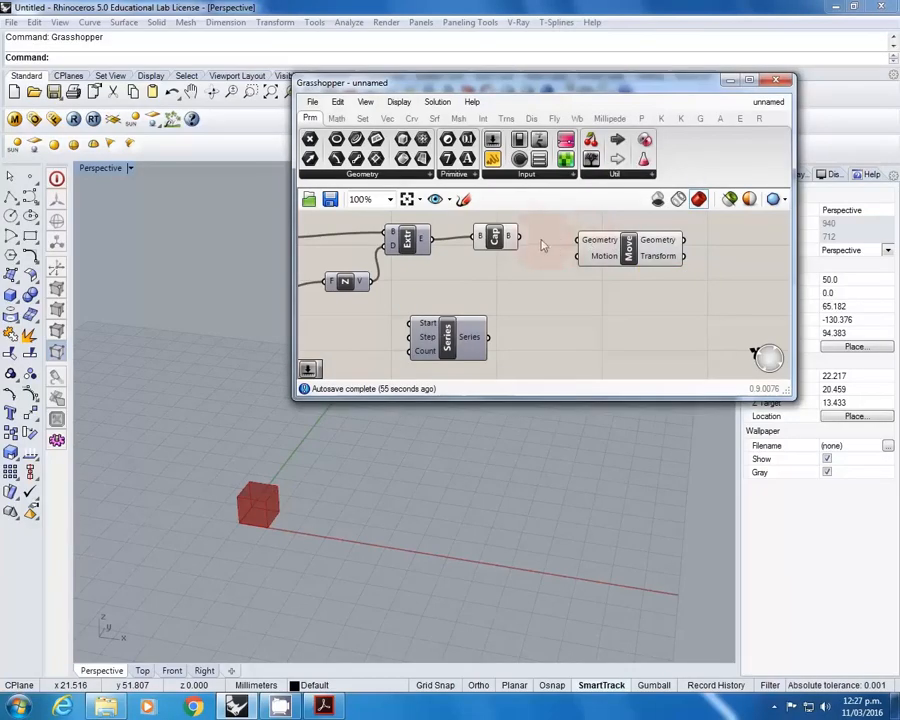
{"action": "scroll", "coordinate": [491, 290], "scroll_direction": "down", "scroll_amount": 3}
{"action": "right_click_drag", "start_coordinate": [370, 292], "coordinate": [469, 276]}
{"action": "scroll", "coordinate": [470, 272], "scroll_direction": "up", "scroll_amount": 3}
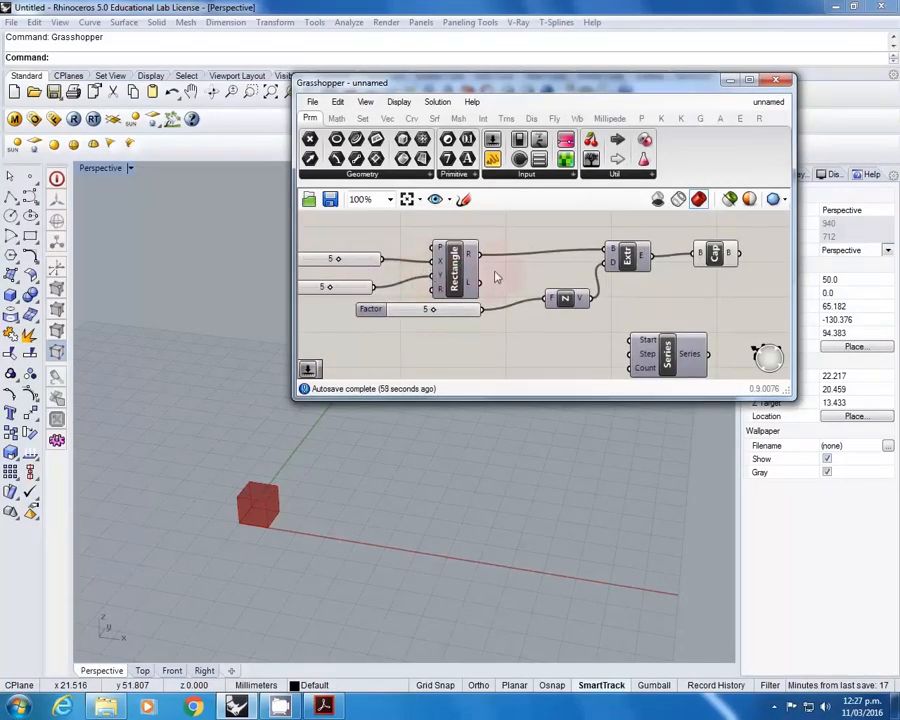
{"action": "right_click_drag", "start_coordinate": [714, 252], "coordinate": [591, 258]}
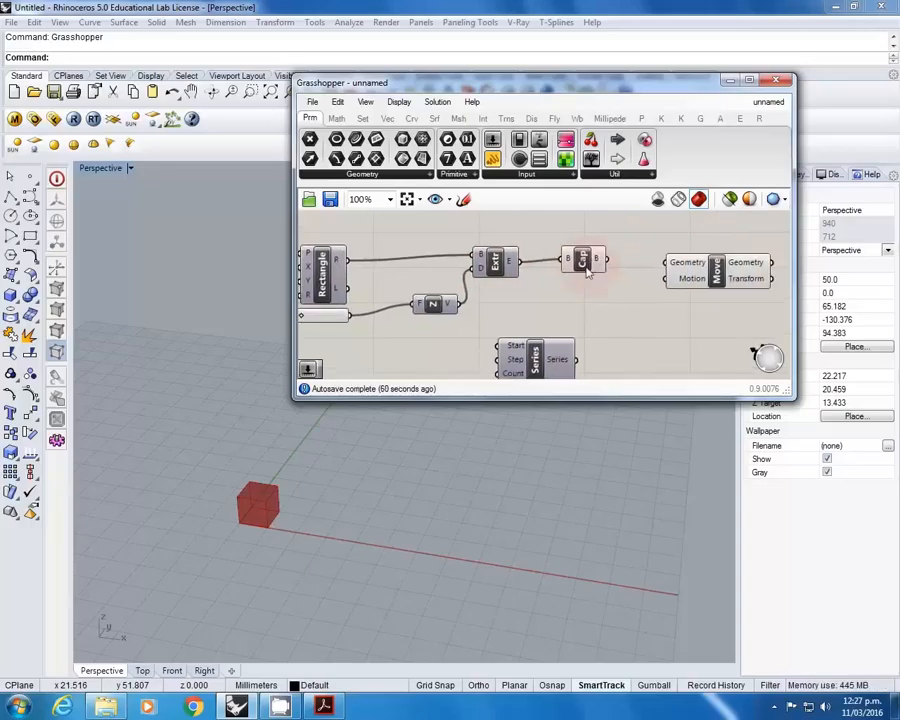
{"action": "right_click_drag", "start_coordinate": [581, 305], "coordinate": [560, 305]}
{"action": "left_click_drag", "start_coordinate": [595, 264], "coordinate": [643, 264]}
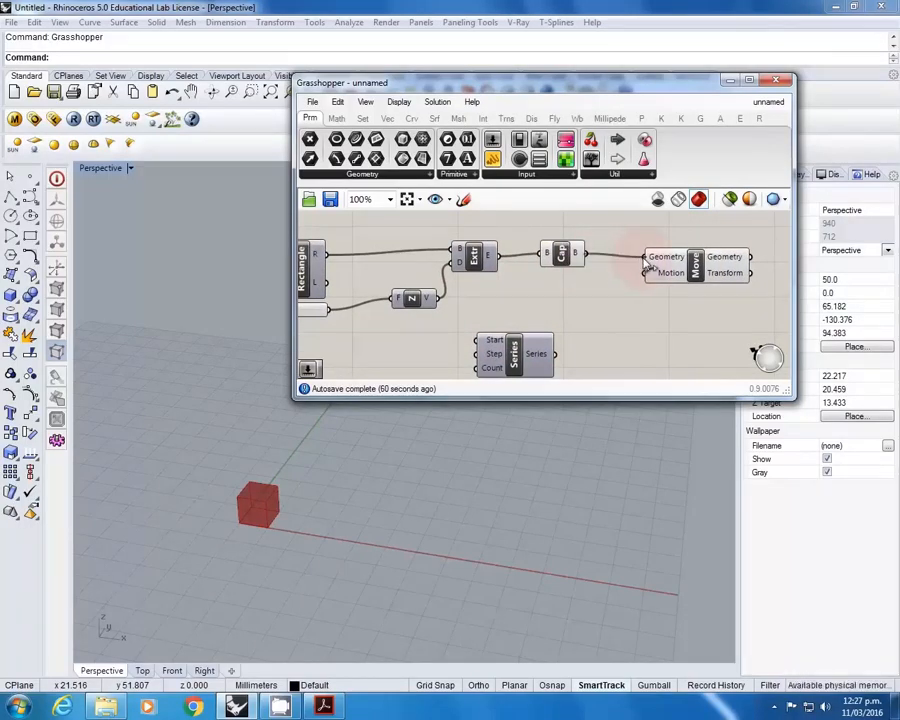
{"action": "right_click_drag", "start_coordinate": [648, 270], "coordinate": [555, 275]}
{"action": "left_click", "coordinate": [557, 280]}
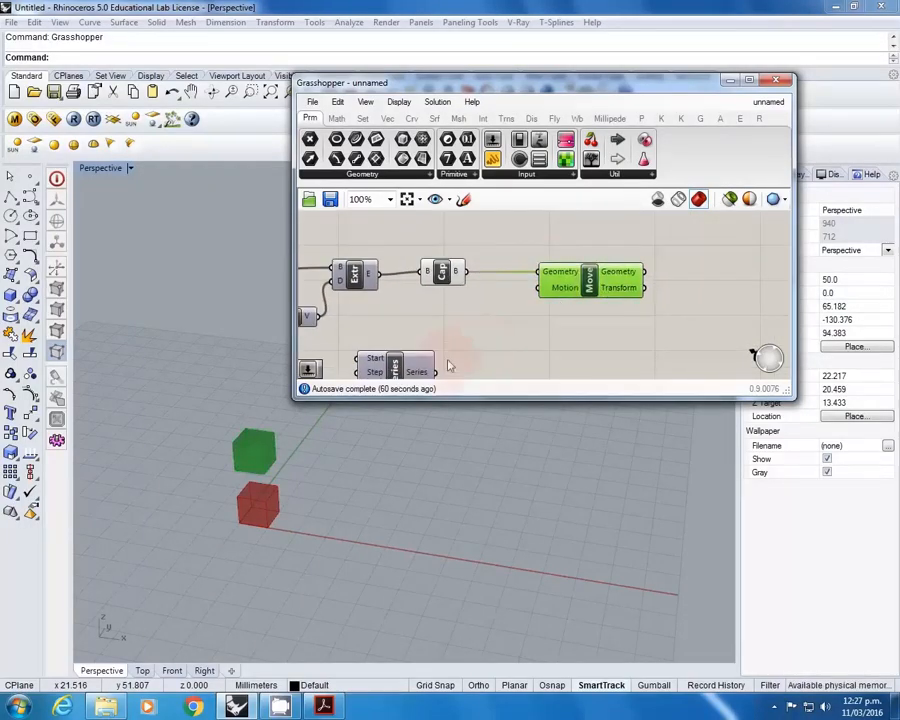
Step: Add a Vector XYZ component between Series and Move and connect its Vector output to Move's Motion input
{"action": "right_click_drag", "start_coordinate": [445, 375], "coordinate": [558, 290]}
{"action": "double_click", "coordinate": [558, 288]}
{"action": "type", "text": "vector"}
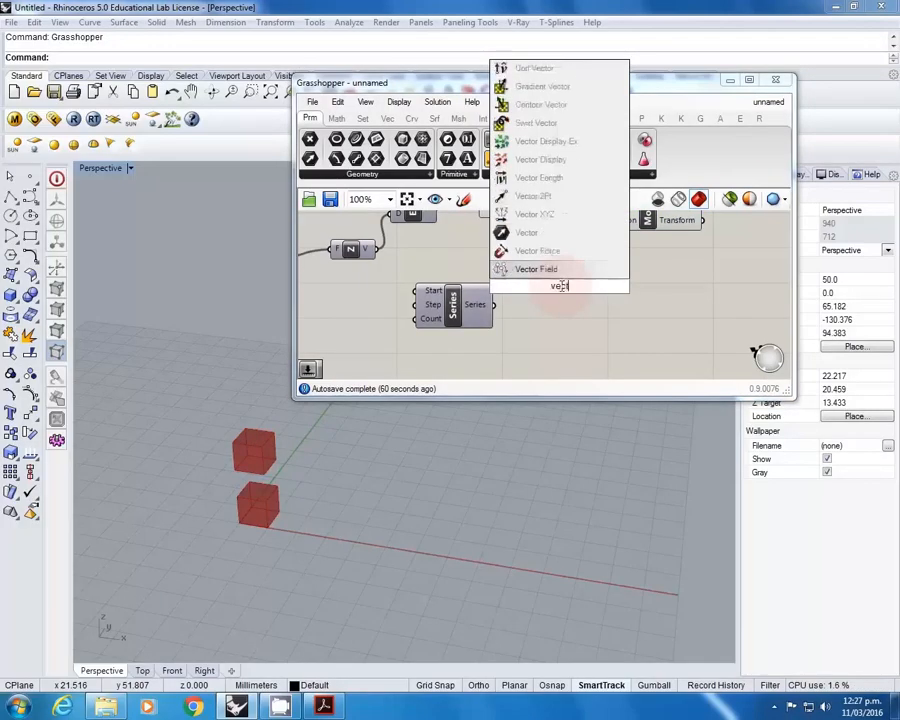
{"action": "left_click", "coordinate": [534, 141]}
{"action": "right_click_drag", "start_coordinate": [502, 305], "coordinate": [480, 325]}
{"action": "left_click_drag", "start_coordinate": [450, 325], "coordinate": [423, 327]}
{"action": "left_click_drag", "start_coordinate": [625, 232], "coordinate": [740, 232]}
{"action": "left_click_drag", "start_coordinate": [590, 292], "coordinate": [685, 243]}
{"action": "right_click_drag", "start_coordinate": [705, 257], "coordinate": [618, 268]}
{"action": "left_click", "coordinate": [633, 247]}
Step: Connect Series to the X and Y component inputs of Vector XYZ and graft the X component input
{"action": "right_click_drag", "start_coordinate": [388, 319], "coordinate": [480, 285]}
{"action": "left_click_drag", "start_coordinate": [439, 313], "coordinate": [417, 306]}
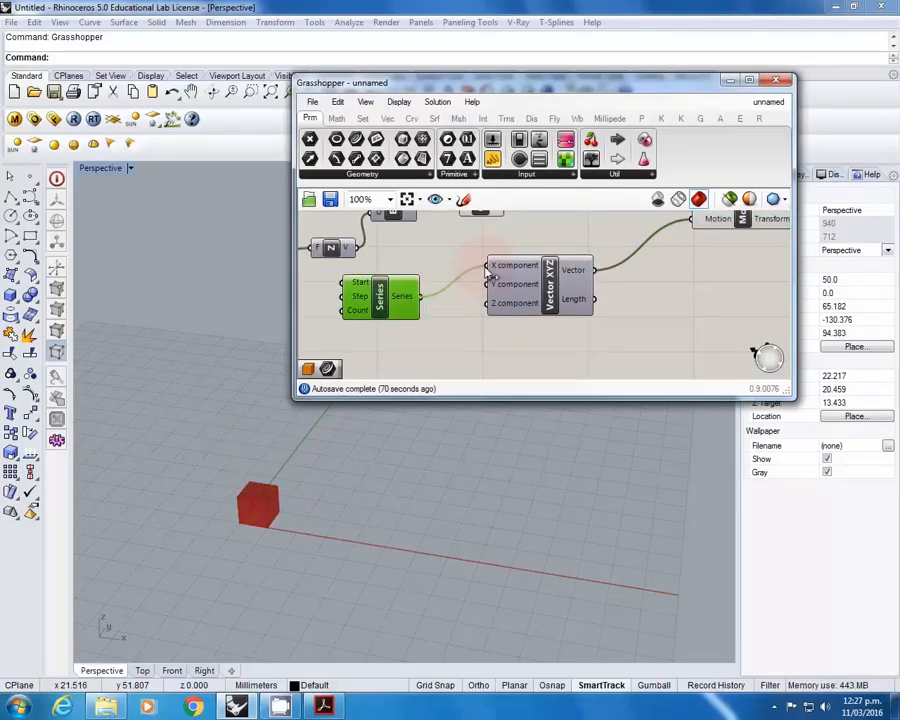
{"action": "left_click_drag", "start_coordinate": [486, 269], "coordinate": [486, 269]}
{"action": "left_click_drag", "start_coordinate": [428, 301], "coordinate": [490, 284]}
{"action": "right_click", "coordinate": [516, 266]}
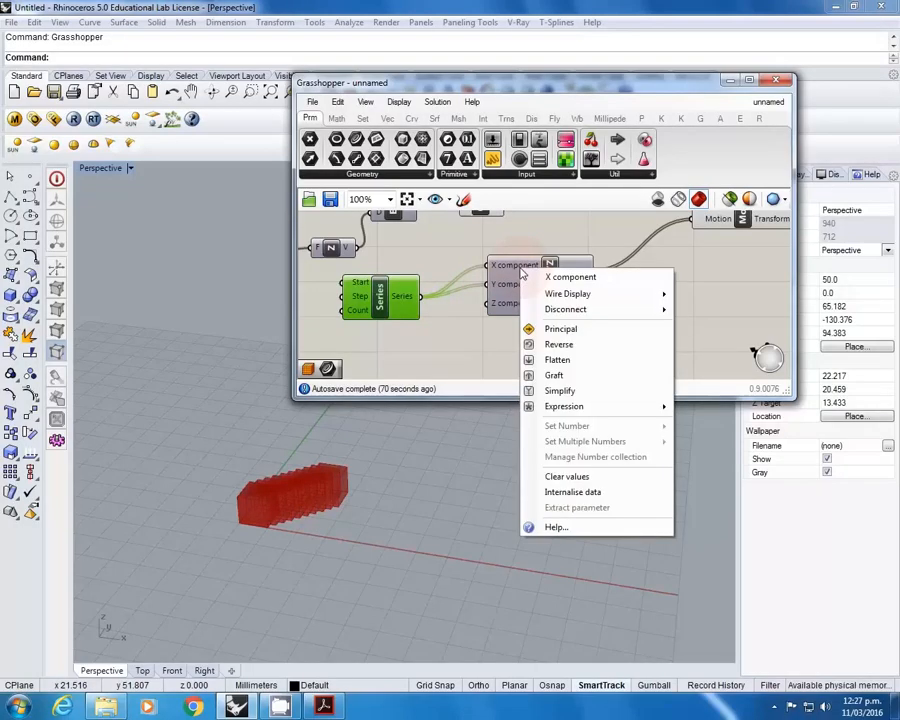
{"action": "left_click", "coordinate": [545, 375]}
Step: Add a number slider starting at 0, connect it to the Series Step input and raise it to 9
{"action": "right_click_drag", "start_coordinate": [426, 330], "coordinate": [516, 320]}
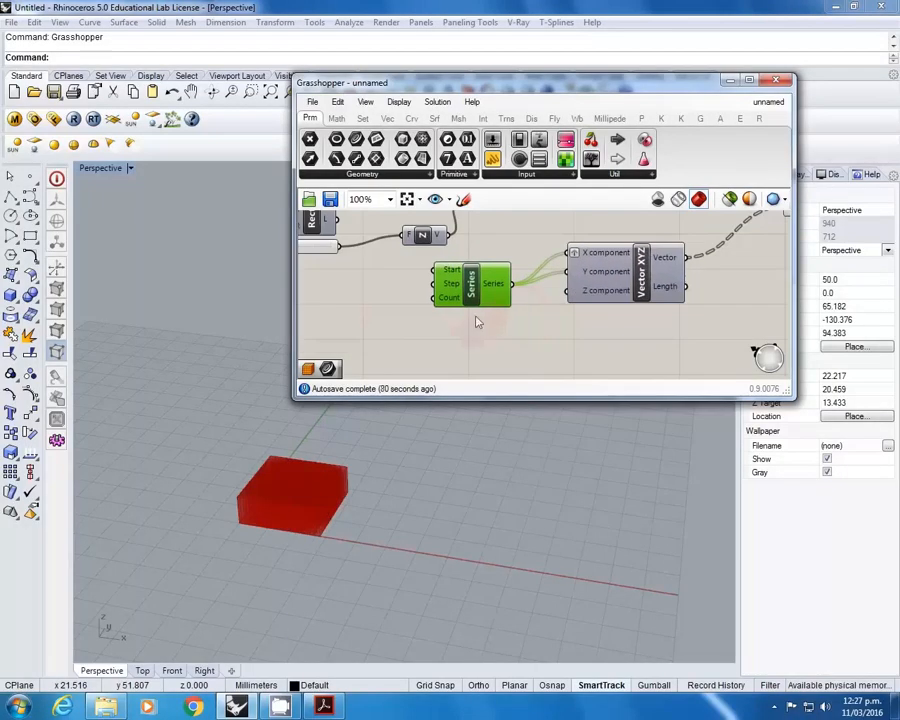
{"action": "double_click", "coordinate": [389, 304]}
{"action": "type", "text": "number slider"}
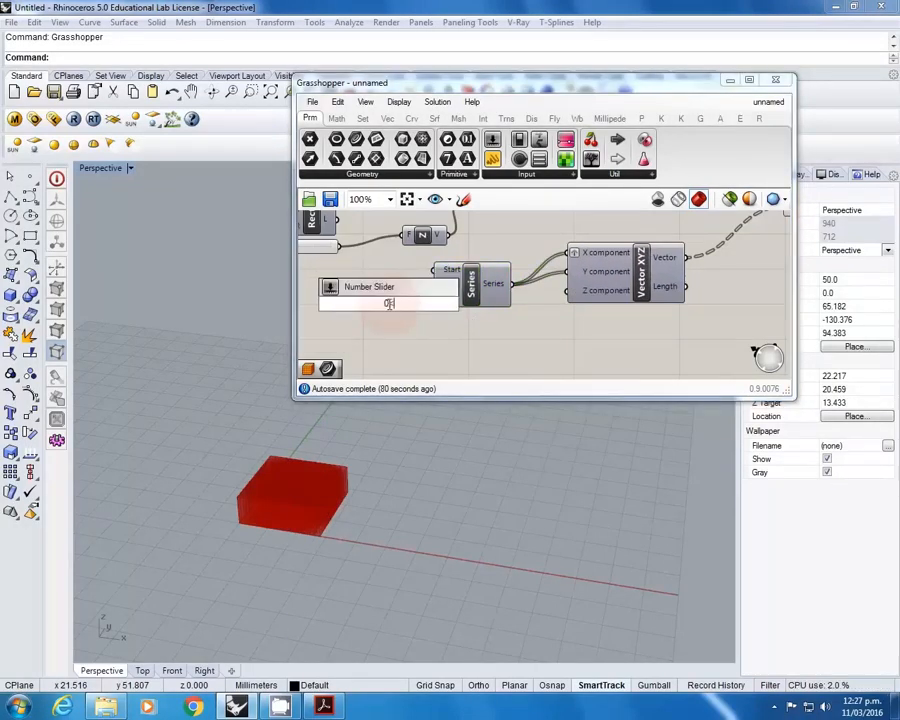
{"action": "key", "text": "Return"}
{"action": "right_click_drag", "start_coordinate": [390, 300], "coordinate": [538, 288]}
{"action": "left_click_drag", "start_coordinate": [538, 288], "coordinate": [472, 289]}
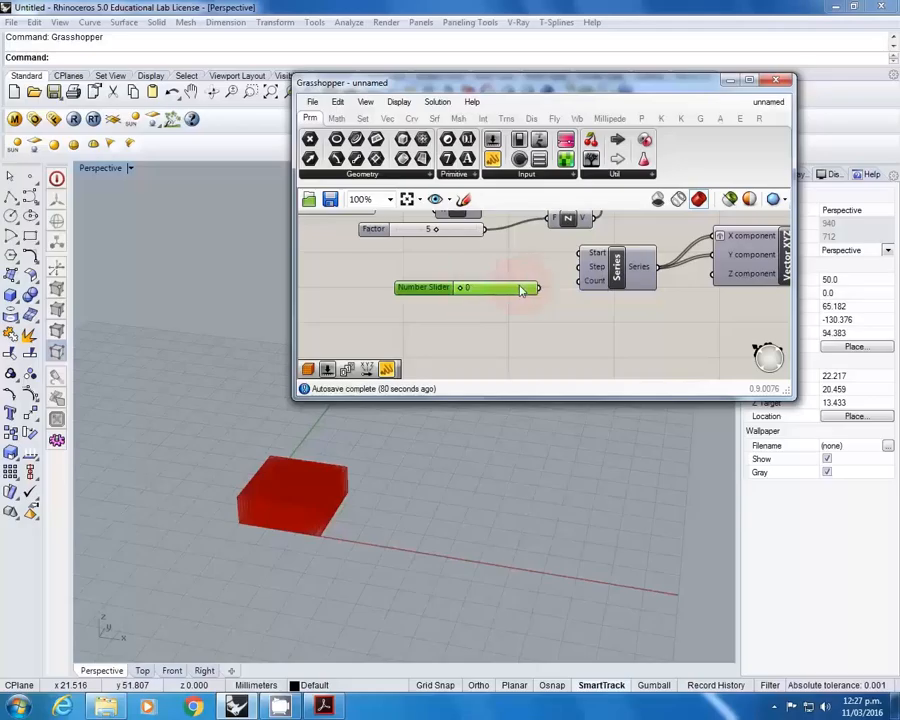
{"action": "left_click_drag", "start_coordinate": [578, 270], "coordinate": [579, 267]}
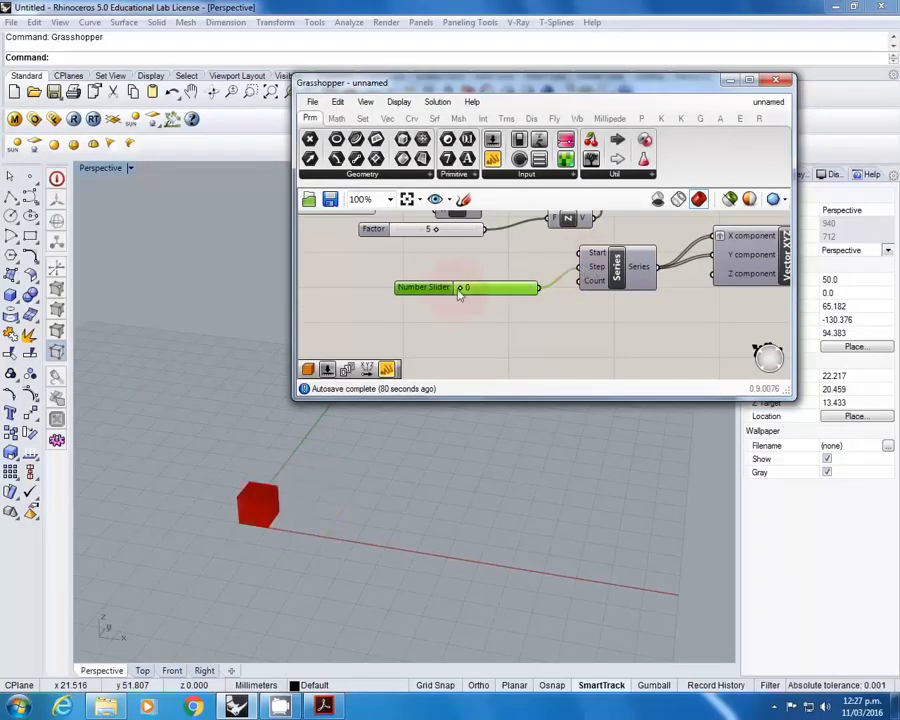
{"action": "left_click_drag", "start_coordinate": [463, 289], "coordinate": [493, 289]}
Step: Examine the grid of boxes from several angles and distances together with the Series and Vector XYZ wiring
{"action": "scroll", "coordinate": [418, 478], "scroll_direction": "down", "scroll_amount": 16}
{"action": "scroll", "coordinate": [416, 478], "scroll_direction": "up", "scroll_amount": 10}
{"action": "right_click_drag", "start_coordinate": [416, 478], "coordinate": [422, 537]}
{"action": "scroll", "coordinate": [455, 470], "scroll_direction": "up", "scroll_amount": 4}
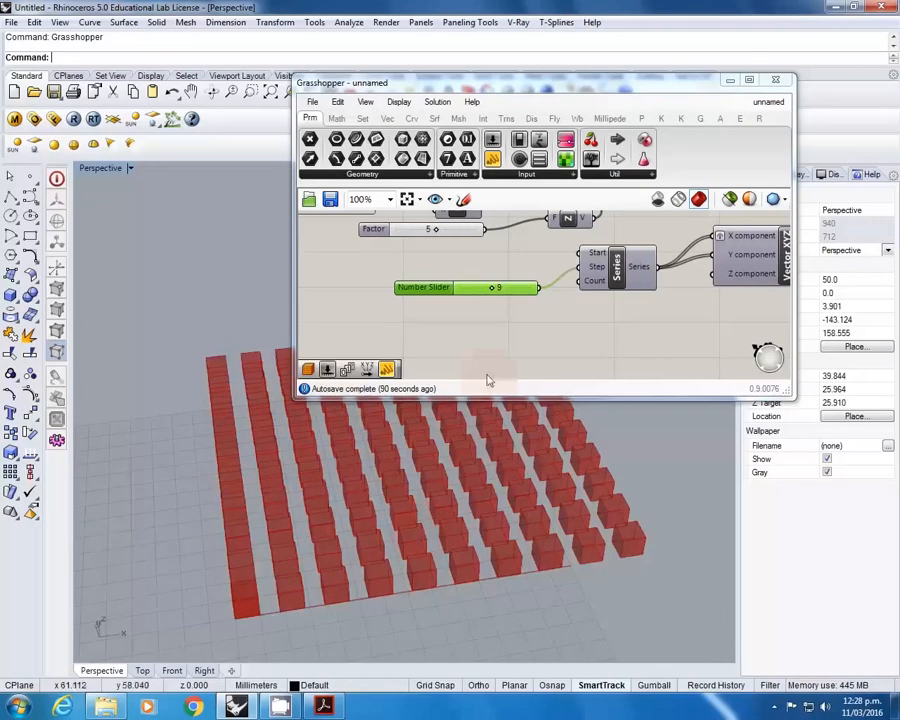
{"action": "right_click_drag", "start_coordinate": [553, 324], "coordinate": [491, 343]}
{"action": "right_click_drag", "start_coordinate": [392, 514], "coordinate": [425, 480]}
{"action": "right_click_drag", "start_coordinate": [271, 349], "coordinate": [575, 335]}
{"action": "right_click_drag", "start_coordinate": [480, 450], "coordinate": [396, 535]}
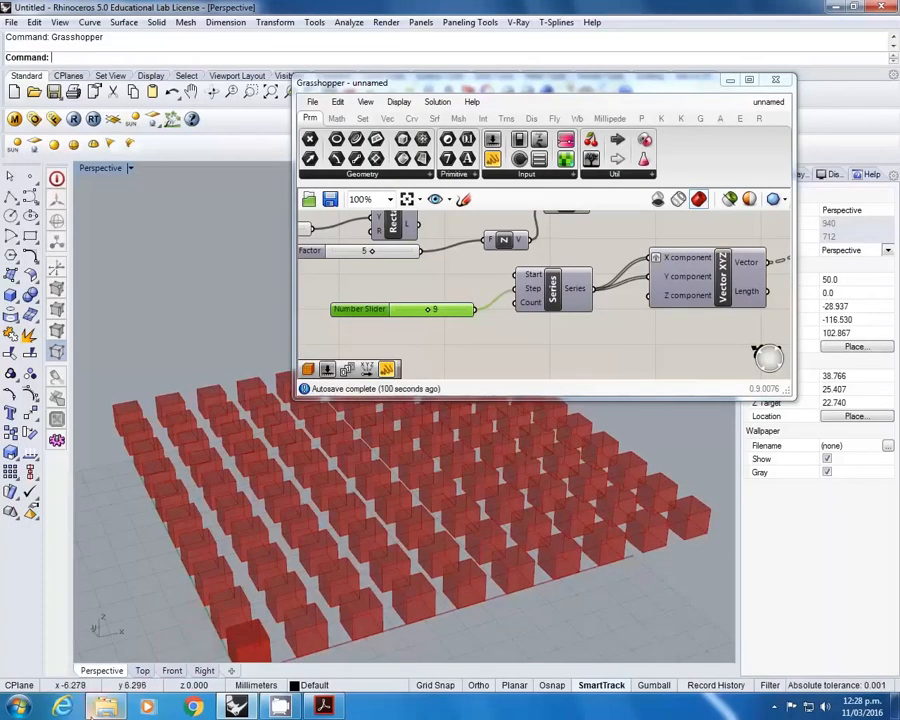
Step: Load the OML Facade Grasshopper definition from the OML TUTORIAL folder onto the Grasshopper canvas
{"action": "mouse_move", "coordinate": [105, 706]}
{"action": "left_click", "coordinate": [95, 600]}
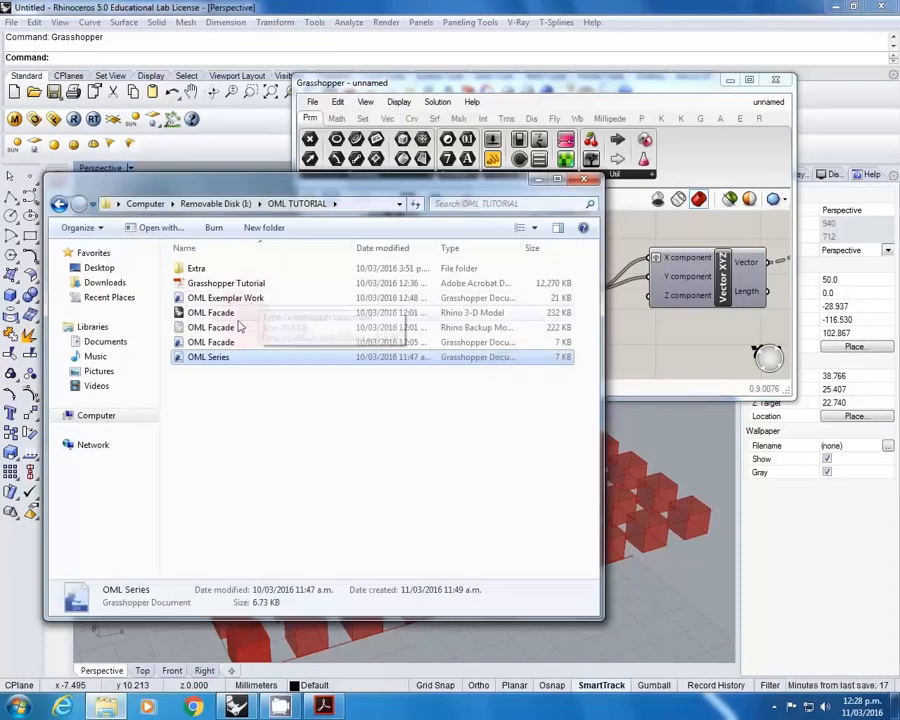
{"action": "left_click_drag", "start_coordinate": [212, 343], "coordinate": [718, 324]}
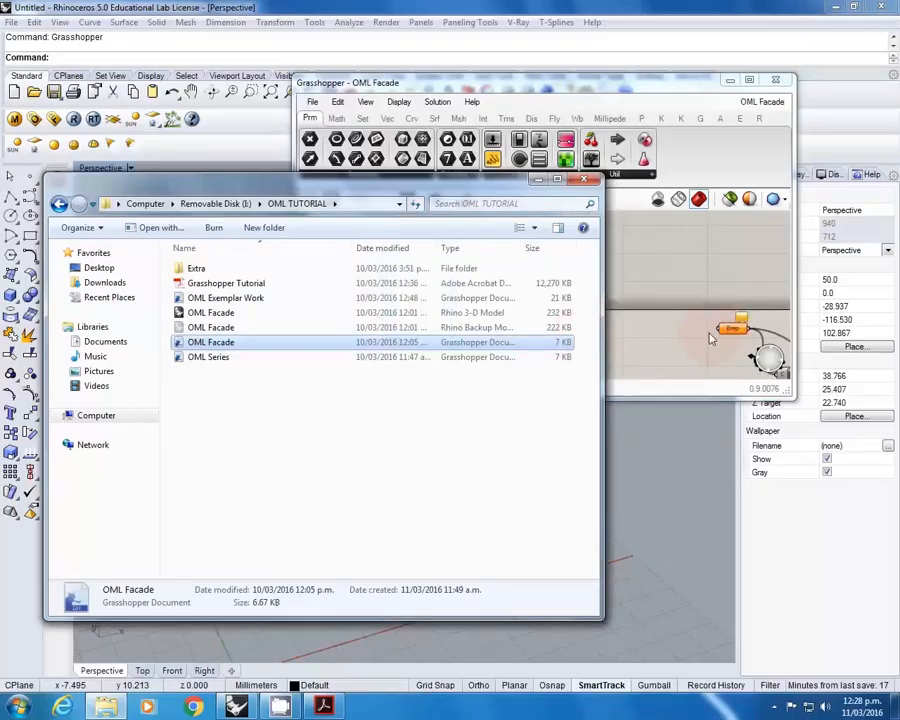
{"action": "left_click", "coordinate": [685, 339]}
{"action": "right_click_drag", "start_coordinate": [685, 339], "coordinate": [587, 293]}
Step: Open the OML Facade Rhino 3-D model from the OML TUTORIAL folder and decline the V-Ray bug report
{"action": "left_click", "coordinate": [105, 706]}
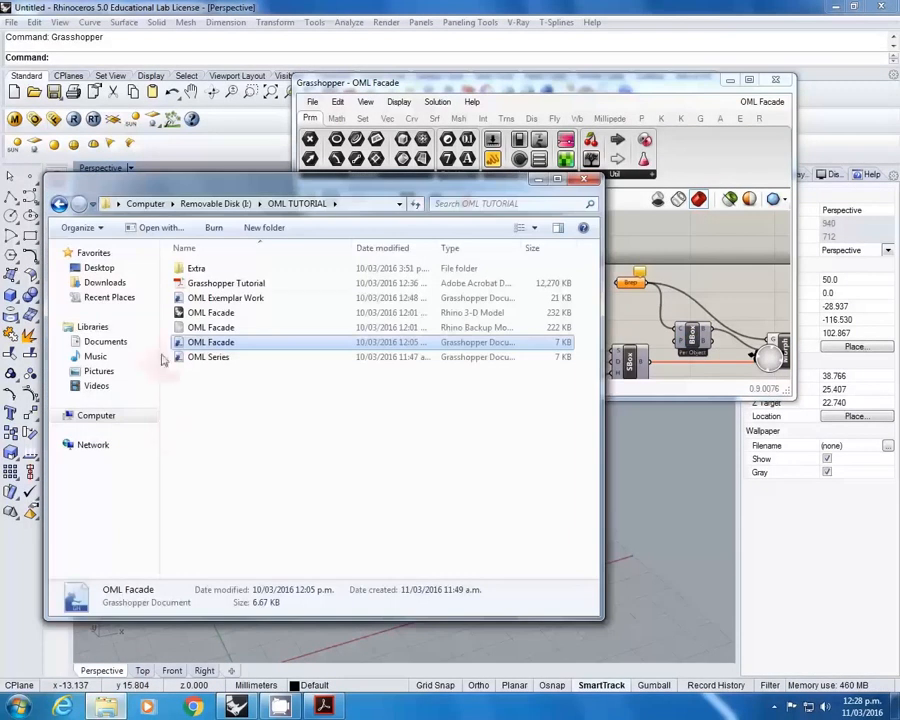
{"action": "left_click", "coordinate": [207, 313]}
{"action": "key", "text": "Return"}
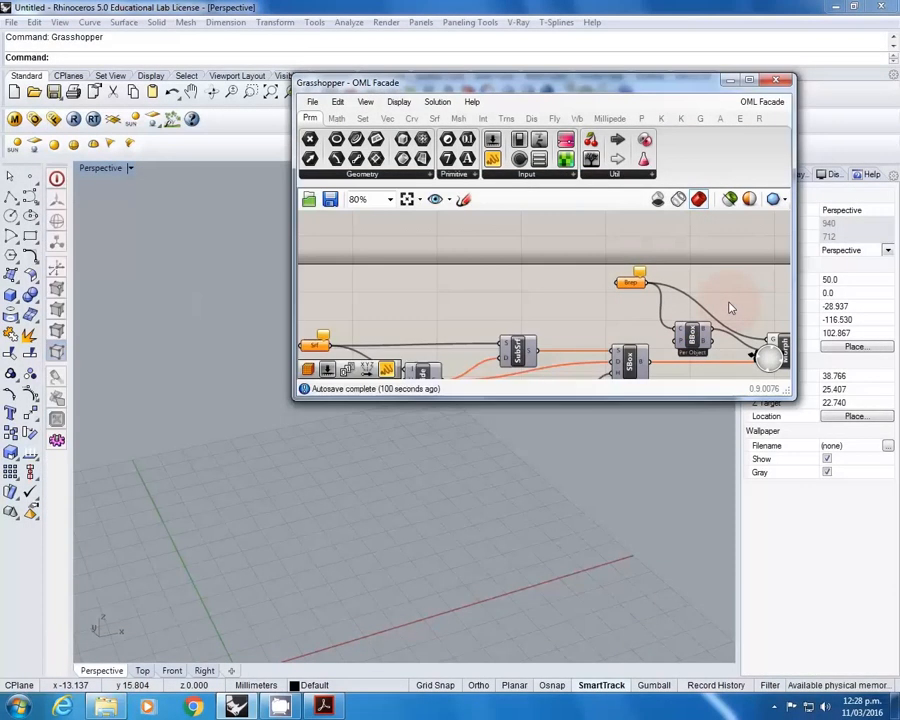
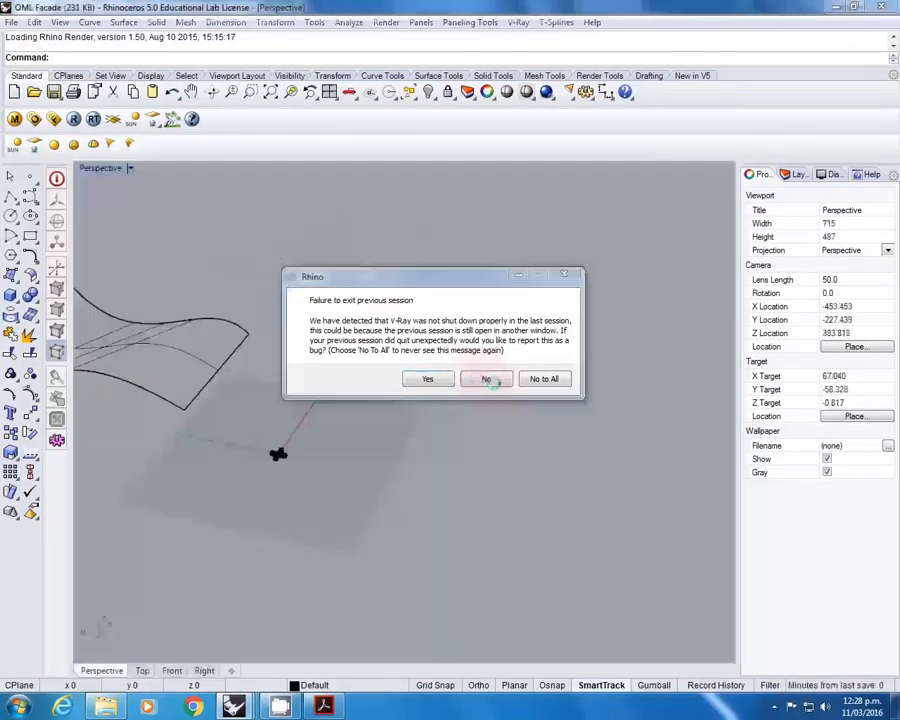
{"action": "left_click", "coordinate": [494, 384]}
Step: Launch Grasshopper in the OML Facade model and move its window clear of the facade surface
{"action": "type", "text": "Grasshopper"}
{"action": "key", "text": "Return"}
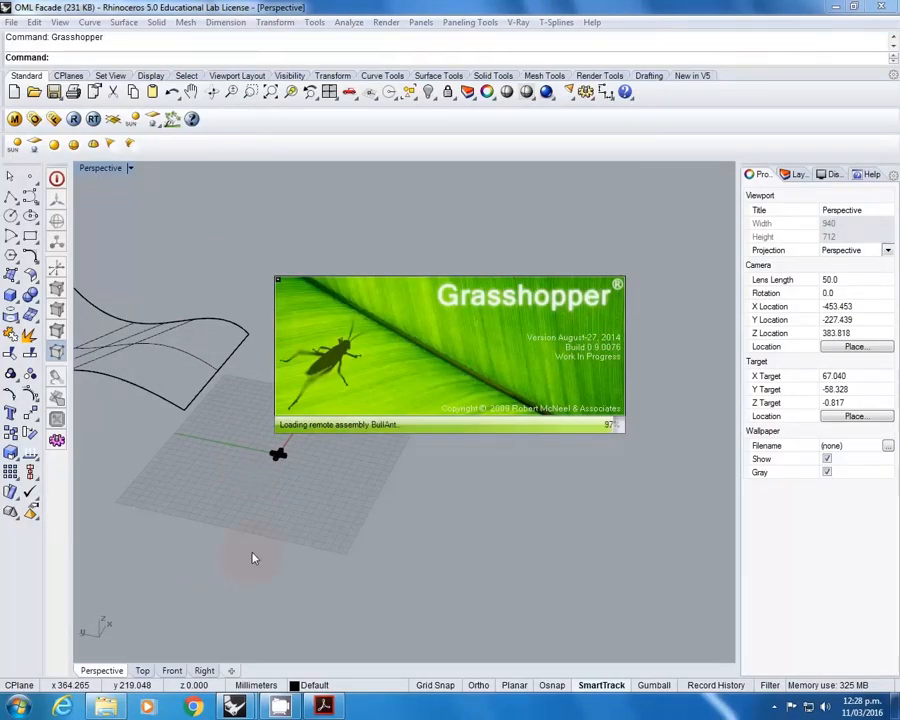
{"action": "left_click", "coordinate": [235, 273]}
{"action": "left_click_drag", "start_coordinate": [331, 82], "coordinate": [520, 69]}
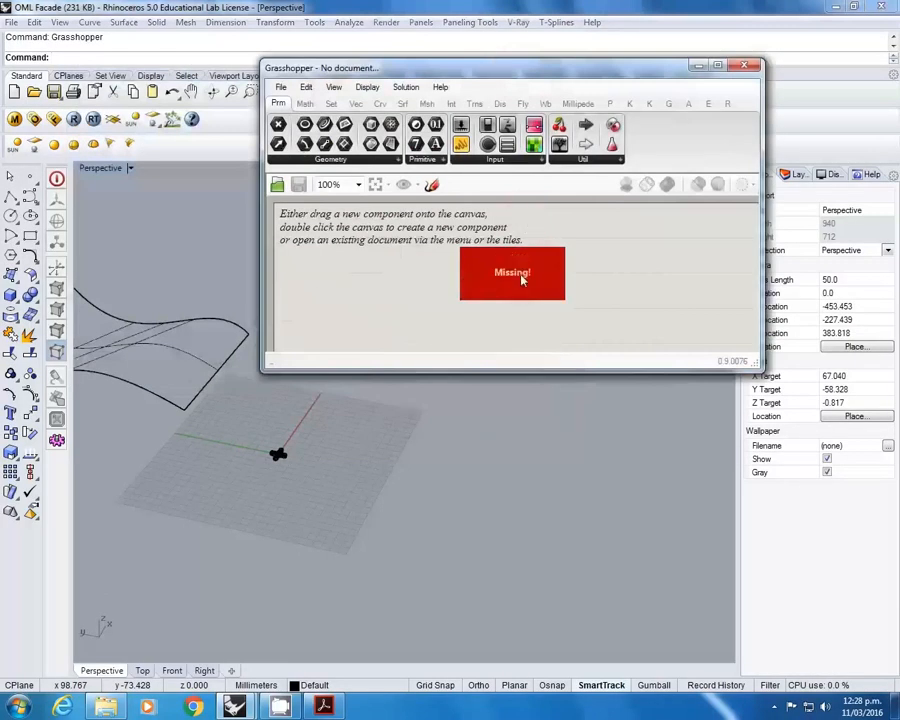
Step: Load the OML Facade Grasshopper definition from the OML TUTORIAL folder alongside the opened facade model
{"action": "left_click", "coordinate": [103, 706]}
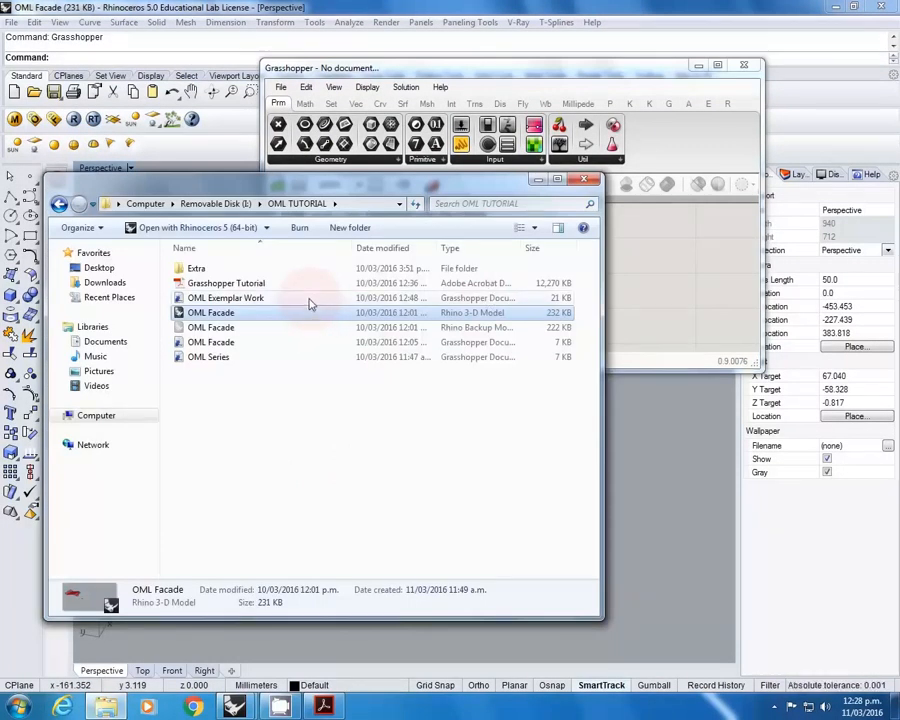
{"action": "left_click_drag", "start_coordinate": [250, 342], "coordinate": [620, 282]}
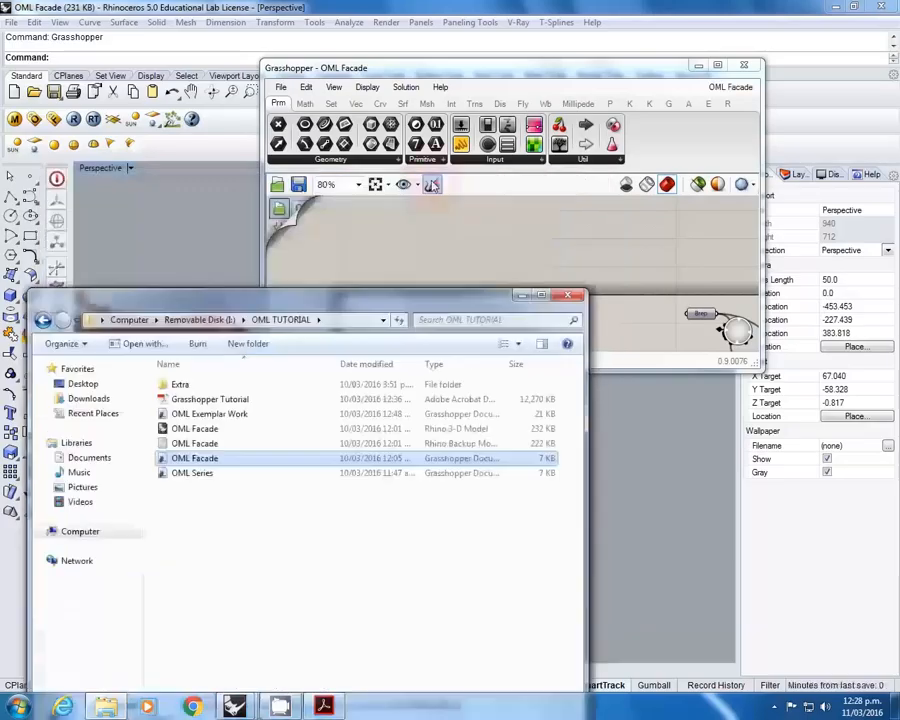
{"action": "left_click", "coordinate": [431, 185]}
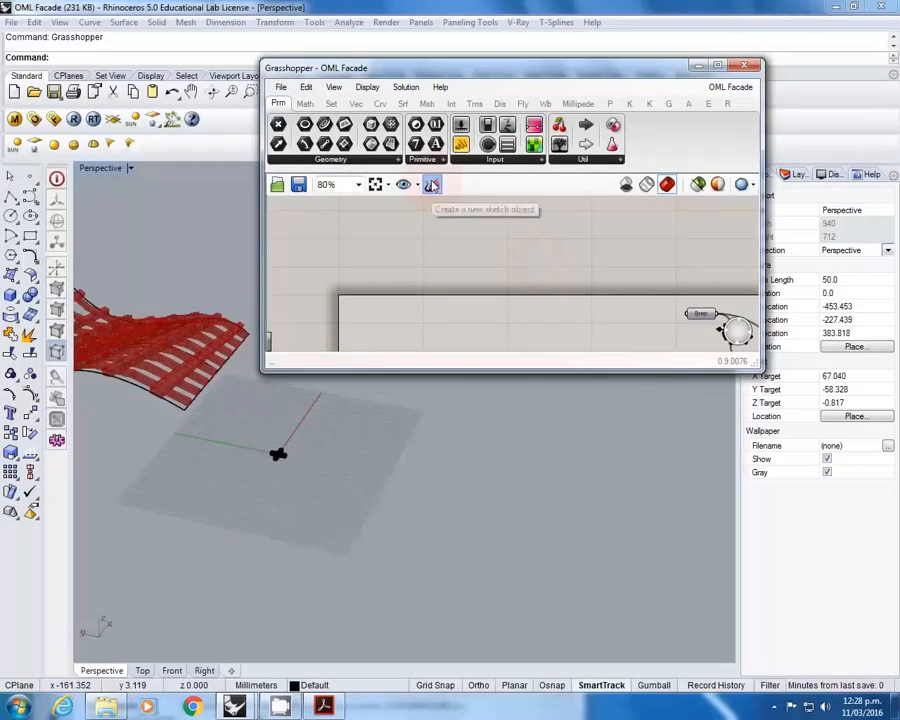
Step: Examine the cross-shaped object near the model origin and the Srf input at the start of the definition
{"action": "right_click_drag", "start_coordinate": [307, 464], "coordinate": [335, 440]}
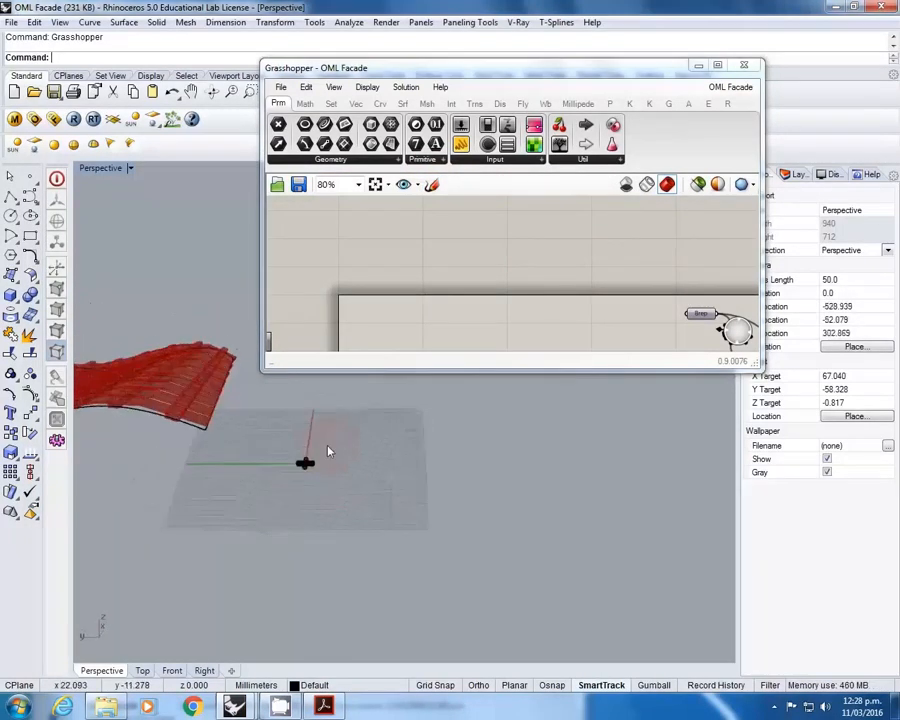
{"action": "scroll", "coordinate": [334, 440], "scroll_direction": "up", "scroll_amount": 8}
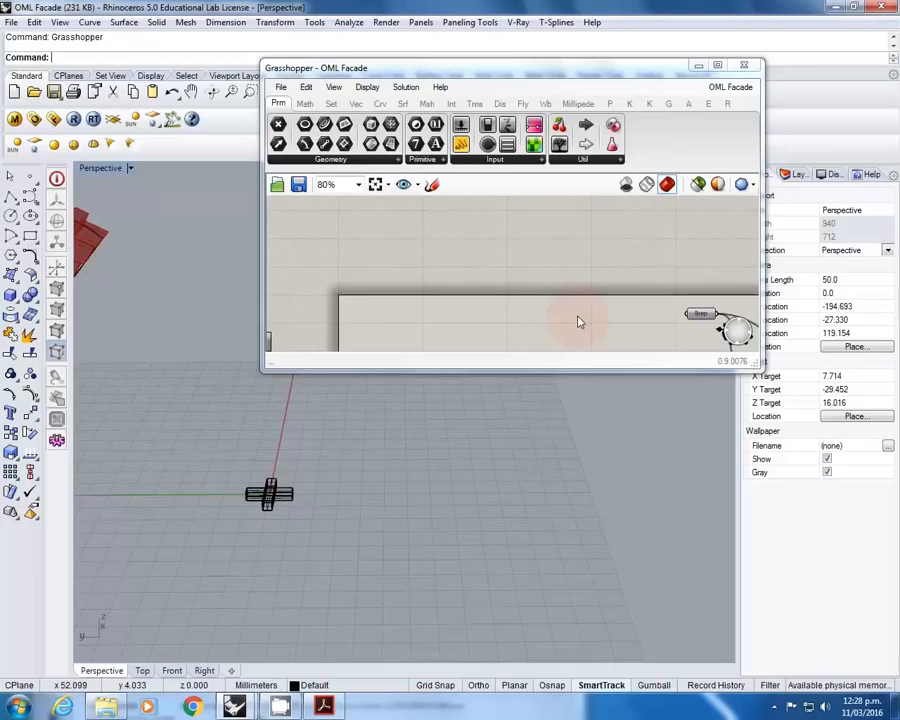
{"action": "right_click_drag", "start_coordinate": [628, 336], "coordinate": [546, 296]}
{"action": "right_click", "coordinate": [545, 294]}
{"action": "left_click", "coordinate": [349, 502]}
{"action": "scroll", "coordinate": [303, 492], "scroll_direction": "up", "scroll_amount": 4}
{"action": "right_click_drag", "start_coordinate": [371, 291], "coordinate": [508, 237]}
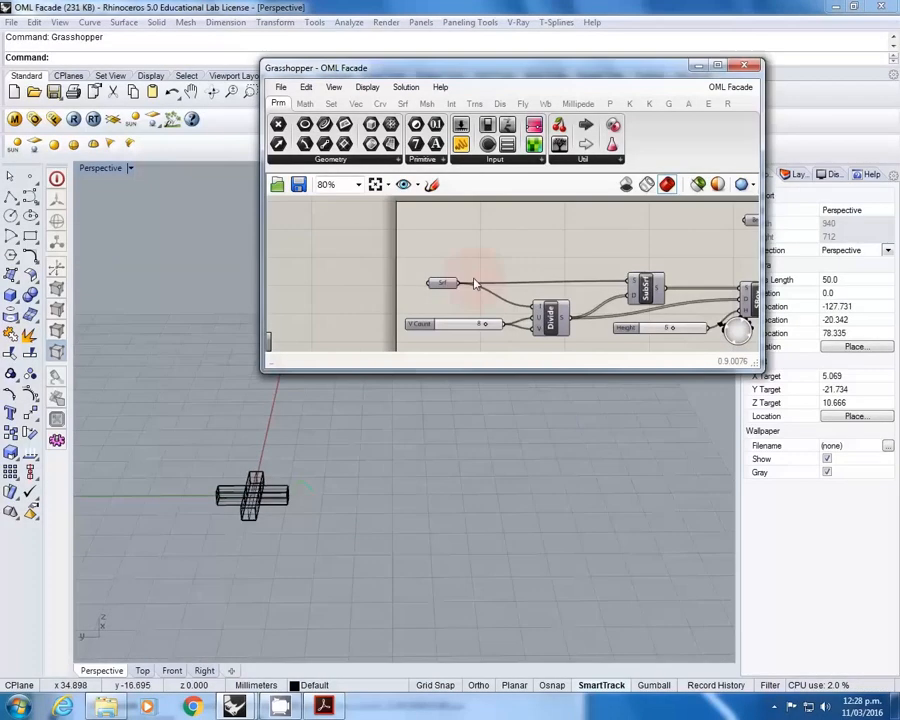
{"action": "scroll", "coordinate": [450, 291], "scroll_direction": "up", "scroll_amount": 2}
{"action": "right_click_drag", "start_coordinate": [442, 282], "coordinate": [448, 315]}
Step: Add a Box parameter and a Surface parameter above the existing Srf input on the canvas
{"action": "double_click", "coordinate": [450, 243]}
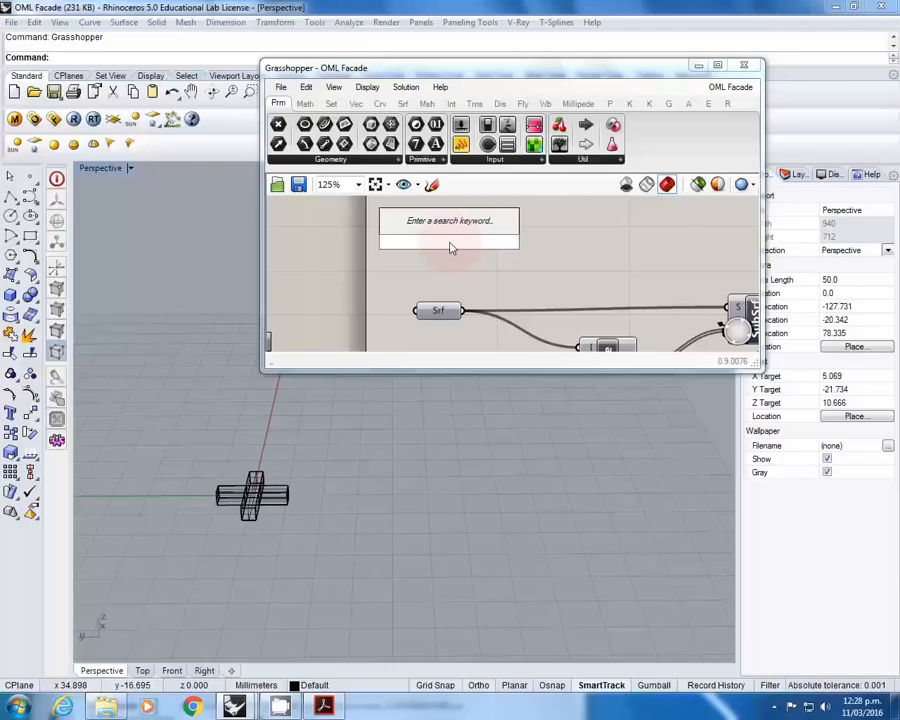
{"action": "type", "text": "box"}
{"action": "key", "text": "Return"}
{"action": "double_click", "coordinate": [453, 270]}
{"action": "type", "text": "srf"}
{"action": "key", "text": "BackSpace"}
{"action": "key", "text": "BackSpace"}
{"action": "key", "text": "BackSpace"}
{"action": "type", "text": "surface"}
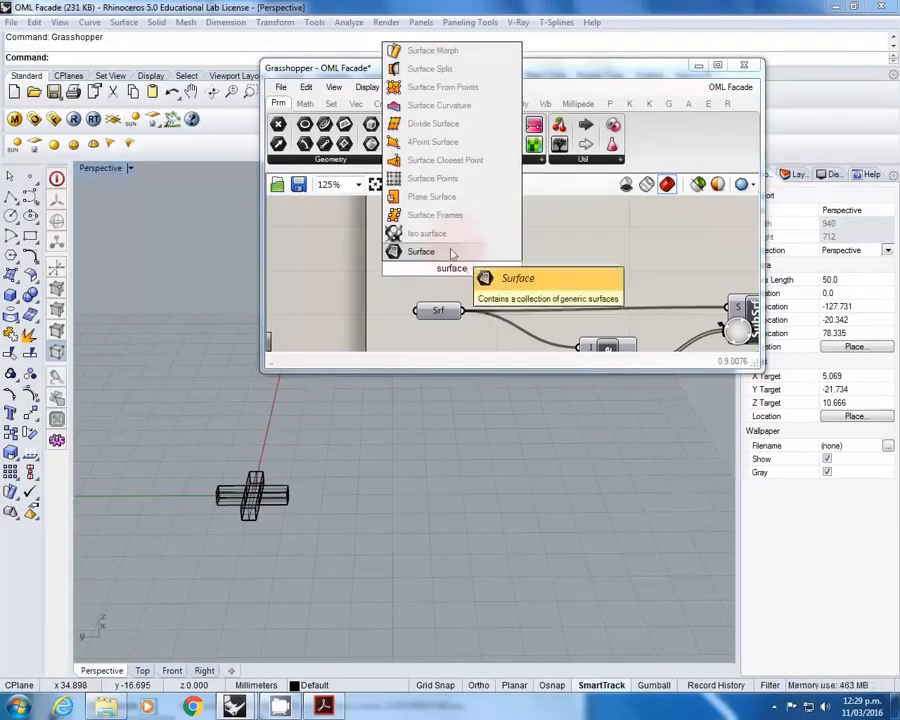
{"action": "key", "text": "Return"}
Step: Add a Point parameter and a Curve parameter beside the new Box and Srf parameters
{"action": "double_click", "coordinate": [535, 247]}
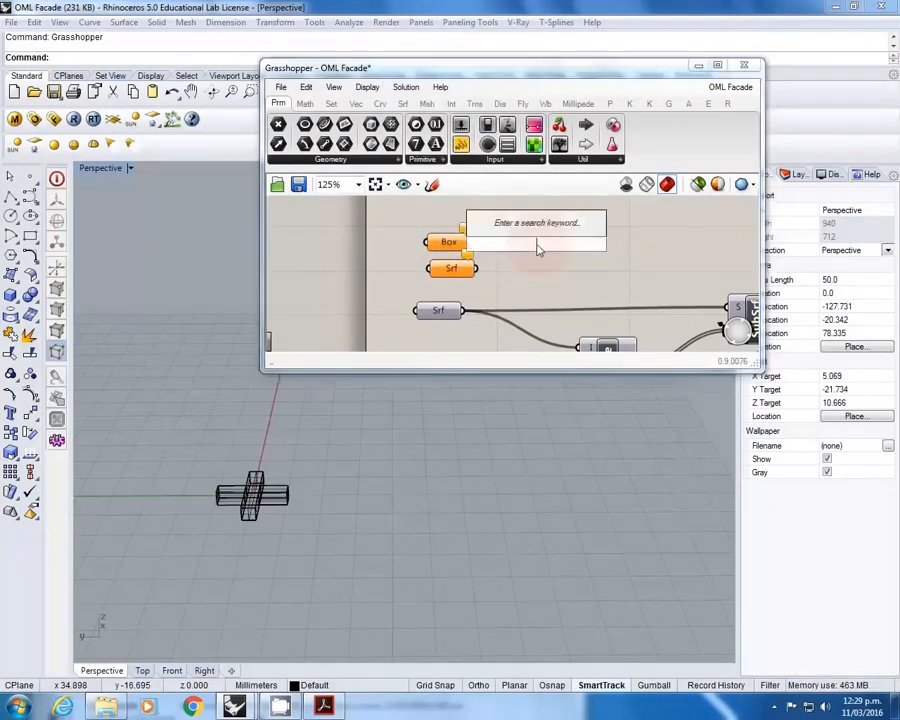
{"action": "type", "text": "point"}
{"action": "key", "text": "Return"}
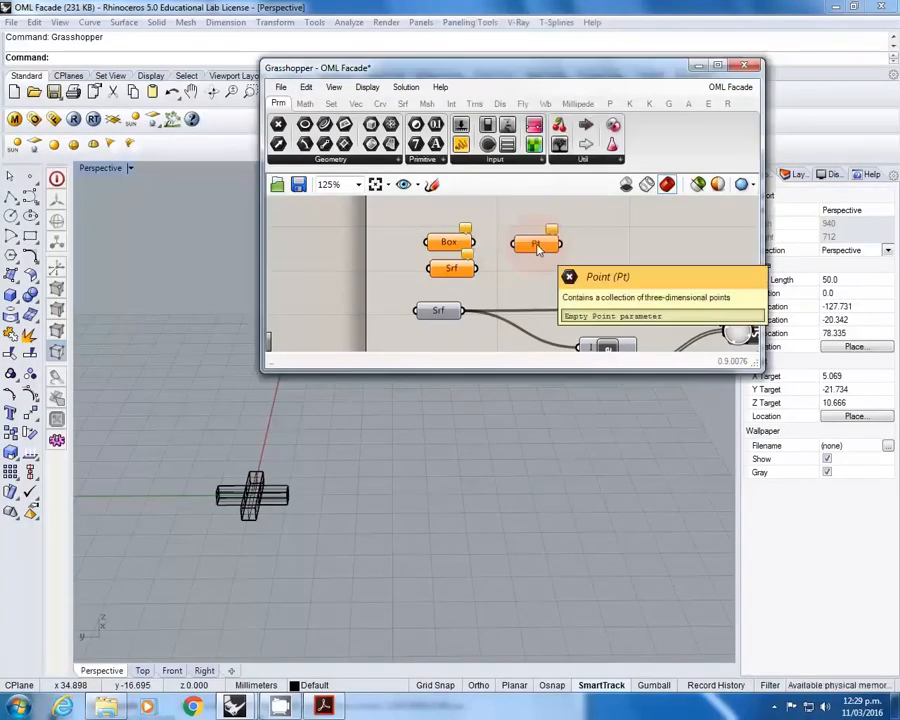
{"action": "double_click", "coordinate": [527, 277]}
{"action": "type", "text": "curve"}
{"action": "key", "text": "Return"}
{"action": "left_click_drag", "start_coordinate": [539, 268], "coordinate": [535, 273]}
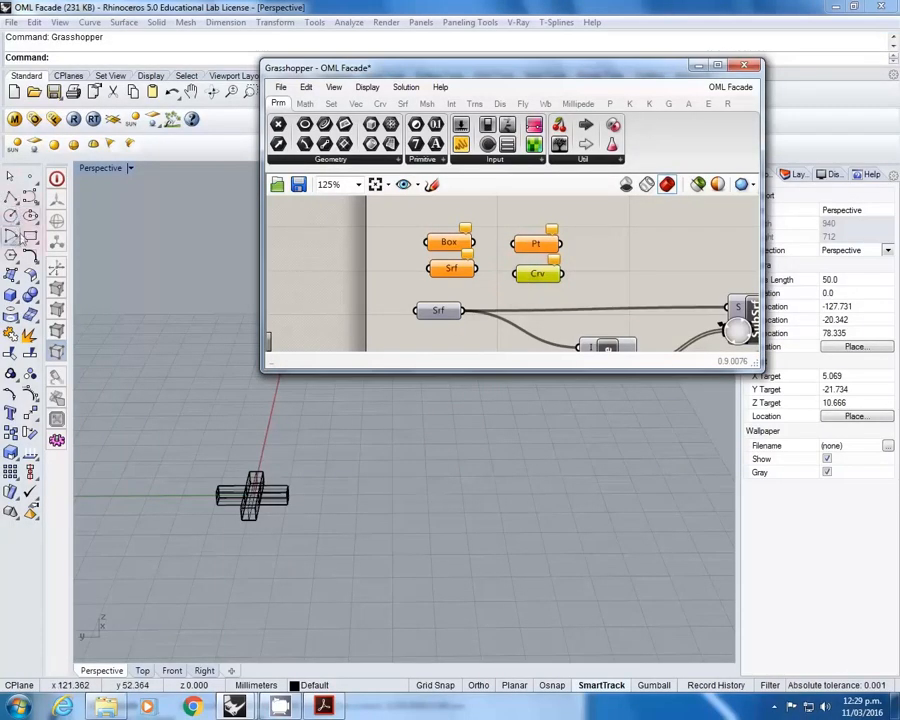
Step: Draw an open, degree 3 freeform curve on the ground plane beside the cross-shaped object
{"action": "left_click", "coordinate": [10, 214]}
{"action": "left_click", "coordinate": [423, 527]}
{"action": "left_click", "coordinate": [391, 447]}
{"action": "left_click", "coordinate": [611, 411]}
{"action": "key", "text": "Return"}
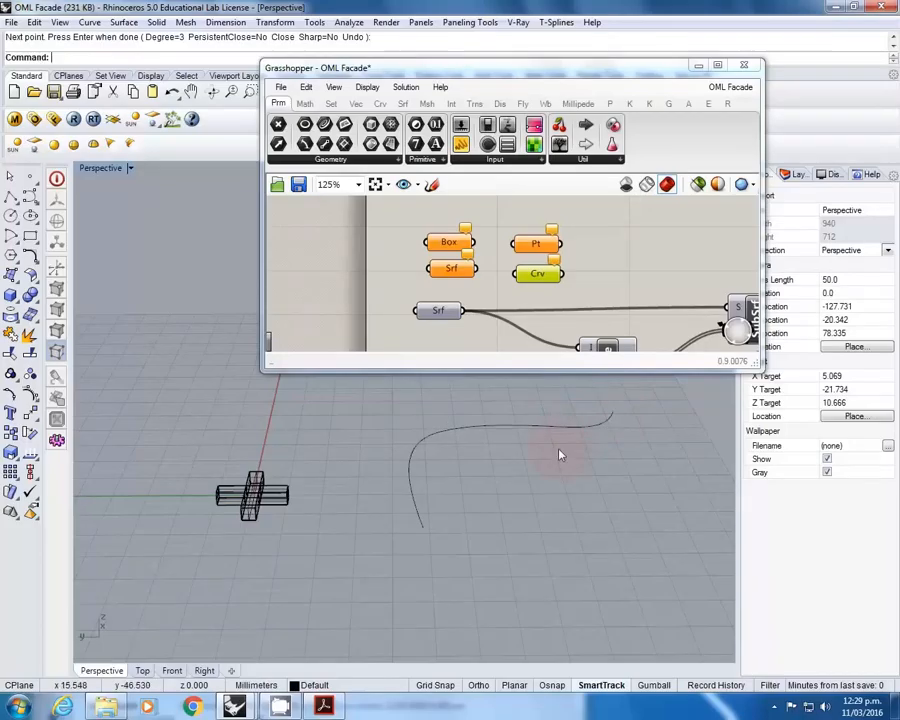
Step: Assign the drawn curve to the Crv parameter with Set one Curve
{"action": "left_click", "coordinate": [511, 425]}
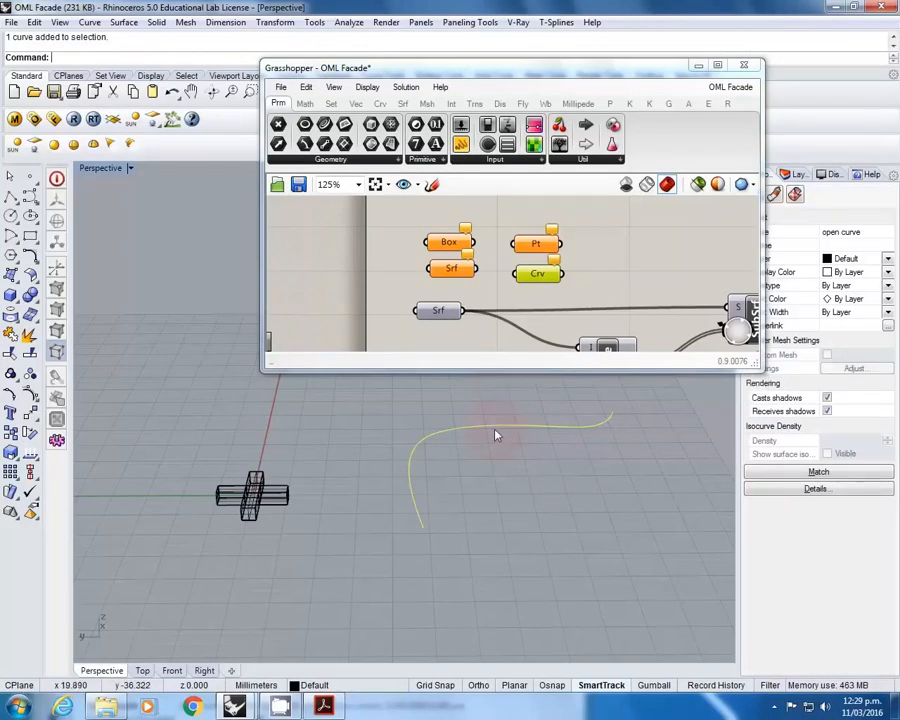
{"action": "right_click", "coordinate": [539, 276]}
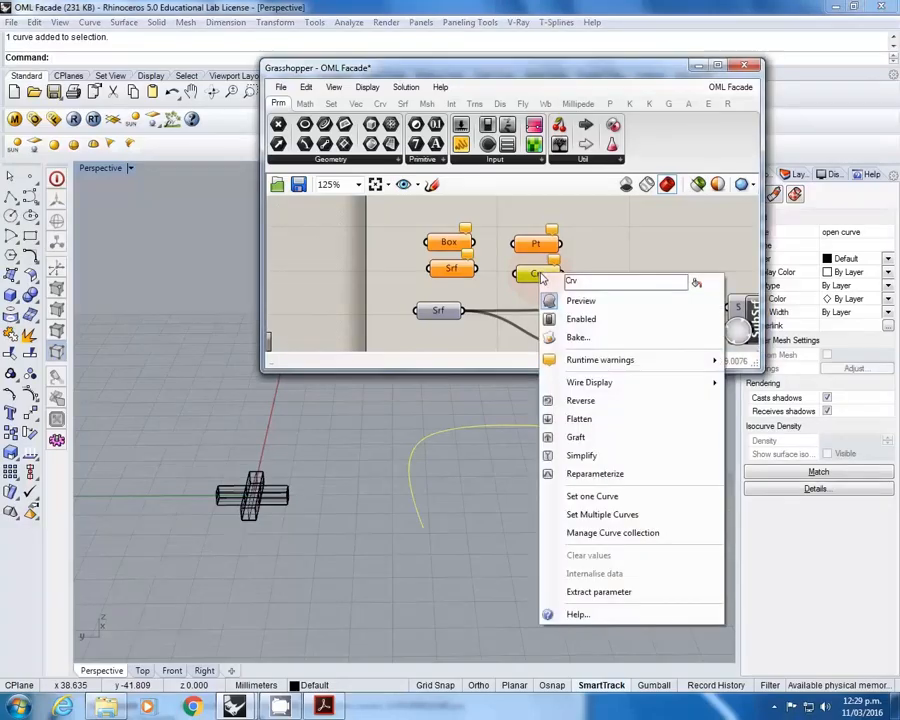
{"action": "left_click", "coordinate": [583, 497]}
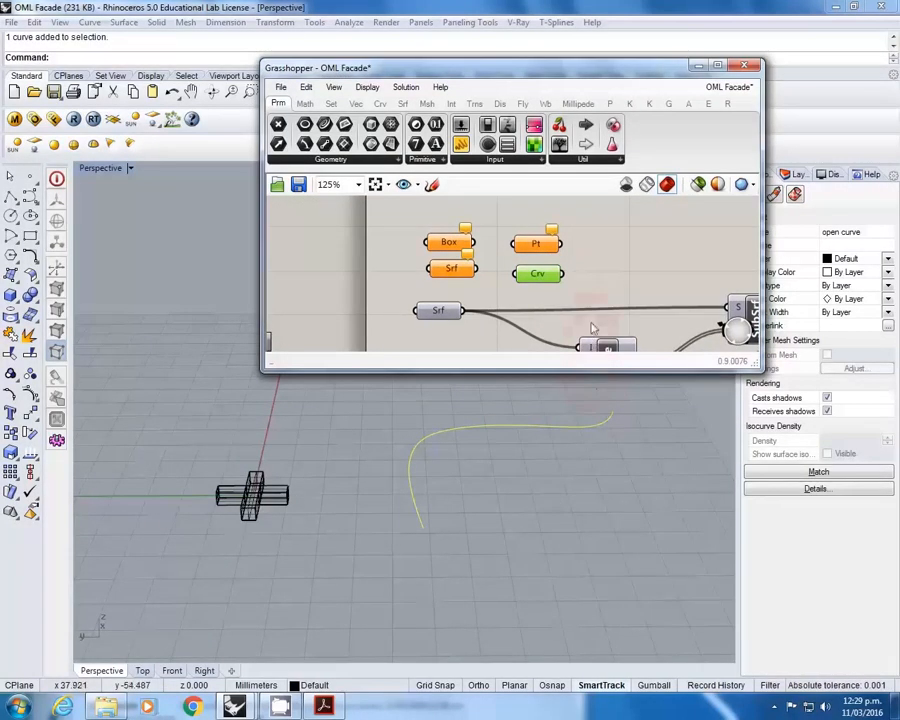
Step: Move the Crv parameter above the Pt parameter on the canvas
{"action": "left_click_drag", "start_coordinate": [480, 302], "coordinate": [484, 236]}
{"action": "right_click_drag", "start_coordinate": [484, 236], "coordinate": [447, 274]}
{"action": "left_click_drag", "start_coordinate": [447, 273], "coordinate": [438, 264]}
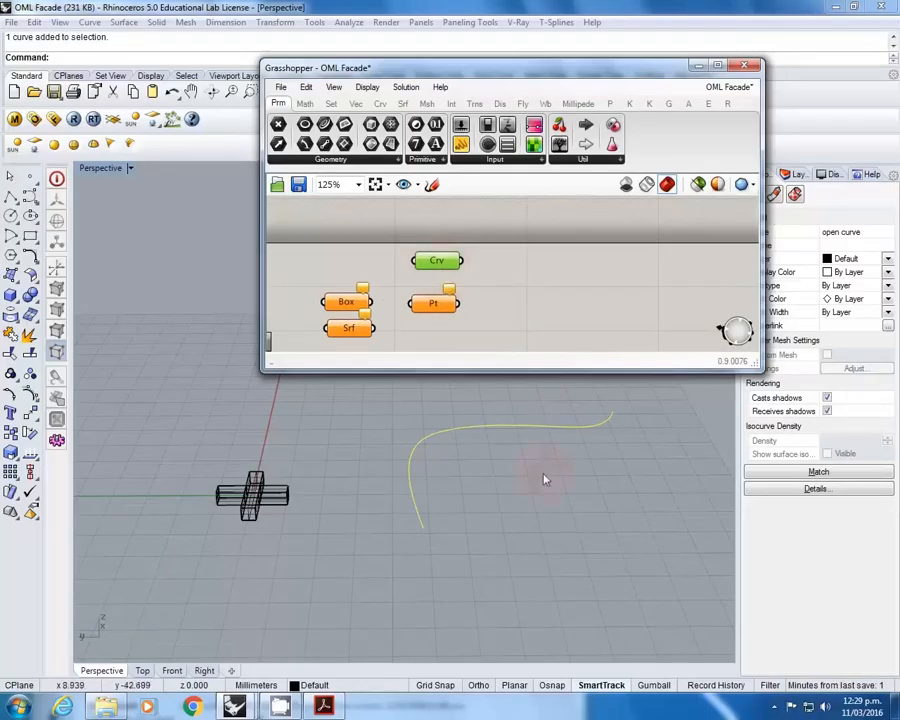
Step: Delete the referenced curve from the model, and undo the deletion
{"action": "key", "text": "Delete"}
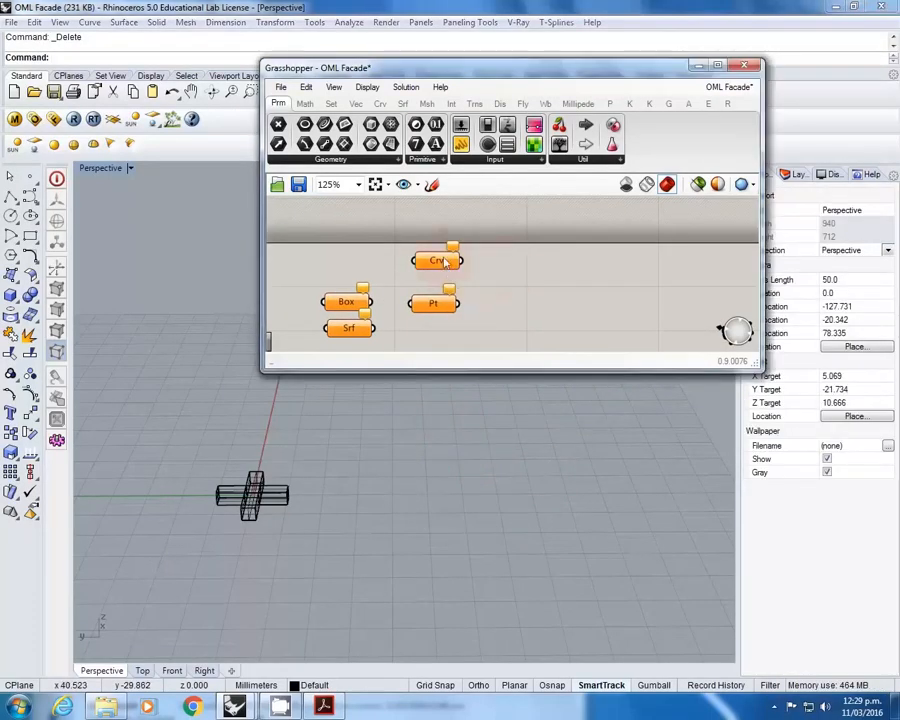
{"action": "key", "text": "ctrl+z"}
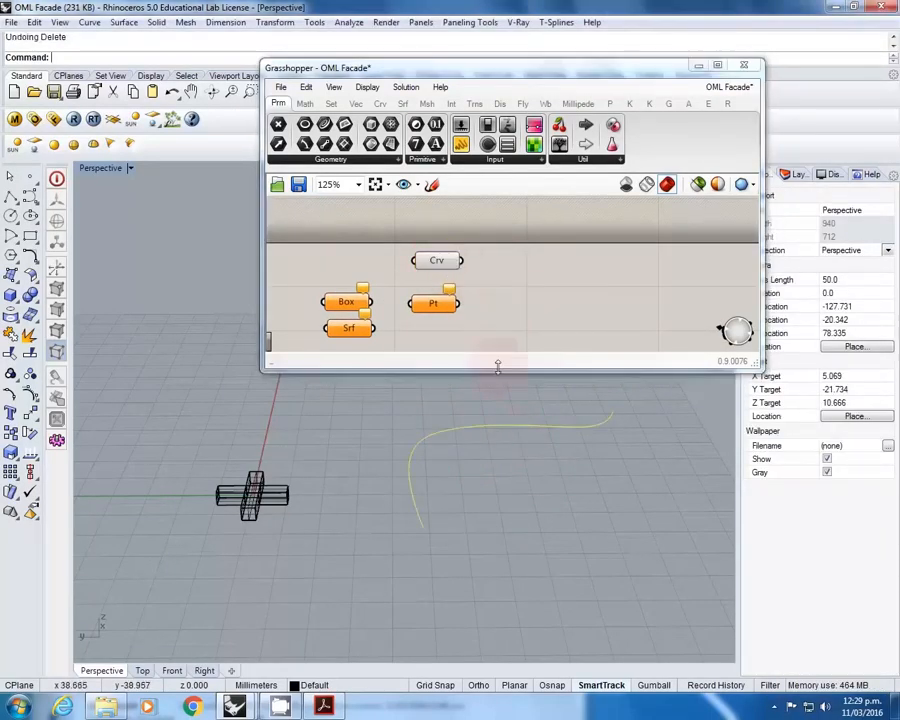
Step: Place a point object behind the curve and assign it to the Pt parameter with Set one Point
{"action": "left_click", "coordinate": [460, 385]}
{"action": "type", "text": "Point"}
{"action": "key", "text": "Return"}
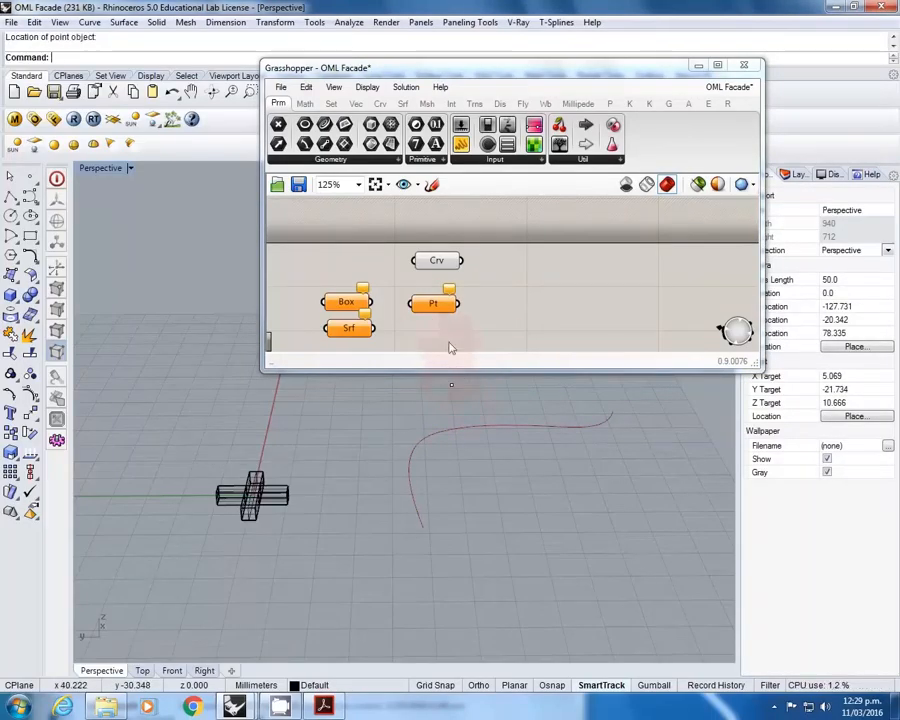
{"action": "left_click", "coordinate": [451, 384]}
{"action": "right_click", "coordinate": [433, 303]}
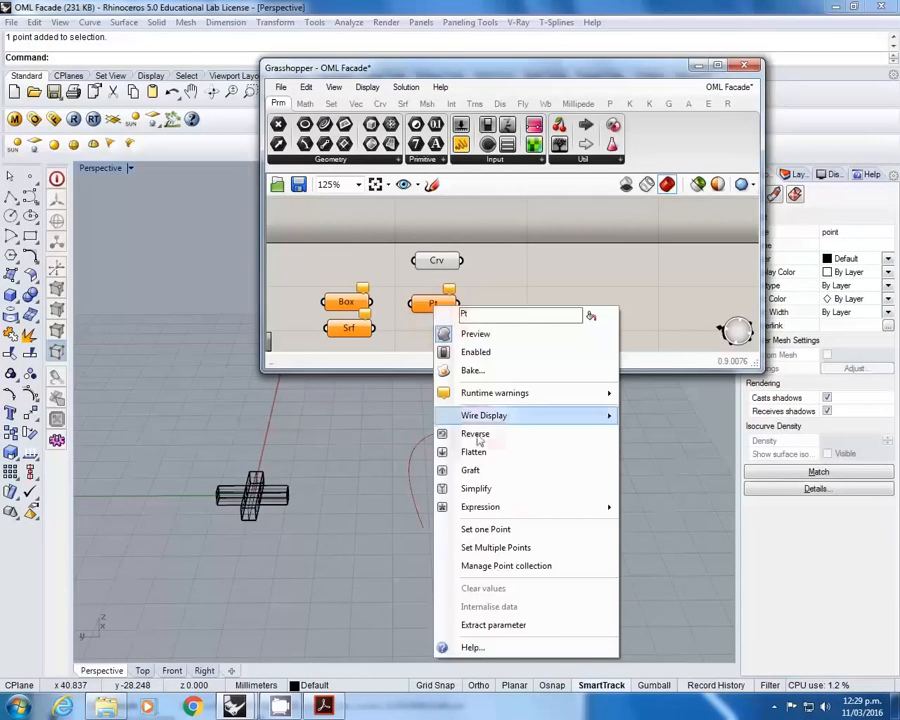
{"action": "left_click", "coordinate": [490, 530]}
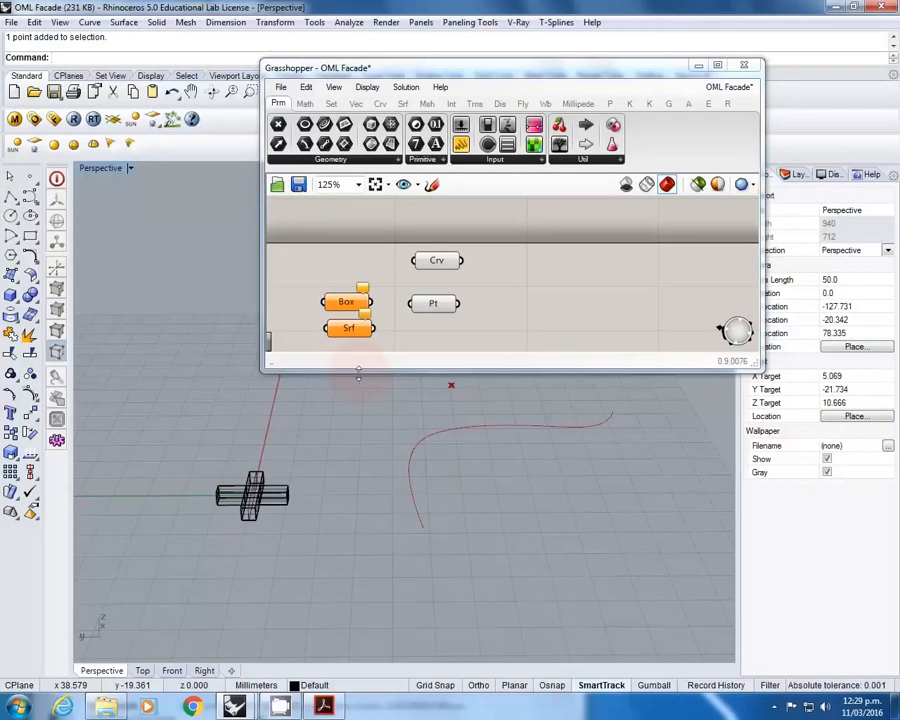
Step: Place four more point objects on the ground plane between the red axis and the curve
{"action": "type", "text": "Poin"}
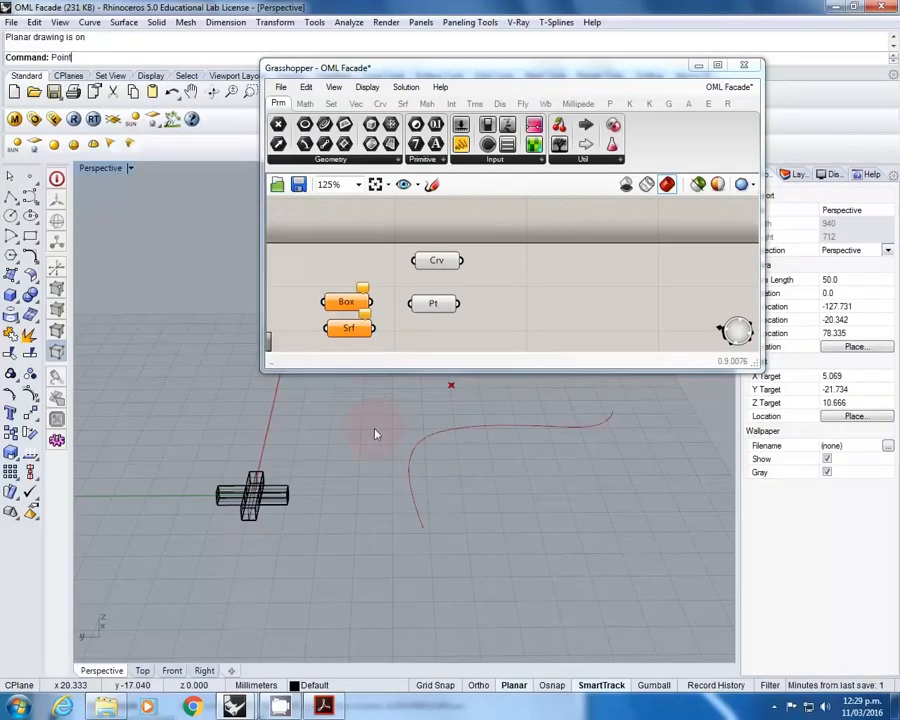
{"action": "type", "text": "t"}
{"action": "key", "text": "Return"}
{"action": "left_click", "coordinate": [375, 419]}
{"action": "right_click", "coordinate": [375, 419]}
{"action": "left_click", "coordinate": [445, 406]}
{"action": "right_click", "coordinate": [416, 410]}
{"action": "left_click", "coordinate": [380, 402]}
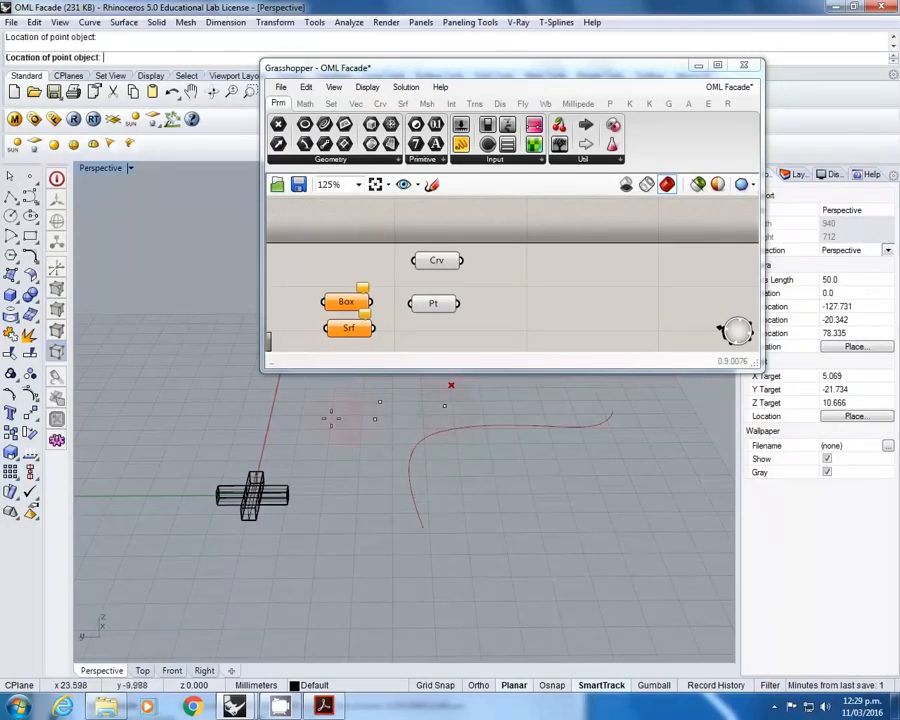
Step: Assign the four new points to the Pt parameter with Set Multiple Points
{"action": "left_click_drag", "start_coordinate": [451, 416], "coordinate": [390, 428]}
{"action": "right_click", "coordinate": [430, 304]}
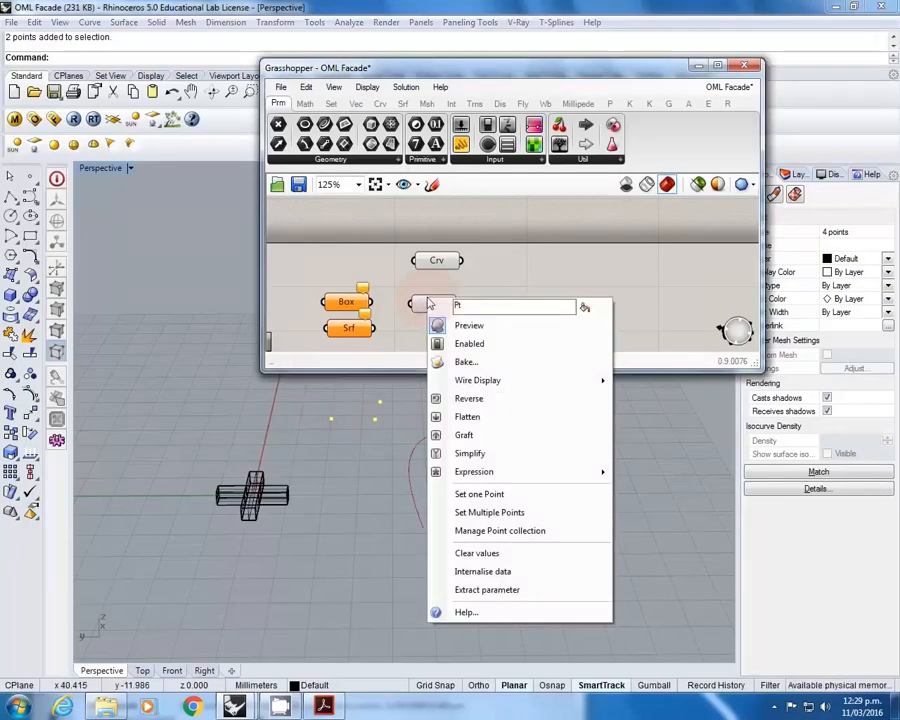
{"action": "left_click", "coordinate": [488, 512]}
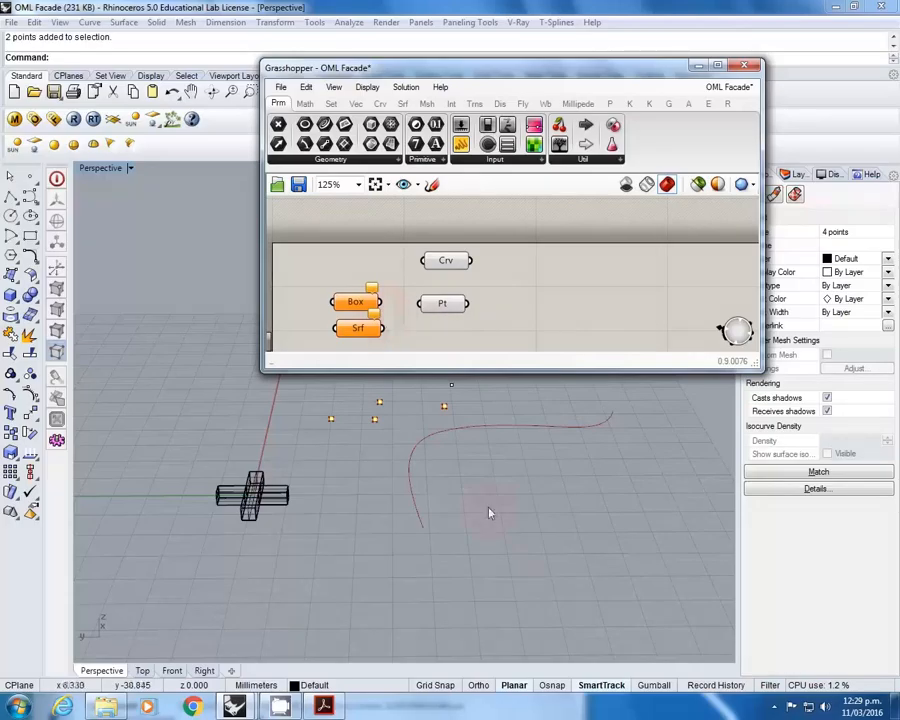
Step: Draw a solid box on the ground plane in front of the curve's far end
{"action": "left_click", "coordinate": [537, 556]}
{"action": "type", "text": "Box"}
{"action": "key", "text": "Return"}
{"action": "left_click", "coordinate": [535, 538]}
{"action": "left_click", "coordinate": [582, 488]}
{"action": "left_click", "coordinate": [609, 463]}
{"action": "left_click", "coordinate": [459, 327]}
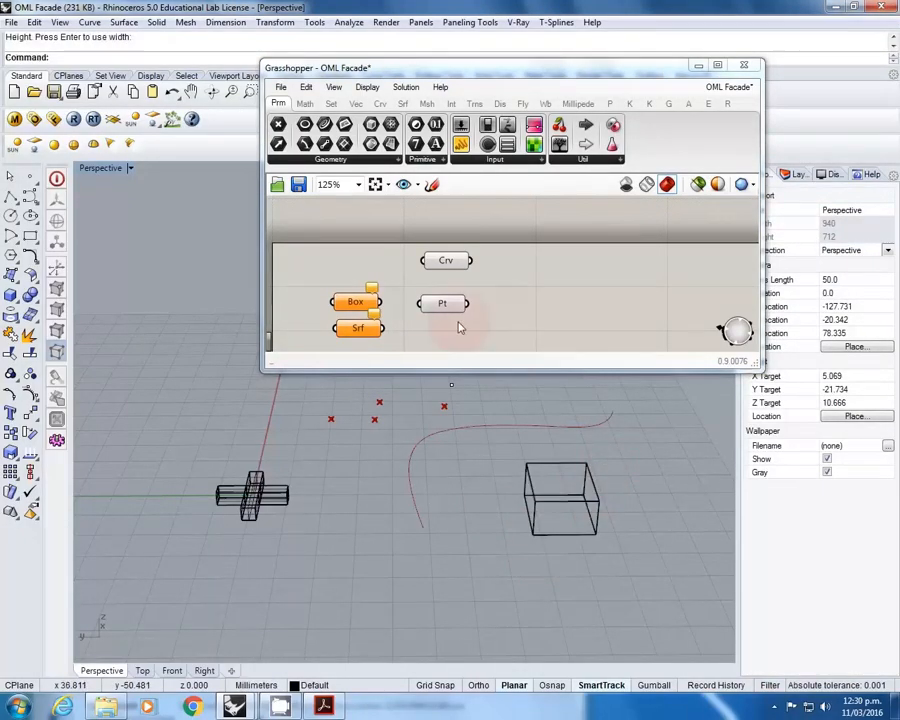
Step: Try to assign the drawn box to the Box parameter with Set one Box
{"action": "left_click", "coordinate": [535, 478]}
{"action": "right_click", "coordinate": [352, 305]}
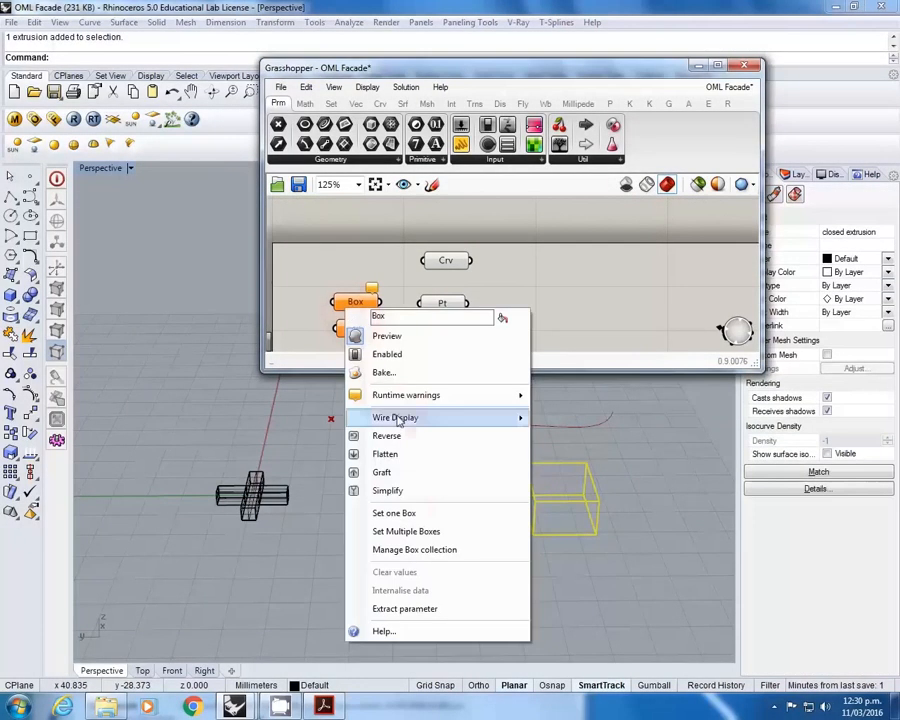
{"action": "left_click", "coordinate": [397, 512]}
{"action": "key", "text": "Escape"}
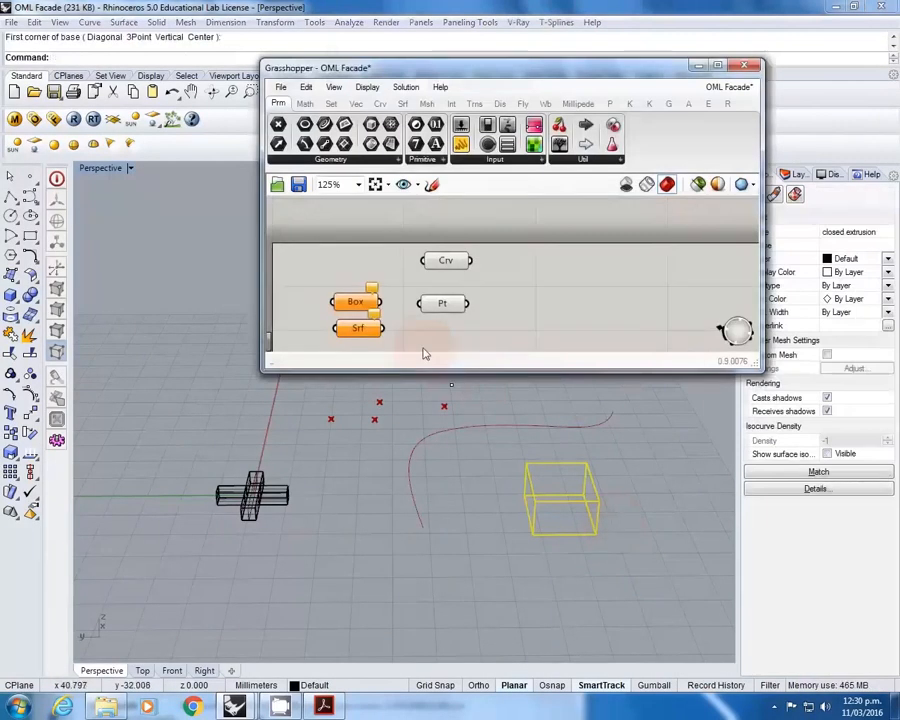
Step: Add a Brep parameter to the canvas beside the Pt parameter and assign the drawn box to it with Set one Brep
{"action": "double_click", "coordinate": [494, 334]}
{"action": "type", "text": "breo"}
{"action": "key", "text": "BackSpace"}
{"action": "type", "text": "p"}
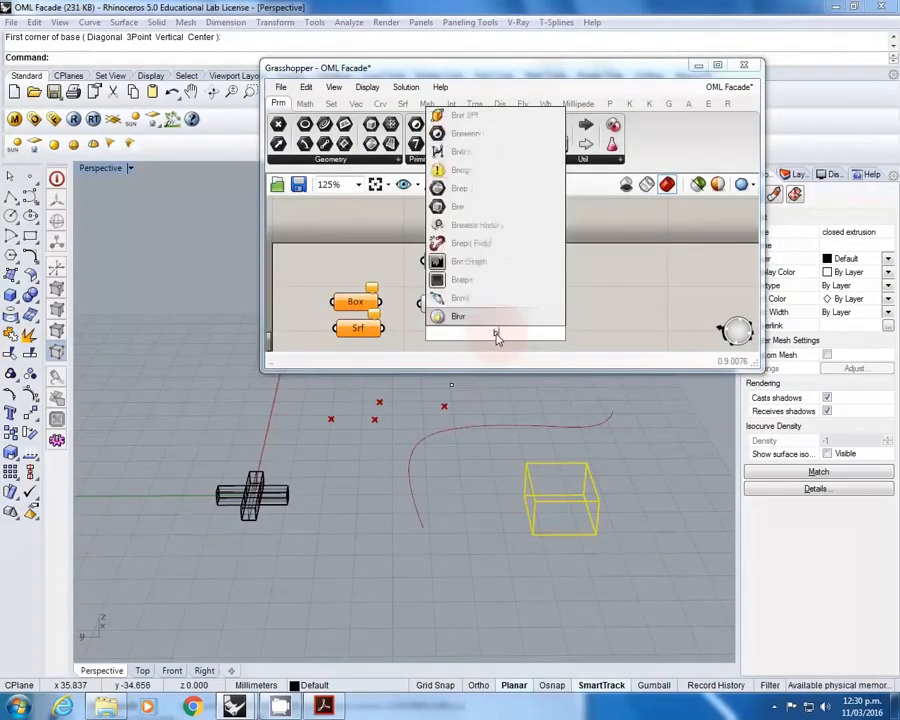
{"action": "key", "text": "Return"}
{"action": "right_click", "coordinate": [496, 334]}
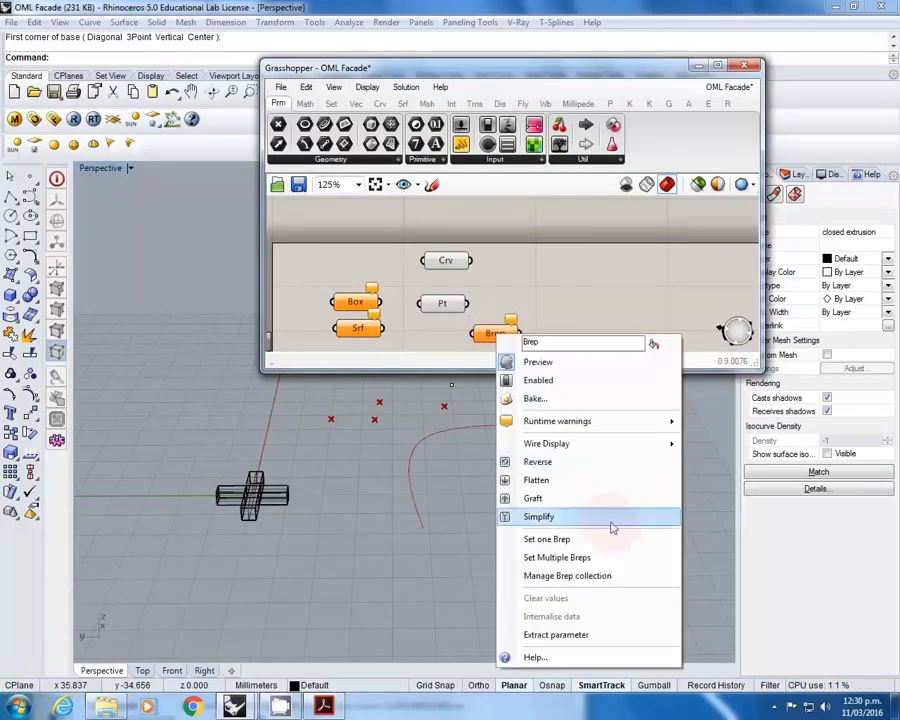
{"action": "left_click", "coordinate": [560, 539]}
{"action": "left_click", "coordinate": [570, 500]}
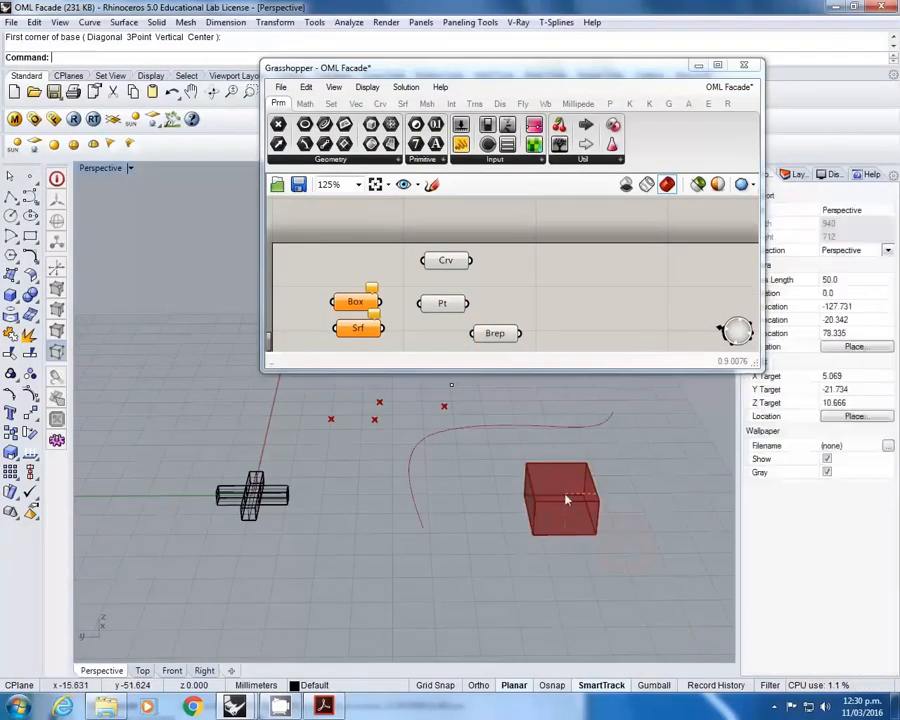
Step: Delete the demonstration box, points and curve from the model and the demonstration parameters from the Grasshopper canvas
{"action": "left_click", "coordinate": [568, 496]}
{"action": "key", "text": "Delete"}
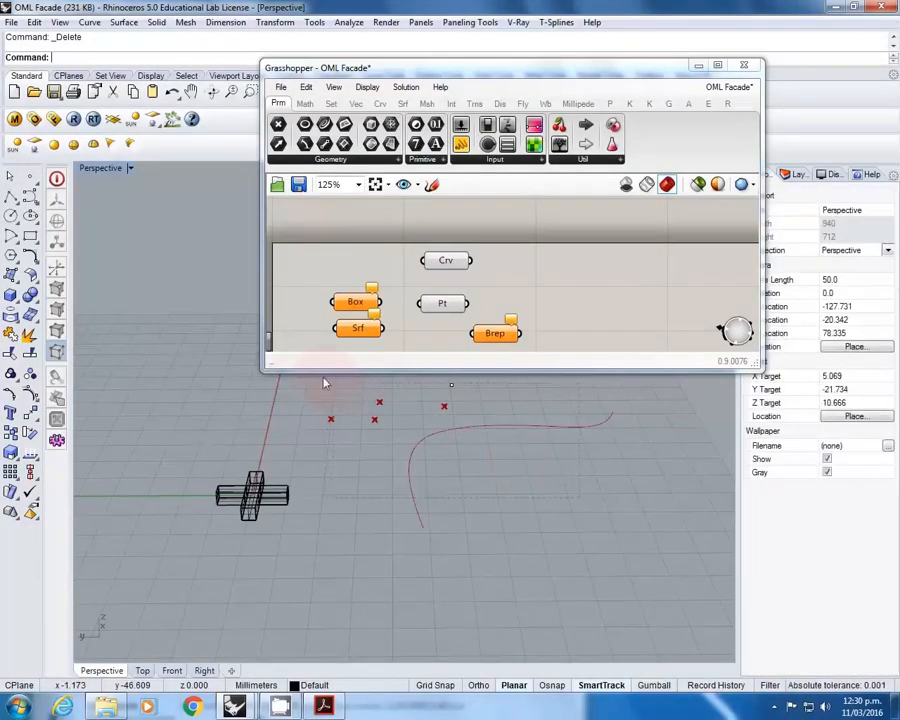
{"action": "left_click_drag", "start_coordinate": [328, 380], "coordinate": [326, 379]}
{"action": "key", "text": "Delete"}
{"action": "left_click_drag", "start_coordinate": [550, 337], "coordinate": [342, 250]}
{"action": "key", "text": "Delete"}
Step: Turn off the preview of the existing facade definition so its morphed panels are hidden from the curved surface
{"action": "scroll", "coordinate": [396, 285], "scroll_direction": "down", "scroll_amount": 3}
{"action": "mouse_move", "coordinate": [396, 285]}
{"action": "right_mouse_down"}
{"action": "mouse_move", "coordinate": [417, 227]}
{"action": "mouse_move", "coordinate": [398, 295]}
{"action": "right_mouse_up"}
{"action": "scroll", "coordinate": [388, 281], "scroll_direction": "up", "scroll_amount": 2}
{"action": "left_click", "coordinate": [410, 281]}
{"action": "right_click", "coordinate": [408, 279]}
{"action": "left_click", "coordinate": [325, 338]}
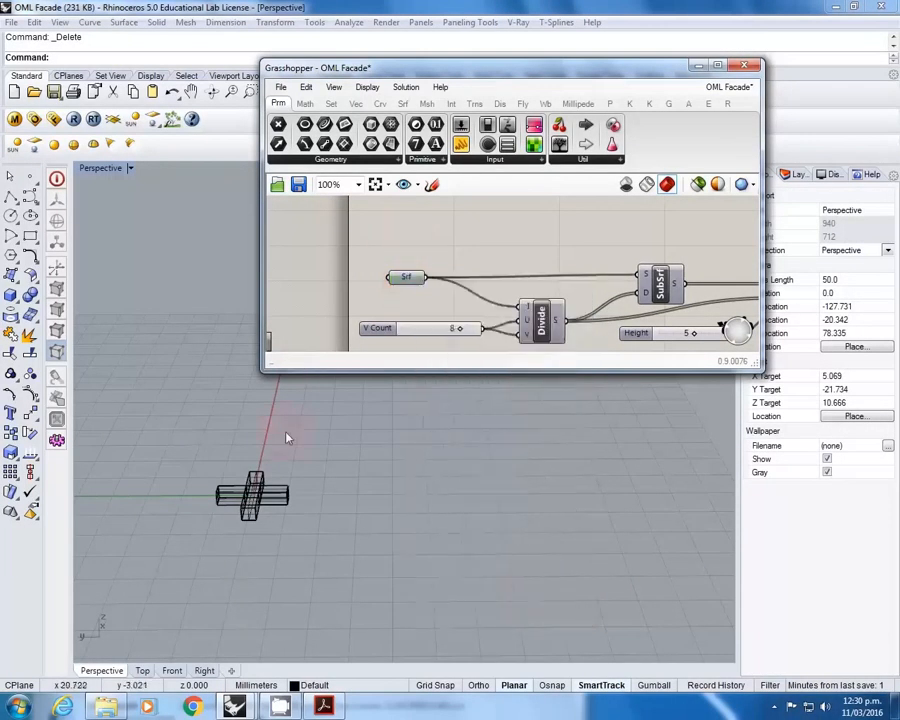
{"action": "right_click_drag", "start_coordinate": [250, 440], "coordinate": [312, 474]}
{"action": "scroll", "coordinate": [312, 476], "scroll_direction": "down", "scroll_amount": 8}
{"action": "right_click_drag", "start_coordinate": [250, 468], "coordinate": [386, 512], "text": "shift"}
{"action": "scroll", "coordinate": [350, 510], "scroll_direction": "up", "scroll_amount": 5}
{"action": "scroll", "coordinate": [576, 276], "scroll_direction": "down", "scroll_amount": 12}
{"action": "scroll", "coordinate": [576, 276], "scroll_direction": "up", "scroll_amount": 9}
{"action": "left_click_drag", "start_coordinate": [530, 291], "coordinate": [486, 249]}
{"action": "middle_click", "coordinate": [487, 269]}
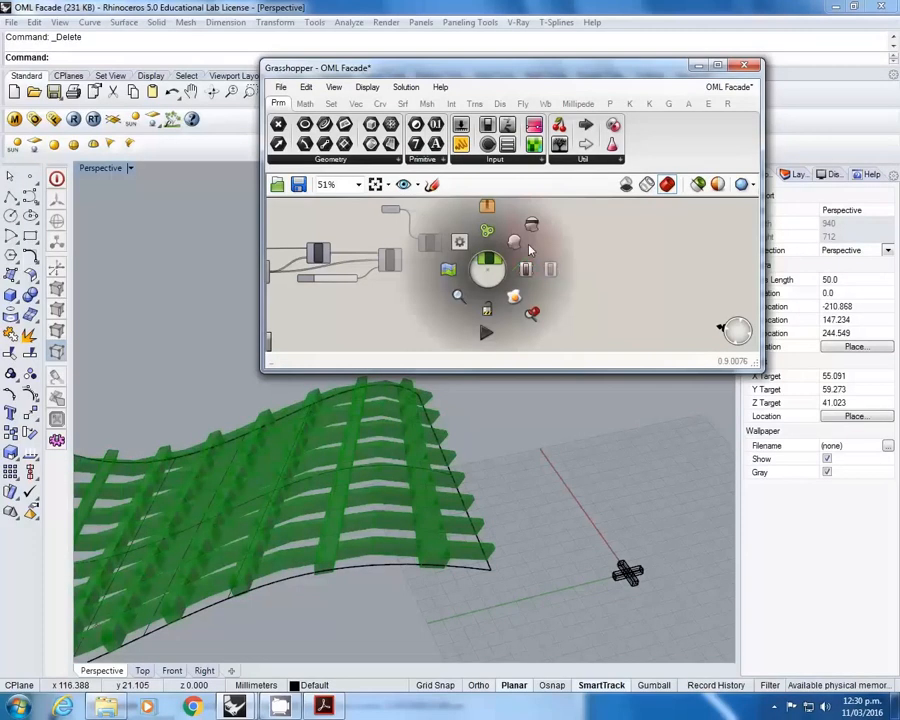
{"action": "left_click", "coordinate": [531, 229]}
{"action": "scroll", "coordinate": [465, 243], "scroll_direction": "up", "scroll_amount": 5}
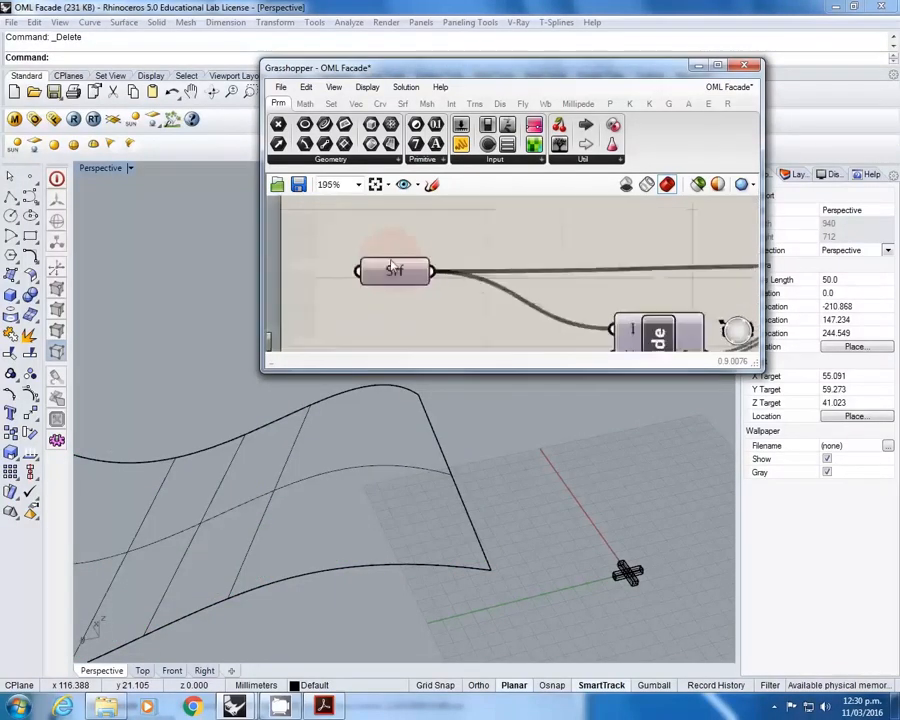
{"action": "right_click_drag", "start_coordinate": [401, 554], "coordinate": [450, 533]}
{"action": "left_click", "coordinate": [271, 441]}
{"action": "left_click", "coordinate": [583, 435]}
{"action": "scroll", "coordinate": [580, 436], "scroll_direction": "down", "scroll_amount": 3}
{"action": "scroll", "coordinate": [580, 438], "scroll_direction": "up", "scroll_amount": 4}
{"action": "left_click", "coordinate": [30, 197]}
{"action": "left_click", "coordinate": [367, 427]}
Step: Switch to the four-viewport layout and draw a wavy five-point control point curve above the cross-shaped module in the Front view
{"action": "double_click", "coordinate": [103, 170]}
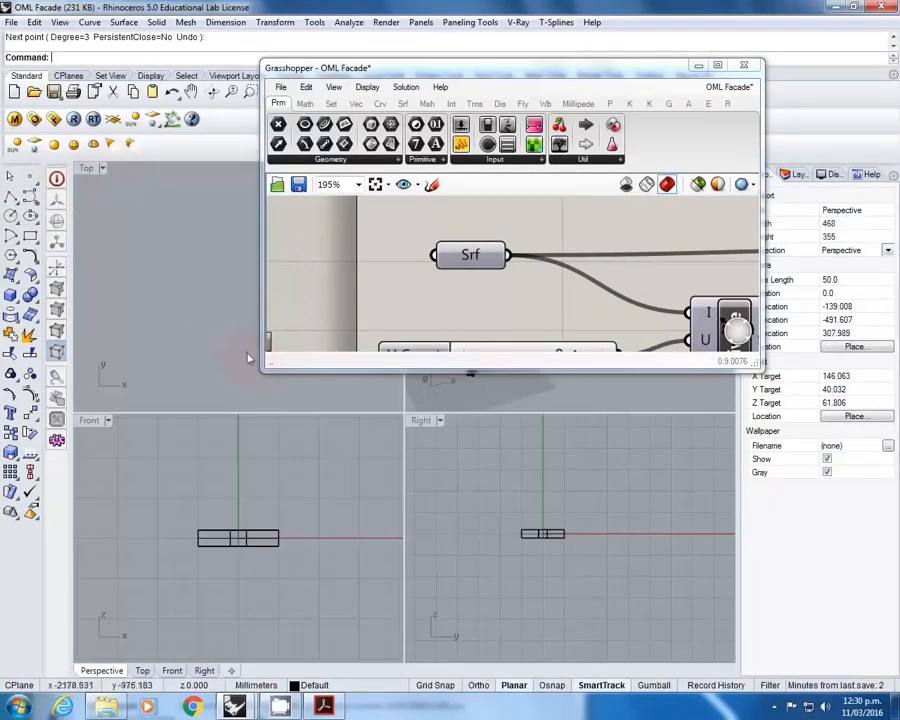
{"action": "left_click", "coordinate": [30, 197]}
{"action": "left_click_drag", "start_coordinate": [418, 74], "coordinate": [583, 80]}
{"action": "scroll", "coordinate": [187, 521], "scroll_direction": "down", "scroll_amount": 3}
{"action": "left_click", "coordinate": [164, 495]}
{"action": "left_click", "coordinate": [194, 472]}
{"action": "left_click", "coordinate": [233, 478]}
{"action": "left_click", "coordinate": [257, 486]}
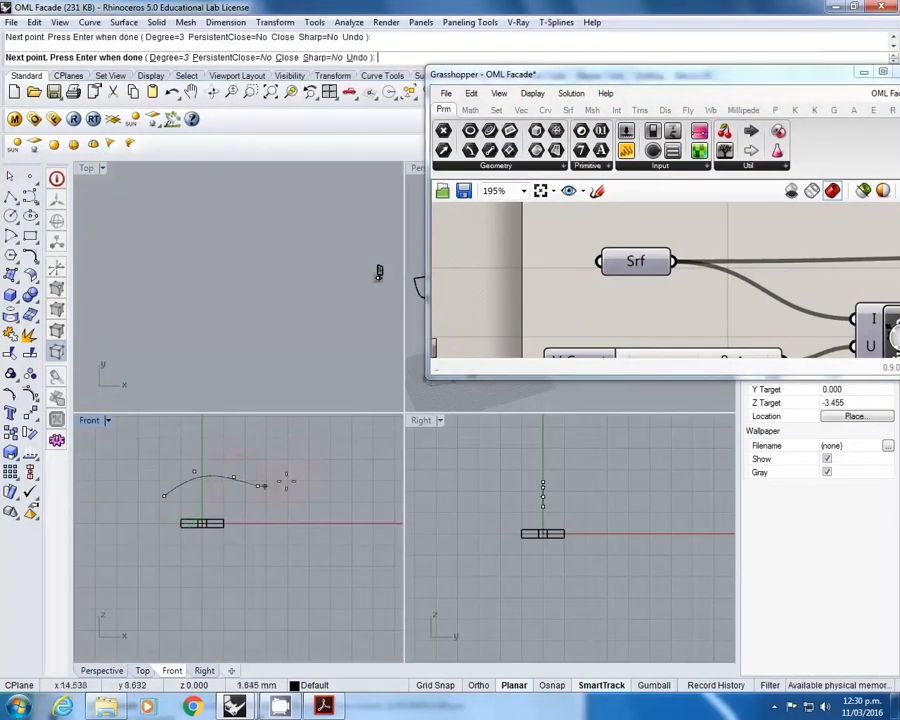
{"action": "left_click", "coordinate": [295, 471]}
{"action": "right_click", "coordinate": [295, 471]}
Step: Draw a second, flatter control point curve in the Front view, overlapping the first one
{"action": "right_click", "coordinate": [254, 500]}
{"action": "left_click", "coordinate": [164, 481]}
{"action": "left_click", "coordinate": [204, 487]}
{"action": "left_click", "coordinate": [223, 493]}
{"action": "left_click", "coordinate": [255, 494]}
{"action": "left_click", "coordinate": [277, 493]}
{"action": "right_click", "coordinate": [292, 482]}
Step: Move the second curve straight away from the first by about 28.6 mm in the Top view, along the negative Y direction
{"action": "left_click", "coordinate": [260, 500]}
{"action": "left_click", "coordinate": [368, 265]}
{"action": "right_click_drag", "start_coordinate": [250, 320], "coordinate": [251, 295]}
{"action": "scroll", "coordinate": [251, 295], "scroll_direction": "up", "scroll_amount": 8}
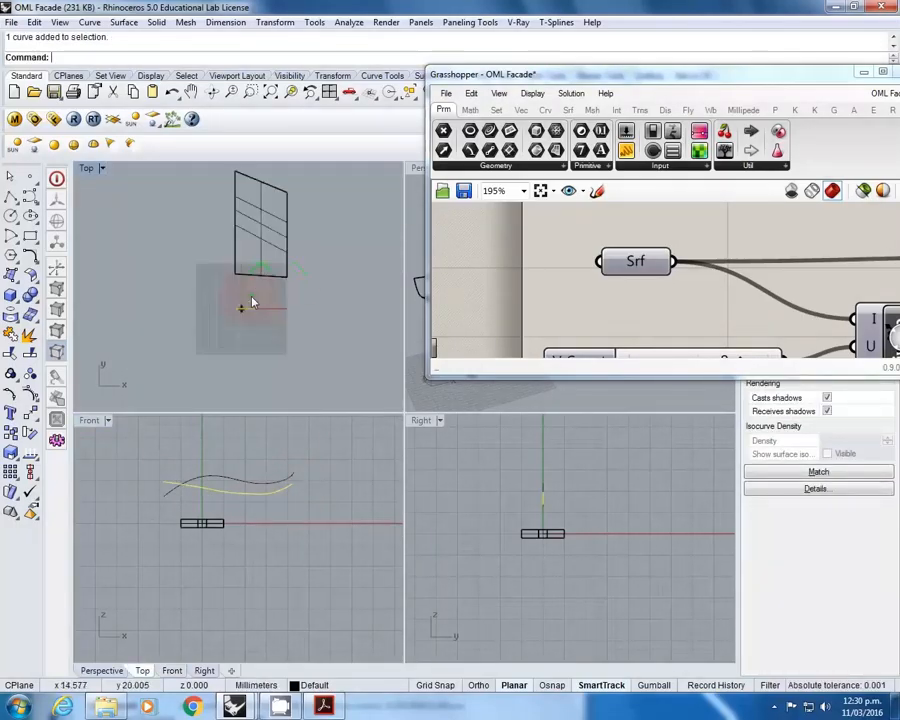
{"action": "type", "text": "Move"}
{"action": "key", "text": "Return"}
{"action": "scroll", "coordinate": [260, 295], "scroll_direction": "up", "scroll_amount": 2}
{"action": "scroll", "coordinate": [260, 295], "scroll_direction": "up", "scroll_amount": 2}
{"action": "left_click", "coordinate": [258, 306]}
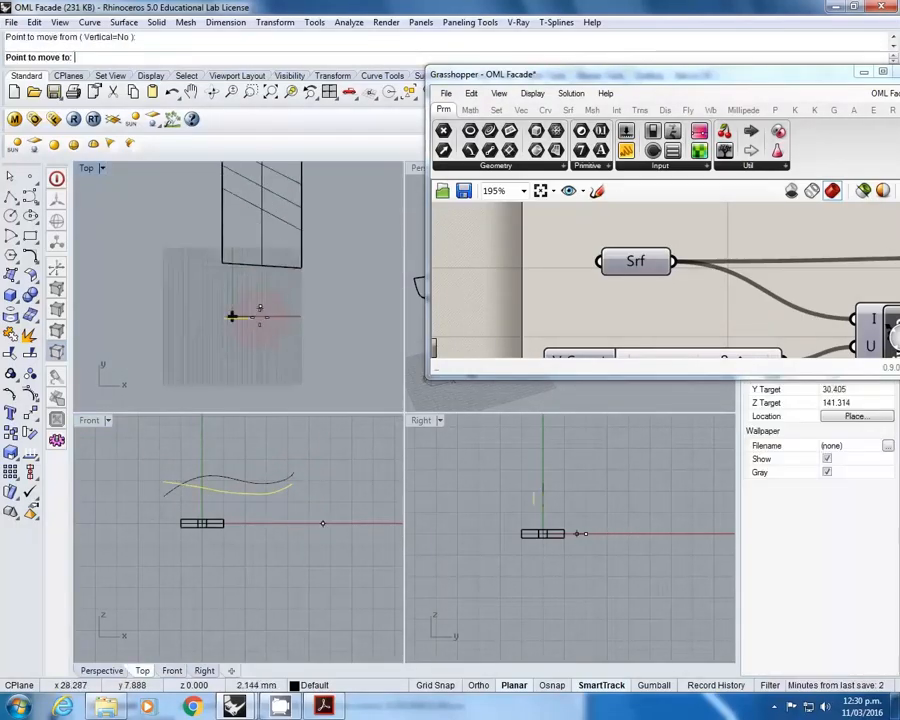
{"action": "left_click", "coordinate": [258, 334], "text": "shift"}
Step: Move both curves together along the negative Y direction in the Top view, clear of the cross-shaped module
{"action": "left_click", "coordinate": [249, 319]}
{"action": "left_click_drag", "start_coordinate": [268, 345], "coordinate": [240, 310]}
{"action": "right_click", "coordinate": [253, 322]}
{"action": "left_click", "coordinate": [279, 341]}
{"action": "left_click", "coordinate": [278, 379], "text": "shift"}
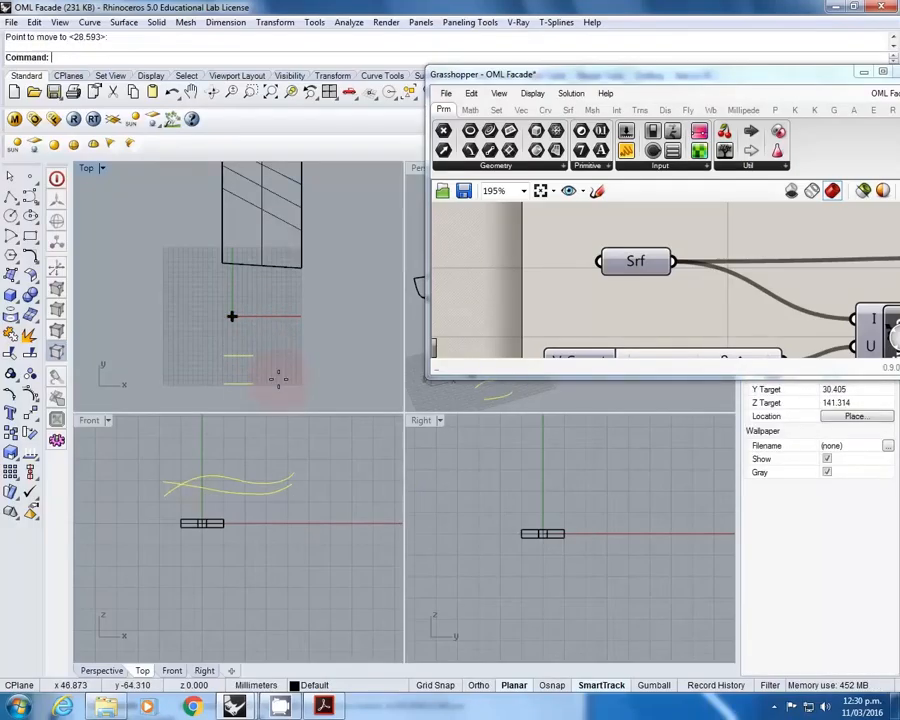
Step: Loft a surface between the two wavy curves with the default loft options
{"action": "right_click_drag", "start_coordinate": [273, 375], "coordinate": [274, 367]}
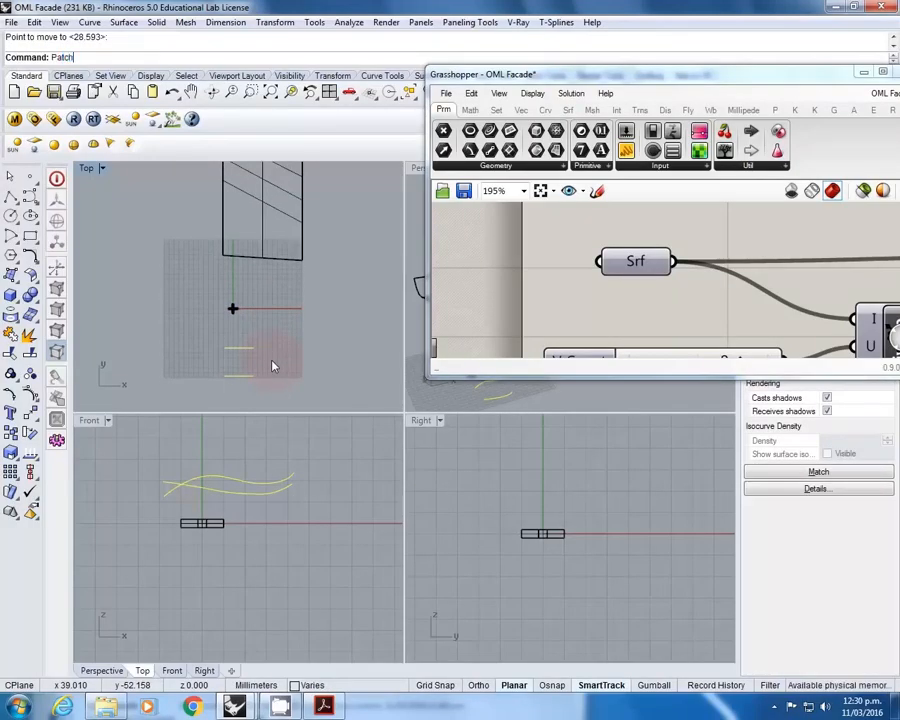
{"action": "key", "text": "BackSpace"}
{"action": "key", "text": "BackSpace"}
{"action": "key", "text": "BackSpace"}
{"action": "key", "text": "BackSpace"}
{"action": "key", "text": "BackSpace"}
{"action": "type", "text": "Loft"}
{"action": "key", "text": "Return"}
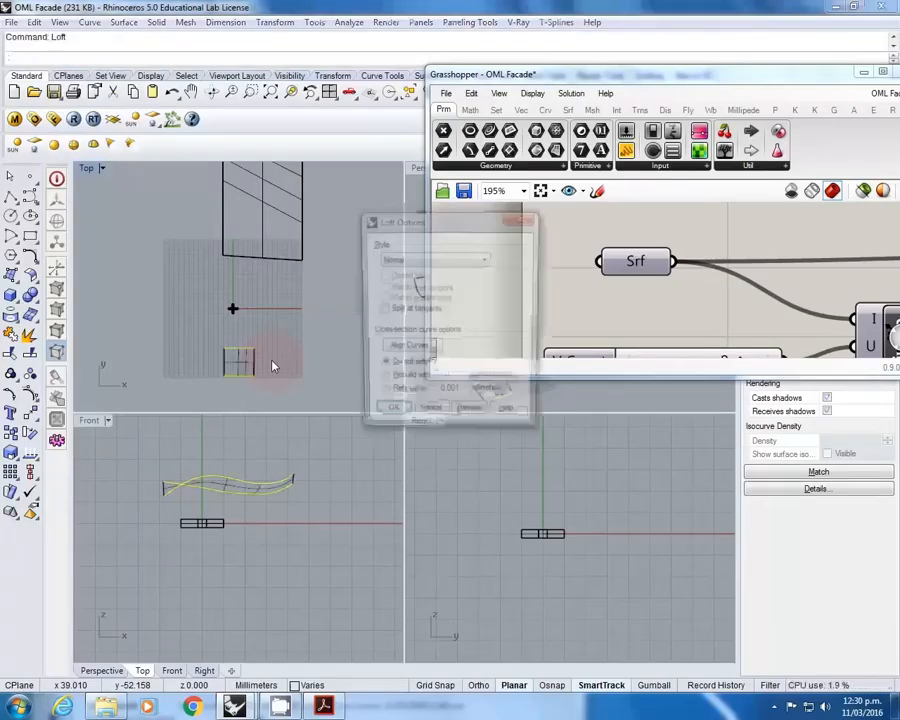
{"action": "key", "text": "Return"}
{"action": "scroll", "coordinate": [266, 360], "scroll_direction": "up", "scroll_amount": 1}
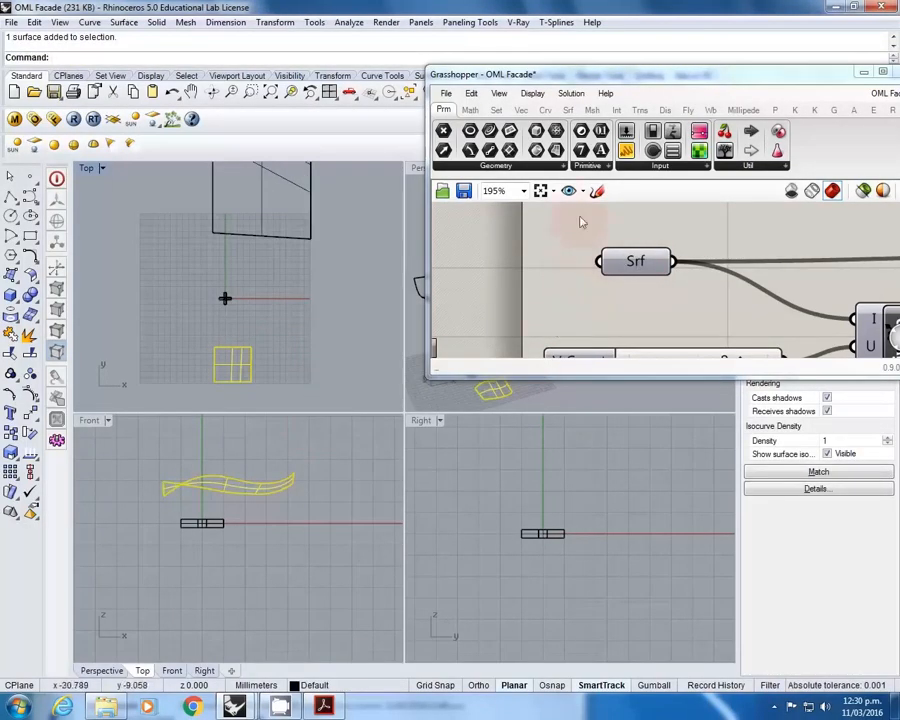
Step: Maximize the Perspective view and assign the lofted surface to the definition's Srf parameter with Set one Surface
{"action": "double_click", "coordinate": [418, 172]}
{"action": "scroll", "coordinate": [293, 585], "scroll_direction": "up", "scroll_amount": 5}
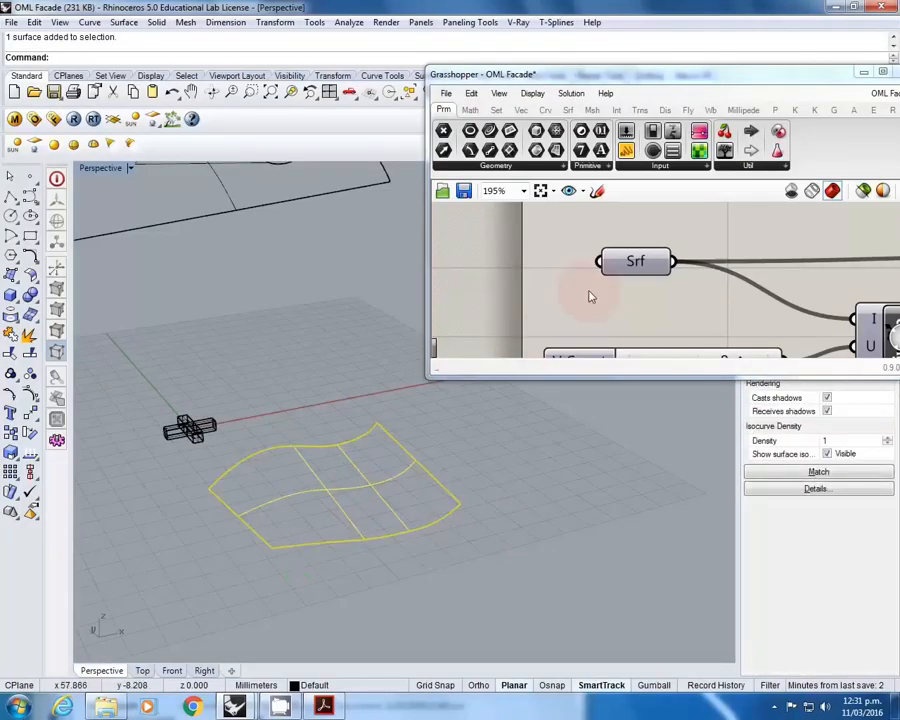
{"action": "right_click", "coordinate": [643, 266]}
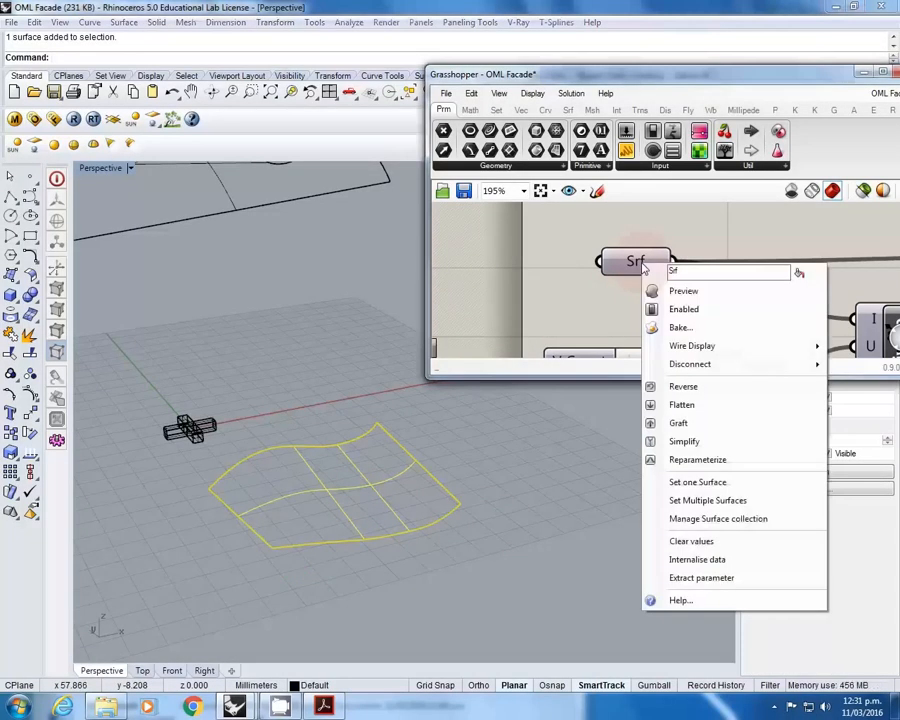
{"action": "left_click", "coordinate": [685, 483]}
Step: Examine the Divide component's segments output and follow its wires to the SubSrf and SBox components
{"action": "scroll", "coordinate": [620, 293], "scroll_direction": "down", "scroll_amount": 3}
{"action": "right_click_drag", "start_coordinate": [583, 287], "coordinate": [494, 282]}
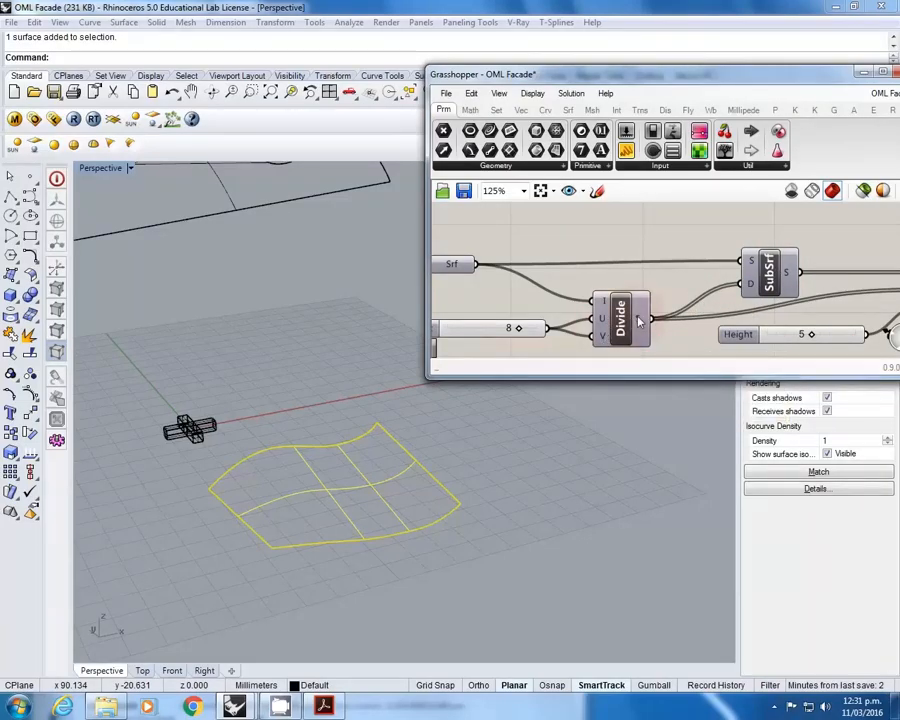
{"action": "mouse_move", "coordinate": [641, 321]}
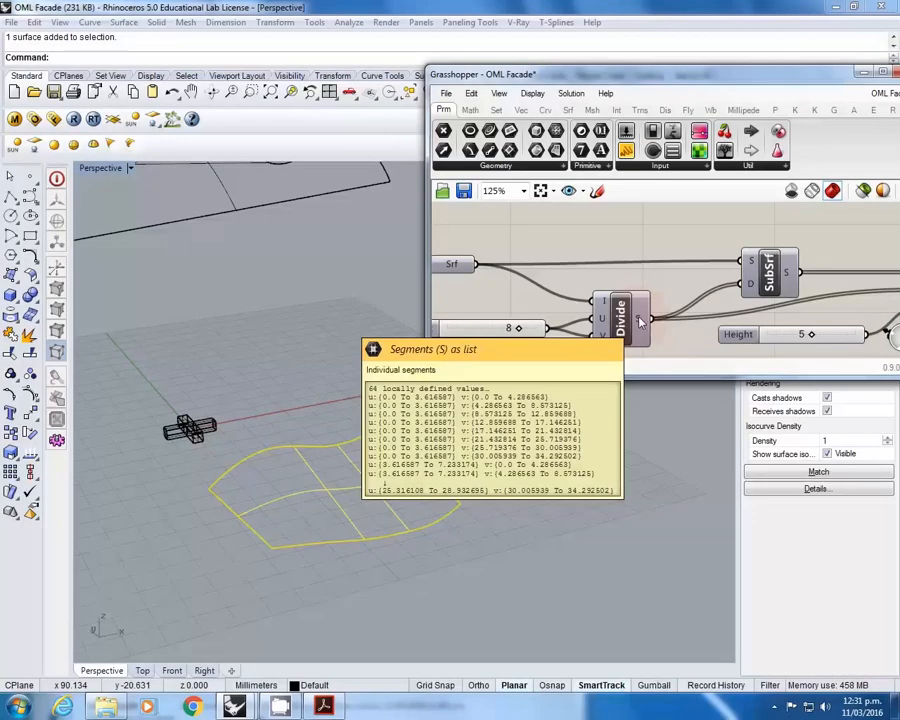
{"action": "scroll", "coordinate": [641, 321], "scroll_direction": "down", "scroll_amount": 2}
{"action": "right_click_drag", "start_coordinate": [641, 321], "coordinate": [588, 293]}
{"action": "scroll", "coordinate": [588, 293], "scroll_direction": "up", "scroll_amount": 2}
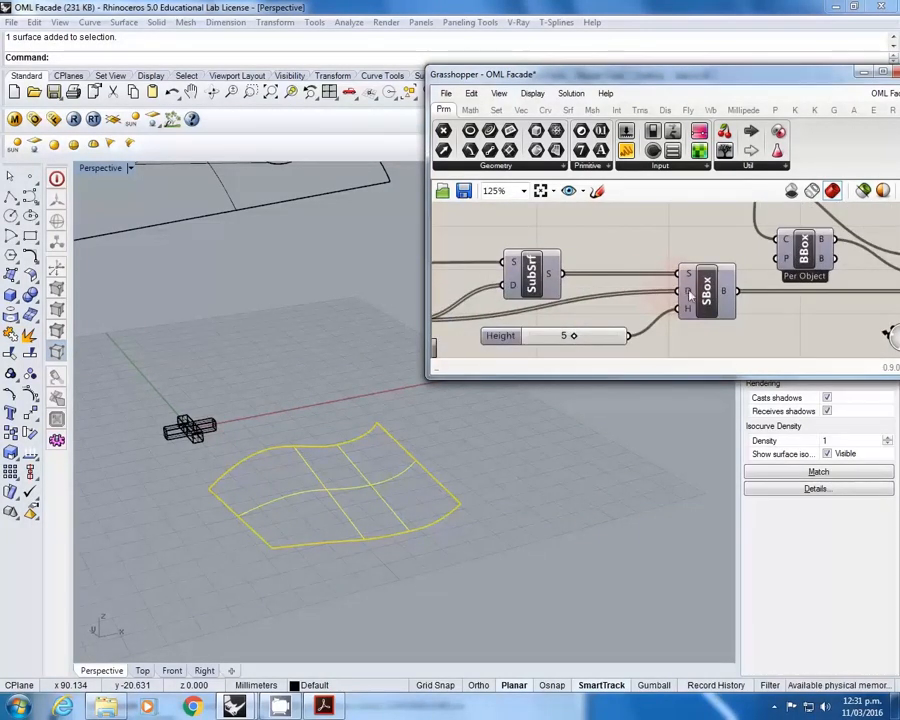
Step: Turn on the preview of the SBox component to display the twisted boxes on the lofted surface
{"action": "right_click_drag", "start_coordinate": [690, 285], "coordinate": [581, 286]}
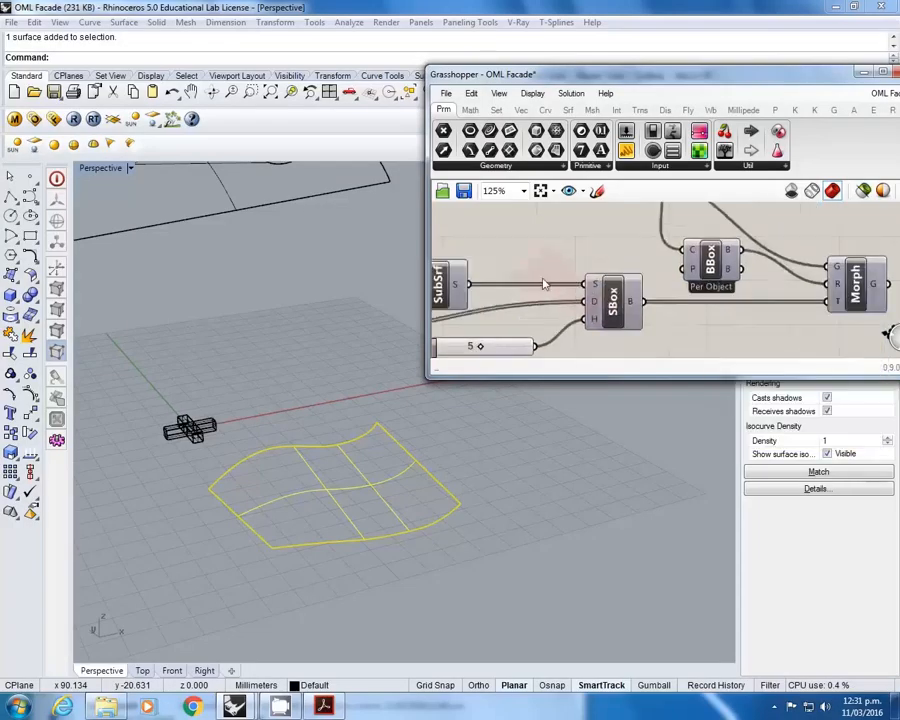
{"action": "left_click", "coordinate": [614, 305]}
{"action": "right_click", "coordinate": [600, 303]}
{"action": "left_click", "coordinate": [650, 332]}
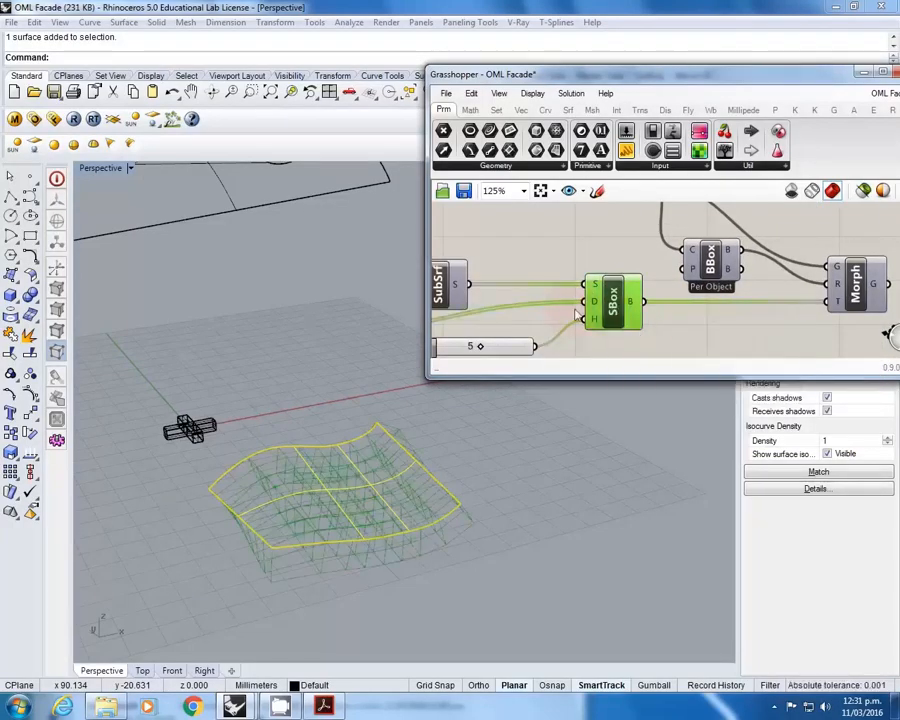
{"action": "right_click_drag", "start_coordinate": [545, 303], "coordinate": [600, 291]}
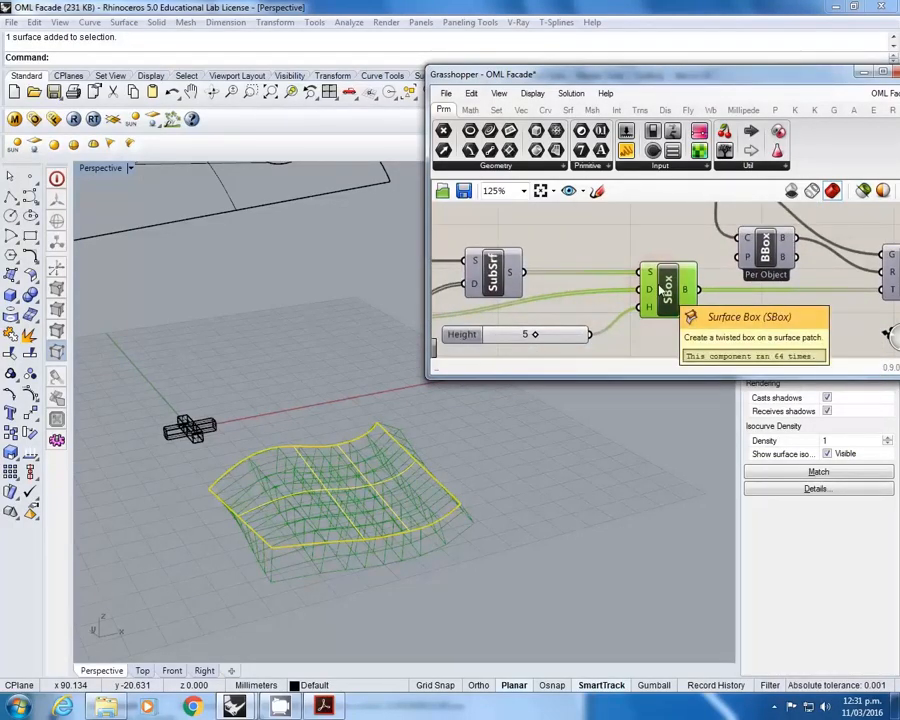
Step: Turn on the Morph component's preview to inspect the morphed modules on the surface, and switch it off again
{"action": "right_click_drag", "start_coordinate": [815, 269], "coordinate": [651, 285]}
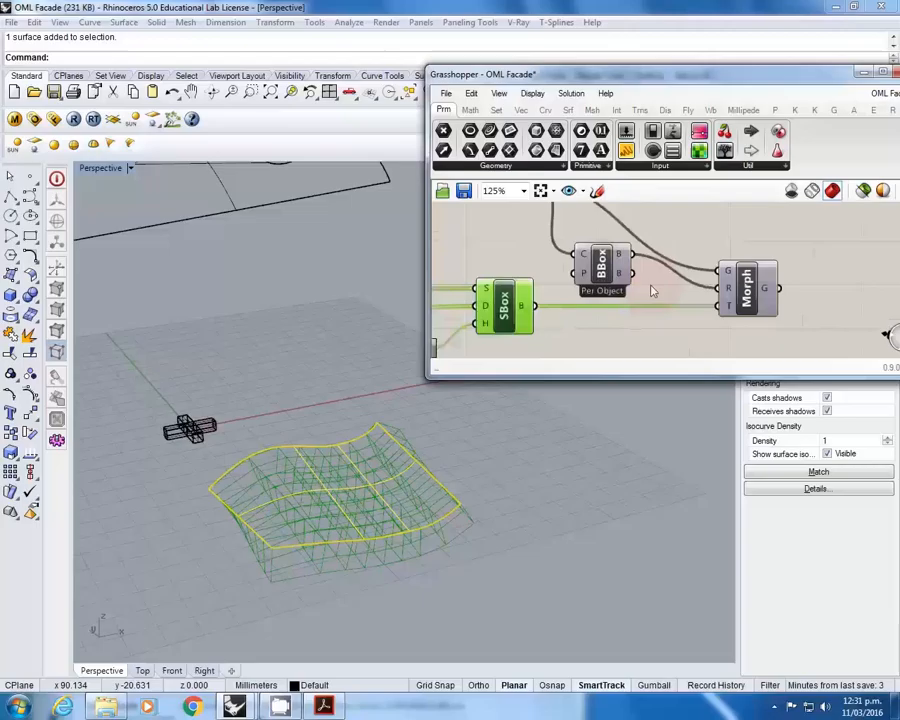
{"action": "right_click", "coordinate": [746, 290]}
{"action": "left_click", "coordinate": [752, 314]}
{"action": "right_click_drag", "start_coordinate": [540, 229], "coordinate": [628, 275]}
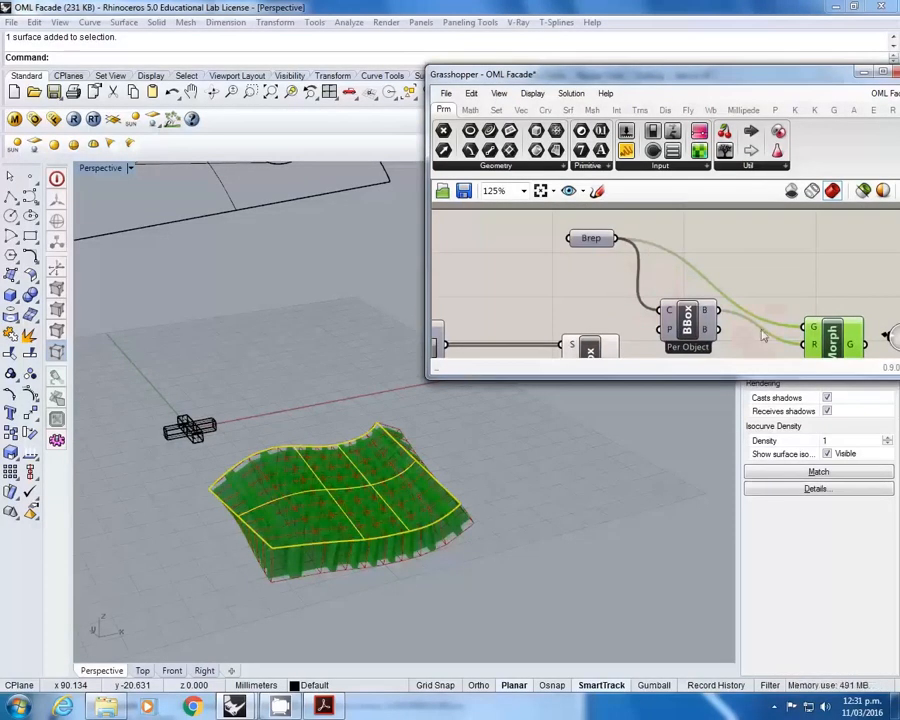
{"action": "right_click", "coordinate": [818, 345]}
{"action": "left_click", "coordinate": [754, 366]}
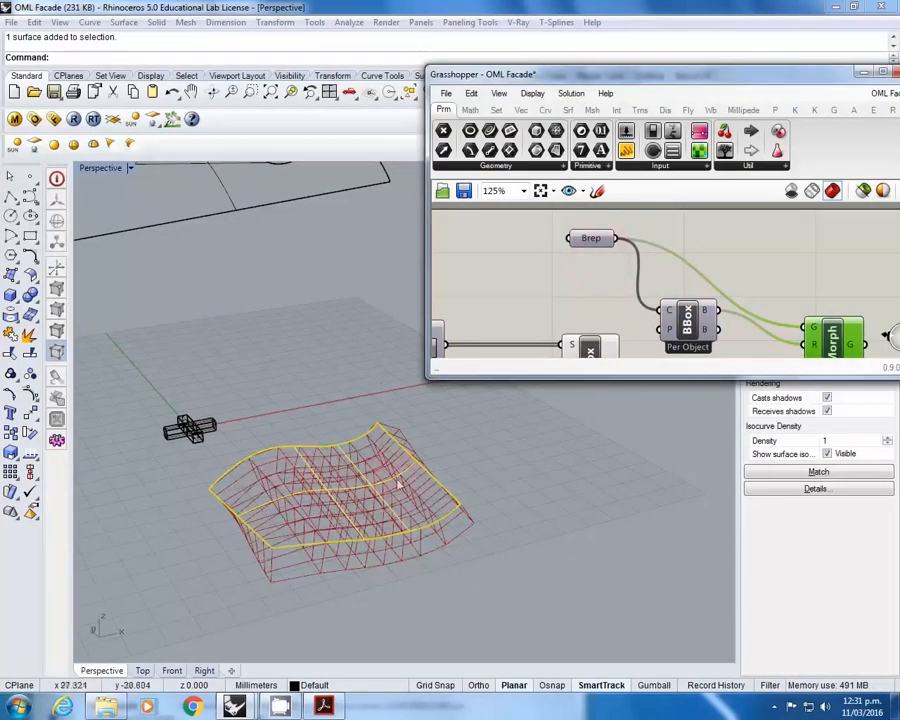
Step: Assign the cross-shaped polysurface at the origin to the definition's Brep parameter with Set one Brep
{"action": "left_click", "coordinate": [232, 445]}
{"action": "right_click_drag", "start_coordinate": [160, 428], "coordinate": [250, 436], "text": "shift"}
{"action": "scroll", "coordinate": [250, 434], "scroll_direction": "up", "scroll_amount": 12}
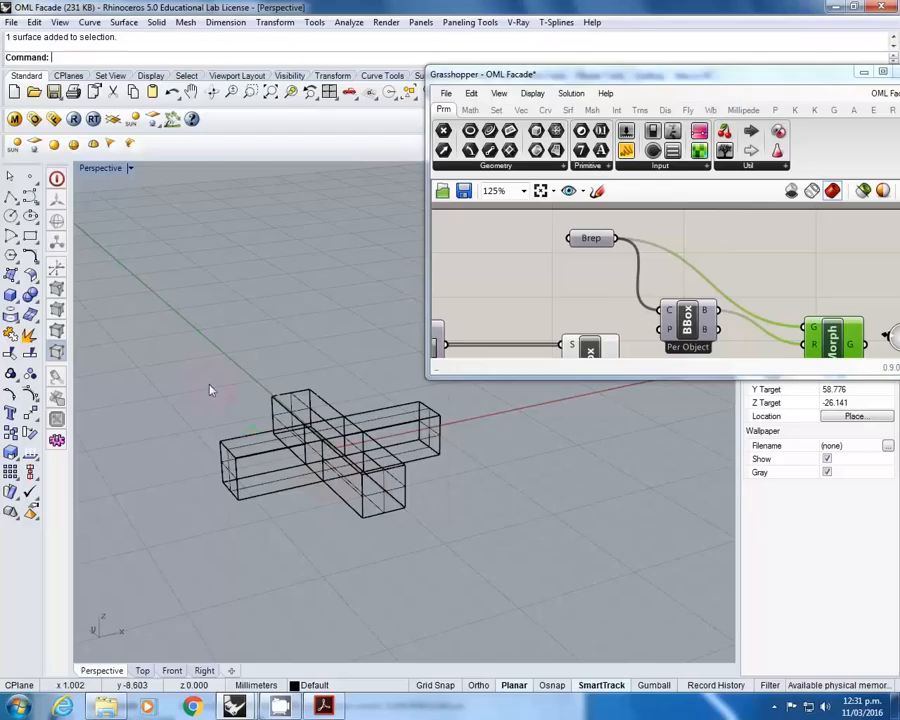
{"action": "left_click", "coordinate": [328, 450]}
{"action": "left_click", "coordinate": [594, 238]}
{"action": "right_click", "coordinate": [594, 238]}
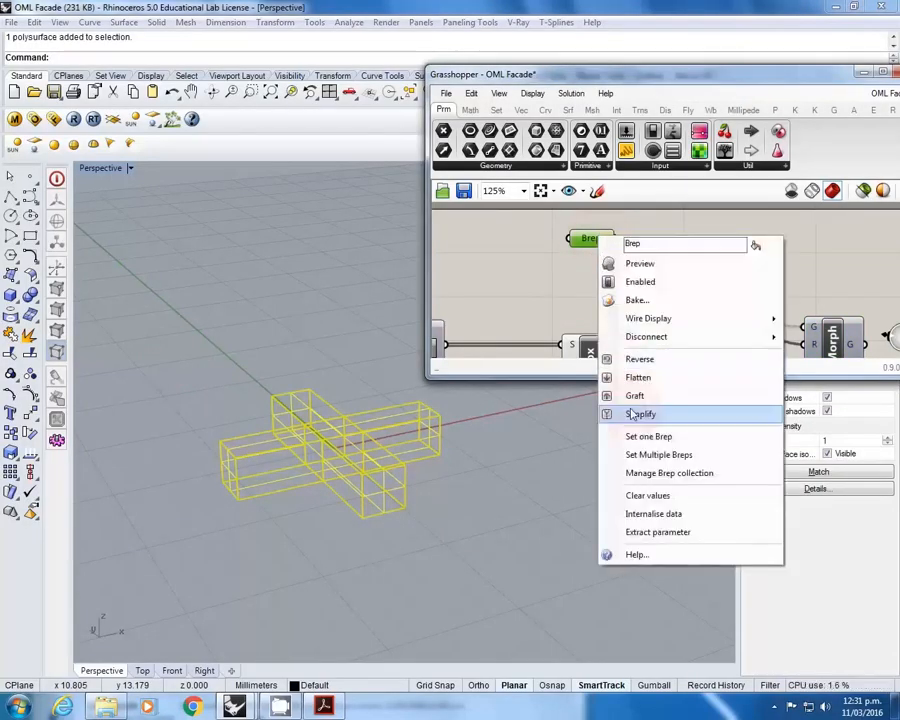
{"action": "left_click", "coordinate": [640, 436]}
{"action": "left_click", "coordinate": [532, 345]}
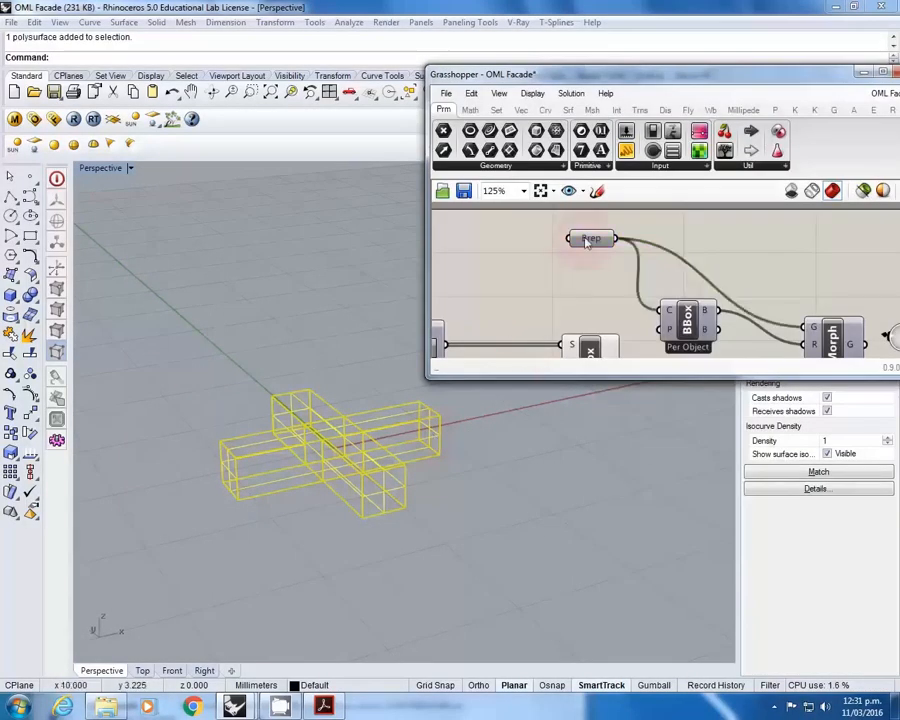
Step: Turn on the previews of the Brep parameter and the BBox component to show the module inside its bounding box
{"action": "right_click", "coordinate": [588, 240]}
{"action": "left_click", "coordinate": [612, 264]}
{"action": "left_click", "coordinate": [606, 388]}
{"action": "right_click_drag", "start_coordinate": [651, 280], "coordinate": [612, 267]}
{"action": "right_click", "coordinate": [648, 310]}
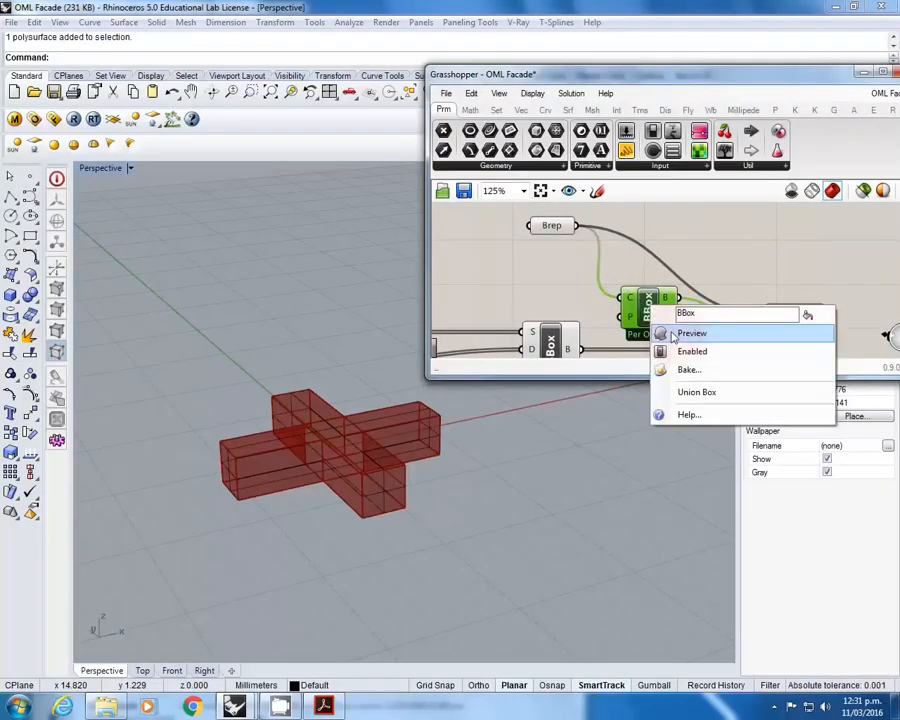
{"action": "left_click", "coordinate": [676, 334]}
{"action": "left_click", "coordinate": [792, 327]}
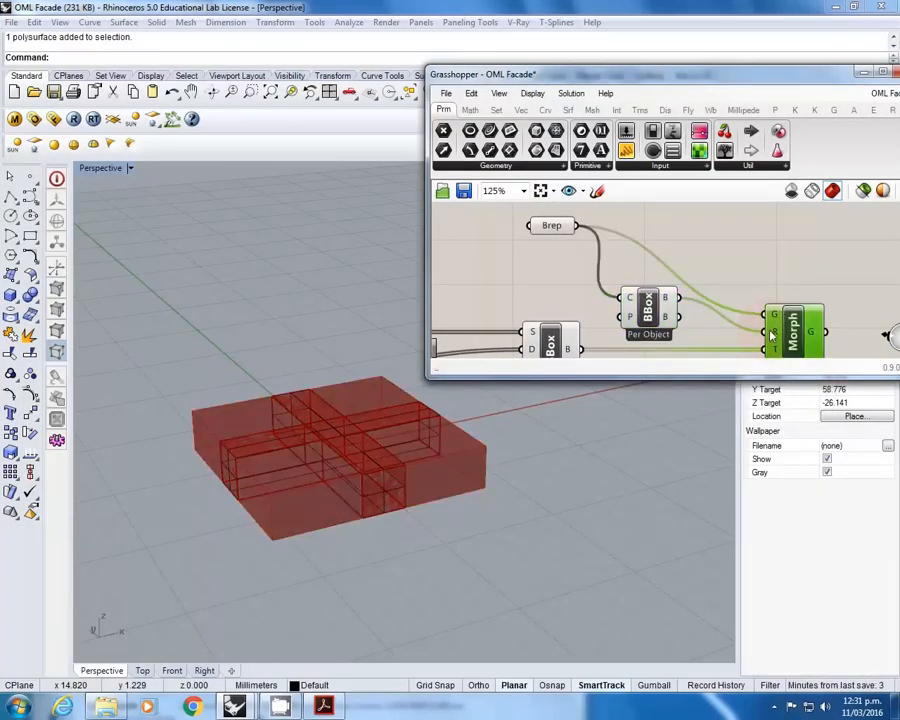
{"action": "left_click", "coordinate": [742, 289]}
Step: Examine how the Brep, BBox and SBox components feed Morph, and trace SBox's surface, domain and height inputs
{"action": "right_click_drag", "start_coordinate": [742, 289], "coordinate": [800, 268]}
{"action": "scroll", "coordinate": [675, 296], "scroll_direction": "down", "scroll_amount": 1}
{"action": "right_click_drag", "start_coordinate": [740, 262], "coordinate": [716, 323]}
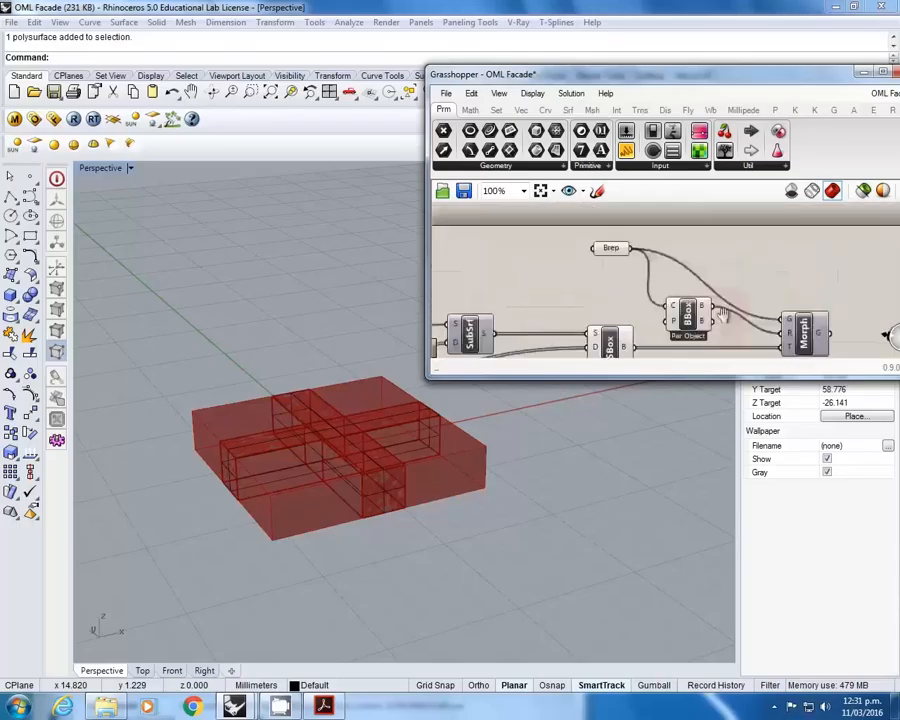
{"action": "left_click", "coordinate": [615, 250]}
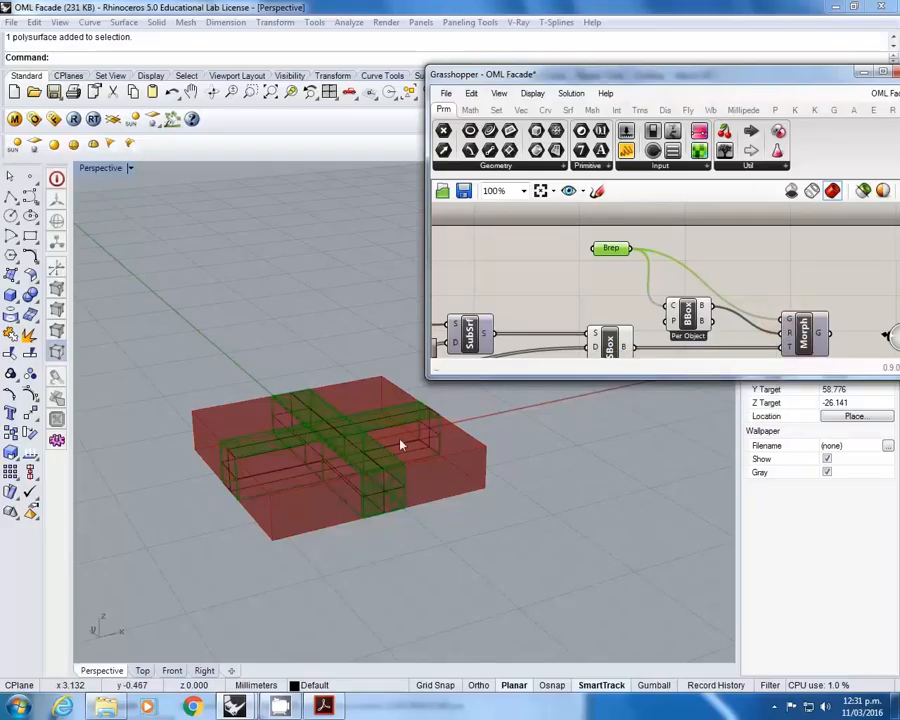
{"action": "right_click_drag", "start_coordinate": [776, 346], "coordinate": [759, 312]}
{"action": "mouse_move", "coordinate": [776, 330]}
{"action": "right_click_drag", "start_coordinate": [666, 319], "coordinate": [721, 310]}
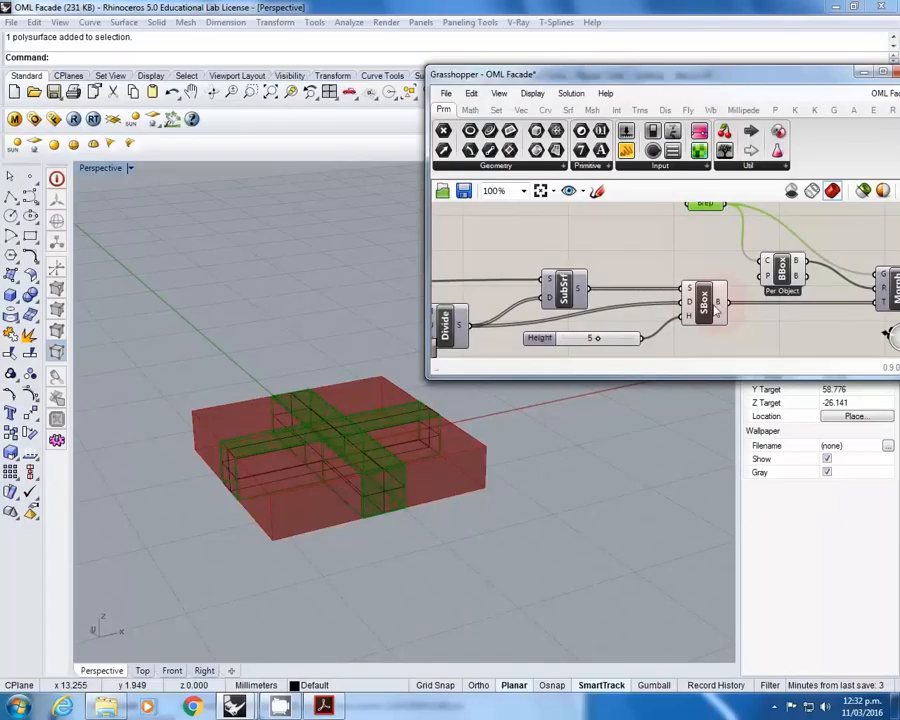
{"action": "scroll", "coordinate": [643, 334], "scroll_direction": "down", "scroll_amount": 3}
{"action": "scroll", "coordinate": [688, 303], "scroll_direction": "down", "scroll_amount": 4}
{"action": "scroll", "coordinate": [711, 314], "scroll_direction": "up", "scroll_amount": 3}
{"action": "right_click_drag", "start_coordinate": [555, 316], "coordinate": [805, 273]}
{"action": "right_click_drag", "start_coordinate": [657, 295], "coordinate": [705, 288]}
{"action": "scroll", "coordinate": [707, 290], "scroll_direction": "up", "scroll_amount": 4}
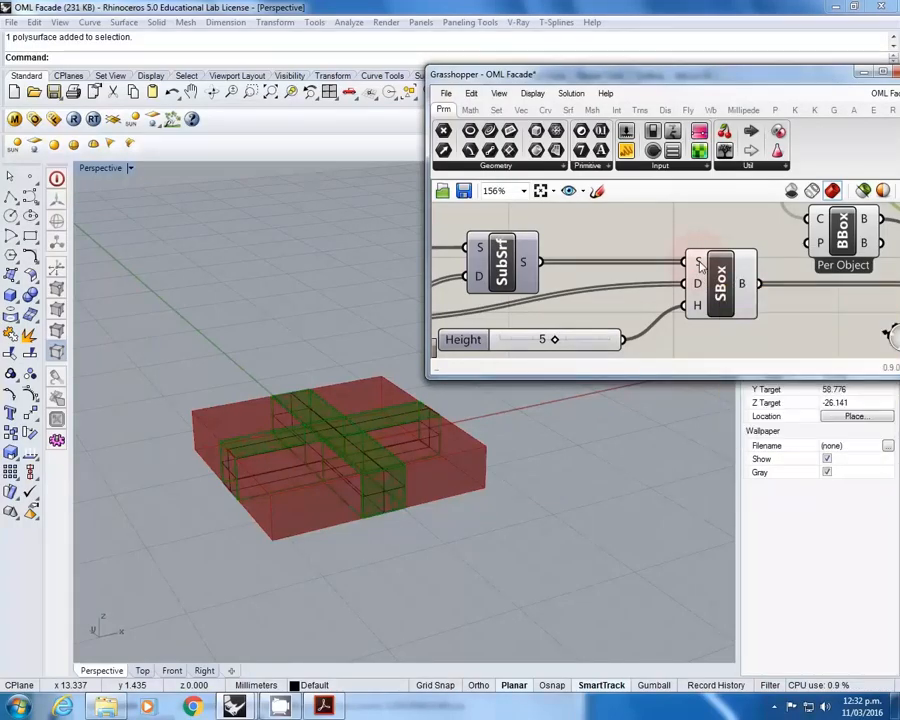
Step: Turn off the previews of the SBox and BBox components, with both the module and the surface in view
{"action": "mouse_move", "coordinate": [701, 287]}
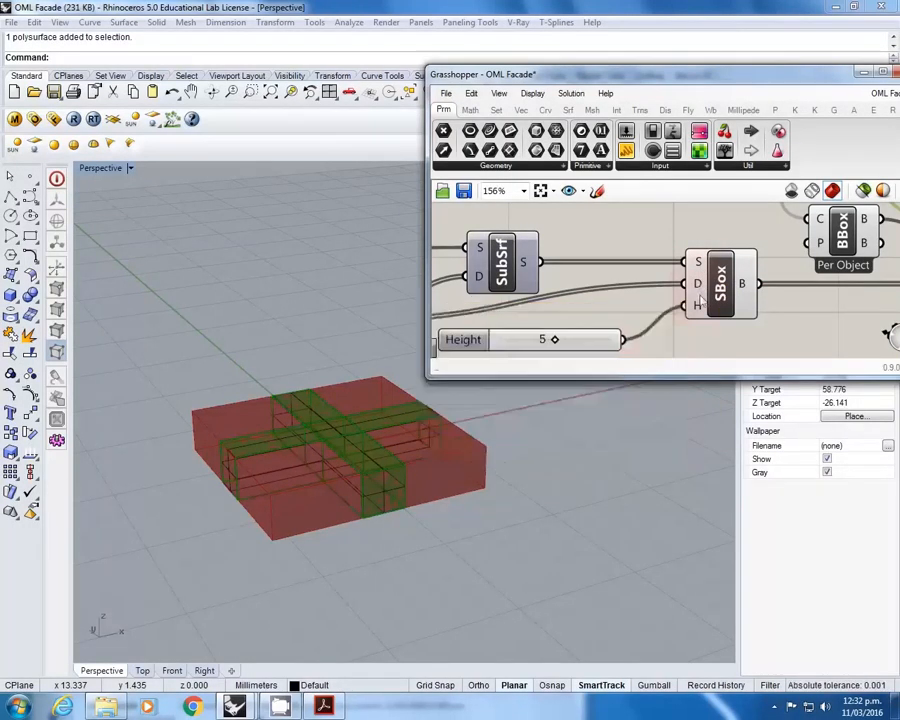
{"action": "right_click_drag", "start_coordinate": [699, 306], "coordinate": [670, 287]}
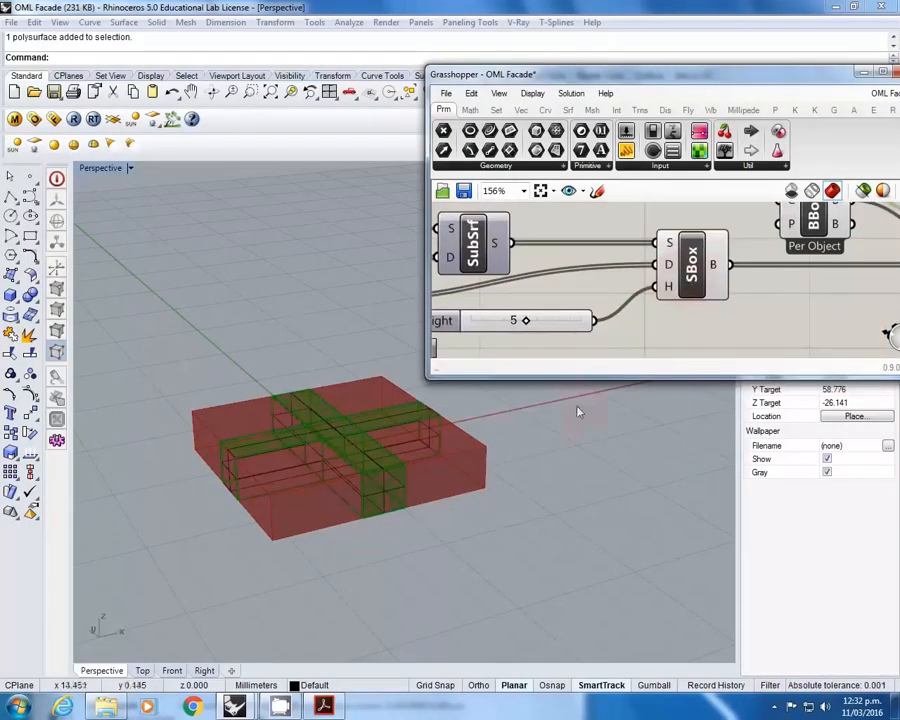
{"action": "left_click", "coordinate": [556, 430]}
{"action": "scroll", "coordinate": [554, 432], "scroll_direction": "down", "scroll_amount": 10}
{"action": "scroll", "coordinate": [607, 489], "scroll_direction": "up", "scroll_amount": 6}
{"action": "right_click_drag", "start_coordinate": [607, 489], "coordinate": [529, 474]}
{"action": "right_click_drag", "start_coordinate": [414, 439], "coordinate": [506, 490], "text": "shift"}
{"action": "scroll", "coordinate": [506, 490], "scroll_direction": "down", "scroll_amount": 3}
{"action": "right_click_drag", "start_coordinate": [737, 282], "coordinate": [640, 302]}
{"action": "scroll", "coordinate": [640, 302], "scroll_direction": "down", "scroll_amount": 2}
{"action": "left_click_drag", "start_coordinate": [719, 322], "coordinate": [598, 259]}
{"action": "middle_click", "coordinate": [597, 276]}
{"action": "left_click", "coordinate": [642, 231]}
{"action": "right_click_drag", "start_coordinate": [647, 223], "coordinate": [650, 278]}
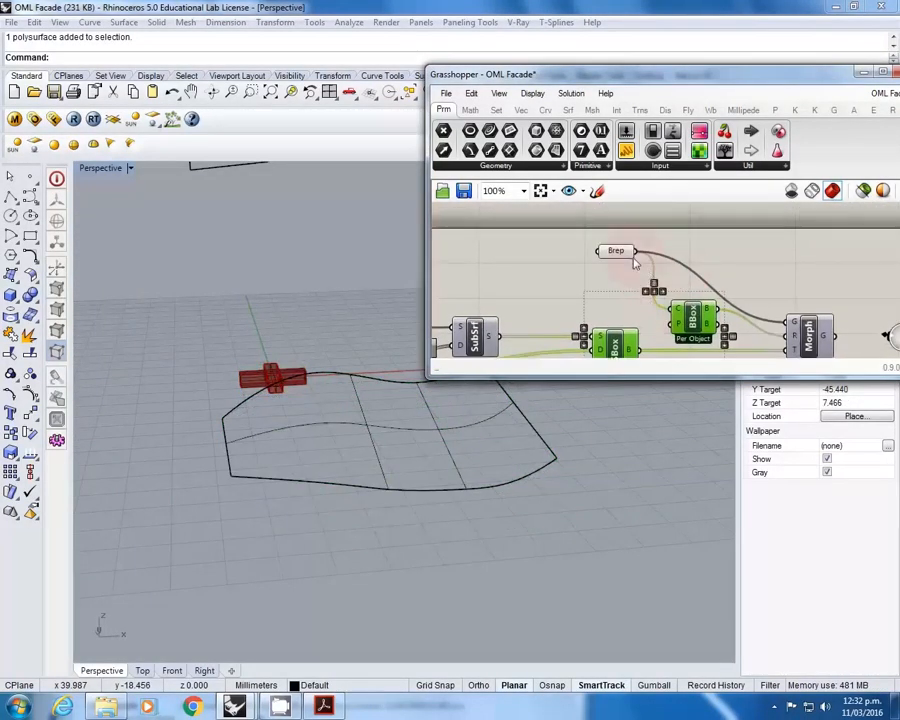
Step: Turn off the Brep parameter's preview and turn on the Morph component's preview
{"action": "middle_click", "coordinate": [628, 260]}
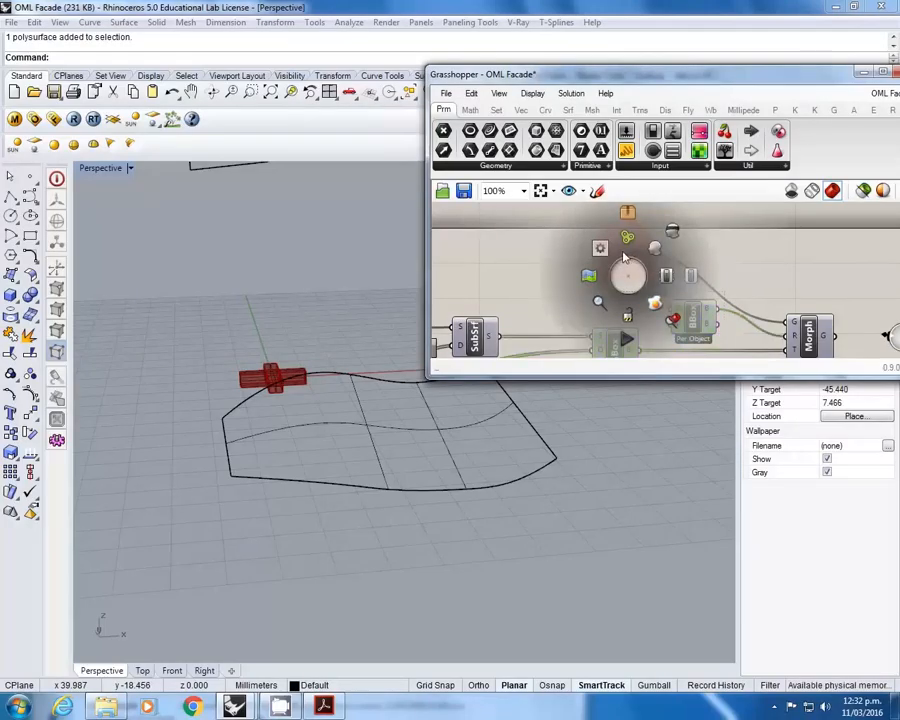
{"action": "left_click", "coordinate": [608, 252]}
{"action": "middle_click", "coordinate": [610, 254]}
{"action": "left_click", "coordinate": [655, 232]}
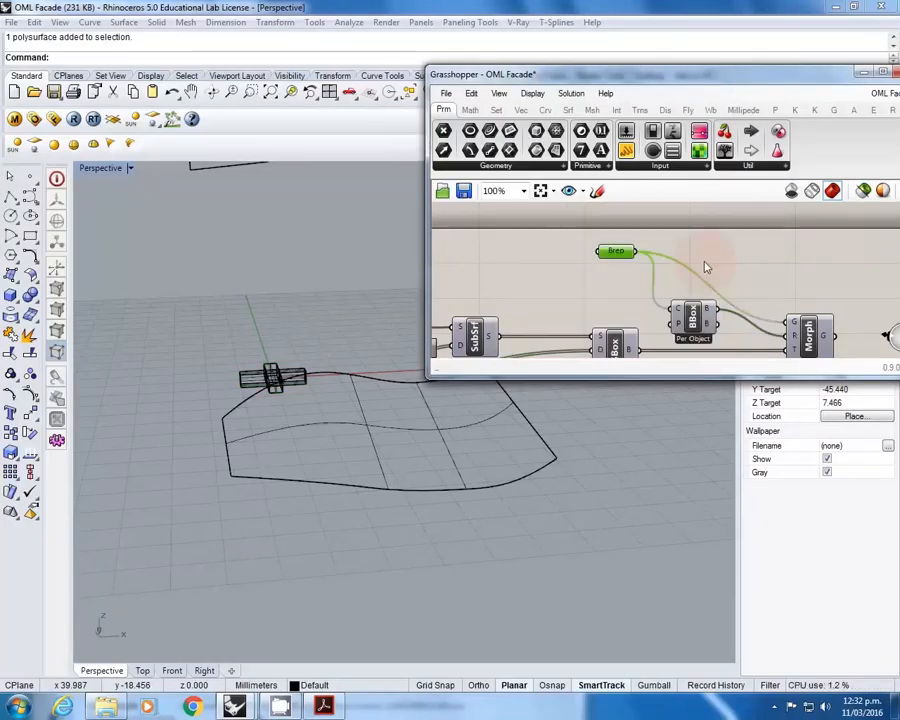
{"action": "left_click", "coordinate": [808, 335]}
{"action": "middle_click", "coordinate": [818, 282]}
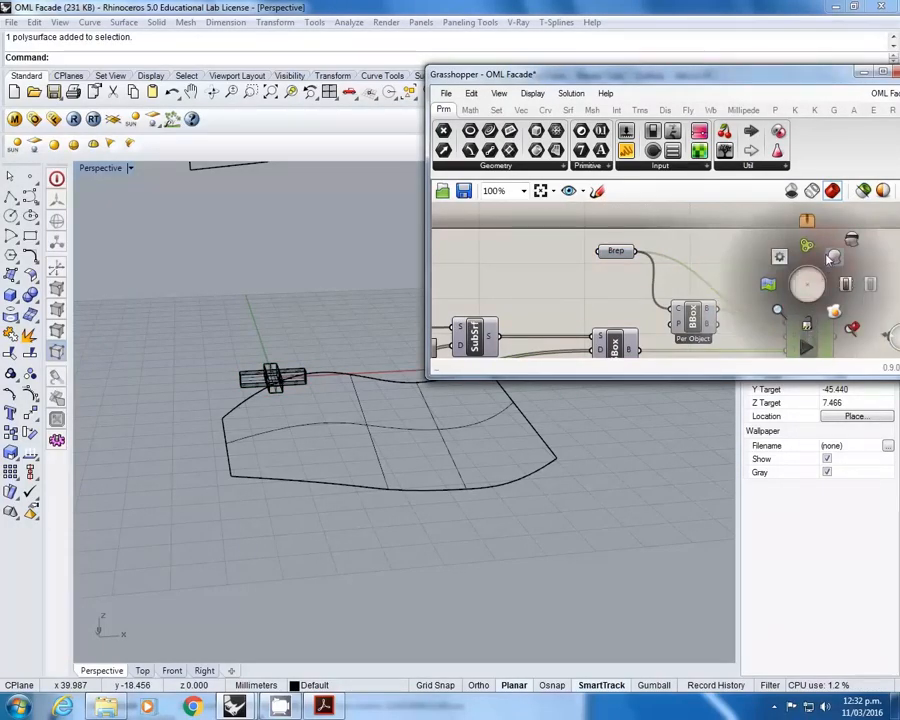
{"action": "left_click", "coordinate": [833, 257]}
Step: Assign the large wavy surface beyond the grid to the definition's Srf parameter in place of the small one
{"action": "right_click_drag", "start_coordinate": [340, 470], "coordinate": [434, 523]}
{"action": "scroll", "coordinate": [434, 523], "scroll_direction": "down", "scroll_amount": 2}
{"action": "right_click_drag", "start_coordinate": [560, 316], "coordinate": [808, 266]}
{"action": "scroll", "coordinate": [808, 266], "scroll_direction": "down", "scroll_amount": 2}
{"action": "right_click_drag", "start_coordinate": [277, 285], "coordinate": [330, 364]}
{"action": "left_click", "coordinate": [269, 268]}
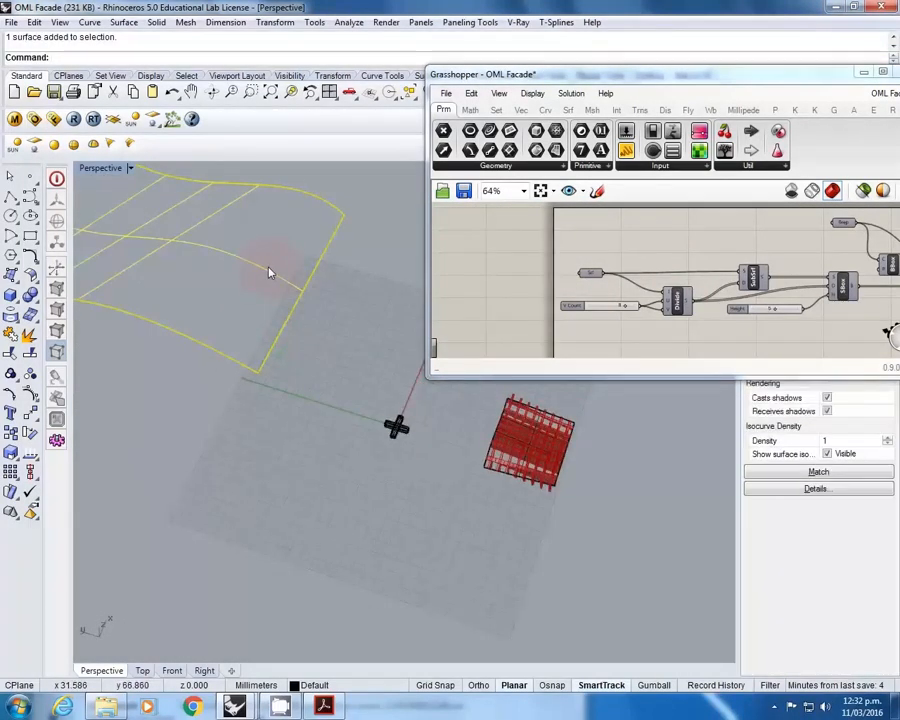
{"action": "scroll", "coordinate": [268, 267], "scroll_direction": "down", "scroll_amount": 2}
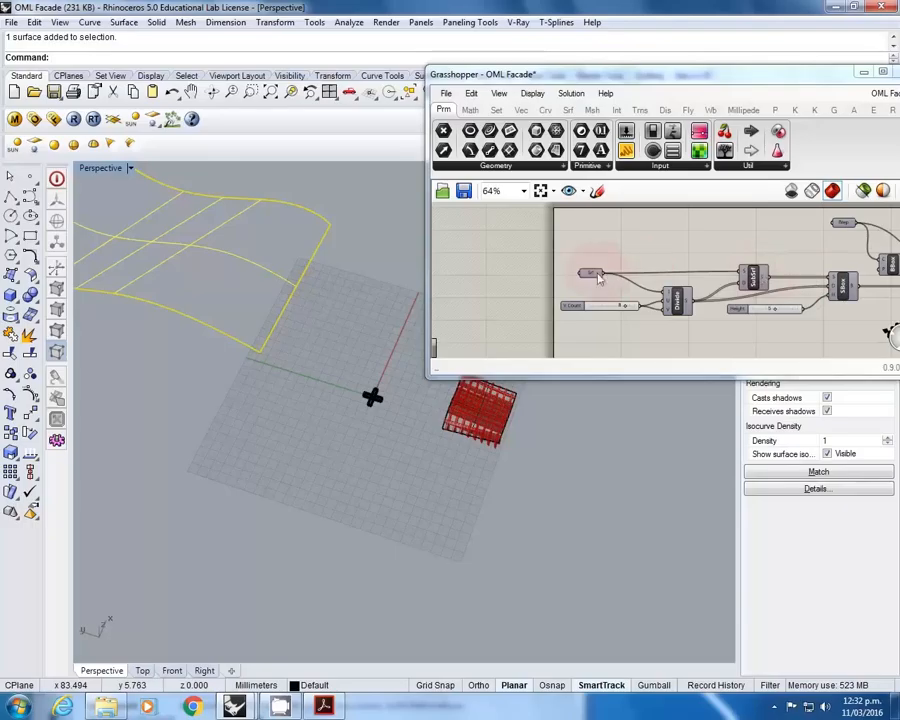
{"action": "right_click", "coordinate": [606, 281]}
{"action": "left_click", "coordinate": [640, 466]}
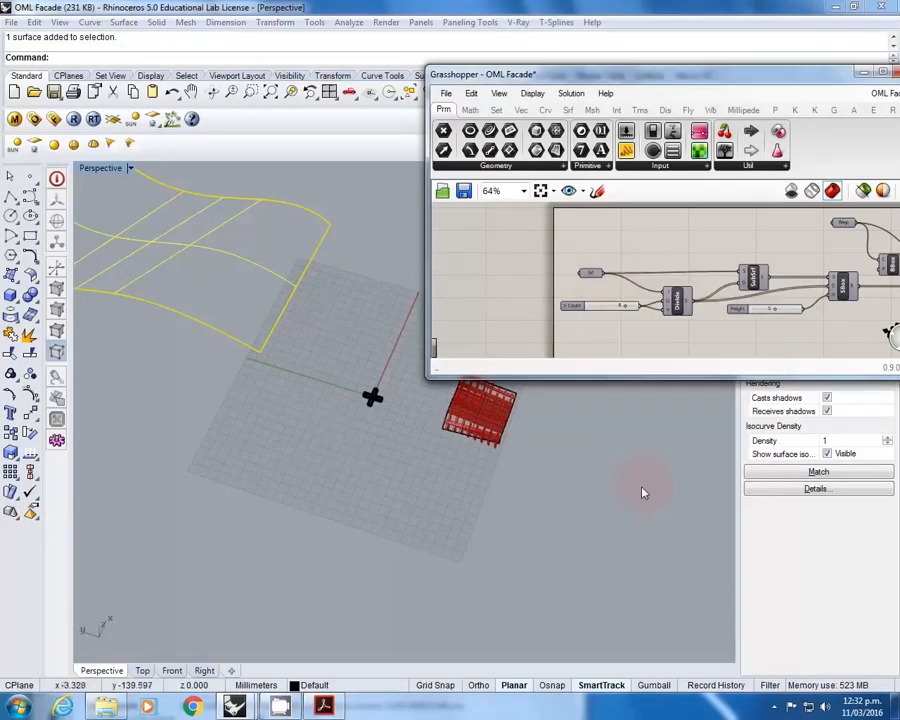
{"action": "right_click", "coordinate": [602, 279]}
{"action": "left_click", "coordinate": [660, 545]}
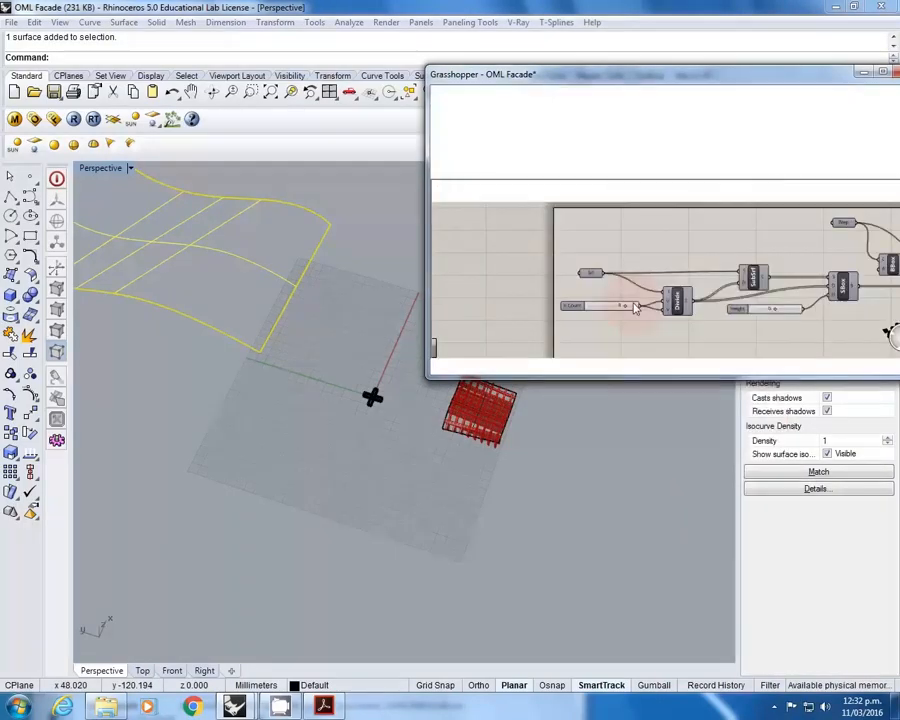
Step: Inspect the cross modules morphed across the large surface, with the Grasshopper window minimized and the surface deselected
{"action": "right_click_drag", "start_coordinate": [299, 309], "coordinate": [258, 306], "text": "shift"}
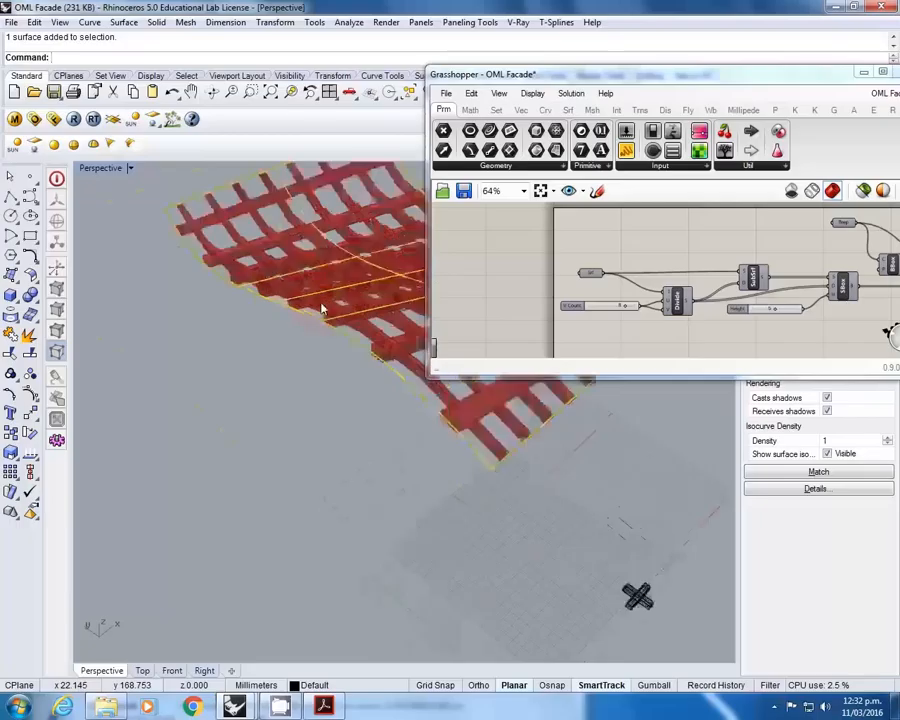
{"action": "scroll", "coordinate": [358, 301], "scroll_direction": "up", "scroll_amount": 4}
{"action": "right_click_drag", "start_coordinate": [358, 301], "coordinate": [185, 340], "text": "shift"}
{"action": "scroll", "coordinate": [239, 327], "scroll_direction": "down", "scroll_amount": 2}
{"action": "right_click_drag", "start_coordinate": [312, 366], "coordinate": [413, 424], "text": "shift"}
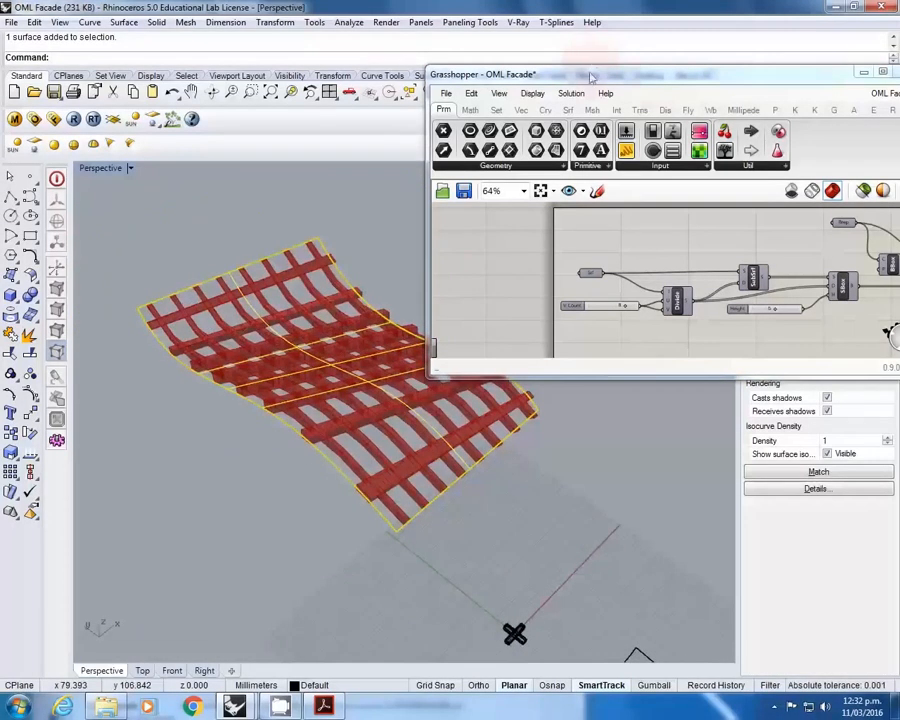
{"action": "left_click", "coordinate": [862, 73]}
{"action": "mouse_move", "coordinate": [438, 300]}
{"action": "right_mouse_down", "text": "shift"}
{"action": "mouse_move", "coordinate": [479, 303]}
{"action": "mouse_move", "coordinate": [311, 327]}
{"action": "mouse_move", "coordinate": [520, 342]}
{"action": "mouse_move", "coordinate": [428, 356]}
{"action": "mouse_move", "coordinate": [446, 336]}
{"action": "mouse_move", "coordinate": [549, 488]}
{"action": "right_mouse_up", "text": "shift"}
{"action": "left_click", "coordinate": [470, 338]}
Step: Switch to the Grasshopper Tutorial PDF in Acrobat and read on from page 12 to the Exemplar Work page
{"action": "left_click", "coordinate": [324, 705]}
{"action": "scroll", "coordinate": [401, 447], "scroll_direction": "down", "scroll_amount": 3}
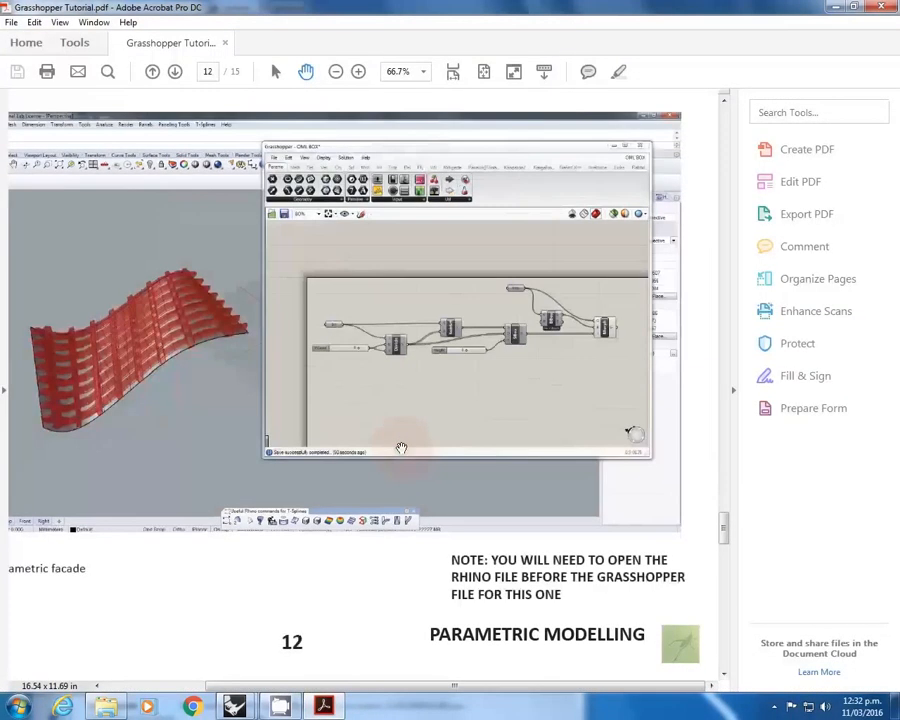
{"action": "scroll", "coordinate": [401, 447], "scroll_direction": "down", "scroll_amount": 3}
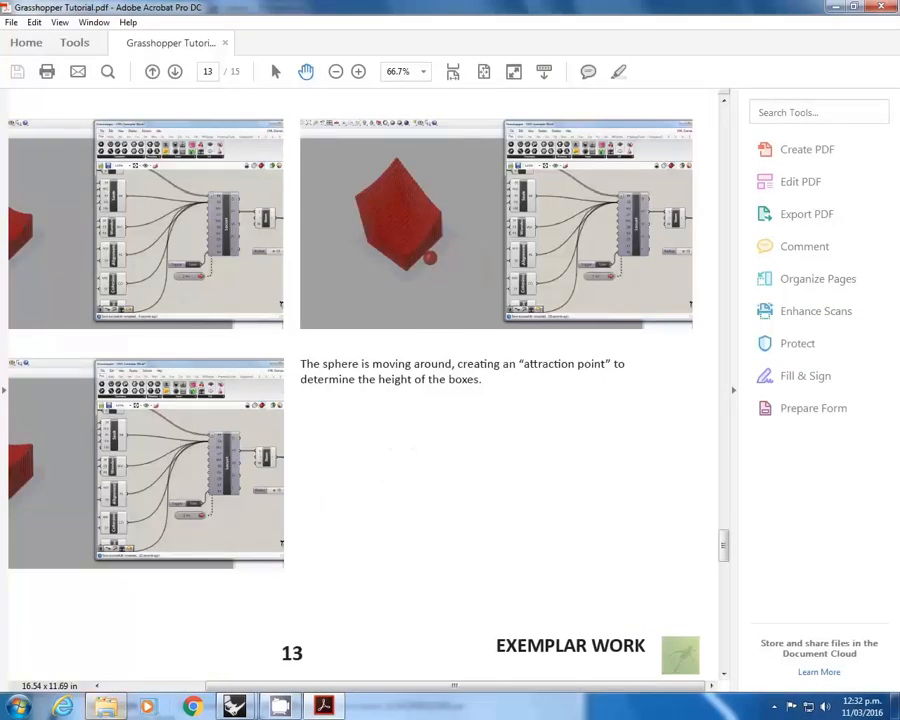
Step: Switch back to the OML Facade model in Rhino and restore the minimized Grasshopper window
{"action": "left_click", "coordinate": [106, 705]}
{"action": "left_click", "coordinate": [234, 705]}
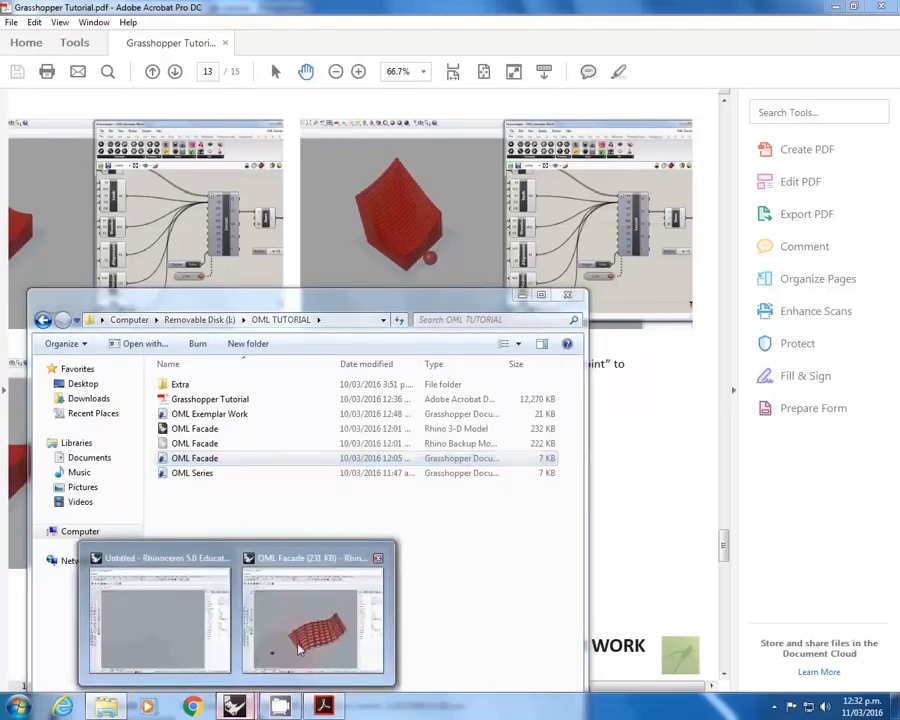
{"action": "left_click", "coordinate": [311, 639]}
{"action": "key", "text": "Return"}
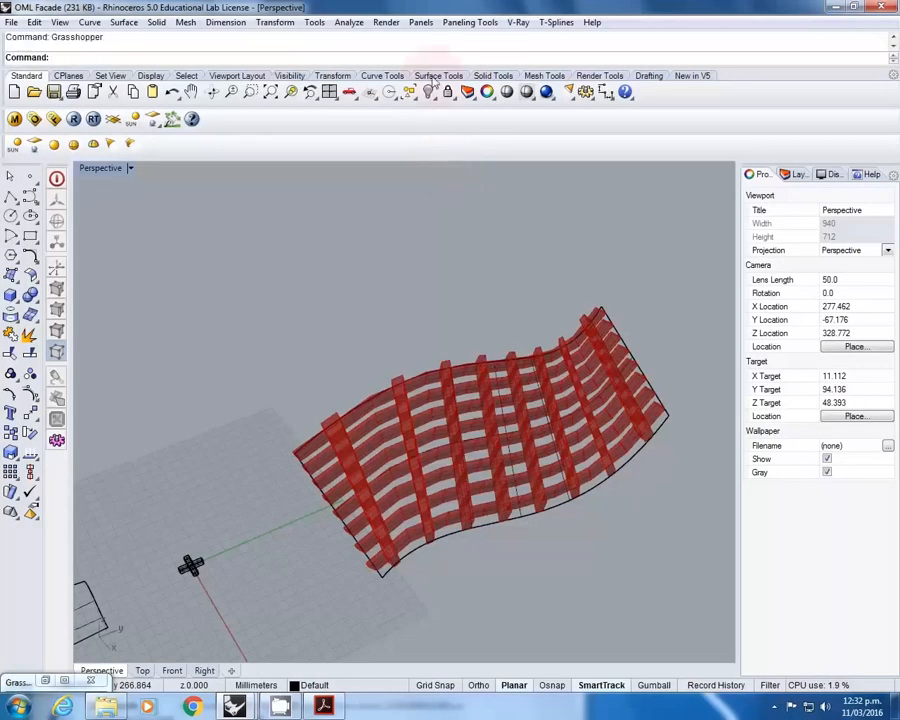
{"action": "left_click", "coordinate": [18, 682]}
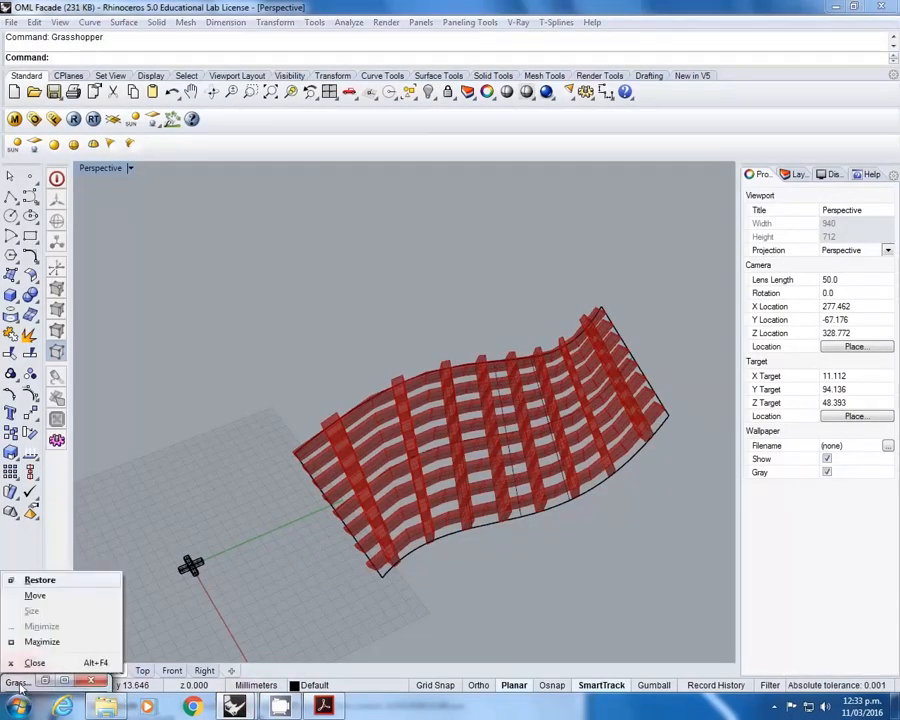
{"action": "left_click", "coordinate": [40, 580]}
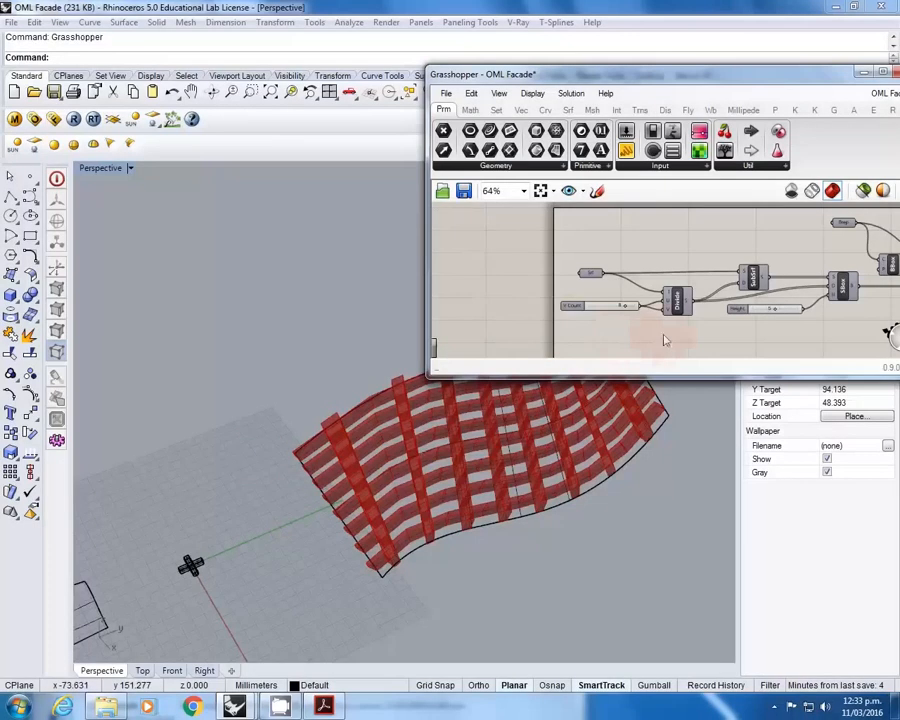
{"action": "scroll", "coordinate": [664, 335], "scroll_direction": "down", "scroll_amount": 1}
Step: Load the OML Exemplar Work definition from the OML TUTORIAL folder into Grasshopper
{"action": "left_click", "coordinate": [104, 706]}
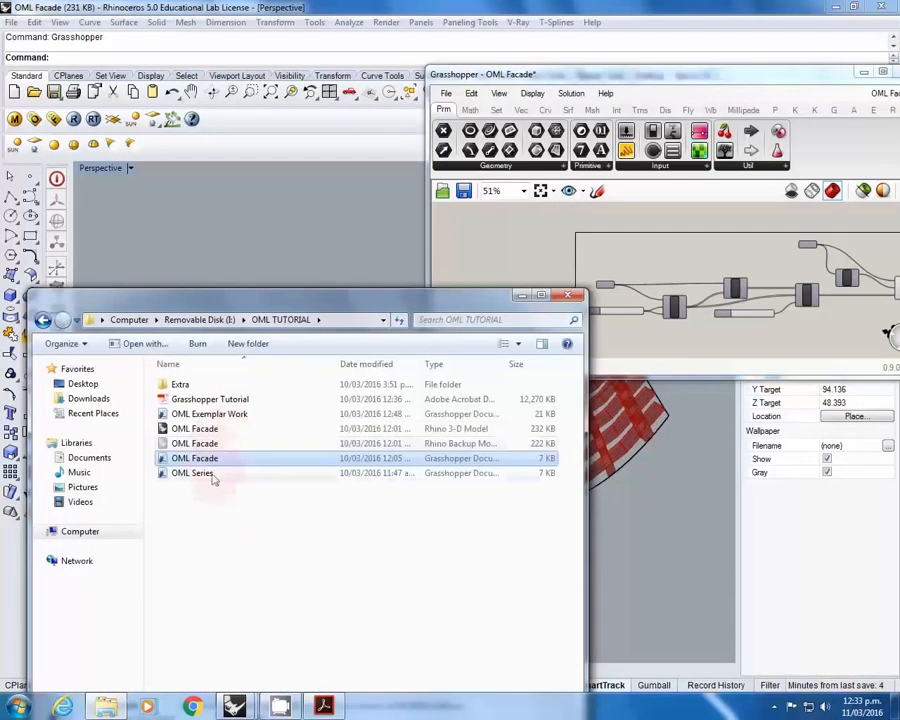
{"action": "left_click", "coordinate": [205, 416]}
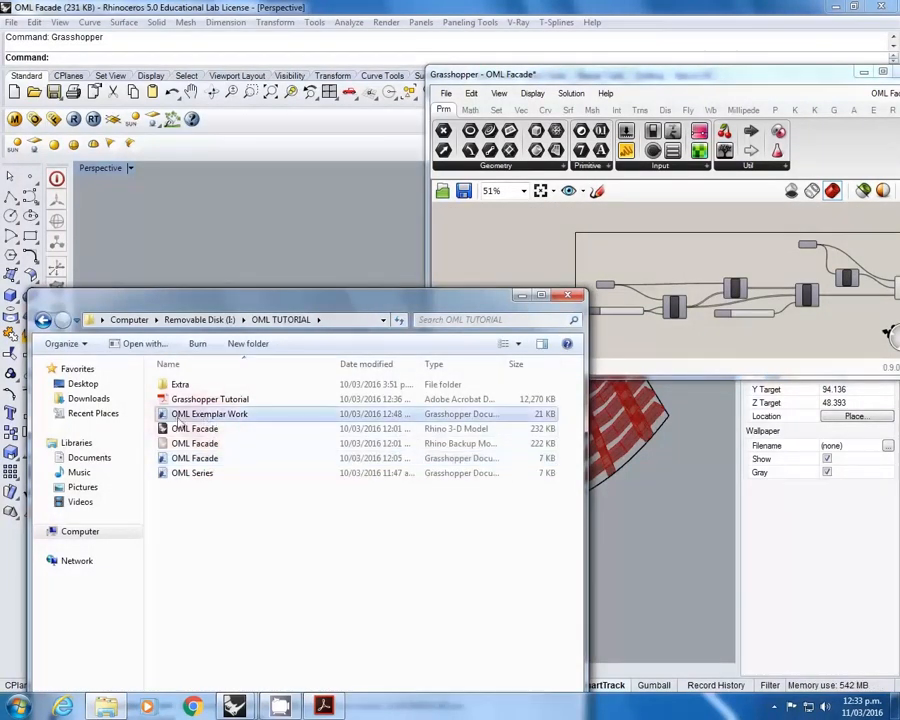
{"action": "left_click_drag", "start_coordinate": [178, 416], "coordinate": [665, 295]}
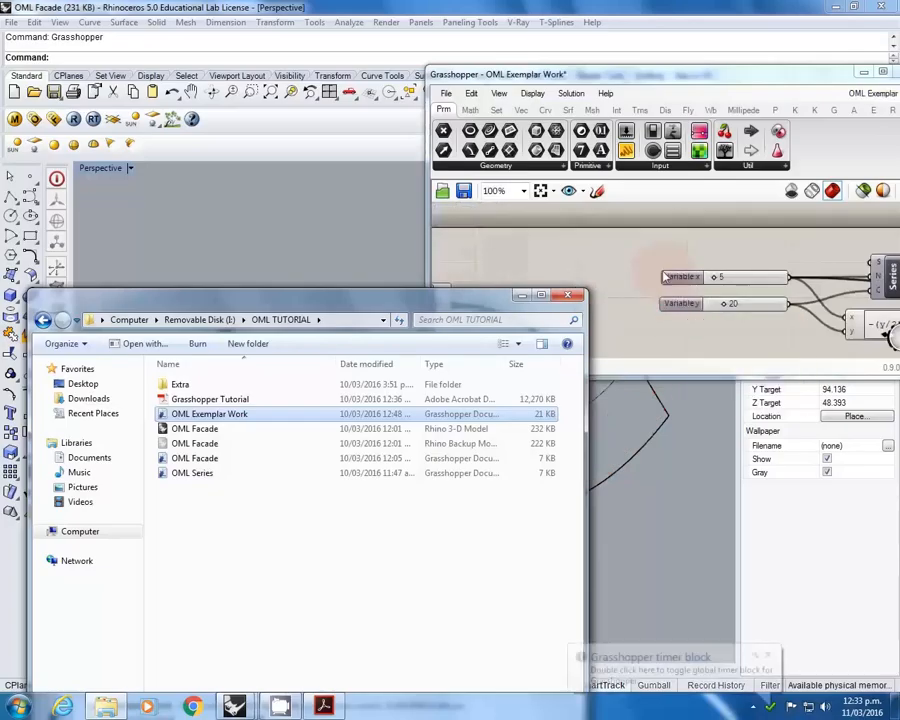
{"action": "scroll", "coordinate": [656, 266], "scroll_direction": "down", "scroll_amount": 1}
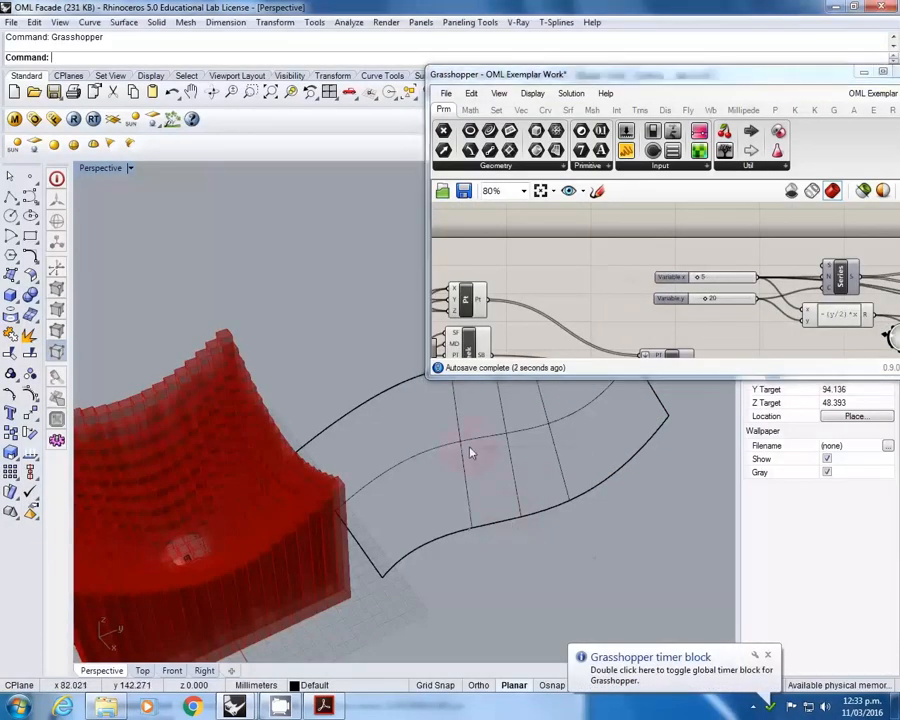
Step: Delete all the Rhino geometry and close the OML Facade definition without saving its changes
{"action": "key", "text": "ctrl+a"}
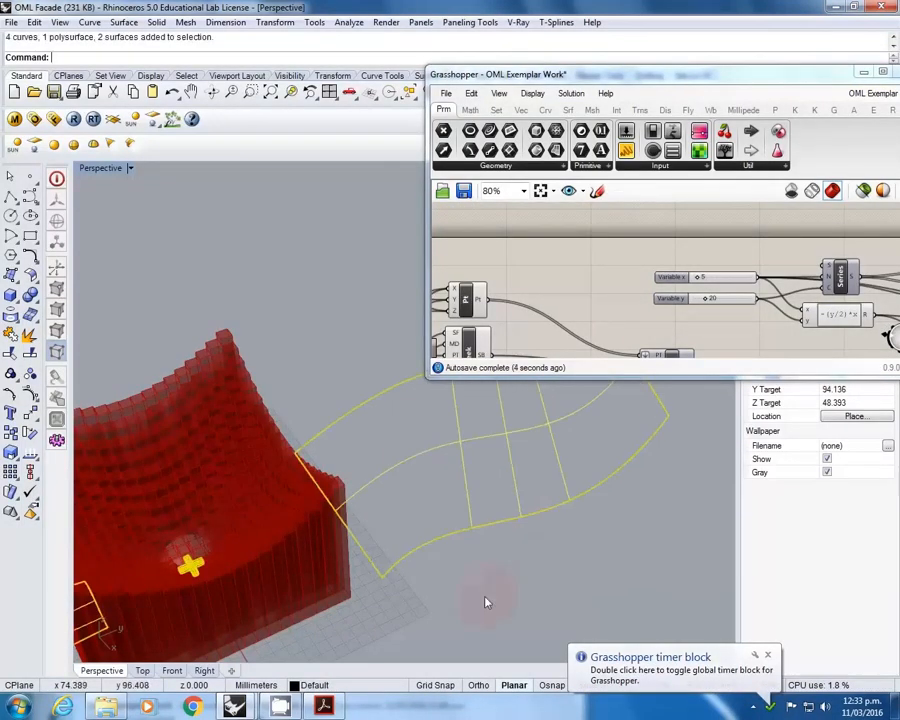
{"action": "key", "text": "Delete"}
{"action": "left_click_drag", "start_coordinate": [782, 84], "coordinate": [706, 93]}
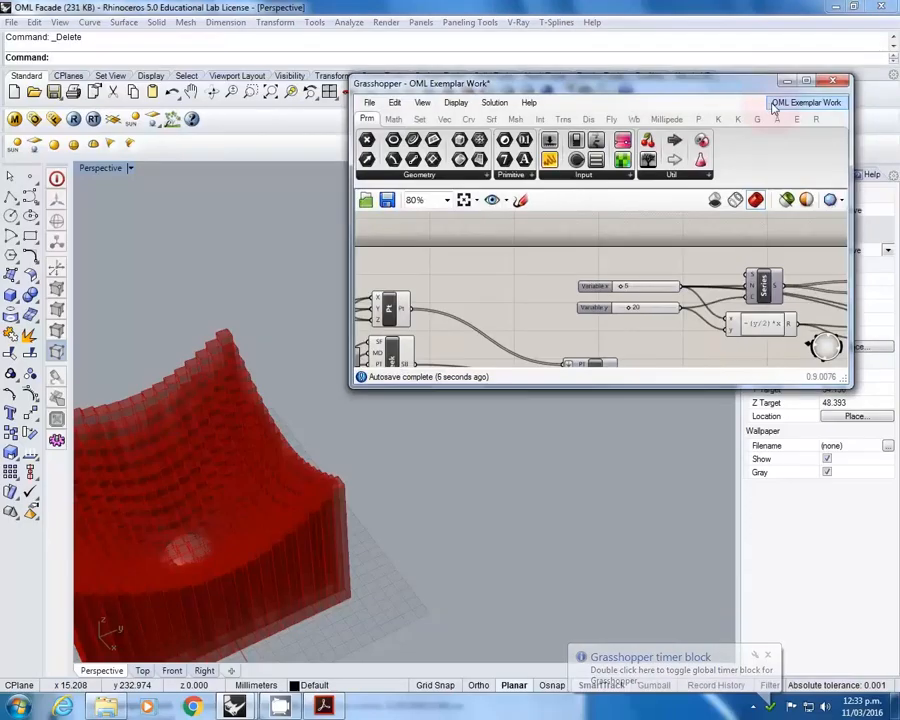
{"action": "left_click", "coordinate": [774, 106]}
{"action": "left_click", "coordinate": [857, 213]}
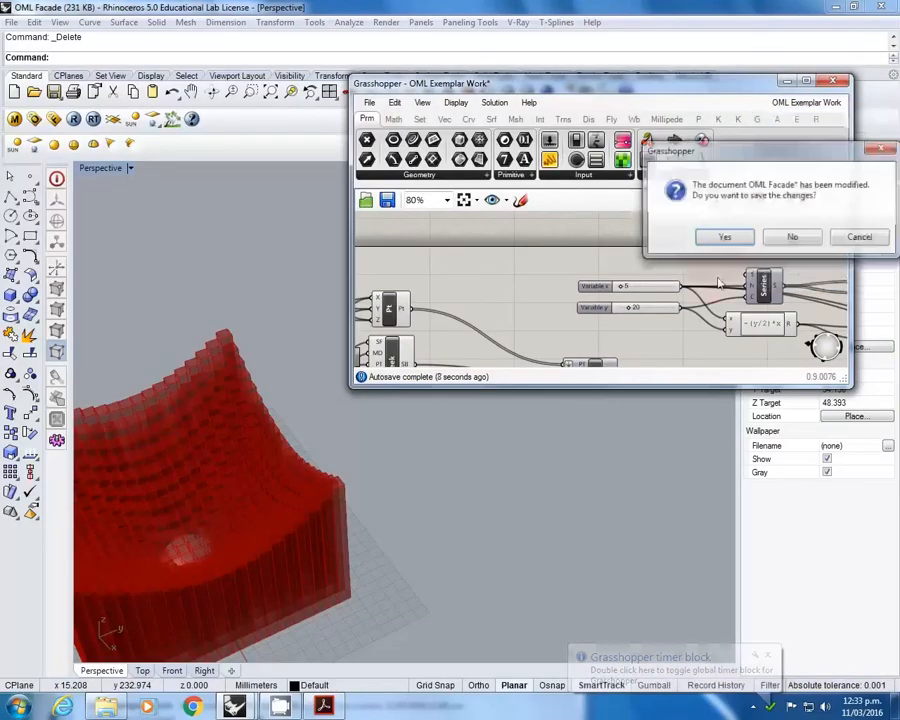
{"action": "left_click", "coordinate": [791, 239]}
Step: Examine the overall layout of the OML Exemplar Work definition alongside its previewed field of boxes
{"action": "scroll", "coordinate": [635, 284], "scroll_direction": "down", "scroll_amount": 3}
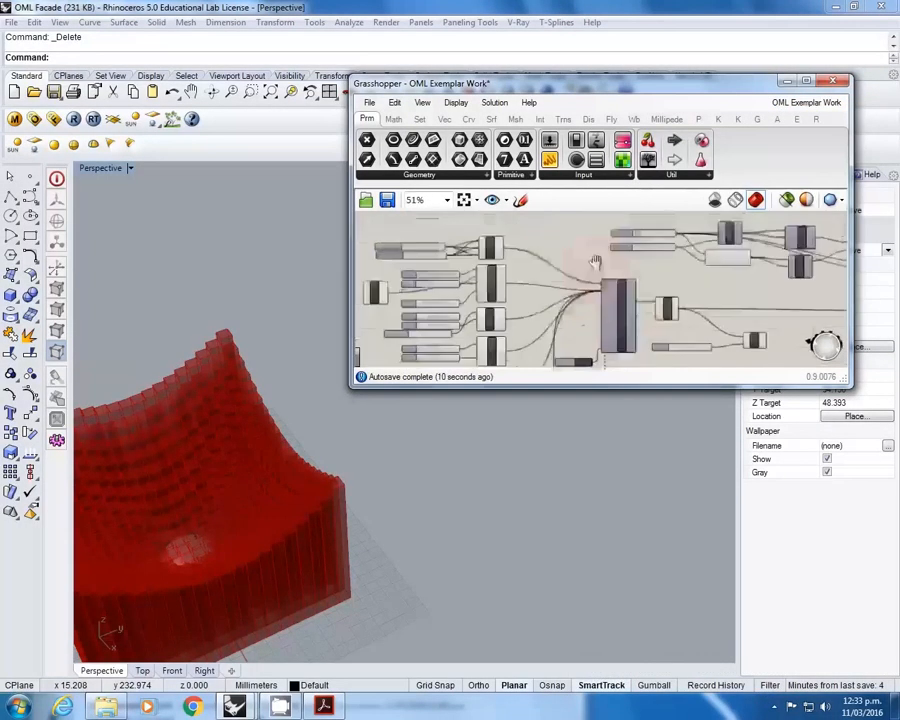
{"action": "right_click_drag", "start_coordinate": [258, 491], "coordinate": [365, 482]}
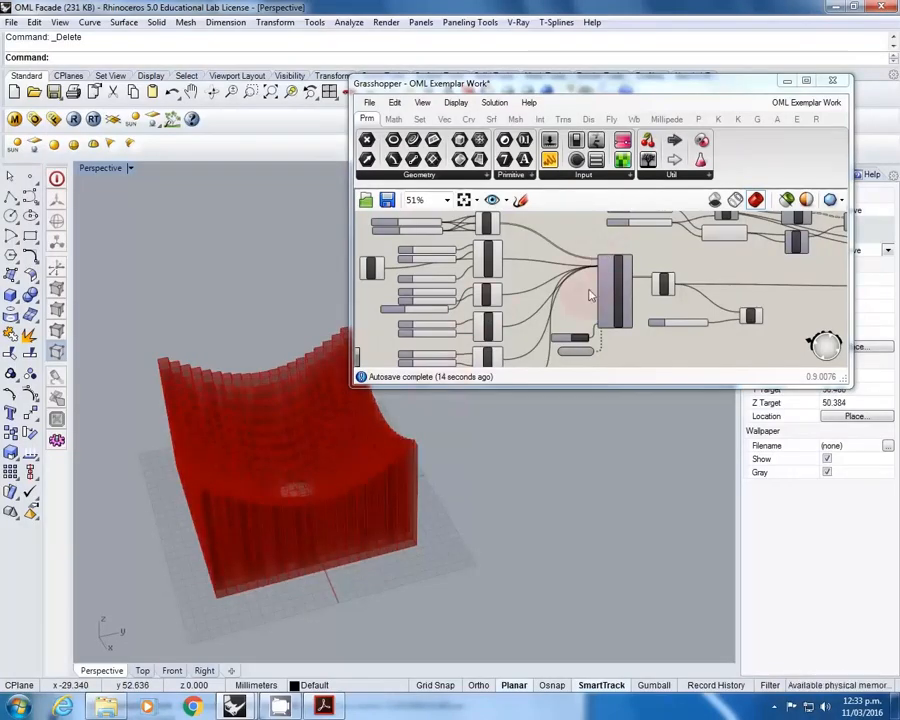
{"action": "right_click_drag", "start_coordinate": [572, 311], "coordinate": [528, 321]}
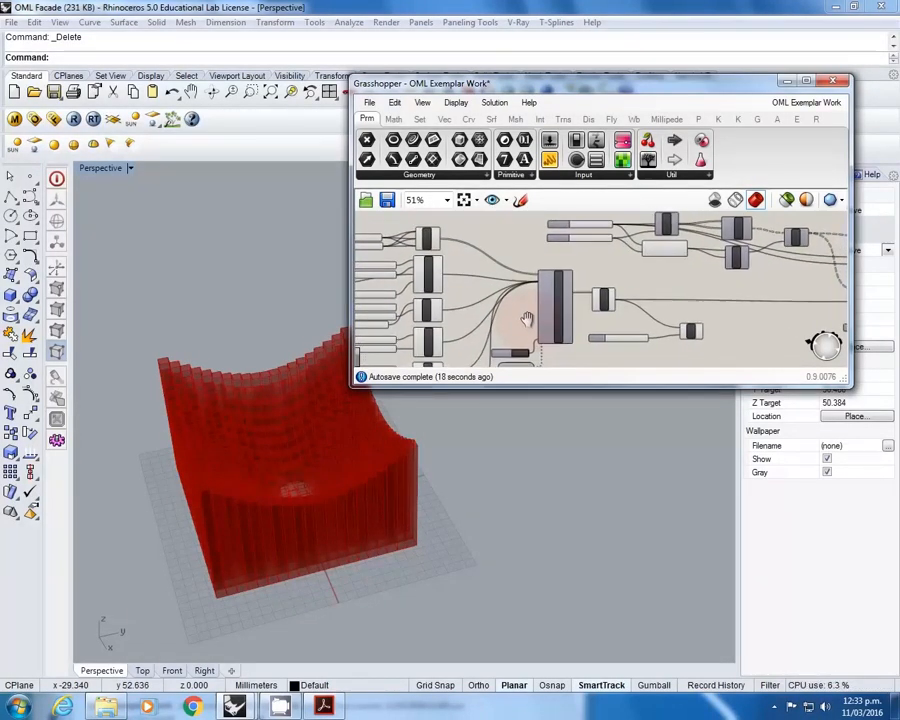
{"action": "scroll", "coordinate": [528, 321], "scroll_direction": "down", "scroll_amount": 1}
{"action": "scroll", "coordinate": [508, 310], "scroll_direction": "down", "scroll_amount": 1}
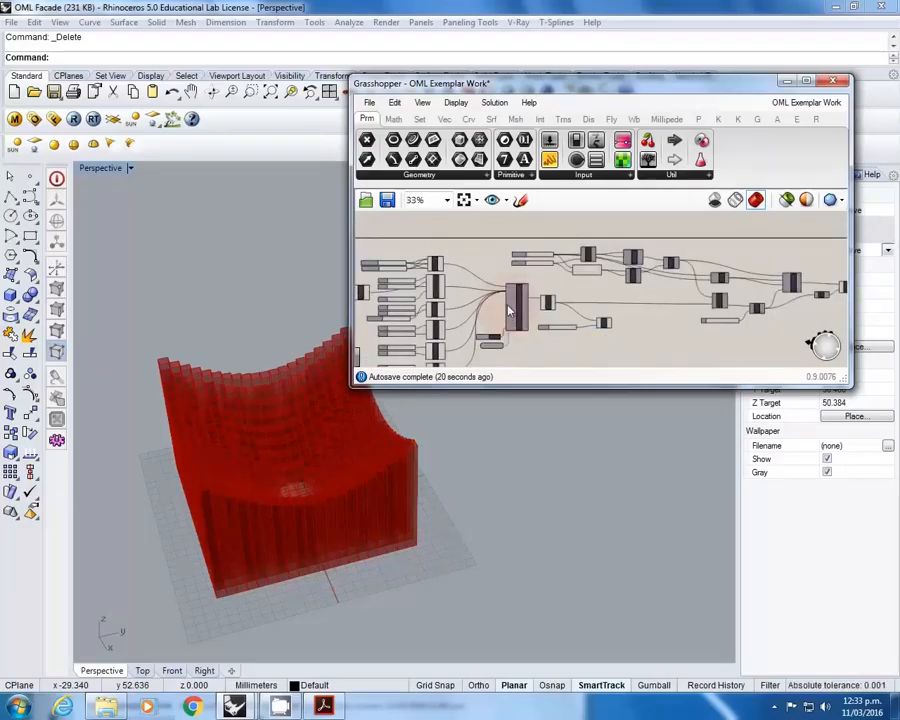
{"action": "scroll", "coordinate": [510, 306], "scroll_direction": "down", "scroll_amount": 1}
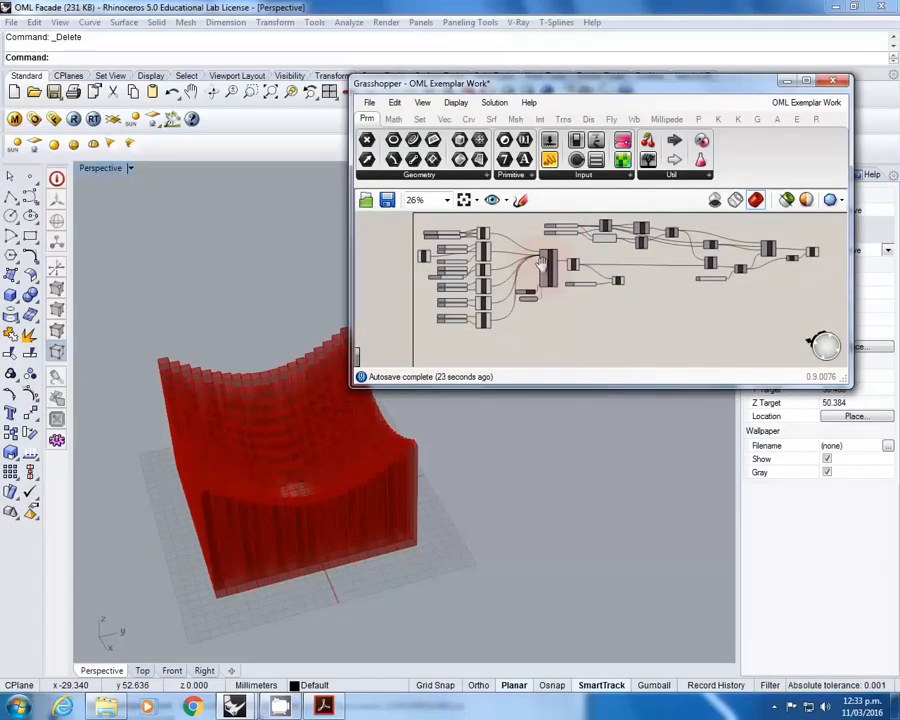
{"action": "scroll", "coordinate": [512, 280], "scroll_direction": "up", "scroll_amount": 1}
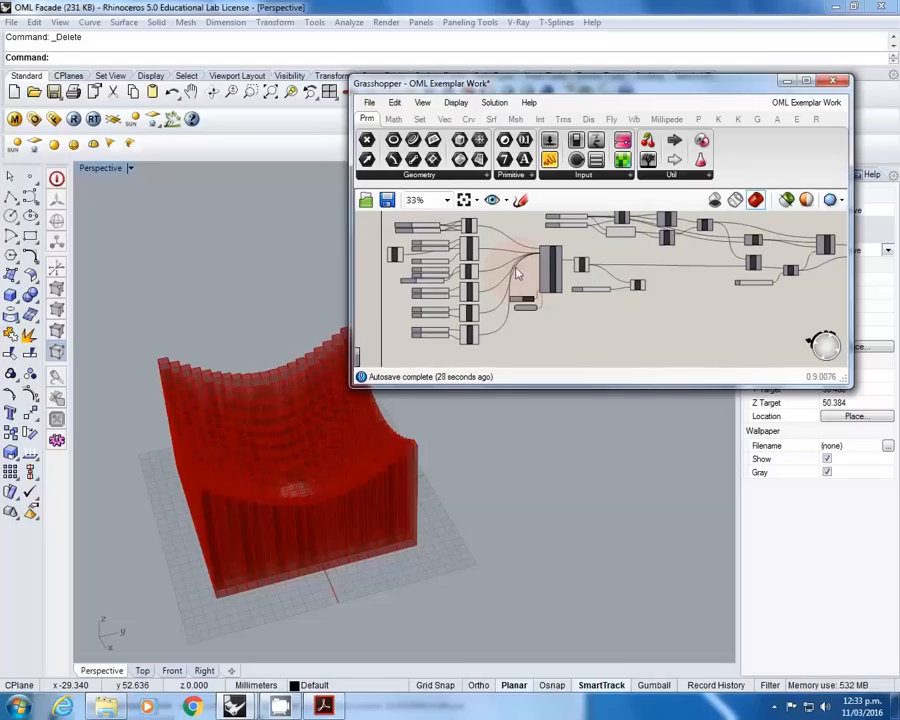
Step: Examine the Seek, Wander, Alignment and Cohesion components feeding Locust, and move the Grasshopper window clear of the box field
{"action": "scroll", "coordinate": [515, 274], "scroll_direction": "up", "scroll_amount": 2}
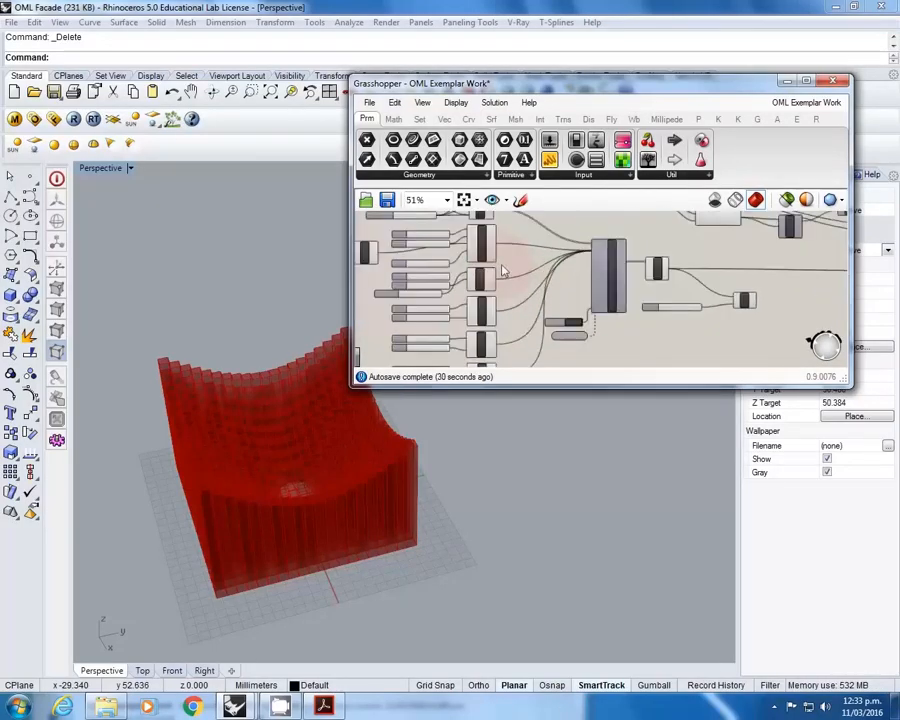
{"action": "scroll", "coordinate": [515, 275], "scroll_direction": "up", "scroll_amount": 1}
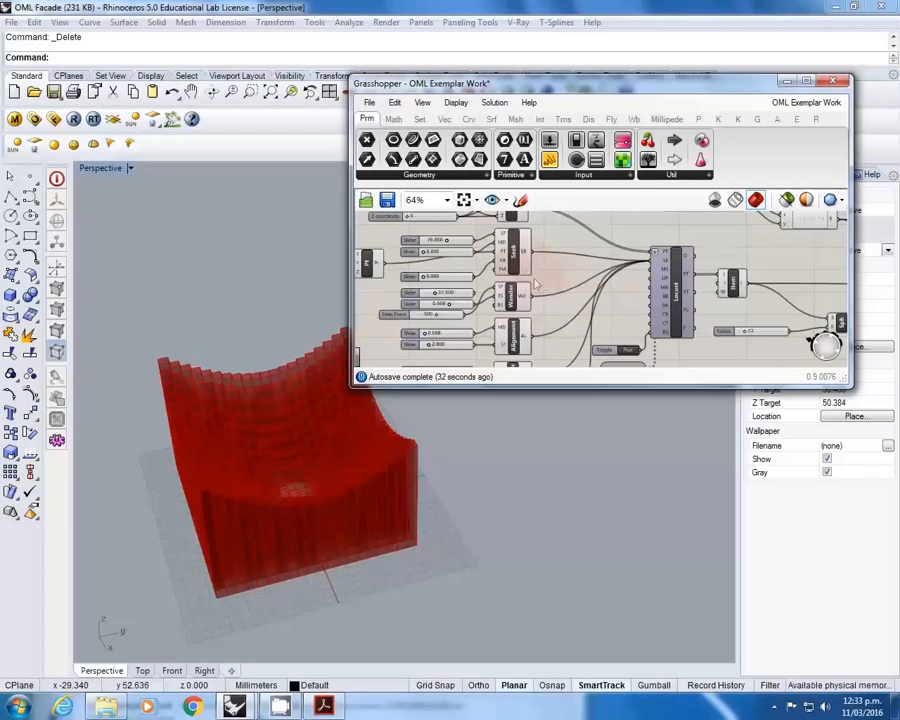
{"action": "right_click_drag", "start_coordinate": [547, 277], "coordinate": [514, 285]}
{"action": "right_click_drag", "start_coordinate": [247, 514], "coordinate": [340, 516]}
{"action": "scroll", "coordinate": [665, 300], "scroll_direction": "down", "scroll_amount": 2}
{"action": "right_click_drag", "start_coordinate": [671, 308], "coordinate": [573, 305]}
{"action": "scroll", "coordinate": [508, 276], "scroll_direction": "up", "scroll_amount": 3}
{"action": "left_click_drag", "start_coordinate": [392, 83], "coordinate": [597, 169]}
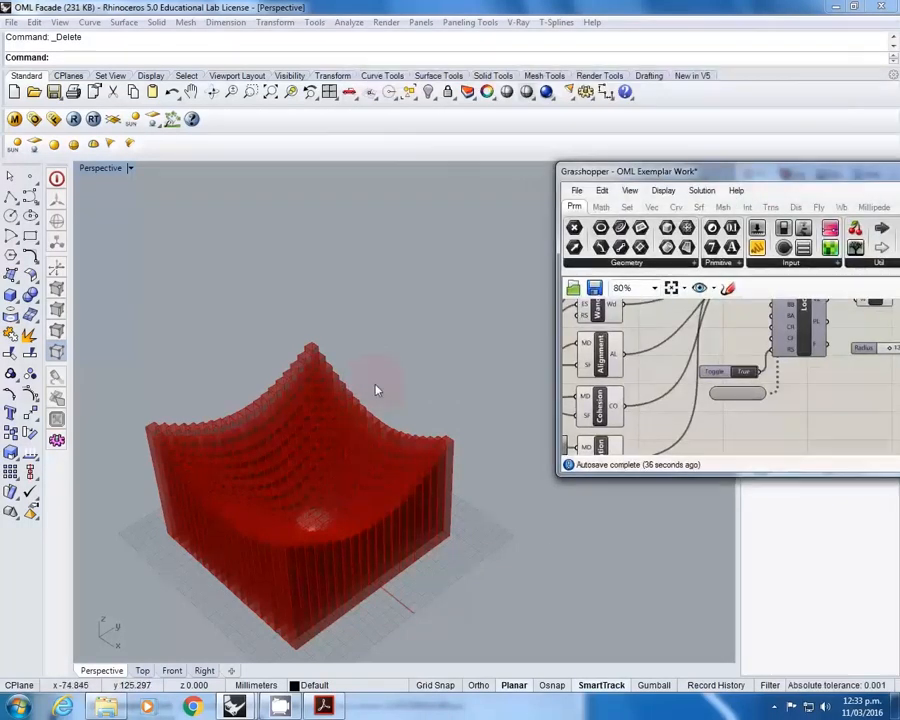
{"action": "right_click_drag", "start_coordinate": [305, 217], "coordinate": [263, 214]}
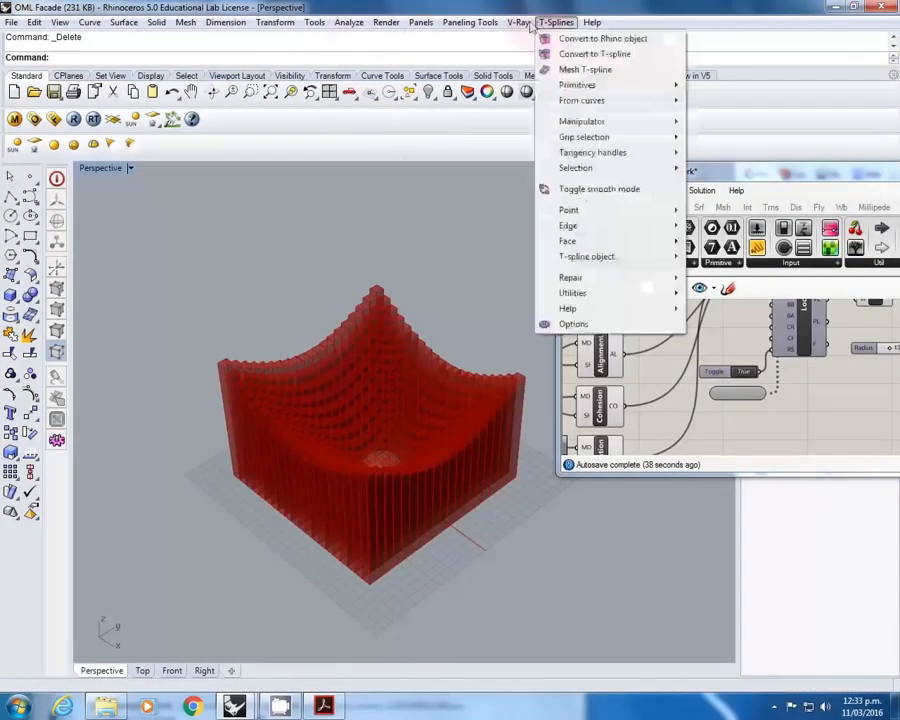
{"action": "left_click", "coordinate": [420, 22]}
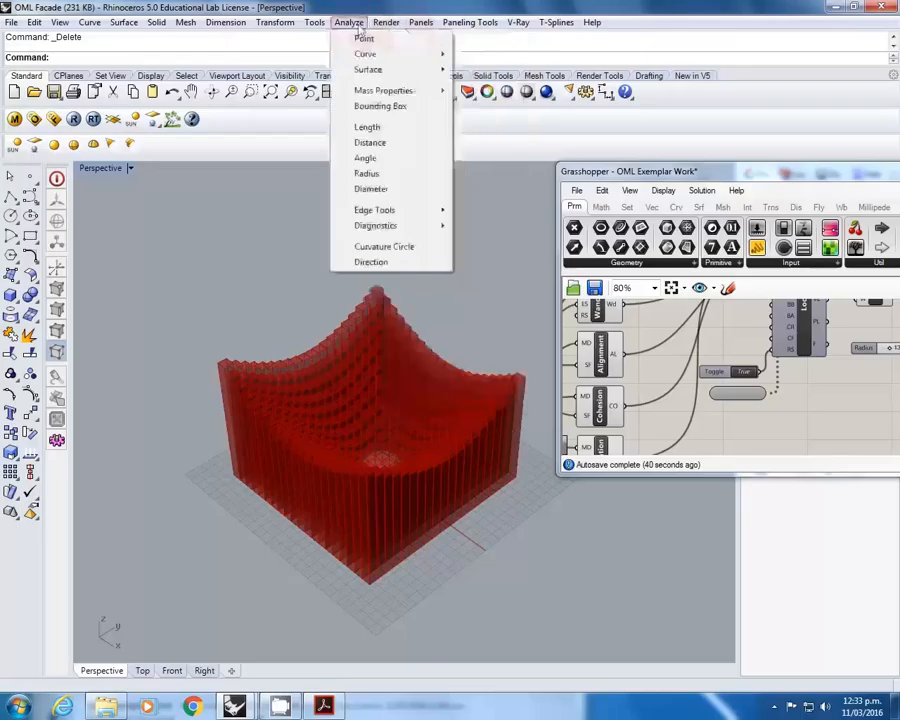
{"action": "mouse_move", "coordinate": [88, 24]}
{"action": "mouse_move", "coordinate": [33, 24]}
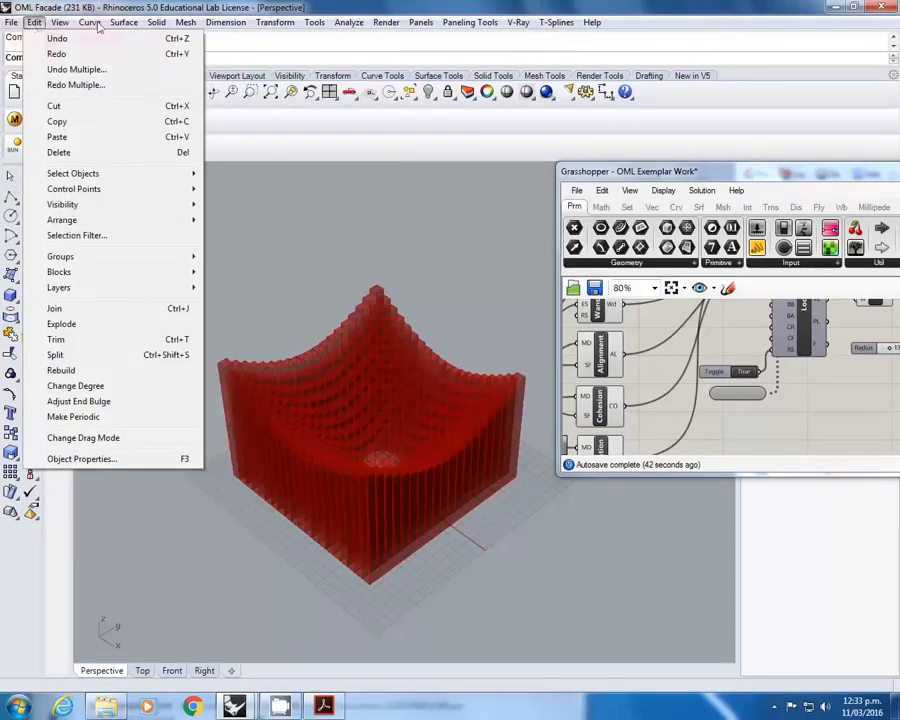
{"action": "left_click", "coordinate": [554, 5]}
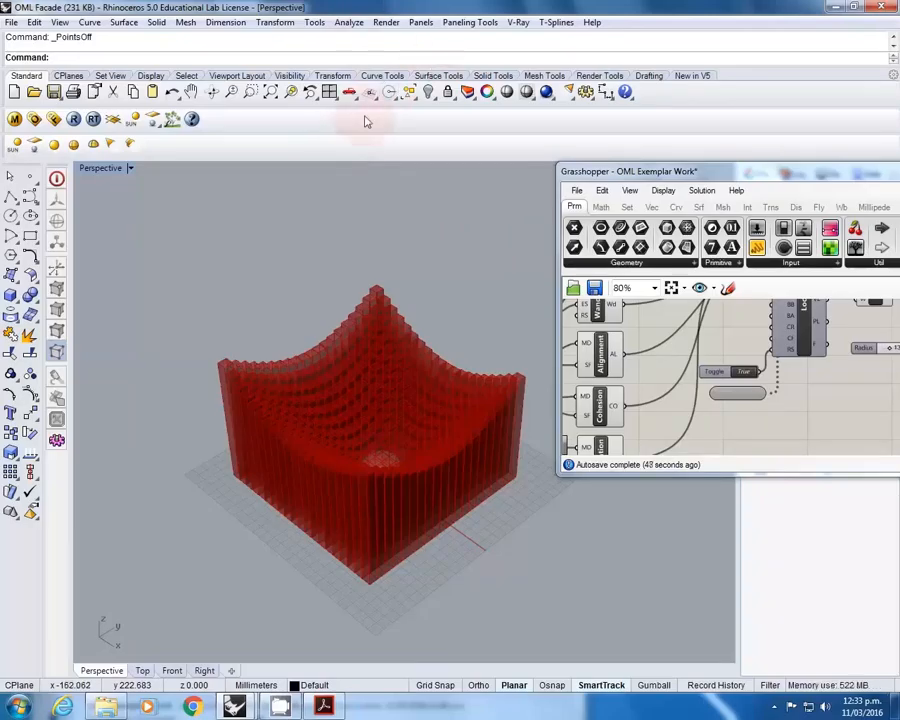
Step: Show the Perspective viewport full screen and move the Grasshopper window over the lower part of the box field
{"action": "key", "text": "Return"}
{"action": "right_click_drag", "start_coordinate": [280, 197], "coordinate": [575, 186]}
{"action": "left_click_drag", "start_coordinate": [644, 175], "coordinate": [200, 339]}
{"action": "right_click_drag", "start_coordinate": [334, 498], "coordinate": [536, 501]}
Step: Set the toggle feeding Locust's RS input to False and minimize Grasshopper to watch the moving sphere change the box heights
{"action": "scroll", "coordinate": [265, 506], "scroll_direction": "up", "scroll_amount": 2}
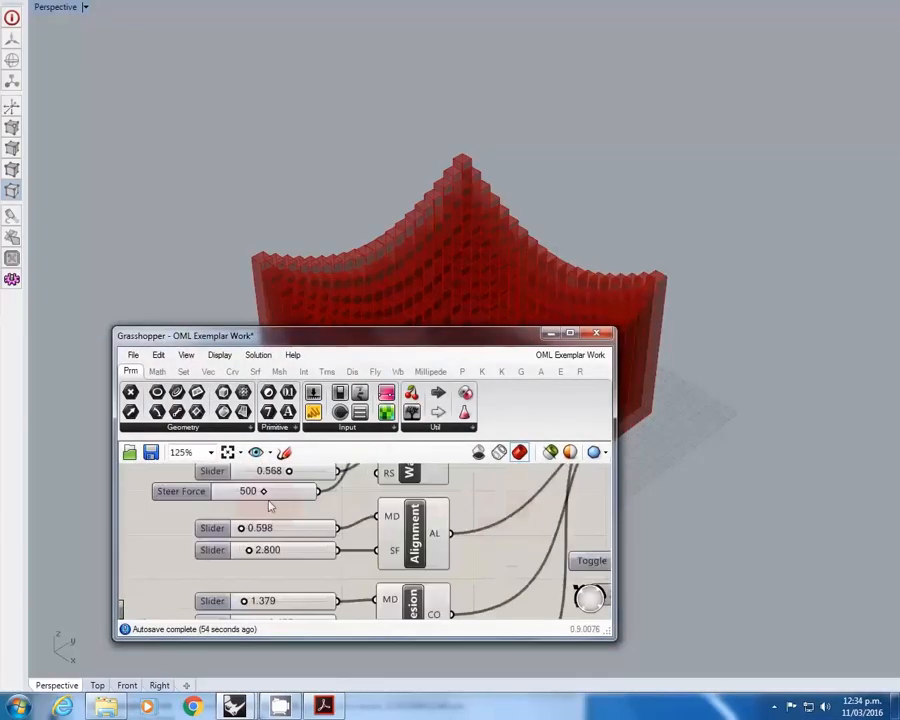
{"action": "scroll", "coordinate": [251, 524], "scroll_direction": "down", "scroll_amount": 2}
{"action": "left_click", "coordinate": [499, 548]}
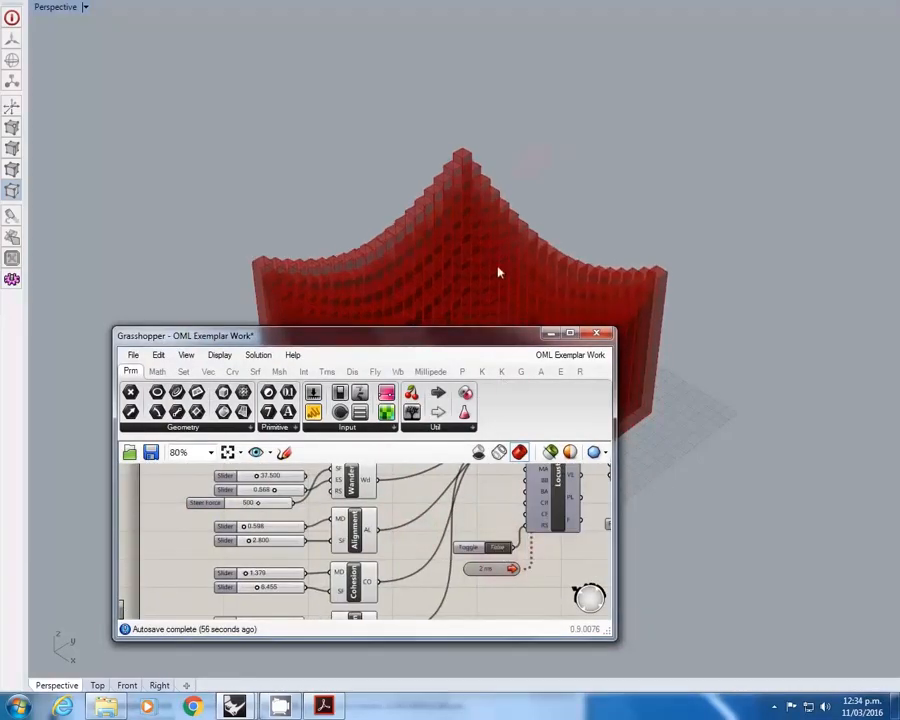
{"action": "left_click", "coordinate": [549, 336]}
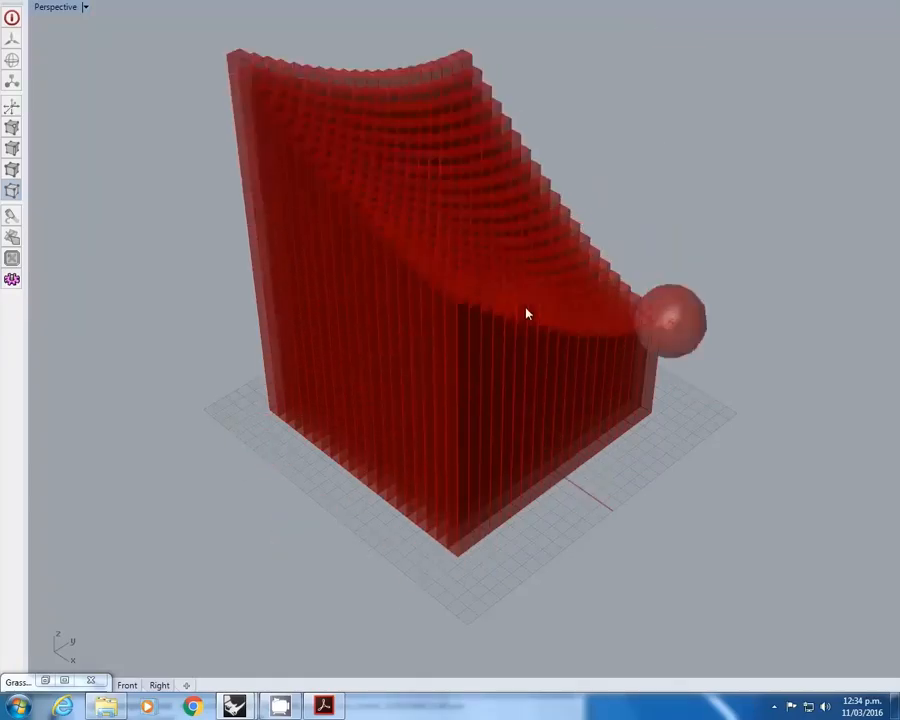
{"action": "scroll", "coordinate": [494, 301], "scroll_direction": "down", "scroll_amount": 6}
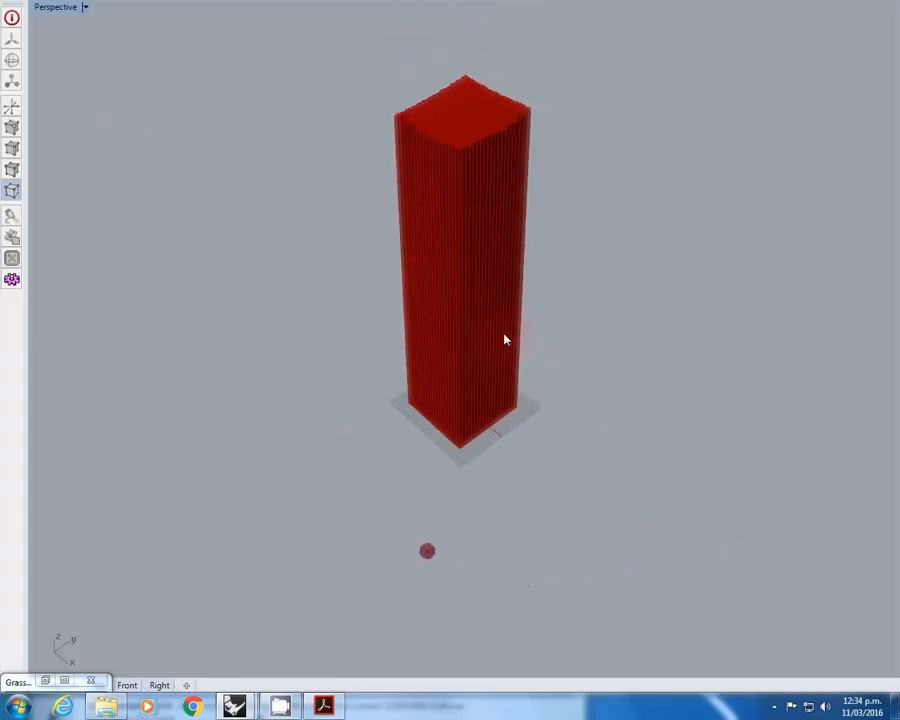
Step: Leave the full-screen viewport and restore the minimized Grasshopper window over the model
{"action": "key", "text": "Escape"}
{"action": "type", "text": "Grasshopper"}
{"action": "key", "text": "Return"}
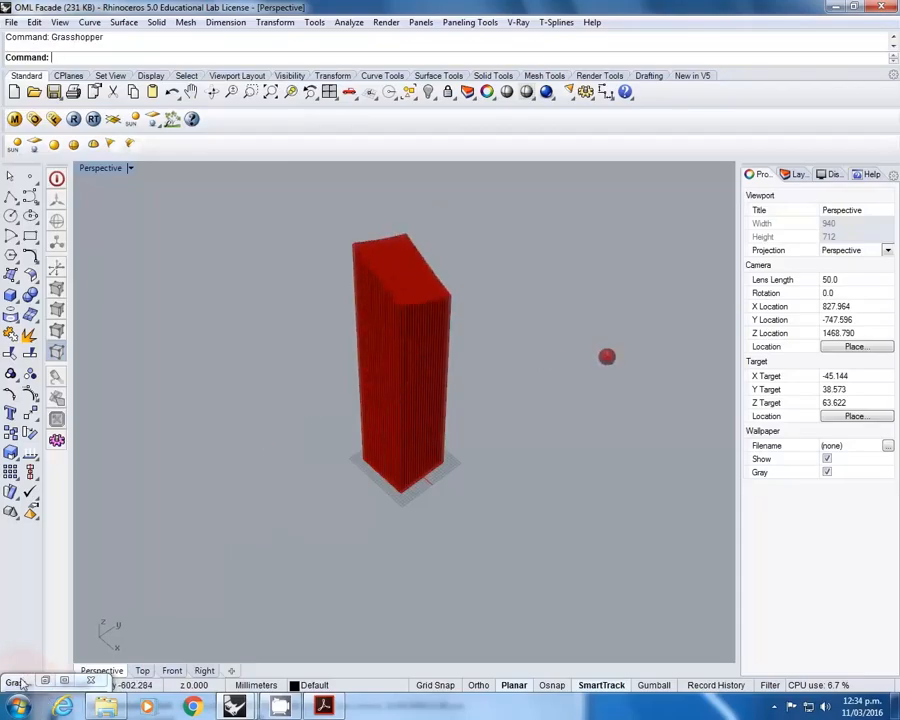
{"action": "double_click", "coordinate": [21, 681]}
{"action": "left_click_drag", "start_coordinate": [412, 327], "coordinate": [361, 294]}
Step: Maximize the Grasshopper window and set the toggle feeding Locust's RS input to True
{"action": "right_click", "coordinate": [310, 395]}
{"action": "scroll", "coordinate": [300, 469], "scroll_direction": "down", "scroll_amount": 2}
{"action": "scroll", "coordinate": [405, 494], "scroll_direction": "up", "scroll_amount": 3}
{"action": "scroll", "coordinate": [397, 505], "scroll_direction": "down", "scroll_amount": 4}
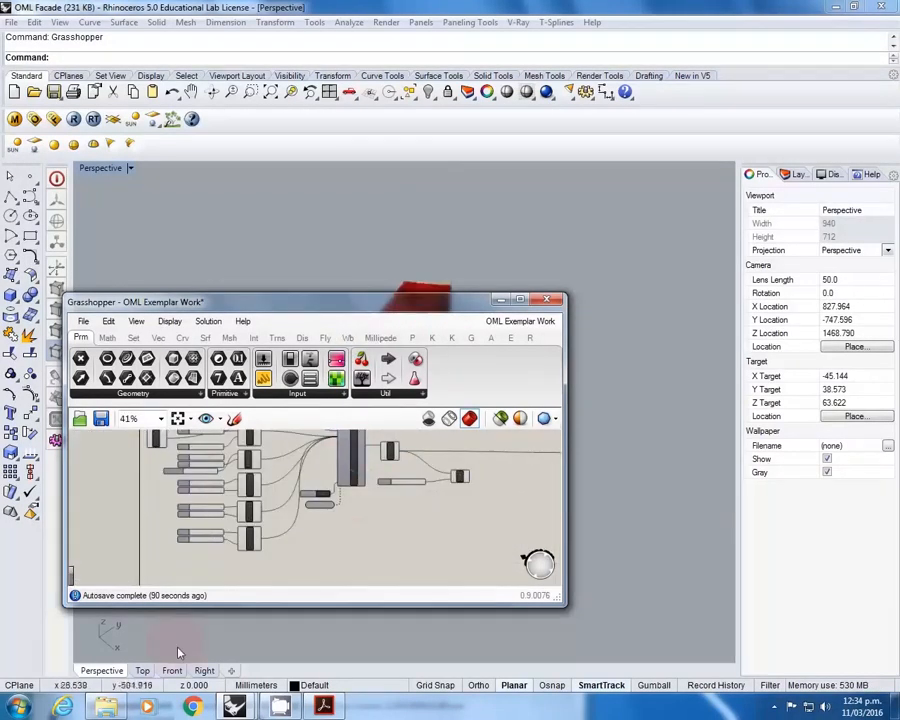
{"action": "scroll", "coordinate": [344, 530], "scroll_direction": "down", "scroll_amount": 1}
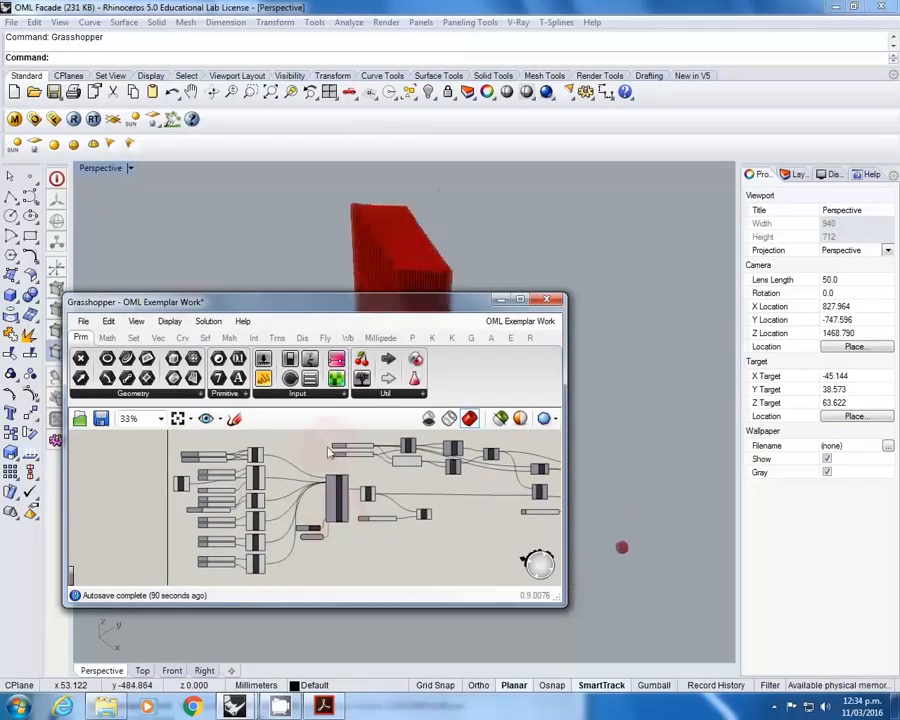
{"action": "left_click_drag", "start_coordinate": [204, 294], "coordinate": [251, 7]}
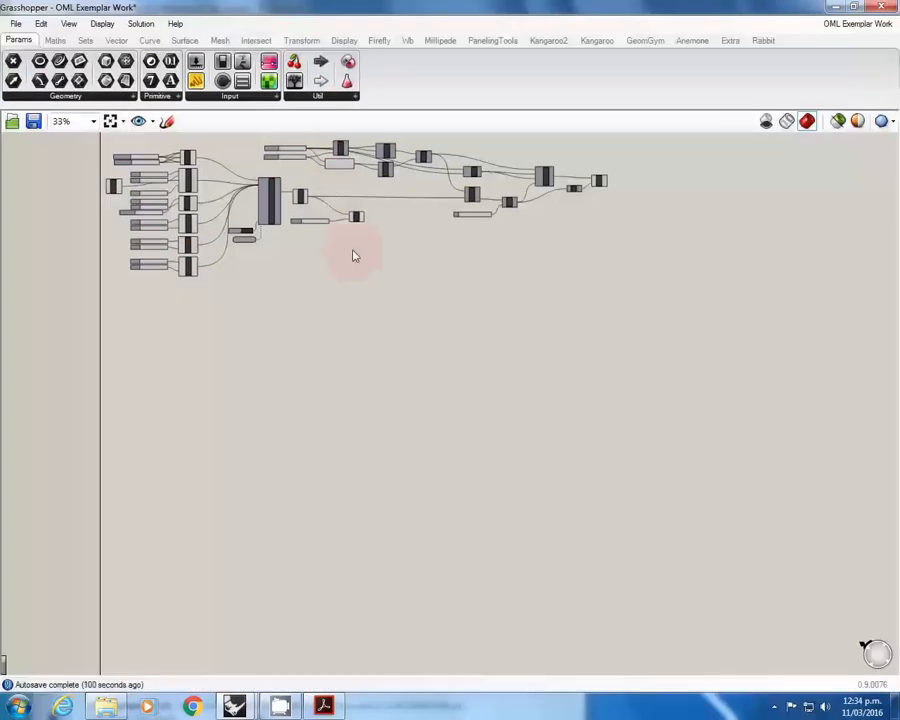
{"action": "right_click_drag", "start_coordinate": [352, 254], "coordinate": [376, 339]}
{"action": "scroll", "coordinate": [311, 288], "scroll_direction": "up", "scroll_amount": 3}
{"action": "scroll", "coordinate": [296, 318], "scroll_direction": "up", "scroll_amount": 3}
{"action": "left_click", "coordinate": [265, 295]}
{"action": "left_click", "coordinate": [283, 460]}
Step: Switch to the Grasshopper Tutorial PDF and read the Plugins page, page 14
{"action": "left_click", "coordinate": [326, 707]}
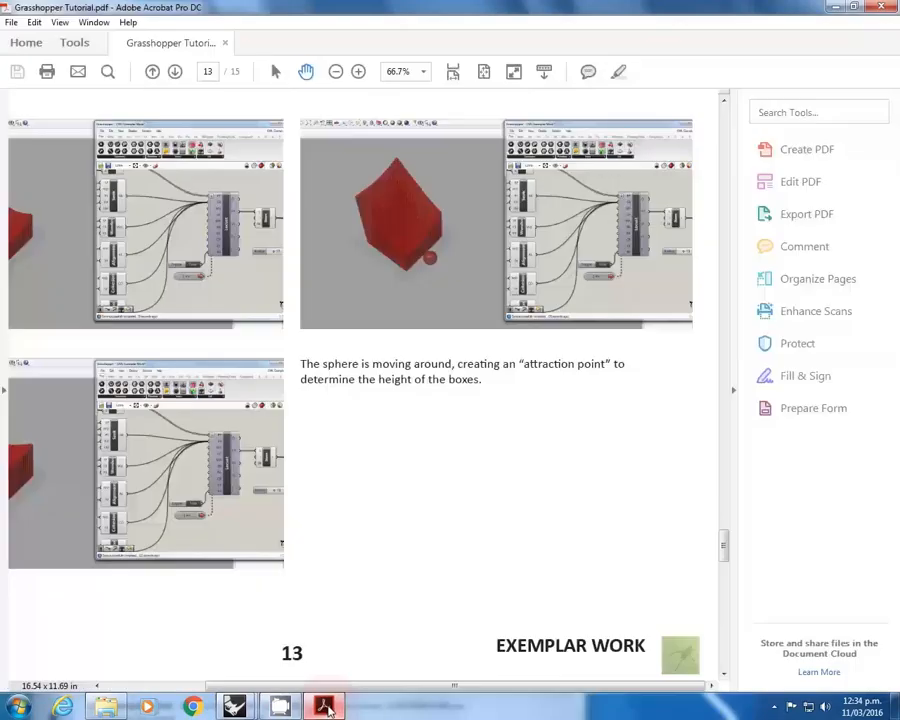
{"action": "scroll", "coordinate": [381, 490], "scroll_direction": "down", "scroll_amount": 5}
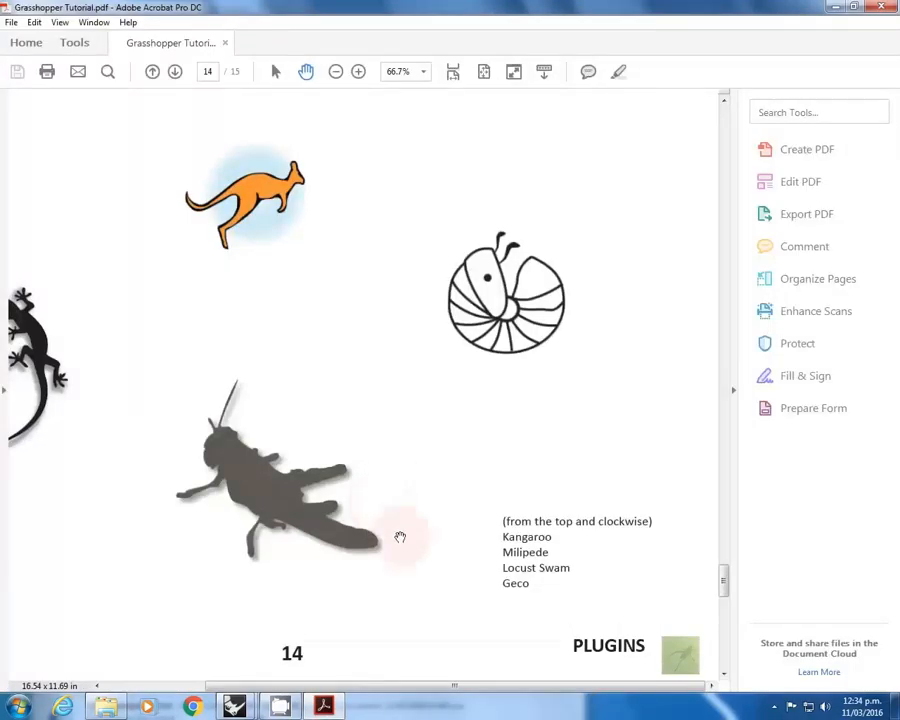
{"action": "scroll", "coordinate": [378, 503], "scroll_direction": "down", "scroll_amount": 1, "text": "ctrl"}
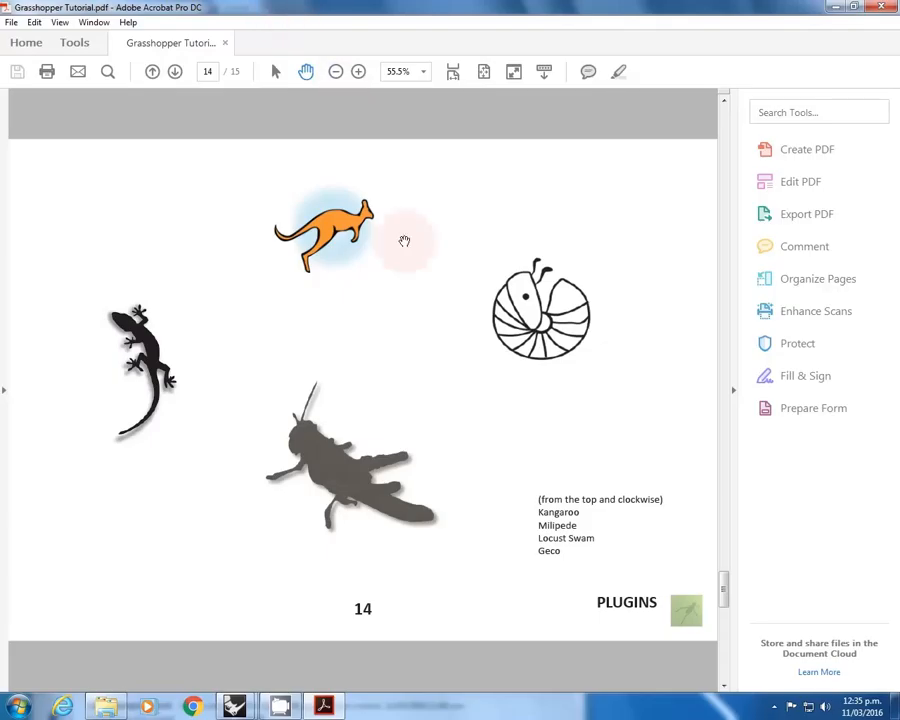
Step: Shrink the PDF window, bring Grasshopper to the front and restore it to a smaller window over Rhino
{"action": "left_click_drag", "start_coordinate": [288, 22], "coordinate": [360, 180]}
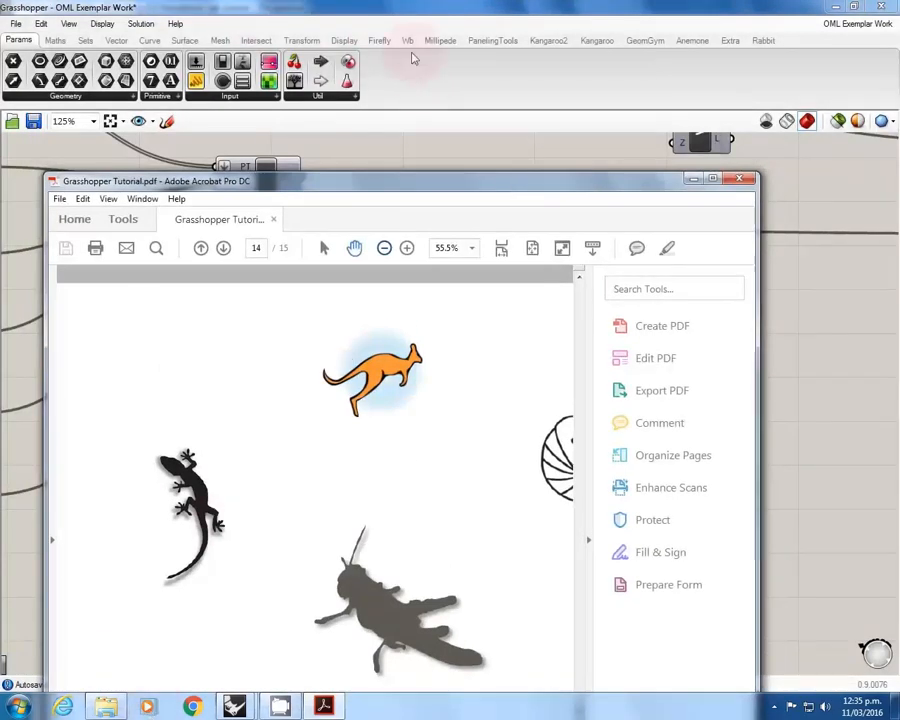
{"action": "left_click", "coordinate": [416, 12]}
{"action": "scroll", "coordinate": [411, 344], "scroll_direction": "down", "scroll_amount": 2}
{"action": "right_click_drag", "start_coordinate": [412, 340], "coordinate": [411, 425]}
{"action": "scroll", "coordinate": [411, 428], "scroll_direction": "down", "scroll_amount": 2}
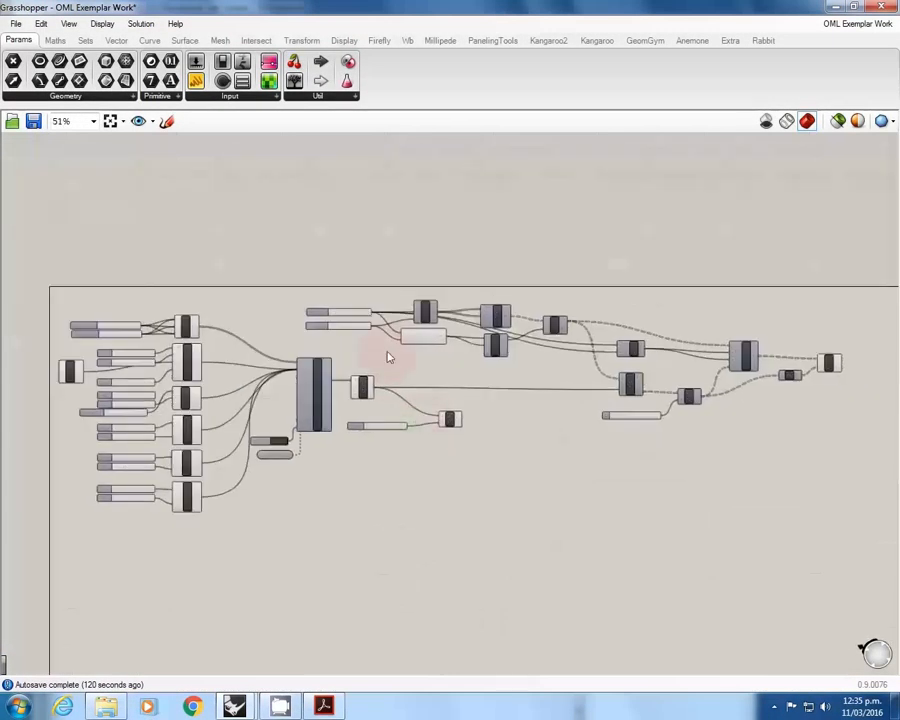
{"action": "double_click", "coordinate": [390, 10]}
{"action": "scroll", "coordinate": [468, 486], "scroll_direction": "down", "scroll_amount": 2}
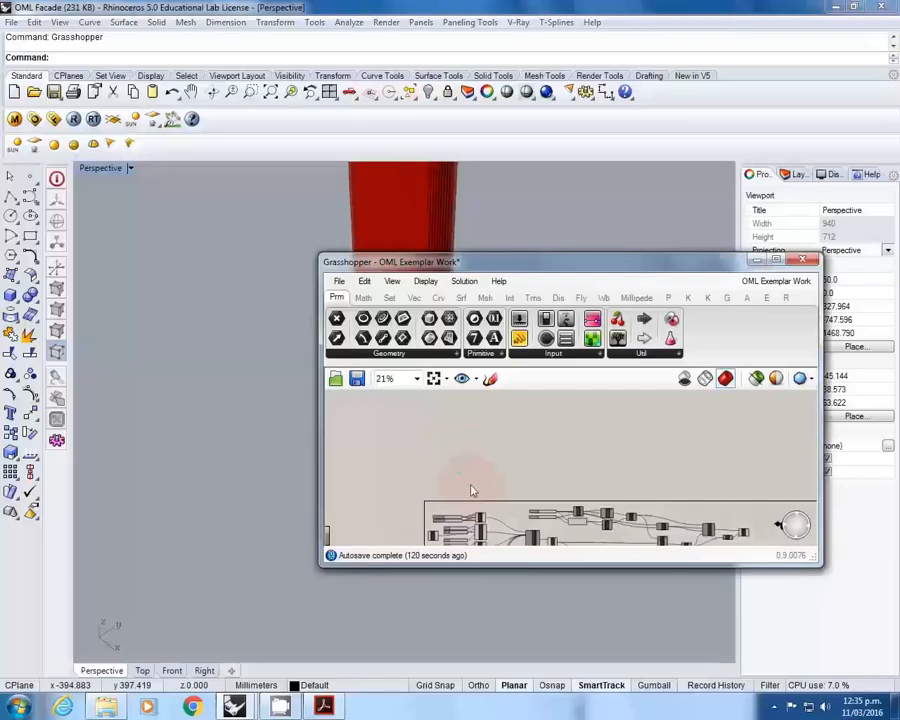
{"action": "scroll", "coordinate": [512, 537], "scroll_direction": "up", "scroll_amount": 4}
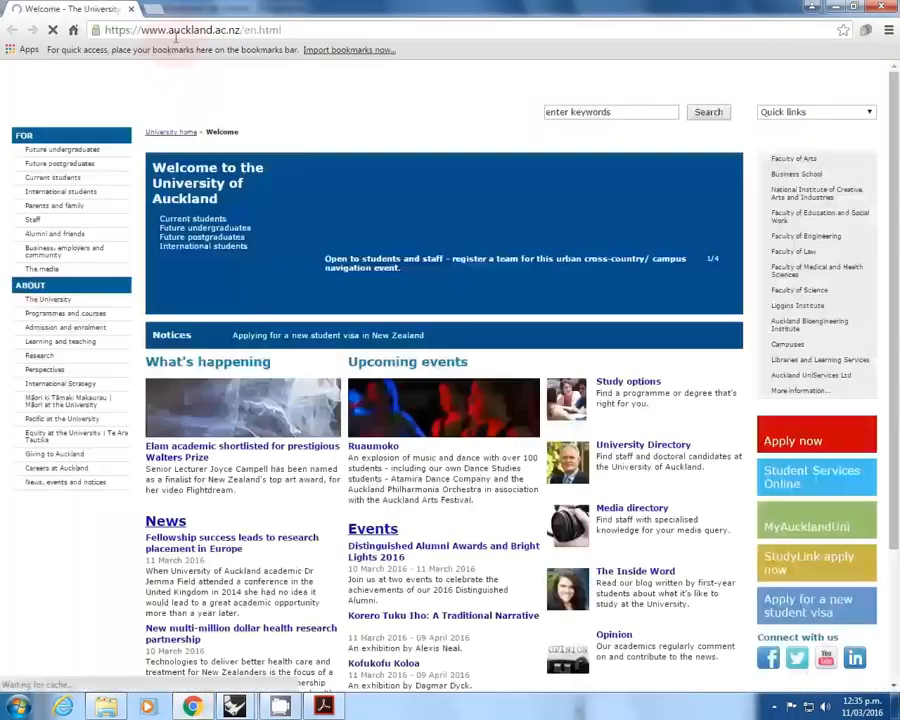
Step: Switch to Chrome and open grasshopper3d.com
{"action": "left_click", "coordinate": [176, 32]}
{"action": "type", "text": "grasshopper3d.com"}
{"action": "key", "text": "Return"}
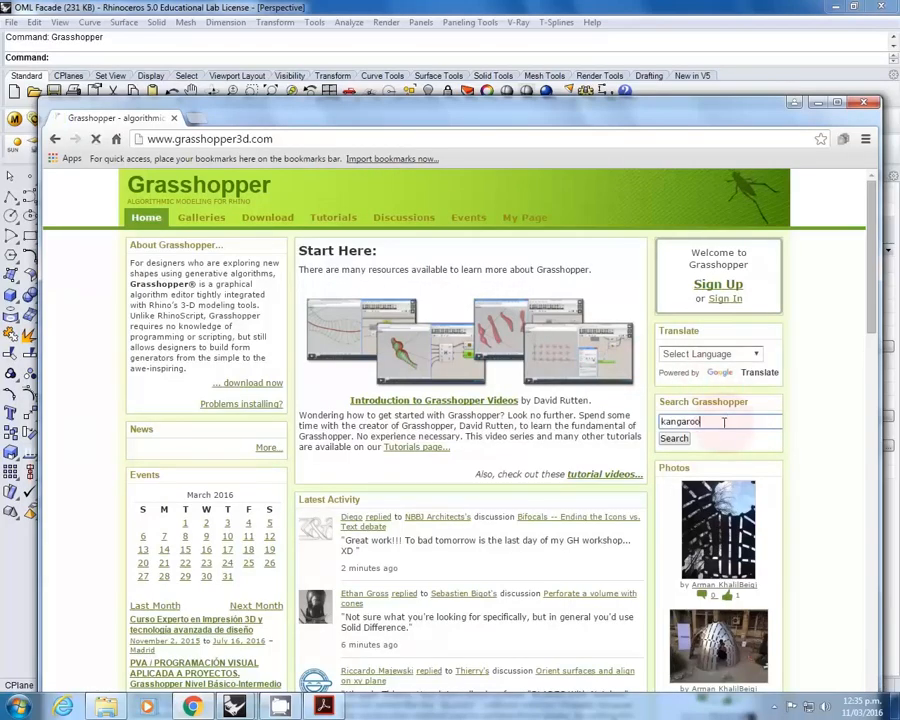
Step: Search the Grasshopper site for kangaroo, open the Kangaroo group page and read its introduction
{"action": "key", "text": "Return"}
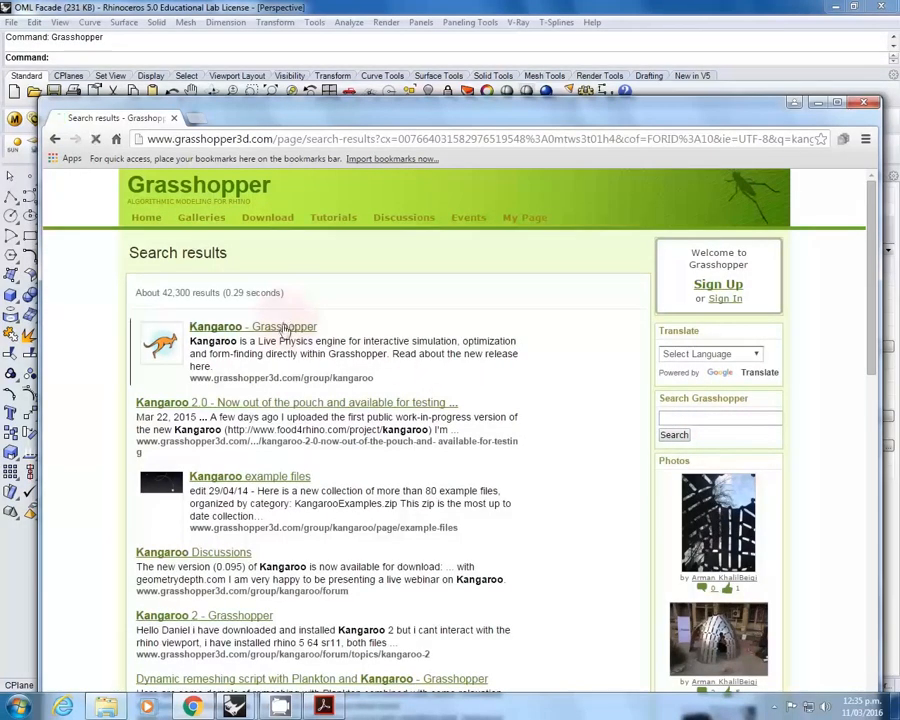
{"action": "scroll", "coordinate": [284, 362], "scroll_direction": "down", "scroll_amount": 1}
{"action": "scroll", "coordinate": [296, 528], "scroll_direction": "down", "scroll_amount": 1}
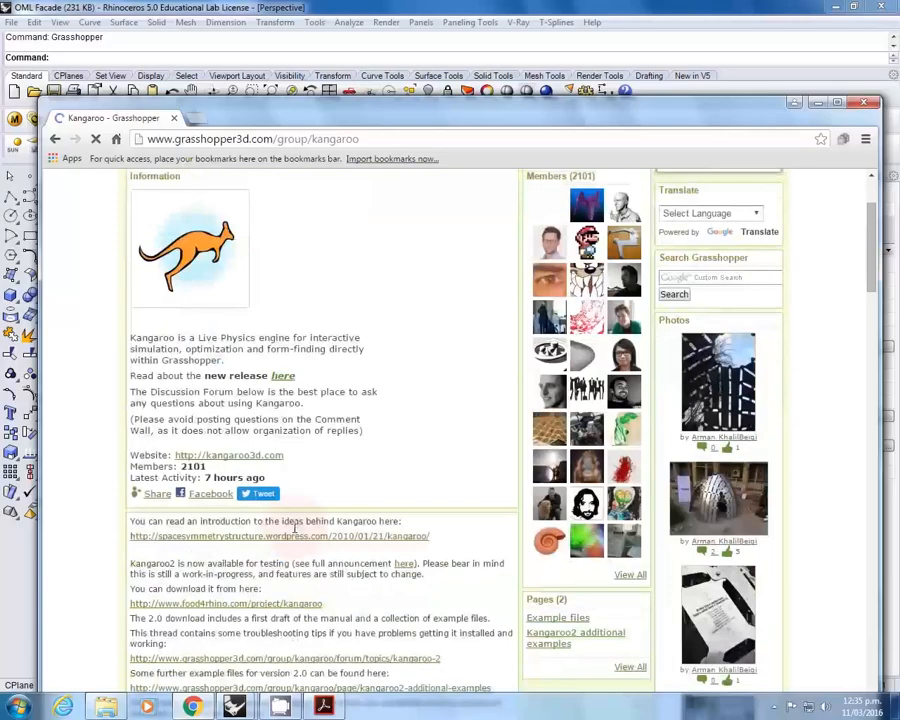
Step: Switch to the Grasshopper Tutorial PDF and read the Helpful Sites page, page 15, in a maximized window
{"action": "left_click", "coordinate": [320, 707]}
{"action": "scroll", "coordinate": [360, 577], "scroll_direction": "down", "scroll_amount": 2}
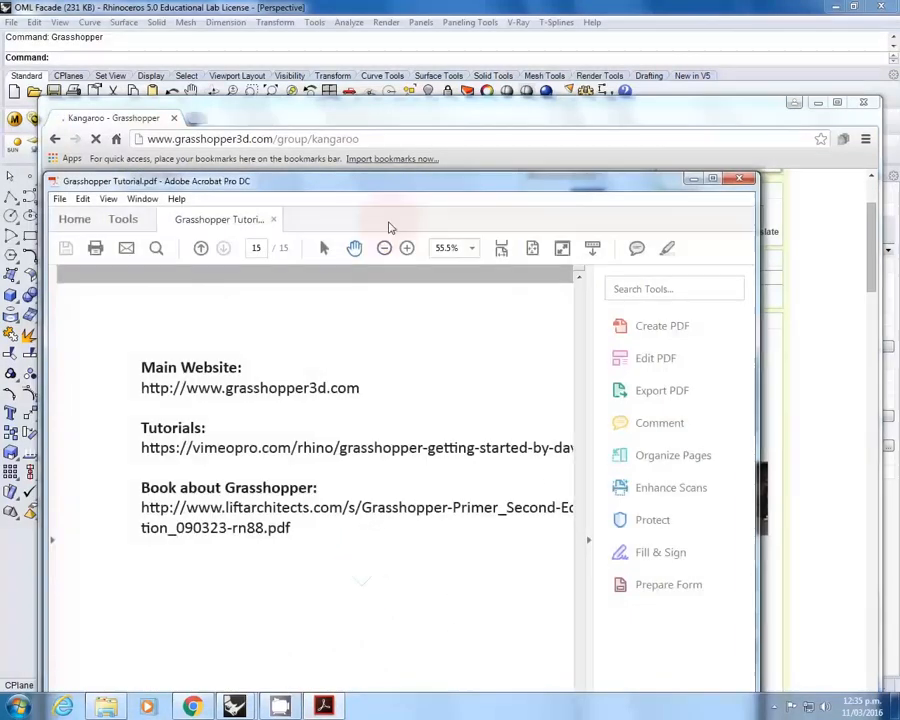
{"action": "left_click_drag", "start_coordinate": [400, 183], "coordinate": [400, 6]}
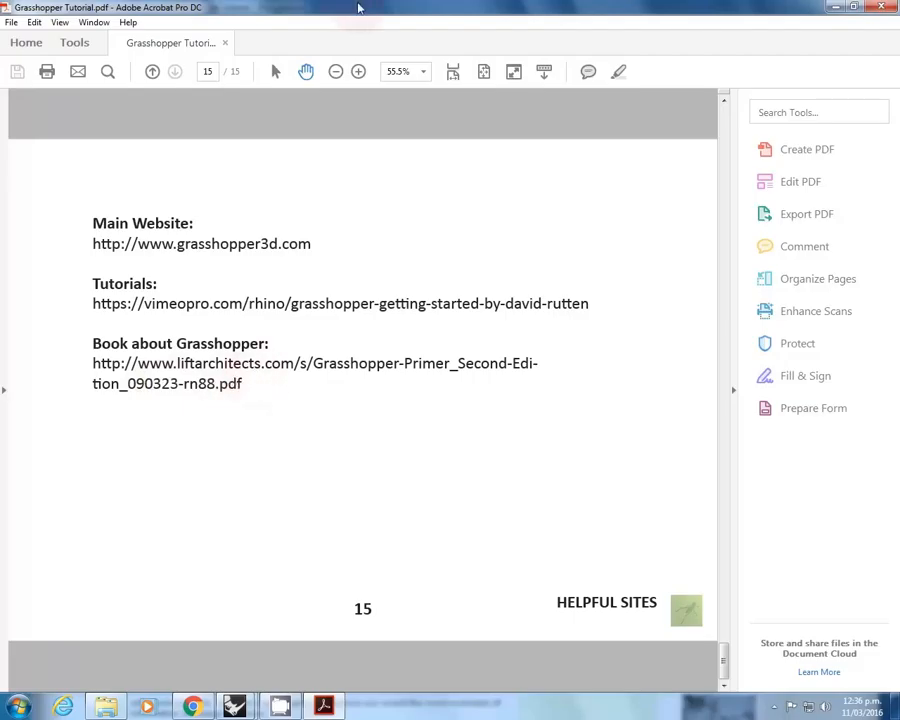
Step: Restore the PDF to a smaller window, and minimize both the browser and the PDF to uncover Rhino and Grasshopper
{"action": "double_click", "coordinate": [394, 8]}
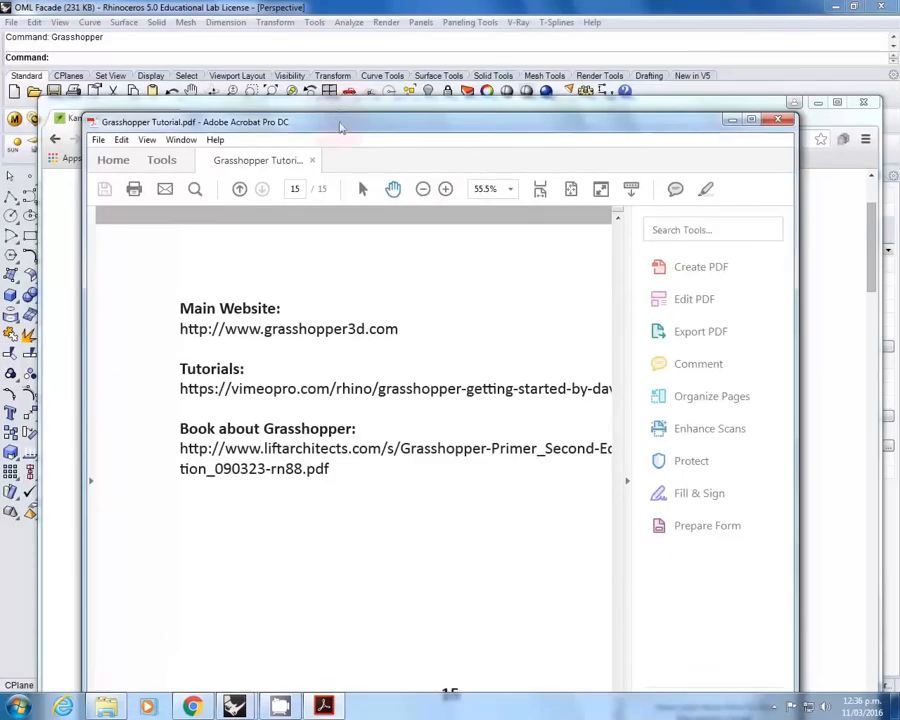
{"action": "left_click_drag", "start_coordinate": [339, 125], "coordinate": [362, 195]}
{"action": "left_click", "coordinate": [386, 113]}
{"action": "left_click_drag", "start_coordinate": [386, 113], "coordinate": [390, 137]}
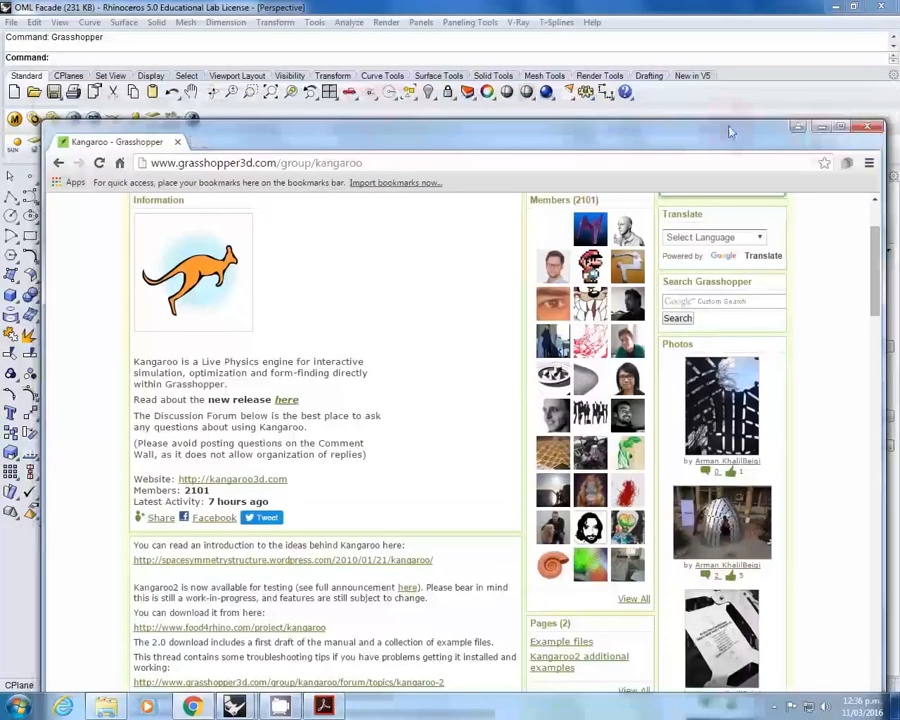
{"action": "left_click", "coordinate": [821, 127]}
{"action": "left_click_drag", "start_coordinate": [634, 180], "coordinate": [704, 332]}
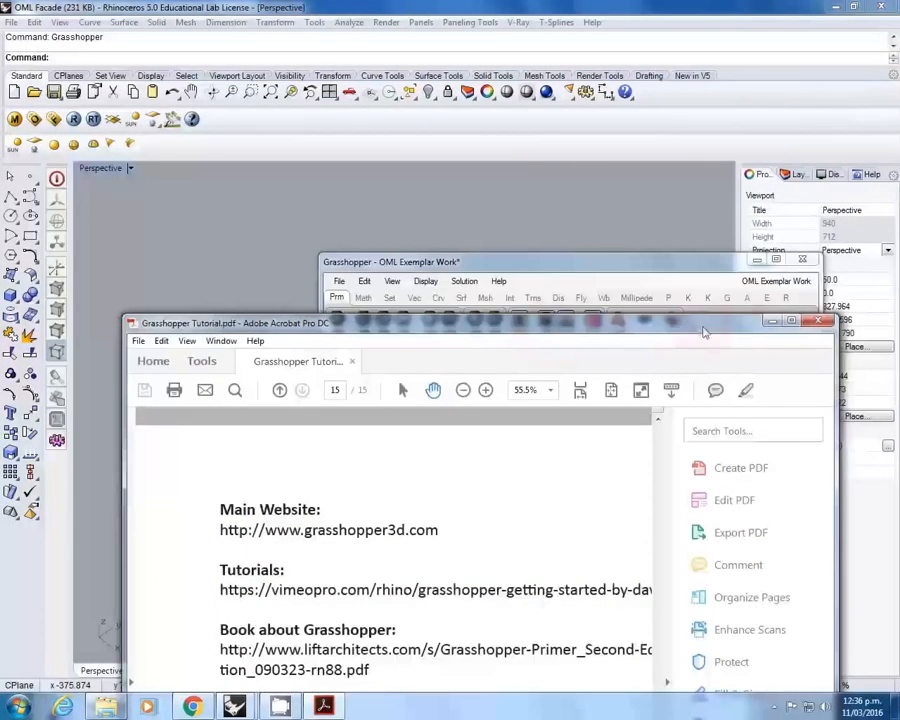
{"action": "left_click", "coordinate": [769, 321]}
Step: Maximize the Grasshopper window and examine the Locust component with its Item and Sphere connections
{"action": "left_click_drag", "start_coordinate": [636, 258], "coordinate": [541, 6]}
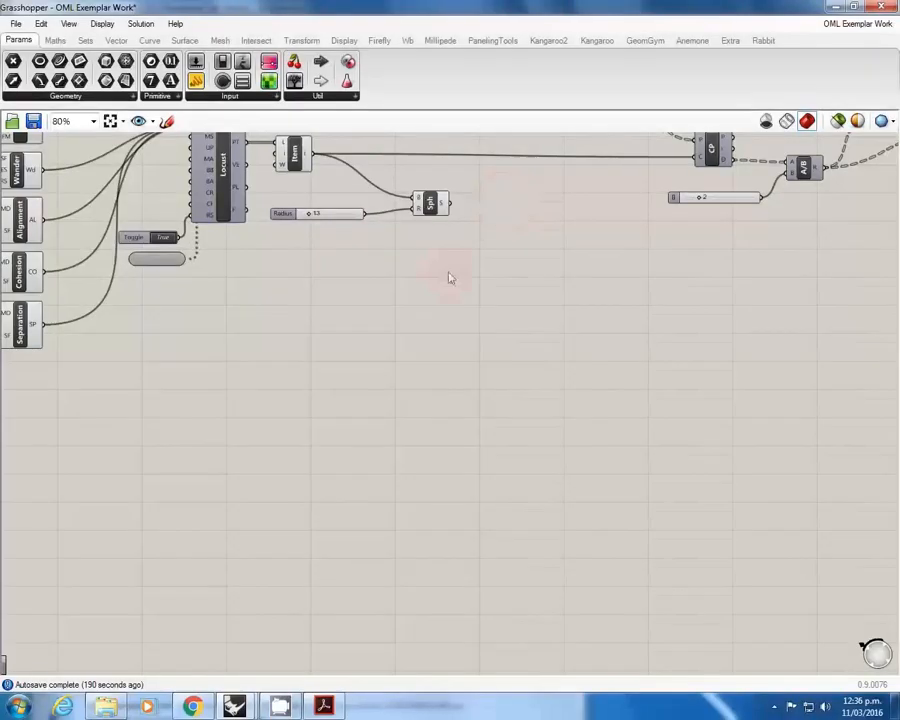
{"action": "scroll", "coordinate": [479, 384], "scroll_direction": "down", "scroll_amount": 2}
{"action": "right_click", "coordinate": [479, 384]}
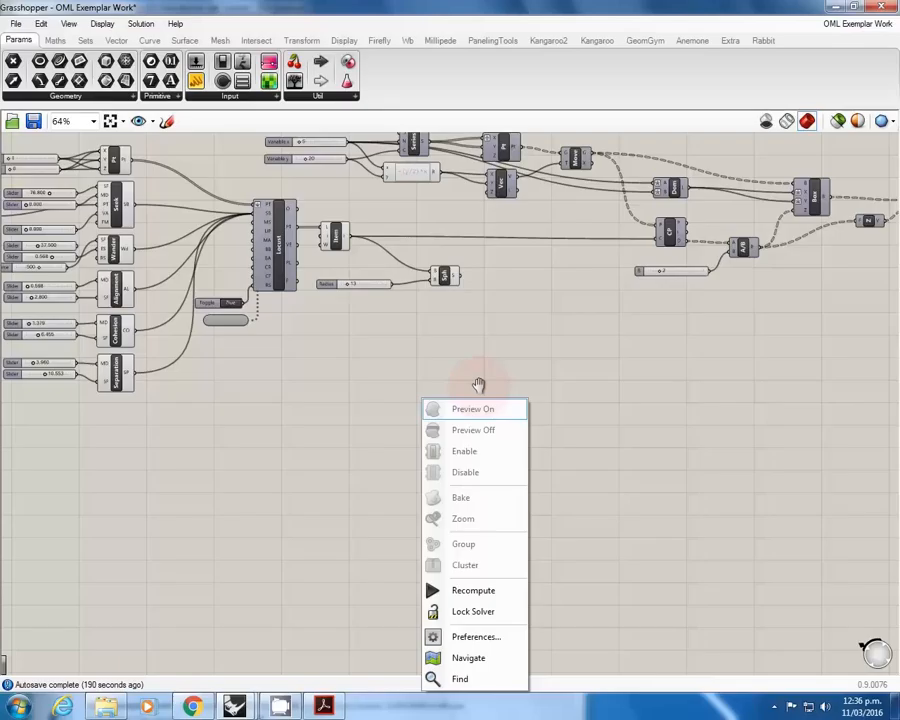
{"action": "middle_click", "coordinate": [554, 319]}
{"action": "right_click_drag", "start_coordinate": [383, 392], "coordinate": [439, 487]}
{"action": "right_click_drag", "start_coordinate": [347, 473], "coordinate": [370, 510]}
{"action": "scroll", "coordinate": [360, 323], "scroll_direction": "up", "scroll_amount": 3}
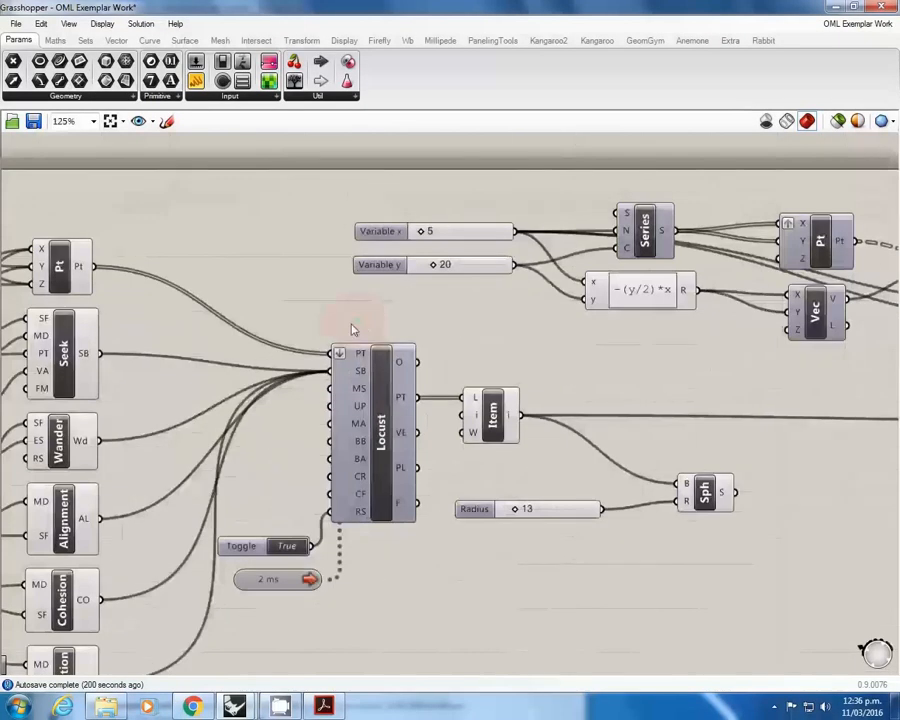
Step: Examine the box-generating part of the definition, from the Series and point grid through Closest Point and division to Box and Move
{"action": "right_click_drag", "start_coordinate": [349, 320], "coordinate": [374, 325]}
{"action": "right_click_drag", "start_coordinate": [457, 338], "coordinate": [352, 331]}
{"action": "scroll", "coordinate": [622, 302], "scroll_direction": "down", "scroll_amount": 2}
{"action": "scroll", "coordinate": [608, 302], "scroll_direction": "down", "scroll_amount": 1}
{"action": "right_click_drag", "start_coordinate": [498, 354], "coordinate": [225, 360]}
{"action": "right_click_drag", "start_coordinate": [562, 289], "coordinate": [464, 289]}
{"action": "scroll", "coordinate": [598, 322], "scroll_direction": "up", "scroll_amount": 4}
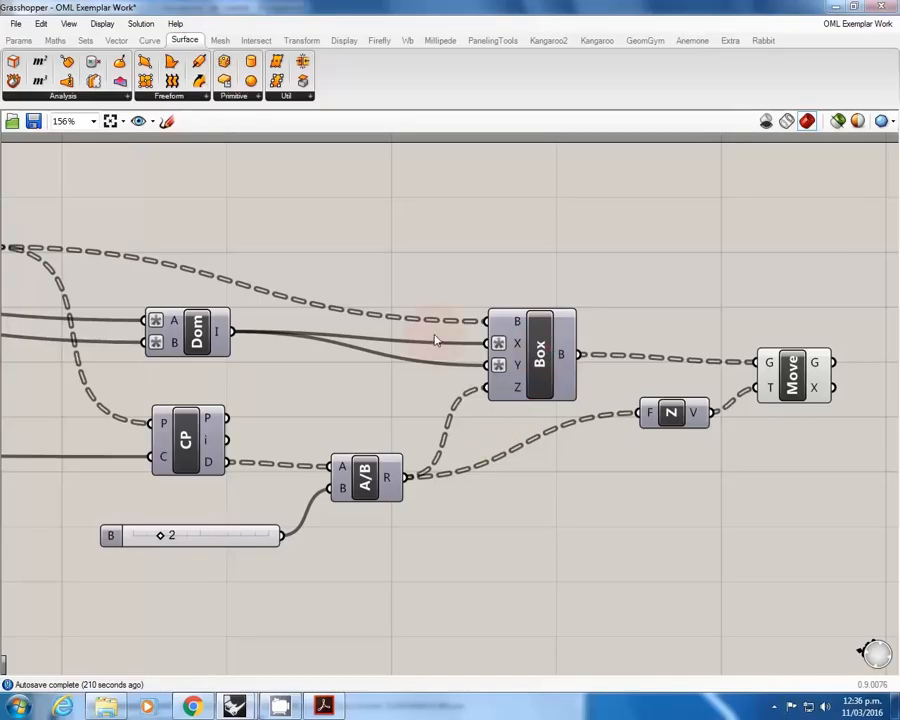
{"action": "scroll", "coordinate": [545, 352], "scroll_direction": "down", "scroll_amount": 1}
Step: Return to the Locust component on the canvas and locate Locust Brain among the Extra plugin components
{"action": "right_click", "coordinate": [577, 285]}
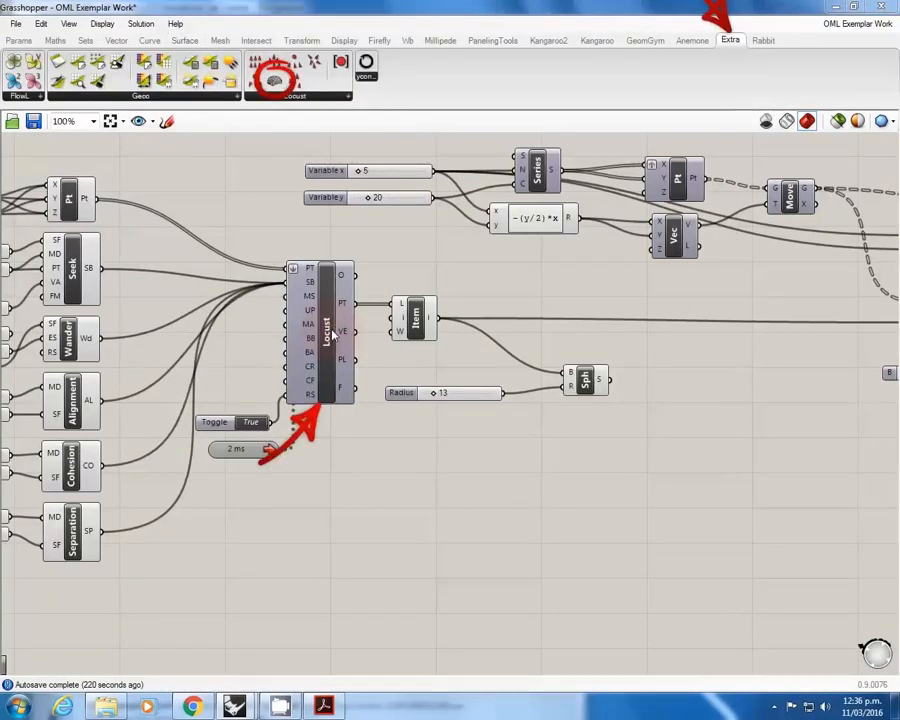
{"action": "left_click", "coordinate": [693, 41]}
{"action": "left_click", "coordinate": [725, 41]}
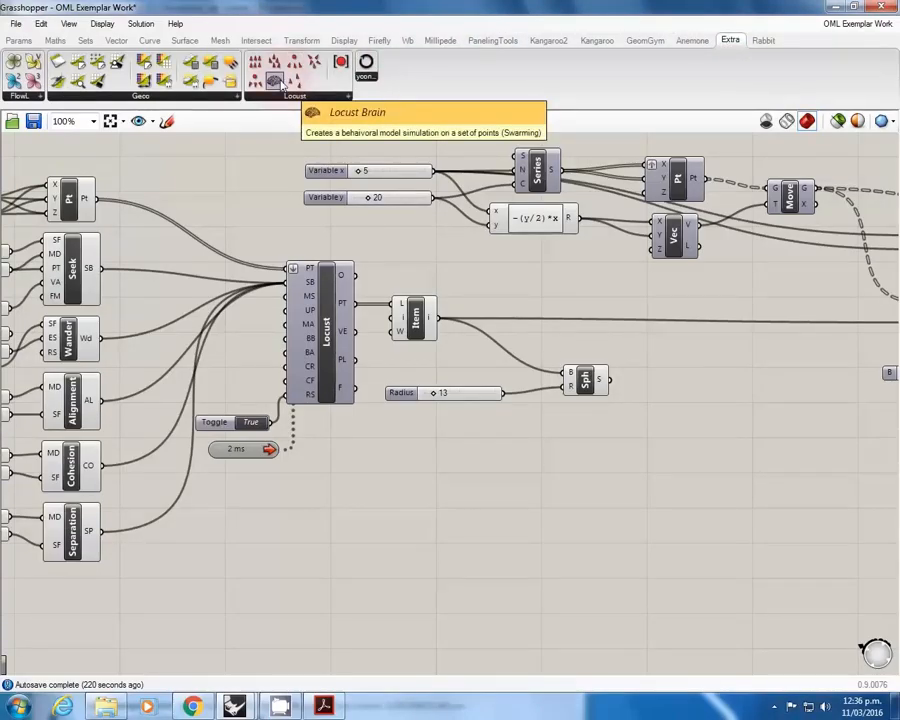
Step: Add a number slider to the canvas below the Separation component's two sliders
{"action": "right_click_drag", "start_coordinate": [495, 287], "coordinate": [473, 233]}
{"action": "right_click_drag", "start_coordinate": [267, 411], "coordinate": [432, 383]}
{"action": "right_click_drag", "start_coordinate": [199, 425], "coordinate": [422, 355]}
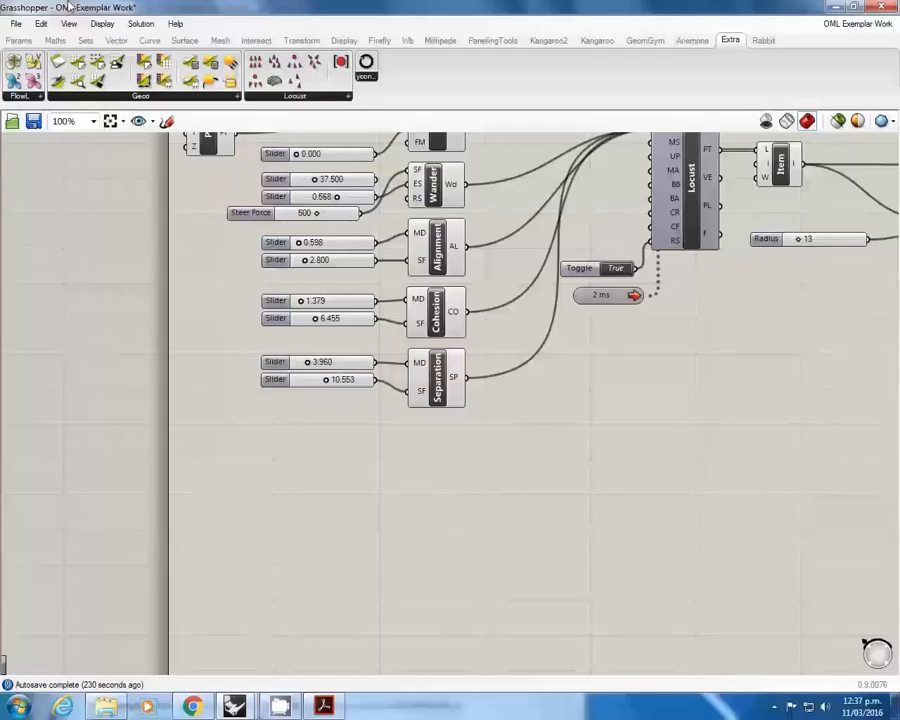
{"action": "left_click", "coordinate": [18, 40]}
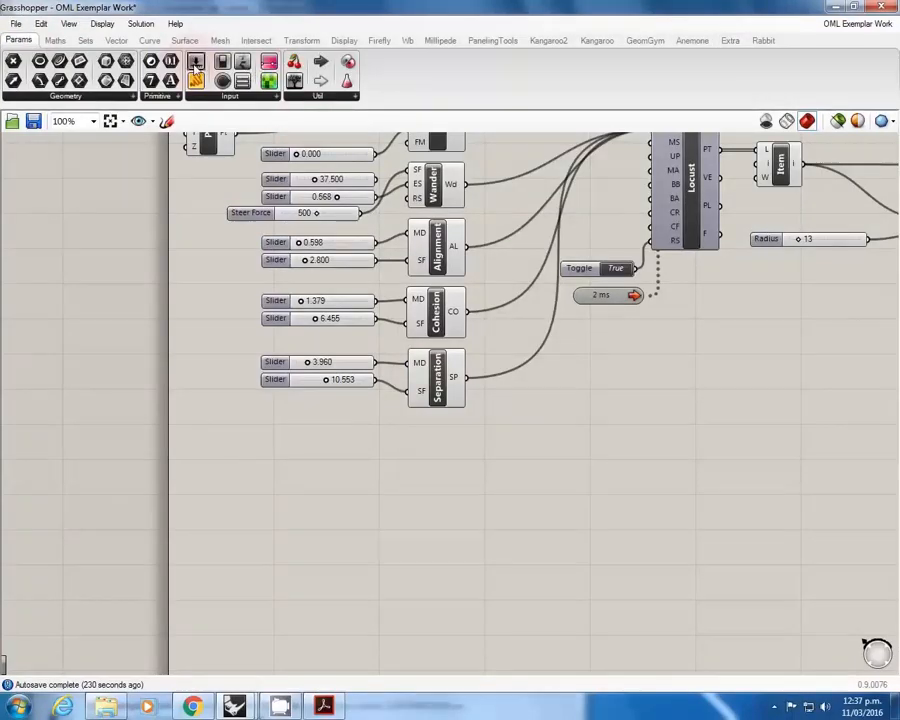
{"action": "left_click_drag", "start_coordinate": [296, 370], "coordinate": [290, 424]}
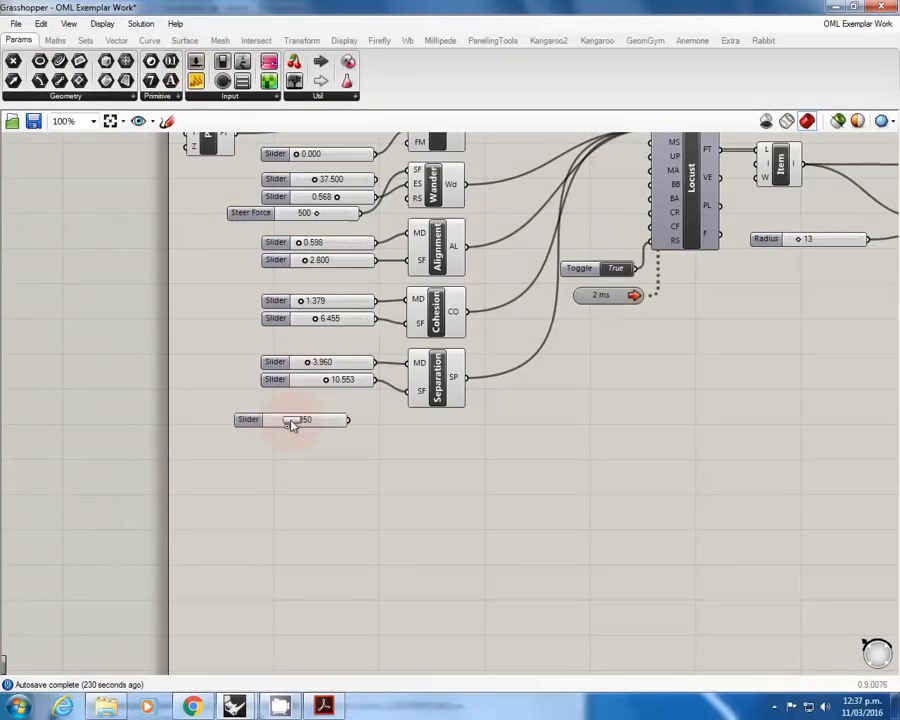
Step: Add an integer slider set to 100 below the Separation sliders, plus a slider ranging from 20 to 60 raised to 60
{"action": "double_click", "coordinate": [343, 487]}
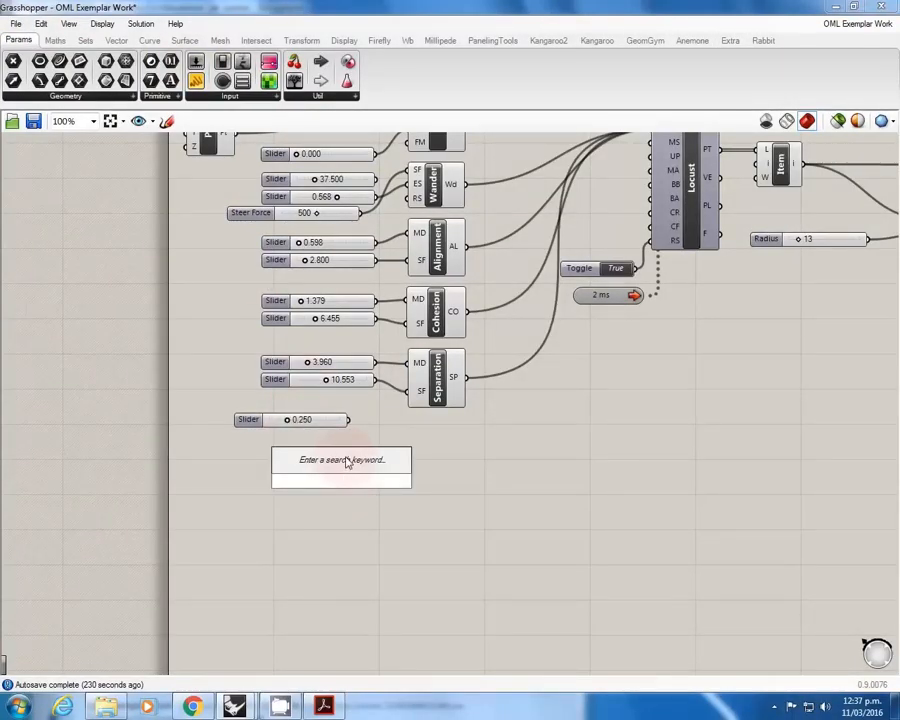
{"action": "type", "text": "100"}
{"action": "key", "text": "Return"}
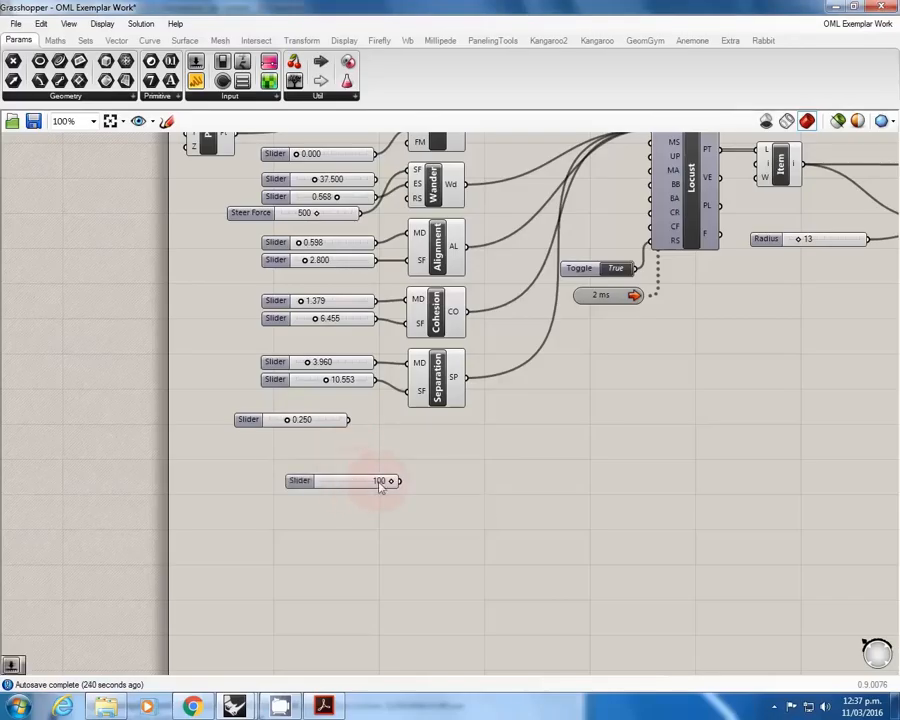
{"action": "double_click", "coordinate": [343, 528]}
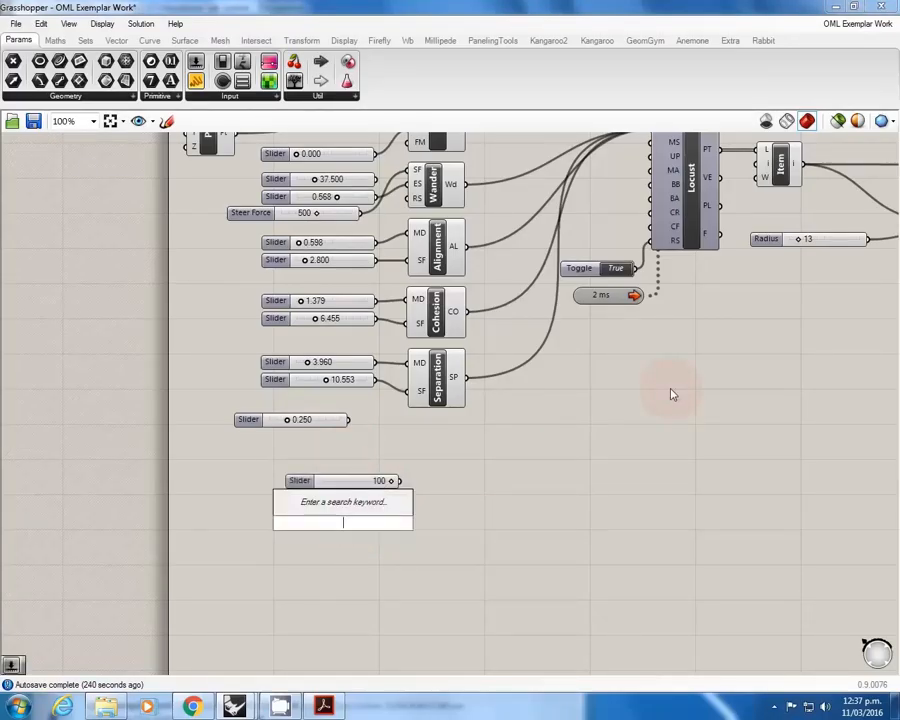
{"action": "type", "text": "20<6"}
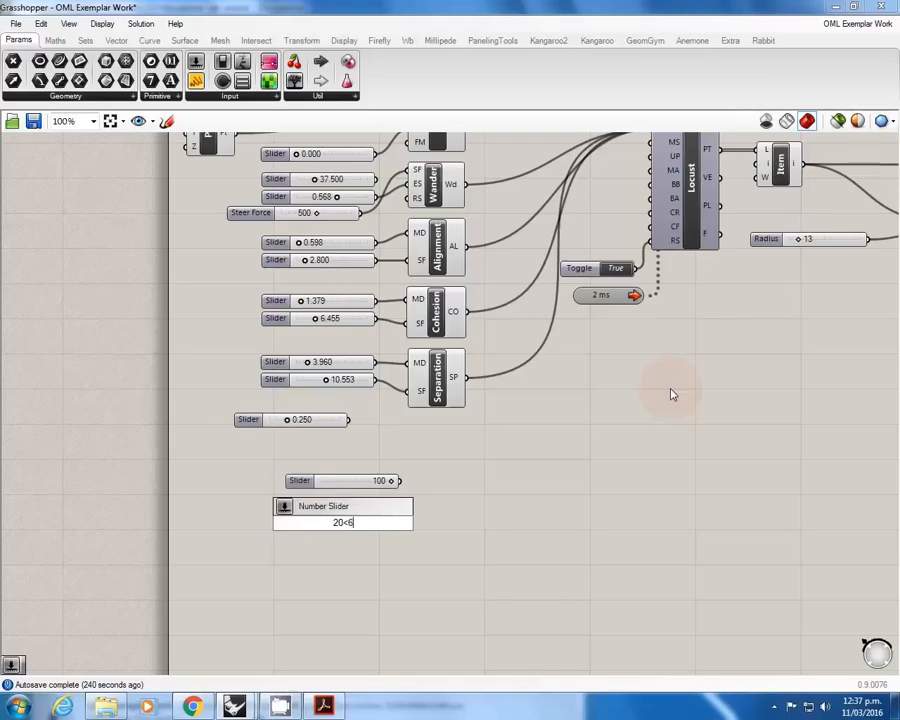
{"action": "type", "text": "0"}
{"action": "key", "text": "Return"}
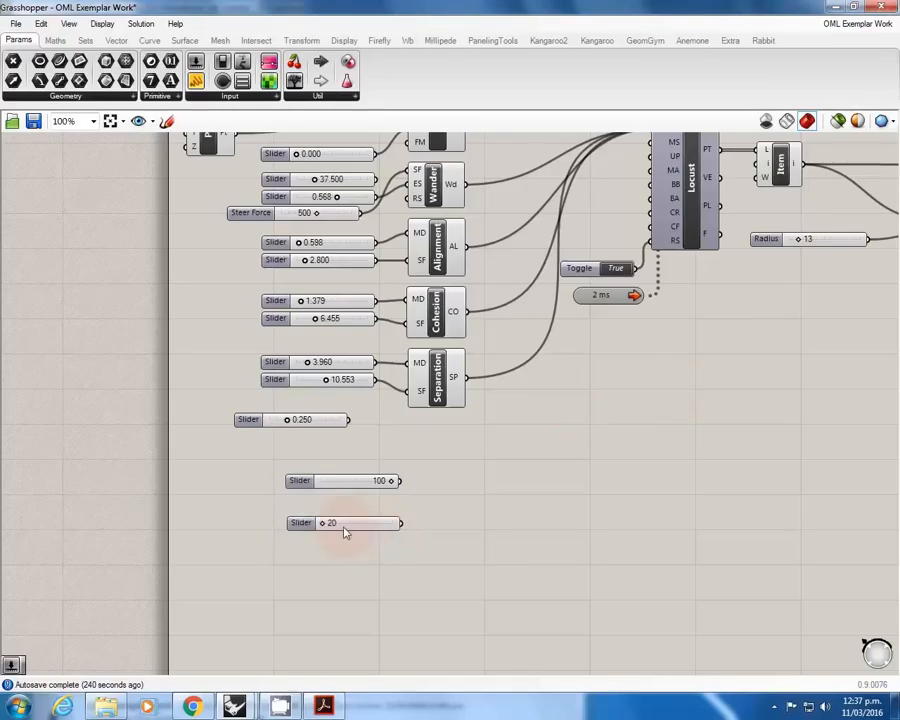
{"action": "left_click_drag", "start_coordinate": [328, 526], "coordinate": [407, 525]}
Step: Add a decimal slider ranging from 20.000 to 60.000 raised to 60.000, and delete the three demonstration sliders
{"action": "double_click", "coordinate": [415, 570]}
{"action": "type", "text": "20.000<60.000"}
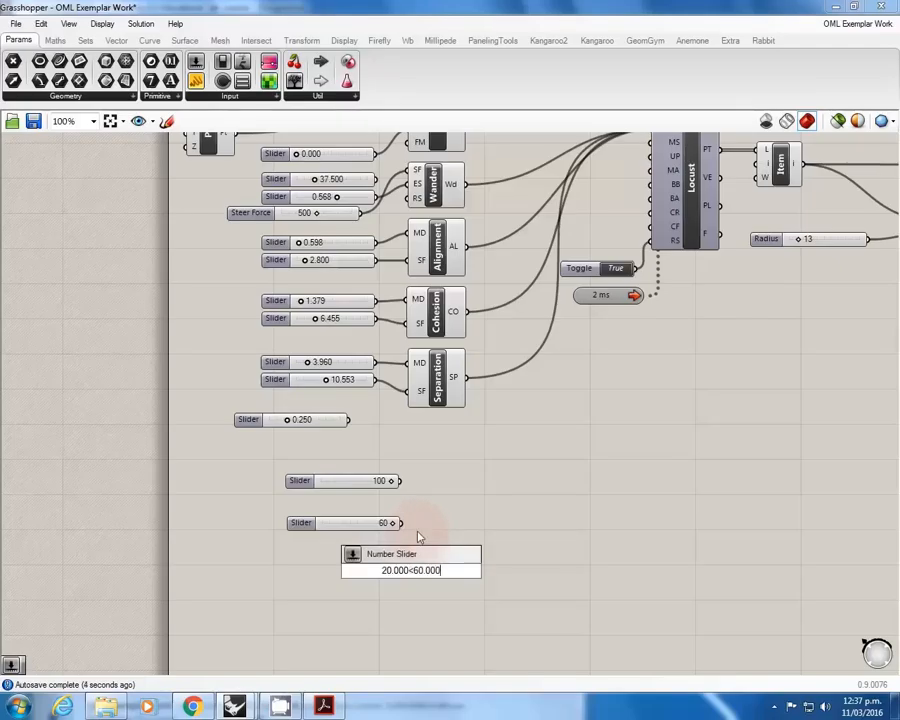
{"action": "key", "text": "Return"}
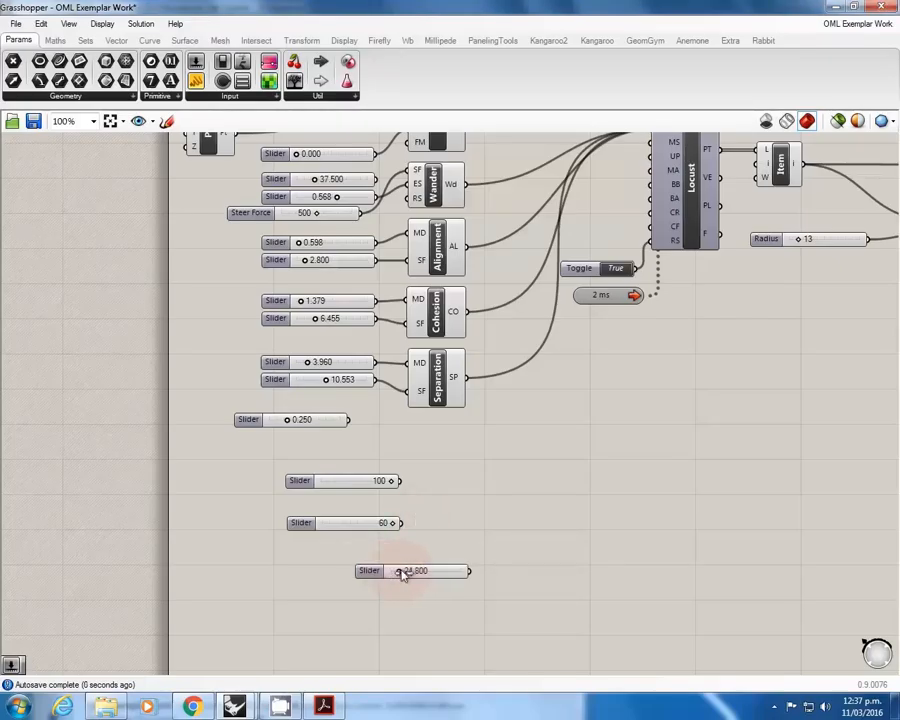
{"action": "left_click_drag", "start_coordinate": [428, 573], "coordinate": [418, 586]}
{"action": "left_click_drag", "start_coordinate": [492, 623], "coordinate": [286, 453]}
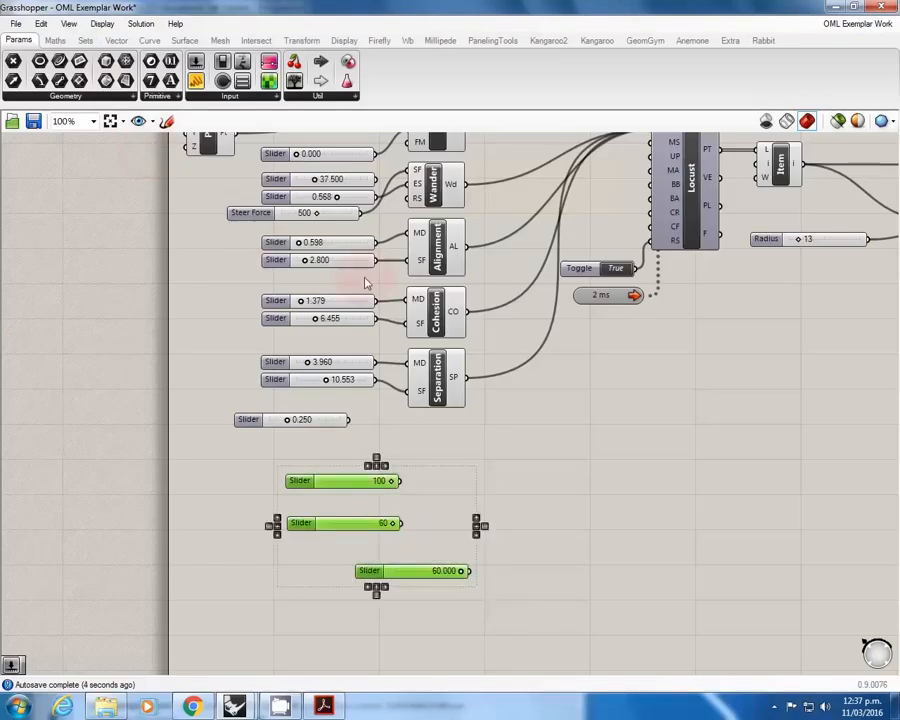
{"action": "key", "text": "Delete"}
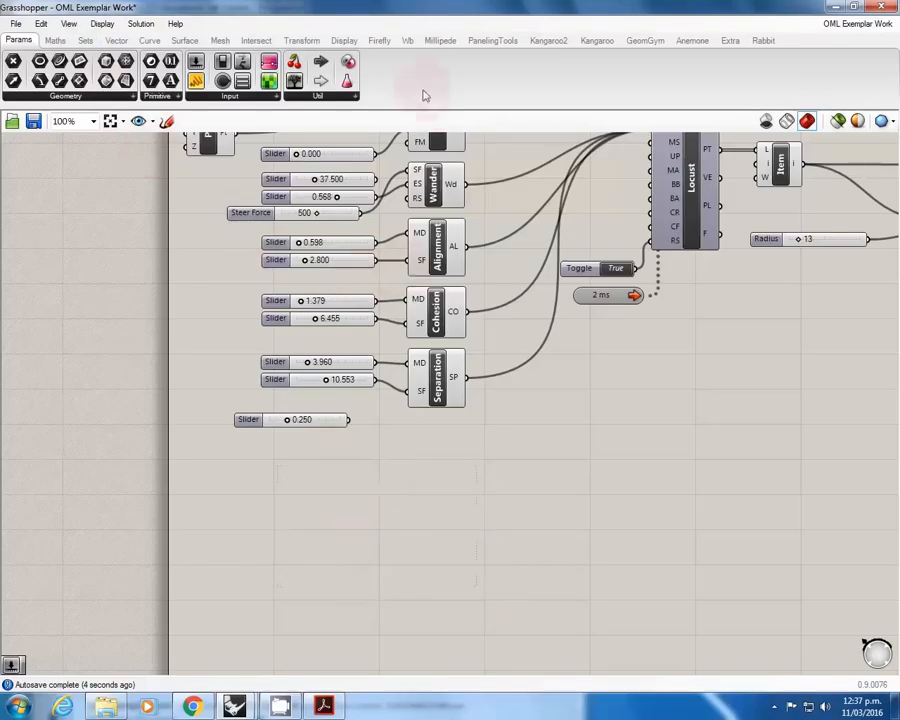
Step: Restore the Grasshopper window beside the model and examine the box field up close in the Rhino Perspective viewport
{"action": "double_click", "coordinate": [436, 17]}
{"action": "left_click_drag", "start_coordinate": [432, 19], "coordinate": [653, 157]}
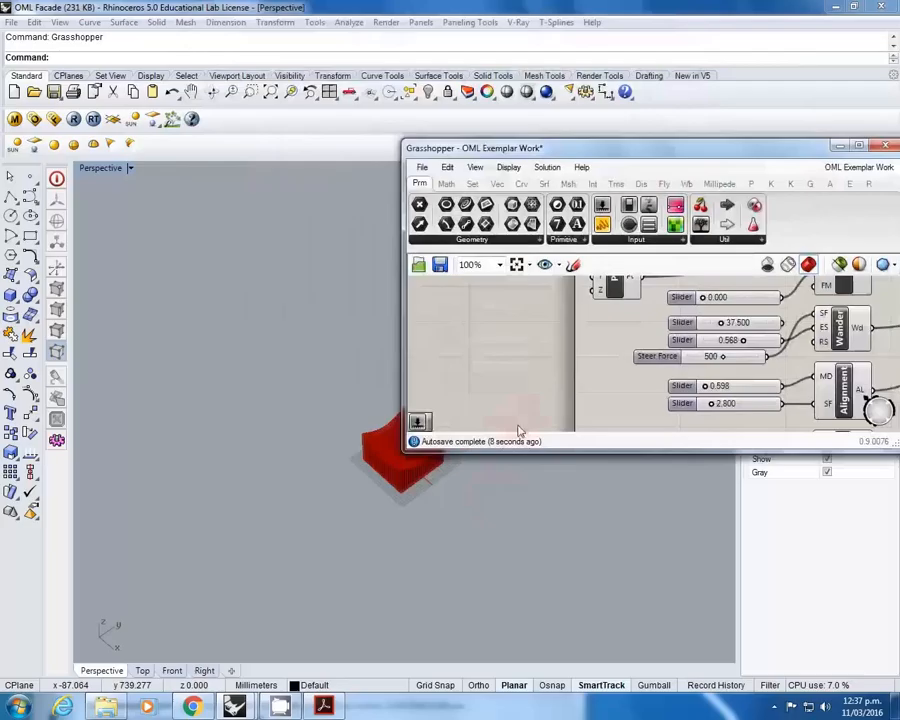
{"action": "right_click_drag", "start_coordinate": [443, 520], "coordinate": [402, 526]}
{"action": "scroll", "coordinate": [408, 472], "scroll_direction": "up", "scroll_amount": 8}
{"action": "right_click_drag", "start_coordinate": [408, 472], "coordinate": [366, 514]}
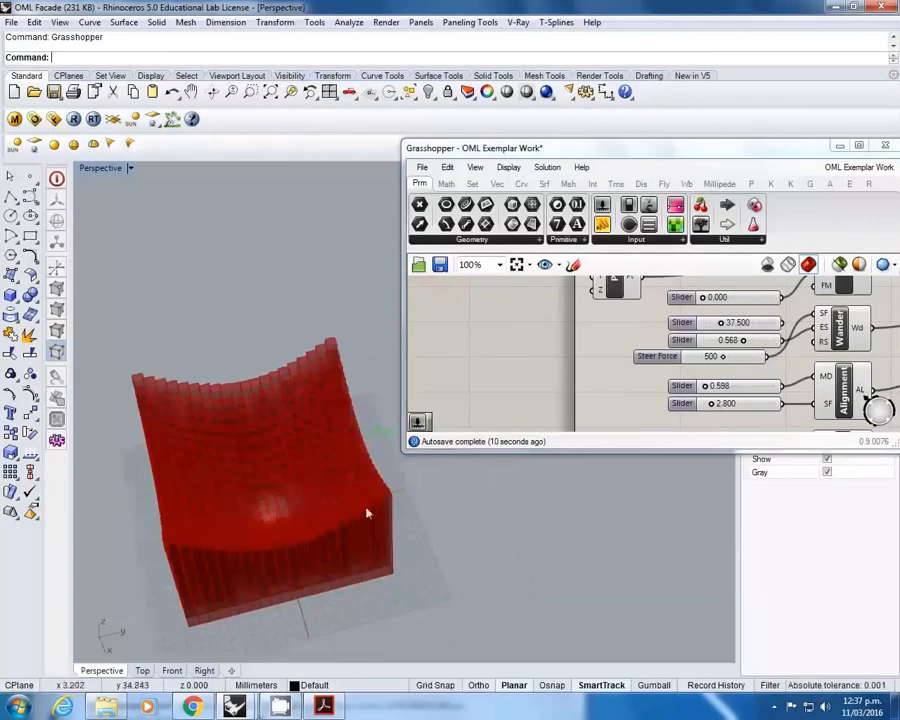
Step: Open the Viewport display settings in the Grasshopper preferences
{"action": "left_click", "coordinate": [422, 167]}
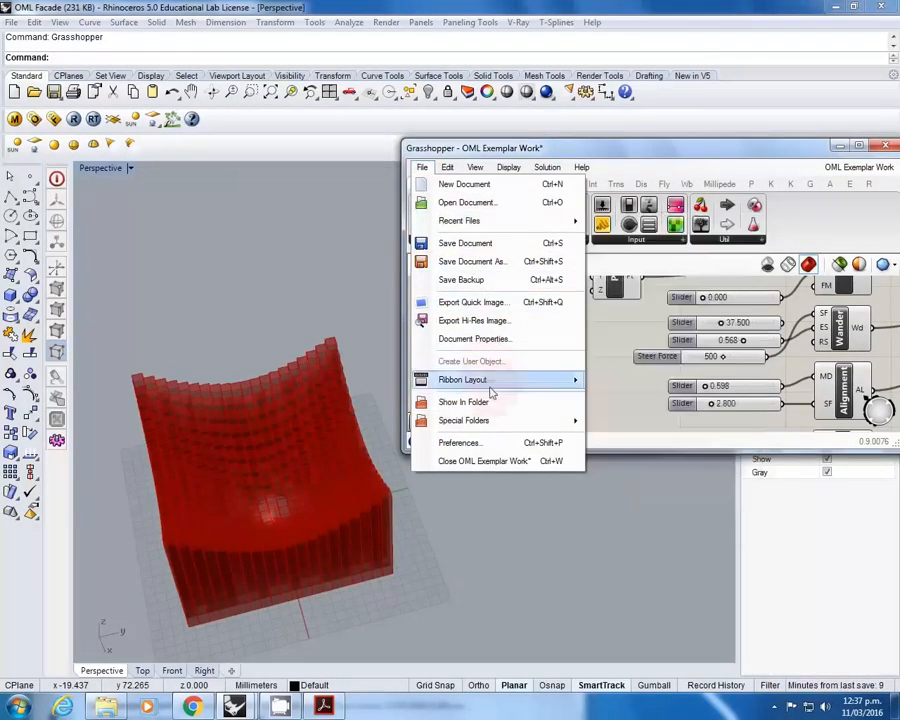
{"action": "left_click", "coordinate": [488, 442]}
{"action": "left_click", "coordinate": [348, 425]}
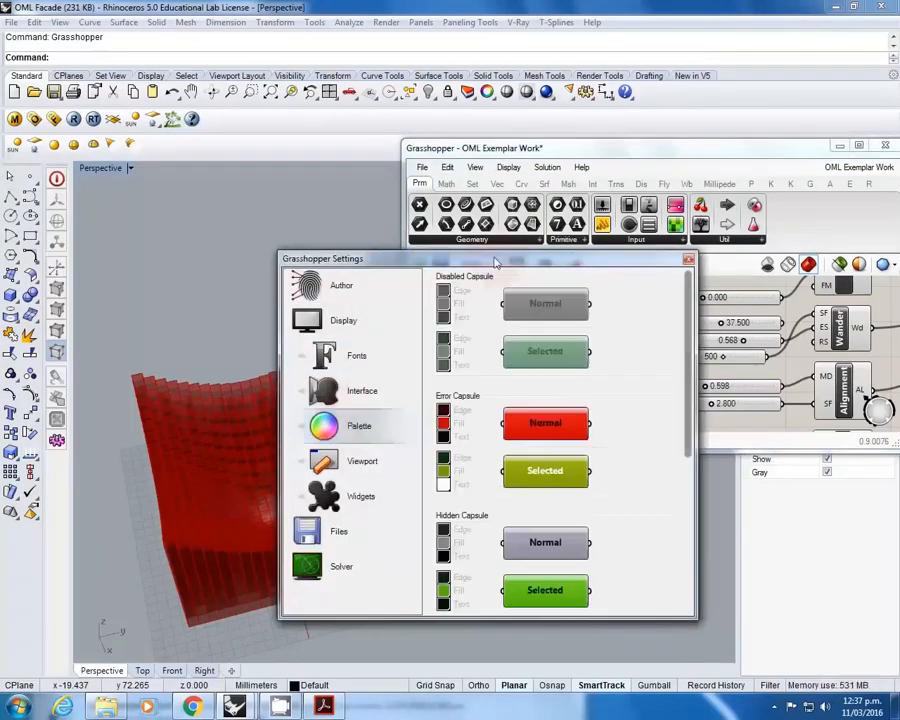
{"action": "left_click_drag", "start_coordinate": [300, 258], "coordinate": [411, 186]}
{"action": "left_click", "coordinate": [474, 394]}
{"action": "left_click", "coordinate": [466, 415]}
{"action": "left_click", "coordinate": [470, 390]}
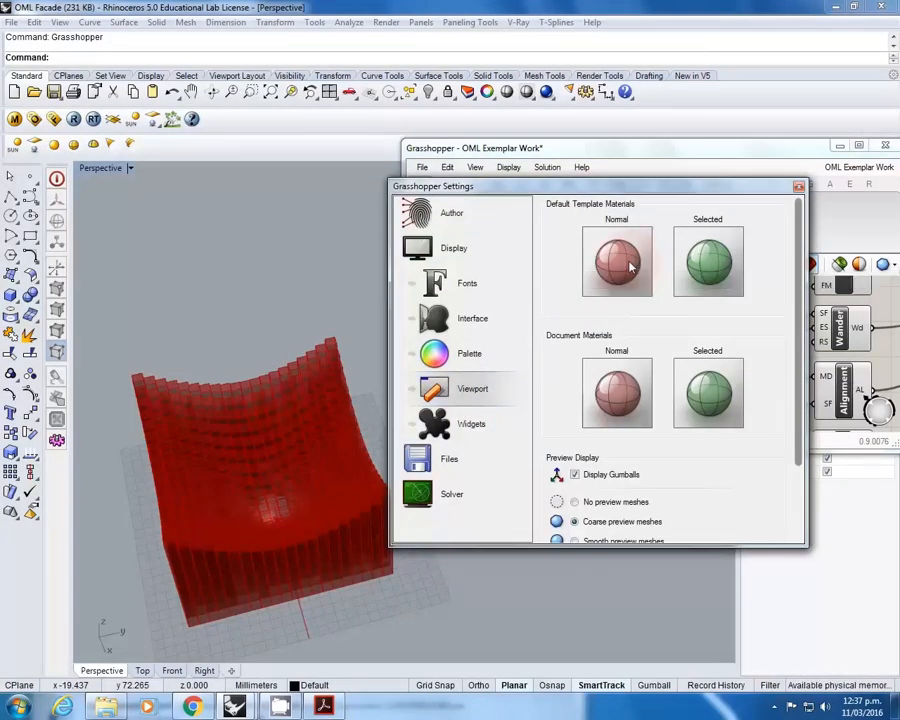
Step: Change the normal default template material from red to a green hue and close the Grasshopper settings
{"action": "left_click", "coordinate": [630, 264]}
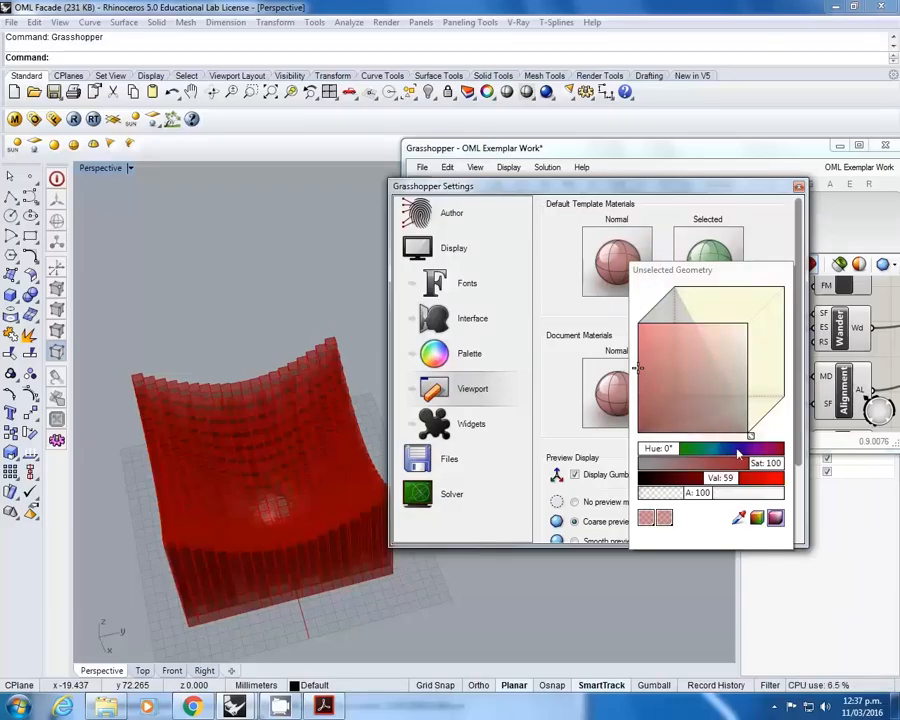
{"action": "left_click_drag", "start_coordinate": [669, 451], "coordinate": [699, 451]}
{"action": "left_click", "coordinate": [762, 261]}
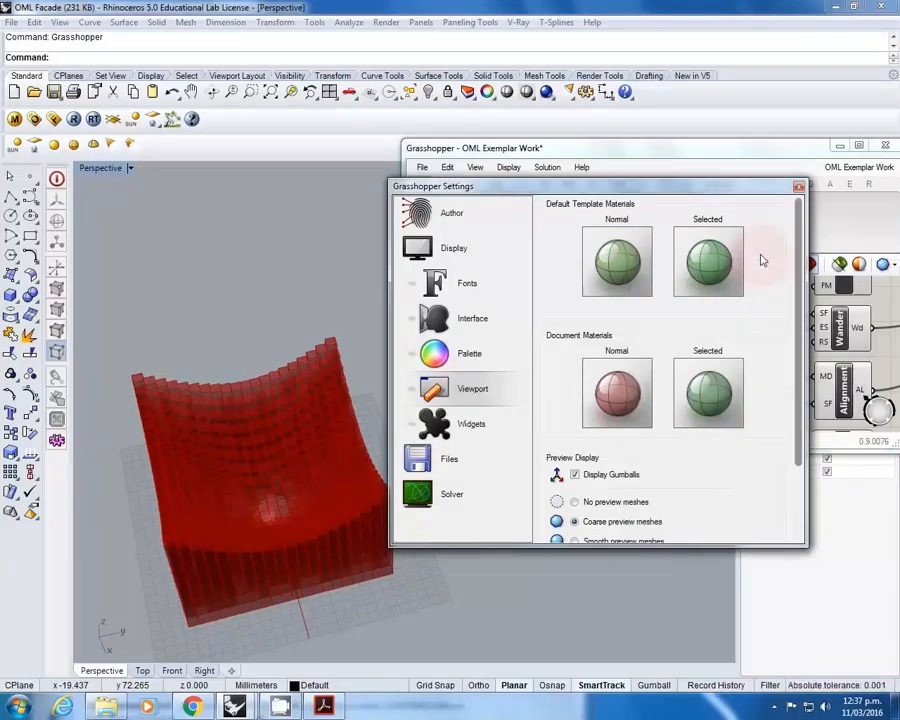
{"action": "left_click_drag", "start_coordinate": [717, 191], "coordinate": [640, 168]}
{"action": "left_click_drag", "start_coordinate": [719, 353], "coordinate": [700, 300]}
{"action": "left_click", "coordinate": [719, 164]}
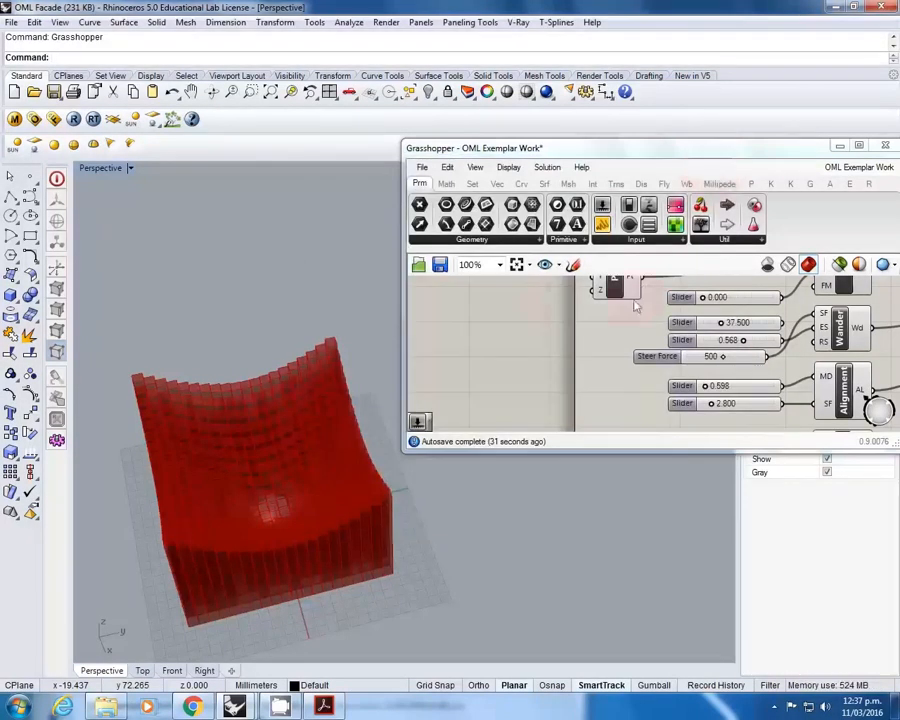
Step: Reopen the Grasshopper preferences on the Viewport material settings
{"action": "right_click", "coordinate": [582, 312]}
{"action": "left_click", "coordinate": [564, 324]}
{"action": "scroll", "coordinate": [566, 326], "scroll_direction": "down", "scroll_amount": 2}
{"action": "right_click_drag", "start_coordinate": [566, 326], "coordinate": [511, 342]}
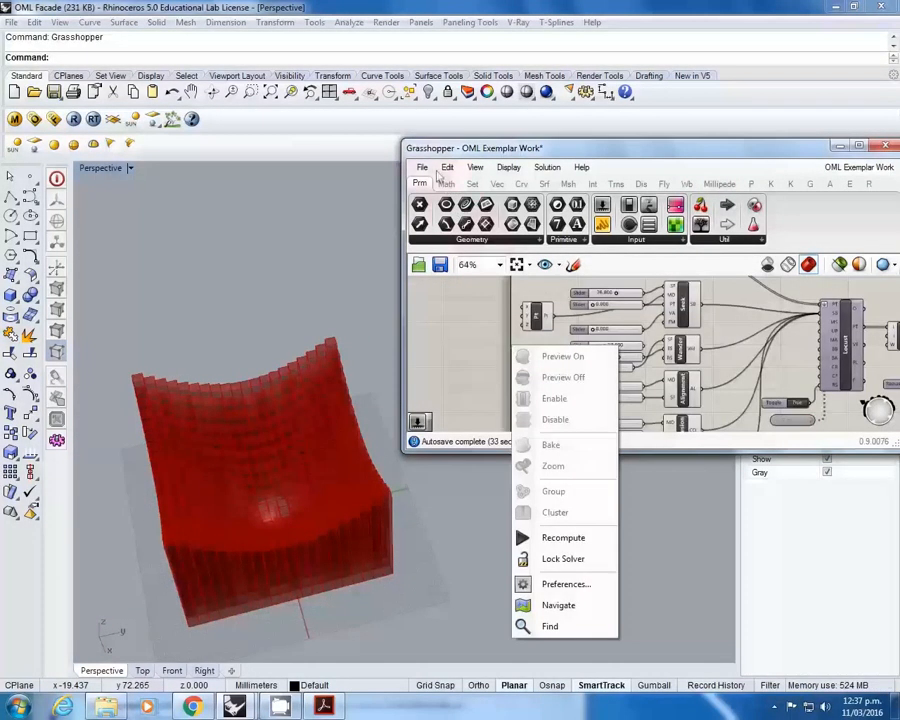
{"action": "left_click", "coordinate": [423, 168]}
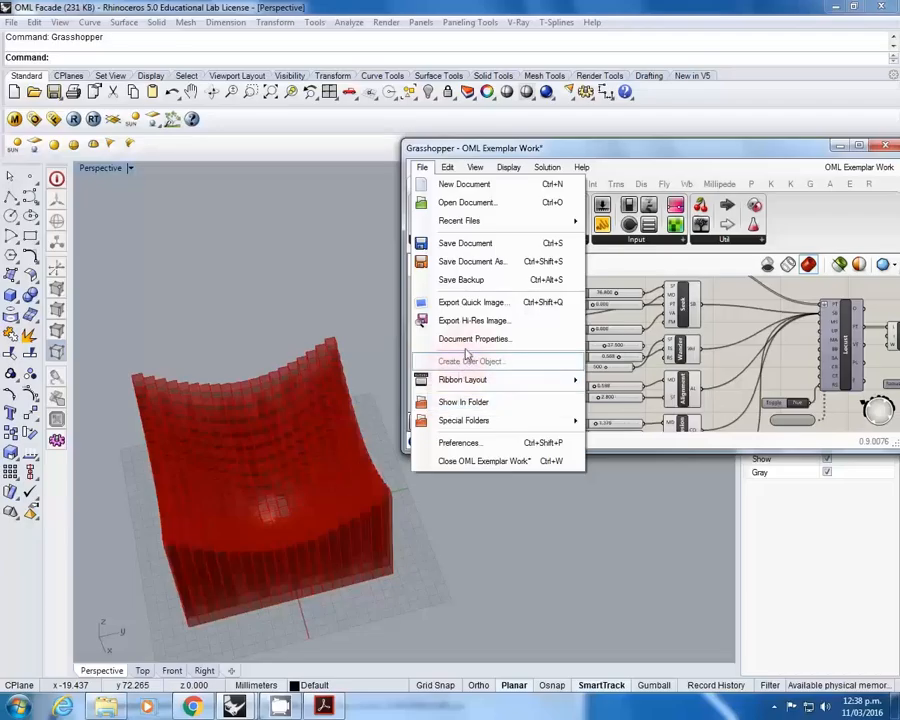
{"action": "left_click", "coordinate": [448, 442]}
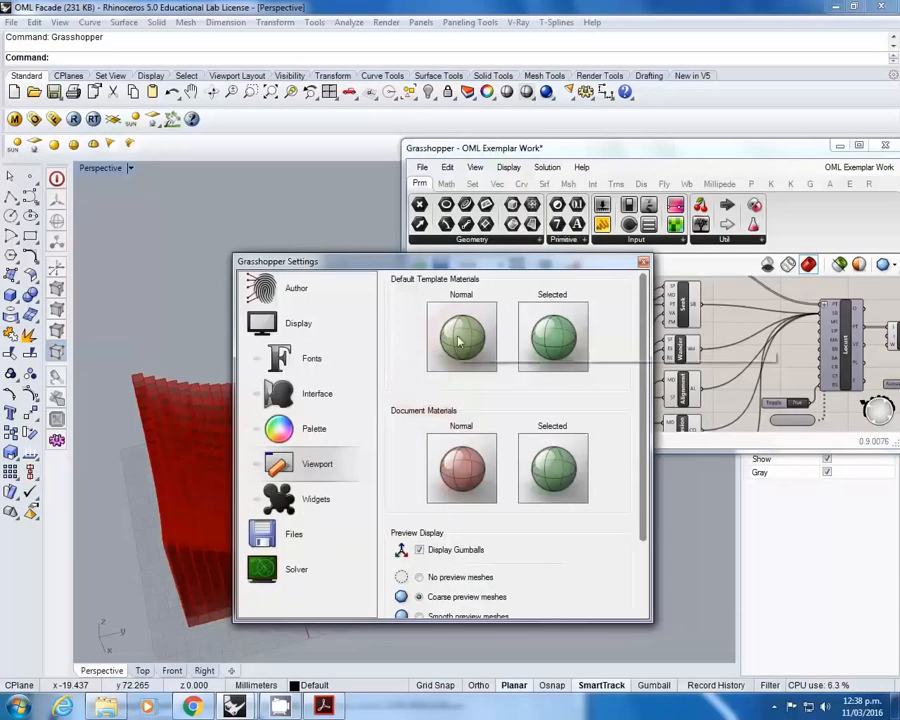
Step: Set the document's normal preview material to a blue with hue 208°
{"action": "right_click", "coordinate": [465, 468]}
{"action": "left_click_drag", "start_coordinate": [512, 595], "coordinate": [573, 592]}
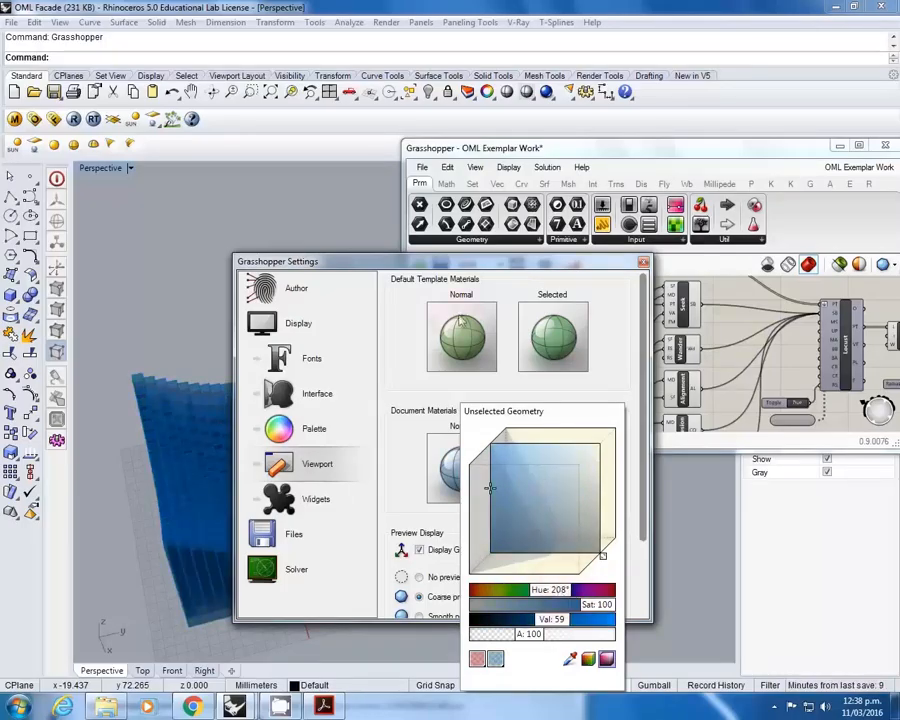
{"action": "left_click", "coordinate": [572, 335]}
{"action": "left_click_drag", "start_coordinate": [597, 264], "coordinate": [739, 246]}
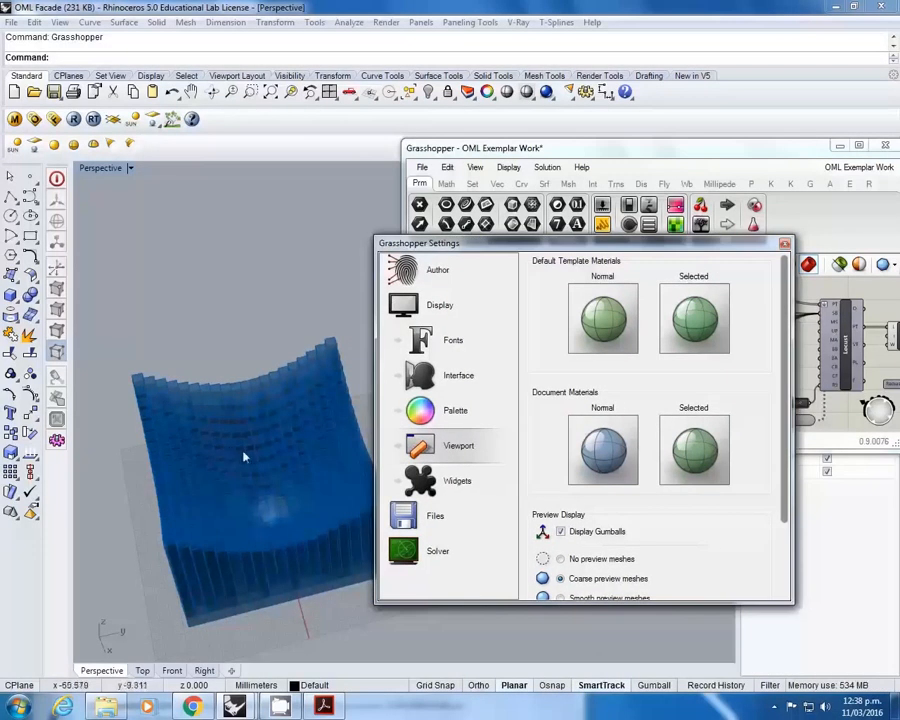
Step: Change the document's normal preview material to black and view the box field from another angle
{"action": "right_click", "coordinate": [581, 456]}
{"action": "left_click_drag", "start_coordinate": [693, 619], "coordinate": [615, 627]}
{"action": "right_click_drag", "start_coordinate": [290, 456], "coordinate": [405, 445]}
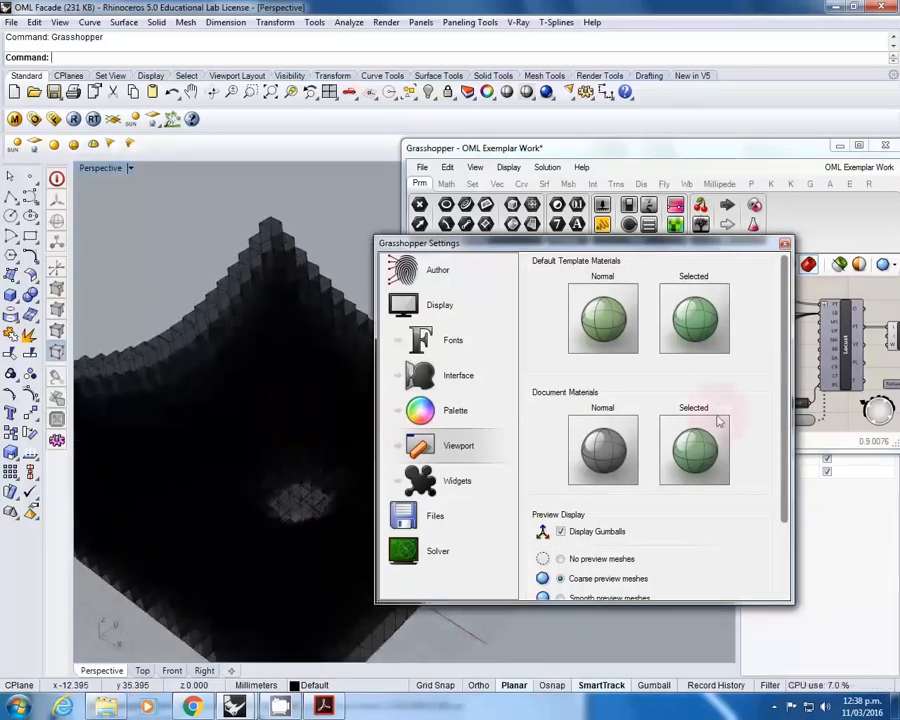
Step: Maximize the Grasshopper window and examine the definition from the Locust component through to the Box component
{"action": "left_click_drag", "start_coordinate": [745, 243], "coordinate": [717, 243]}
{"action": "left_click_drag", "start_coordinate": [672, 146], "coordinate": [563, 7]}
{"action": "left_click", "coordinate": [717, 222]}
{"action": "right_click_drag", "start_coordinate": [487, 298], "coordinate": [369, 373]}
{"action": "left_click", "coordinate": [878, 23]}
{"action": "left_click", "coordinate": [880, 23]}
{"action": "right_click_drag", "start_coordinate": [620, 327], "coordinate": [595, 391]}
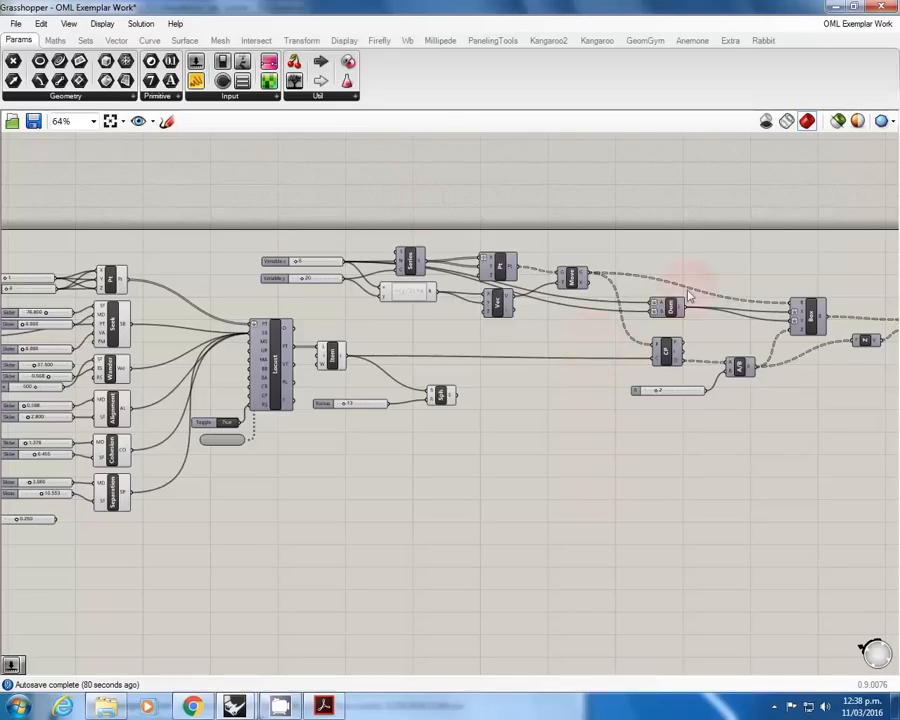
Step: Switch to Chrome, search for "gis" in a new tab, and open the Auckland Council GIS Viewer, accepting its disclaimer
{"action": "left_click", "coordinate": [193, 706]}
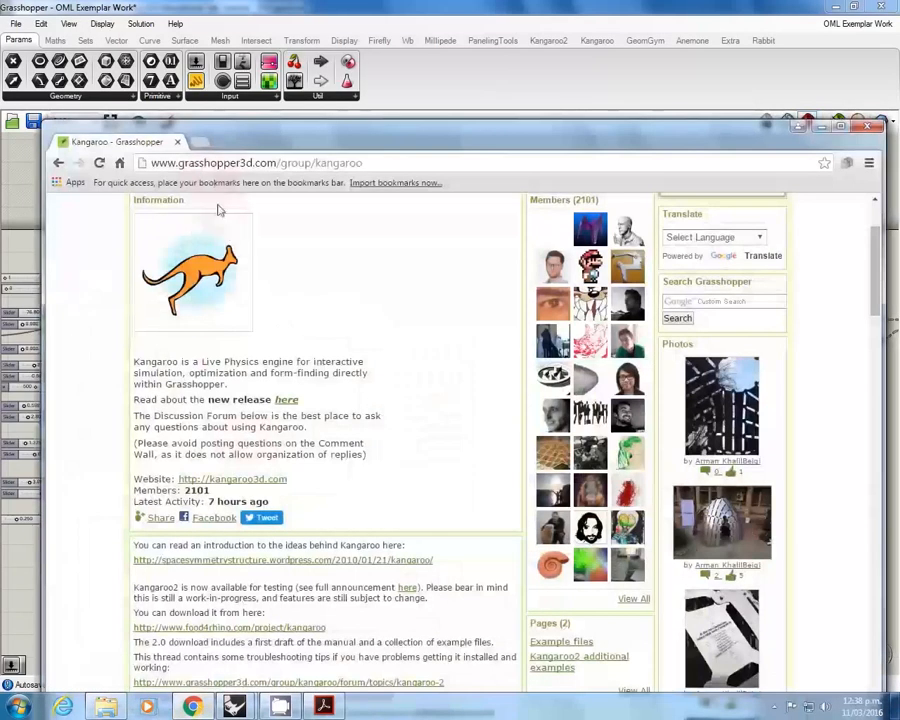
{"action": "left_click", "coordinate": [202, 144]}
{"action": "type", "text": "gis"}
{"action": "key", "text": "Return"}
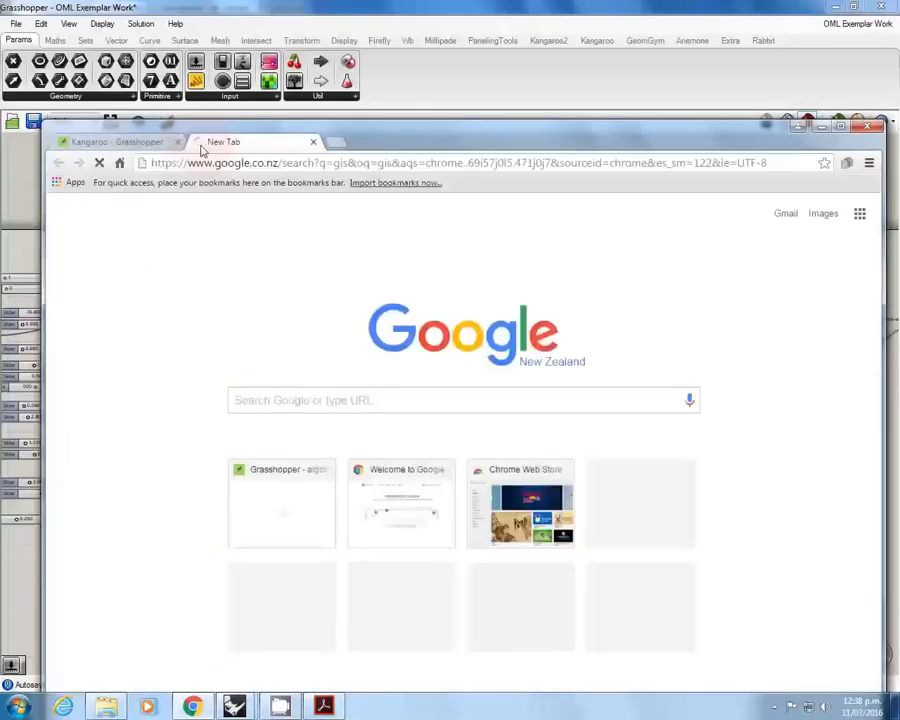
{"action": "left_click_drag", "start_coordinate": [373, 144], "coordinate": [390, 7]}
{"action": "left_click", "coordinate": [192, 600]}
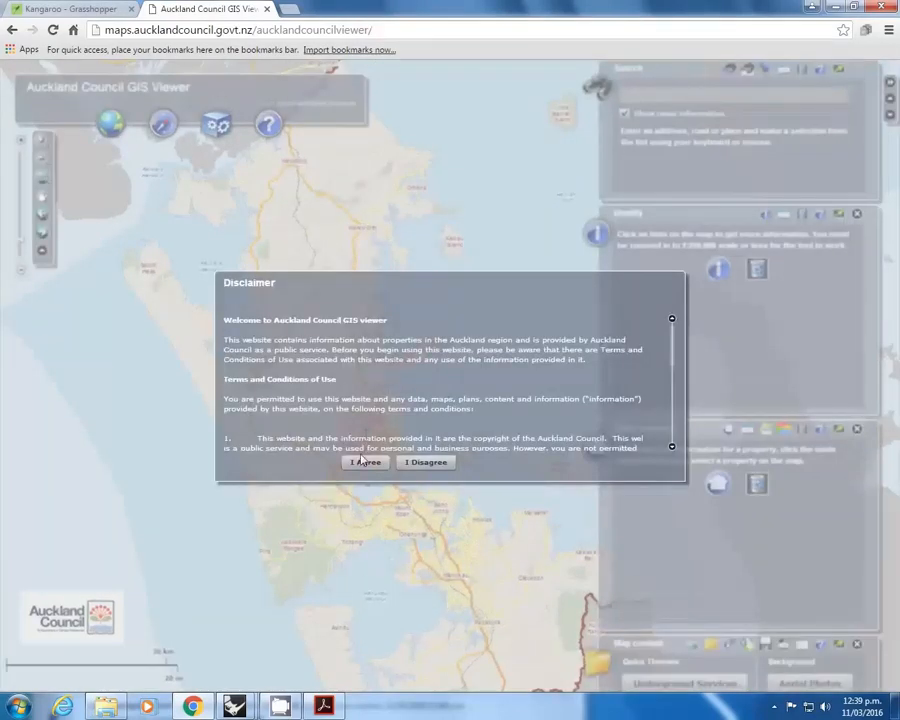
{"action": "left_click", "coordinate": [364, 461]}
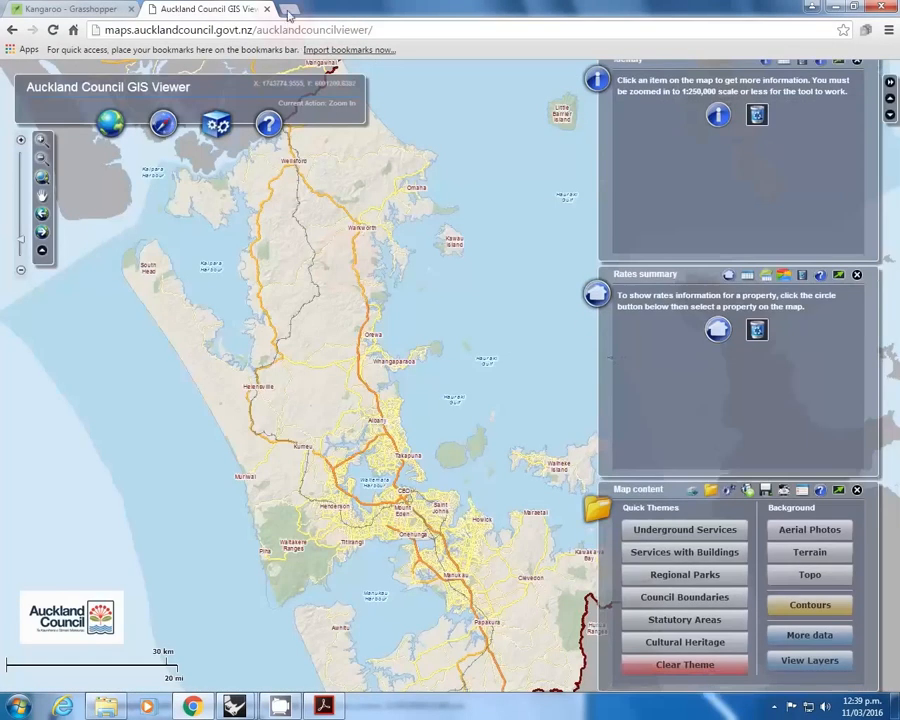
Step: Search for "auckland gis" in another tab and open the Auckland Council GIS Viewer result, accepting its disclaimer
{"action": "left_click", "coordinate": [289, 9]}
{"action": "type", "text": "audk"}
{"action": "key", "text": "BackSpace"}
{"action": "key", "text": "BackSpace"}
{"action": "type", "text": "ckland gis"}
{"action": "key", "text": "Return"}
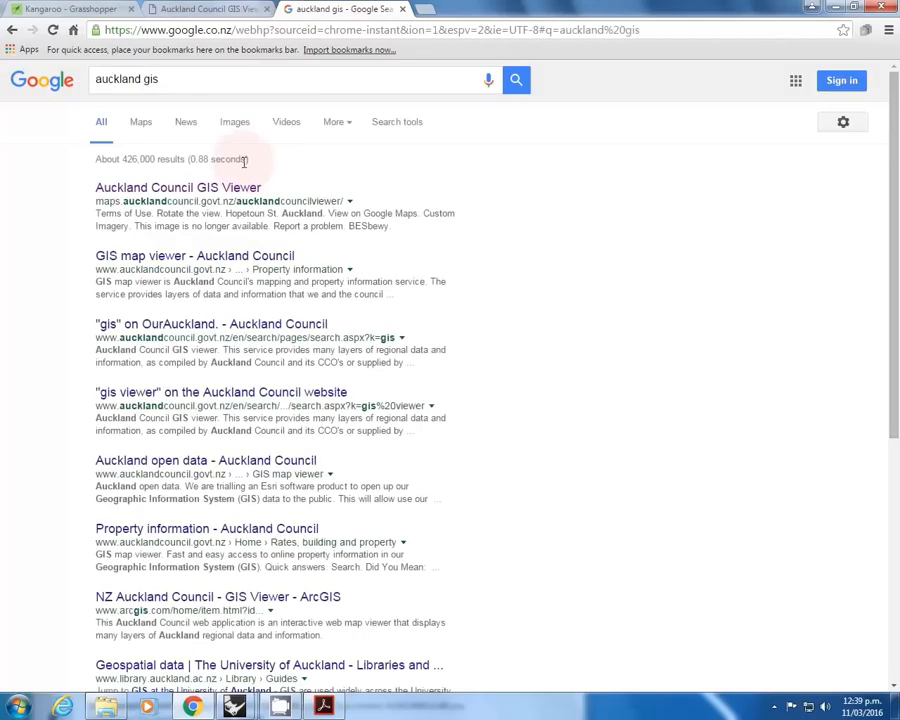
{"action": "left_click", "coordinate": [236, 189]}
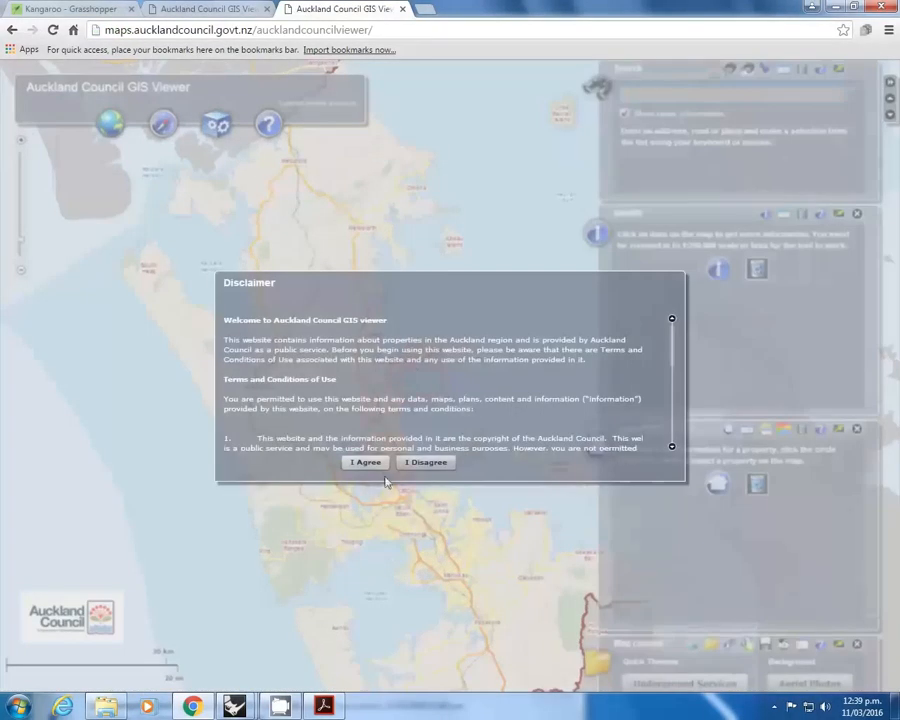
{"action": "left_click", "coordinate": [376, 464]}
Step: Zoom the GIS map in to the individual property parcels in the Northcote Point area
{"action": "left_click_drag", "start_coordinate": [370, 422], "coordinate": [412, 482]}
{"action": "left_click", "coordinate": [42, 196]}
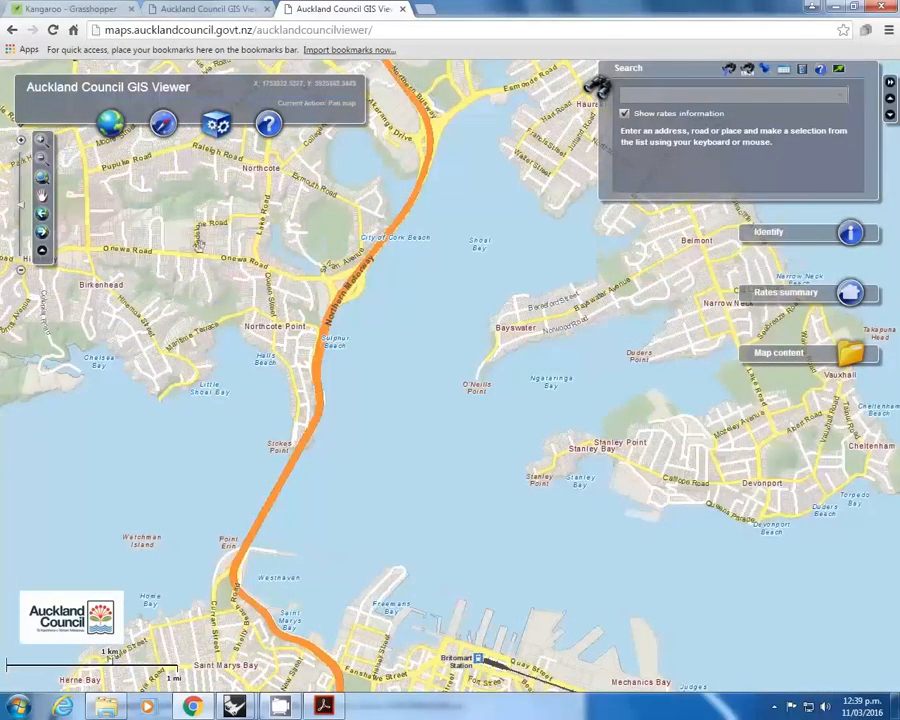
{"action": "left_click_drag", "start_coordinate": [168, 172], "coordinate": [230, 250]}
{"action": "scroll", "coordinate": [337, 383], "scroll_direction": "up", "scroll_amount": 1}
{"action": "scroll", "coordinate": [337, 383], "scroll_direction": "up", "scroll_amount": 4}
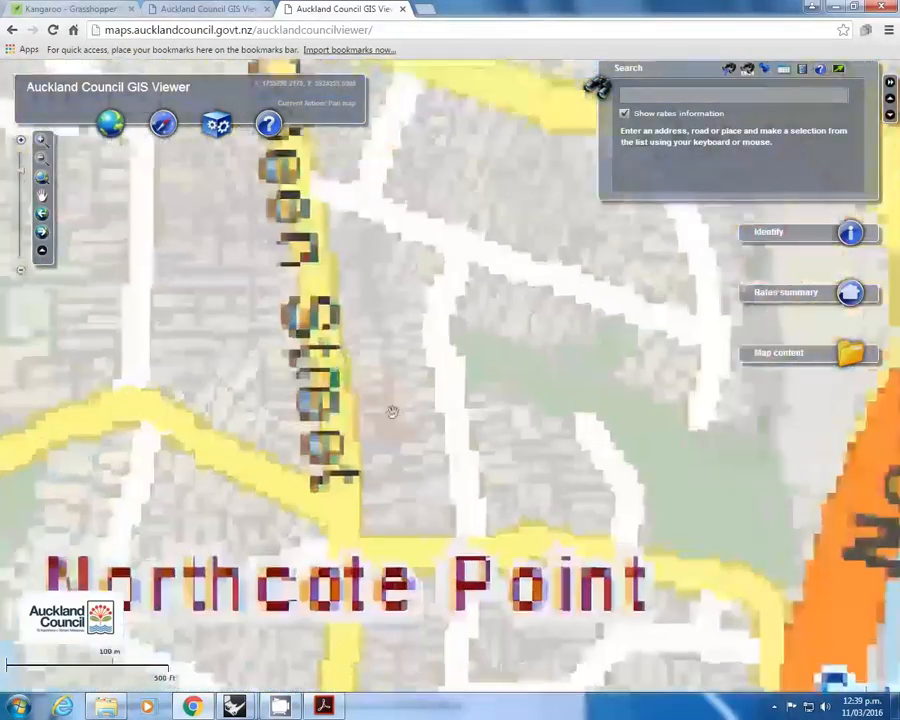
{"action": "scroll", "coordinate": [379, 382], "scroll_direction": "up", "scroll_amount": 1}
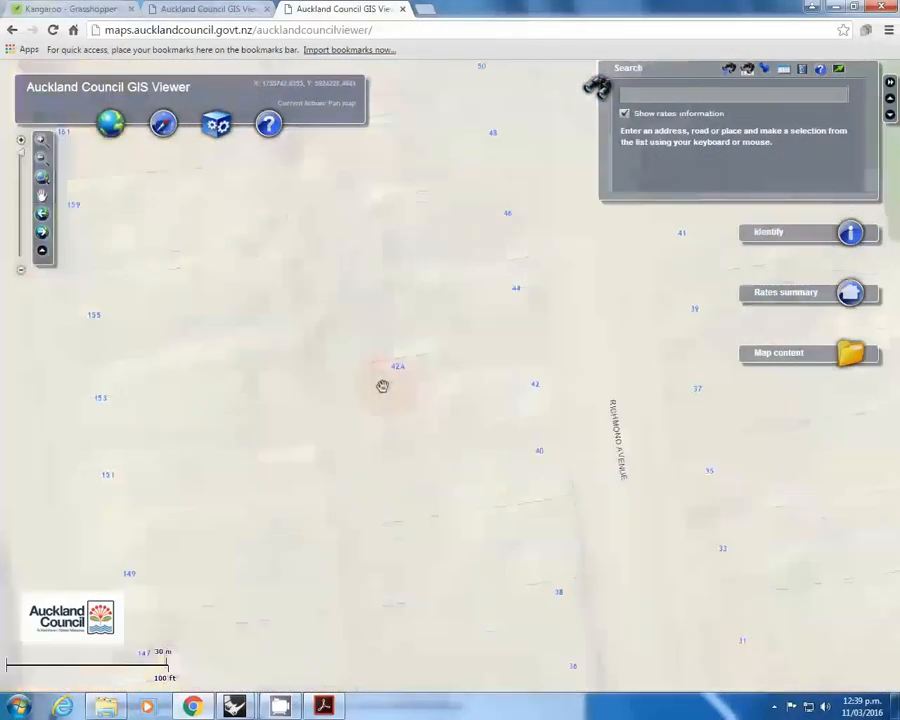
Step: Open the Map content settings and the Data Extract tool, accepting the data export licence
{"action": "left_click", "coordinate": [862, 358]}
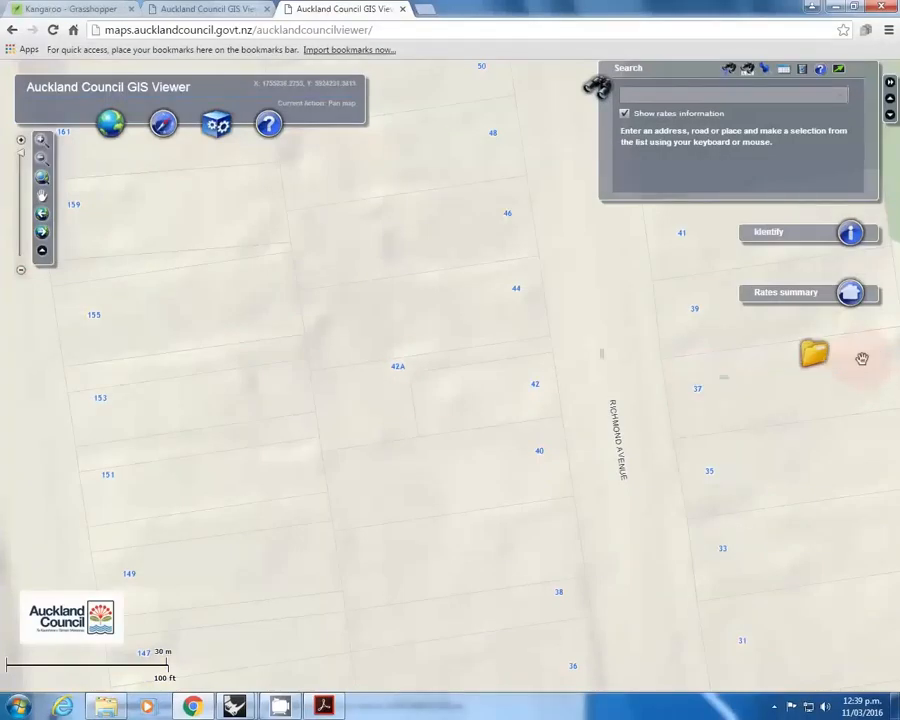
{"action": "left_click", "coordinate": [220, 124]}
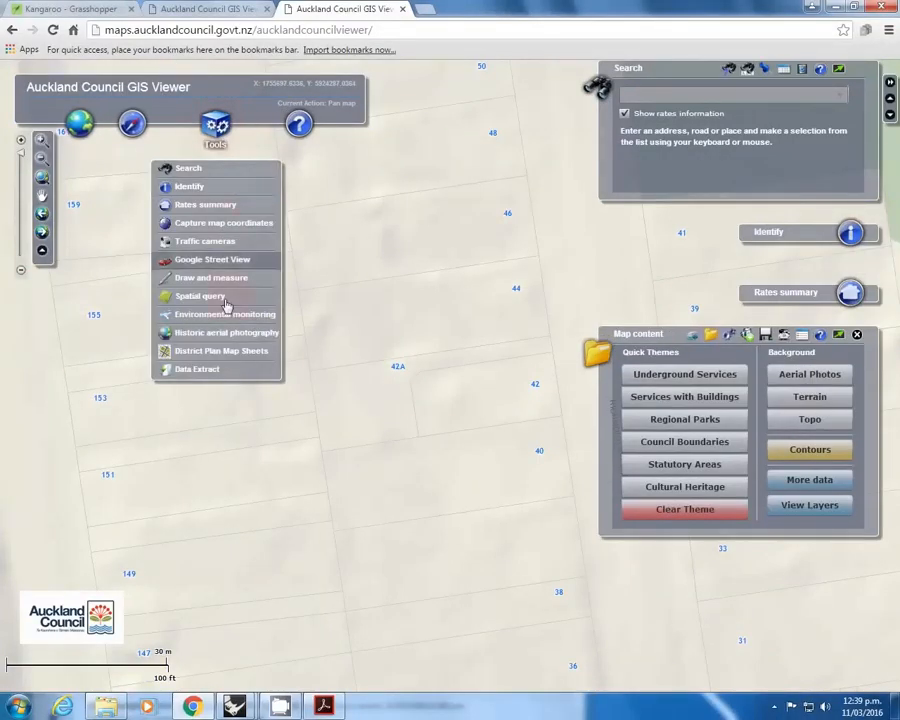
{"action": "left_click", "coordinate": [224, 378]}
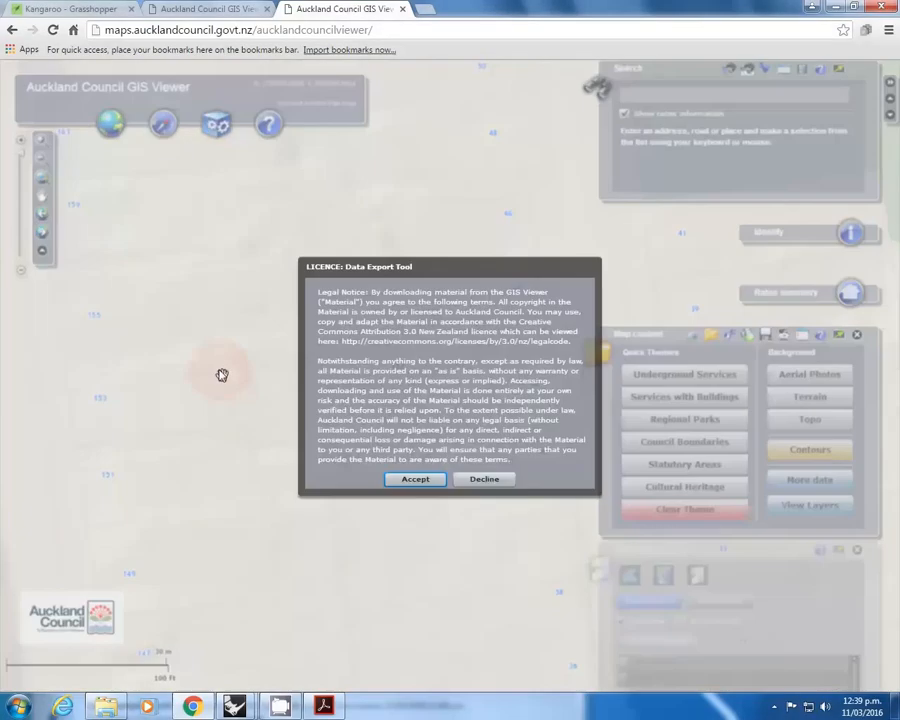
{"action": "left_click", "coordinate": [410, 532]}
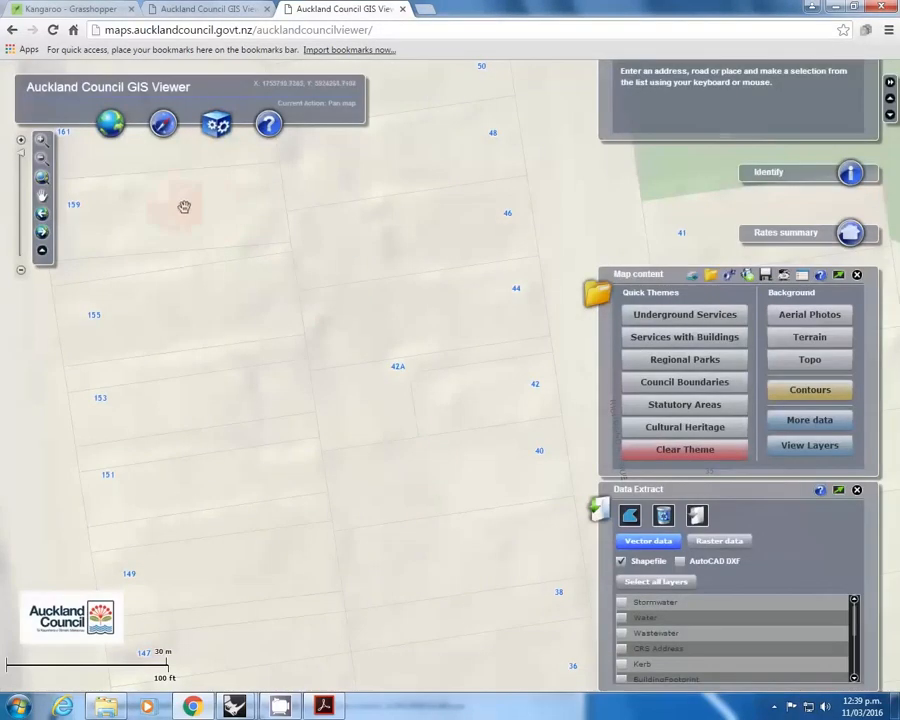
Step: Draw a four-sided extraction polygon around the blocks between Queen Street, Stafford Road and Denby Lane
{"action": "left_click", "coordinate": [632, 518]}
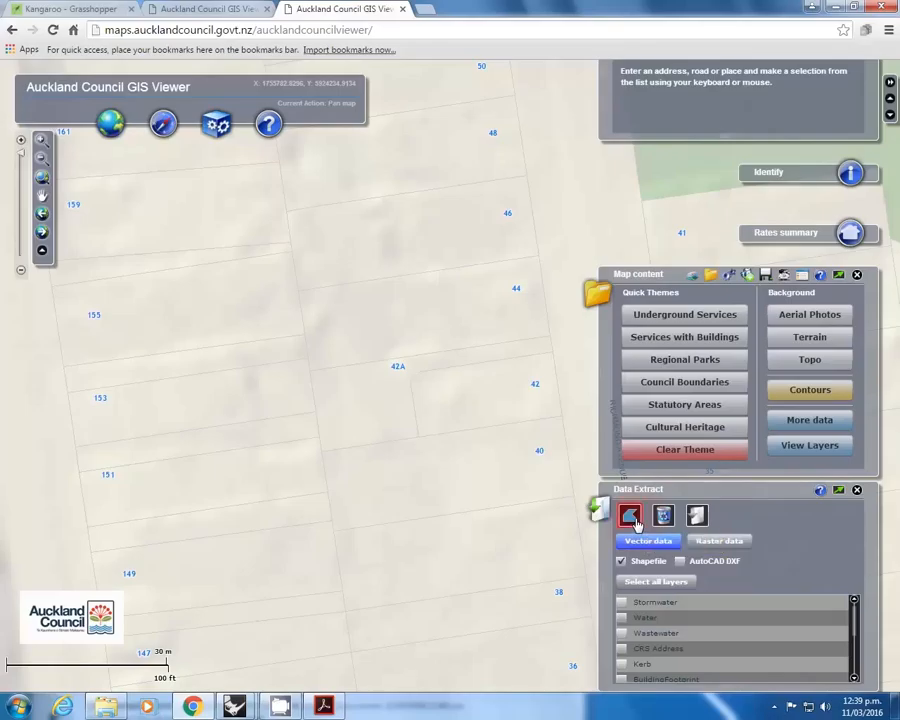
{"action": "scroll", "coordinate": [124, 225], "scroll_direction": "down", "scroll_amount": 2}
{"action": "left_click", "coordinate": [135, 229]}
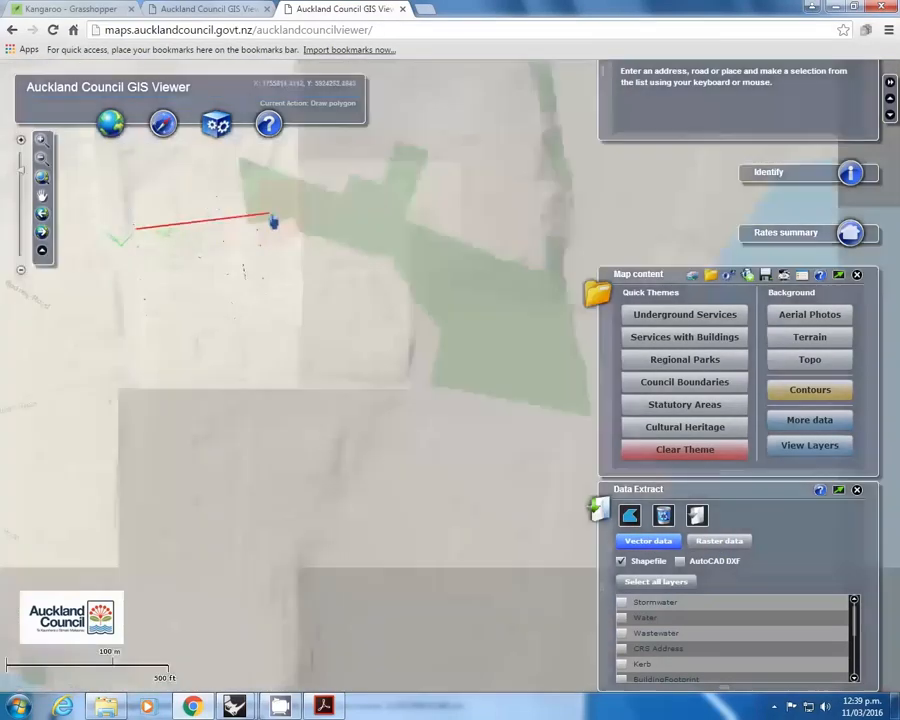
{"action": "left_click", "coordinate": [352, 197]}
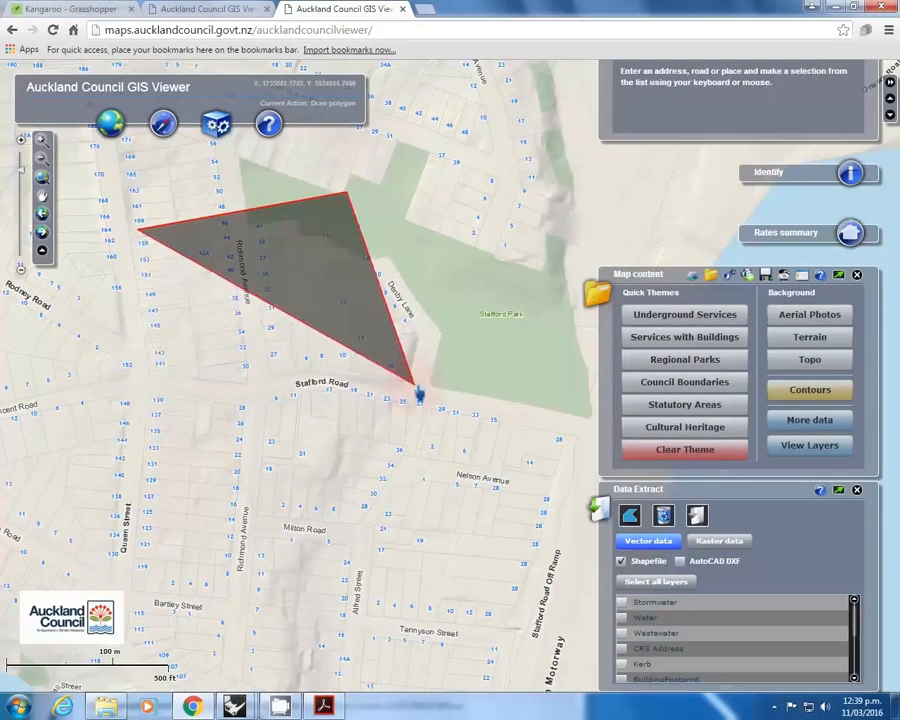
{"action": "left_click", "coordinate": [412, 384]}
{"action": "double_click", "coordinate": [107, 418]}
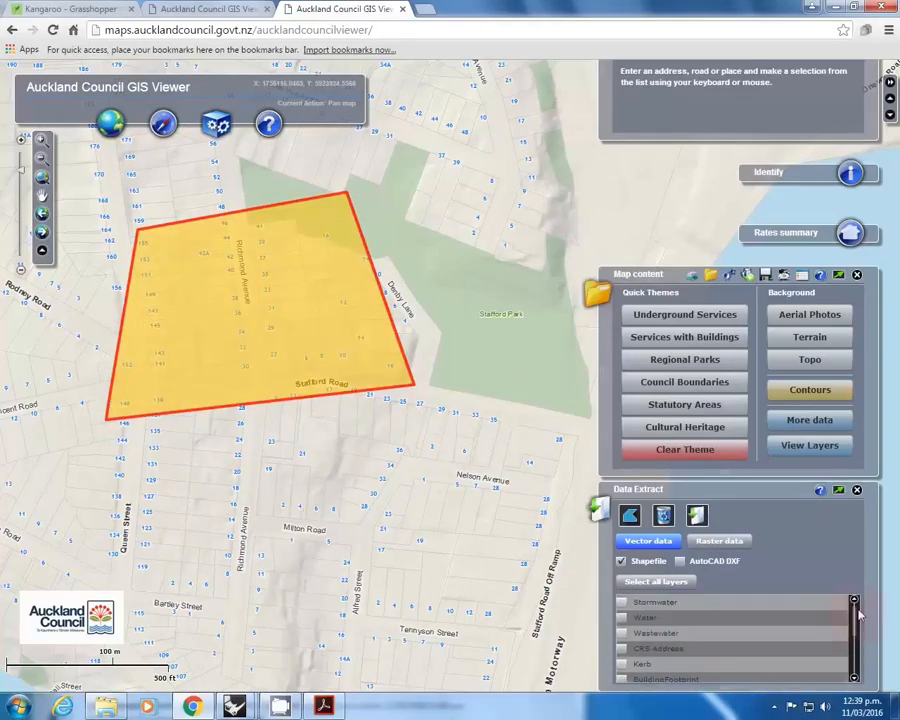
Step: Choose the Contours layer for extraction, export it as a shapefile and decline the download
{"action": "scroll", "coordinate": [864, 628], "scroll_direction": "down", "scroll_amount": 1}
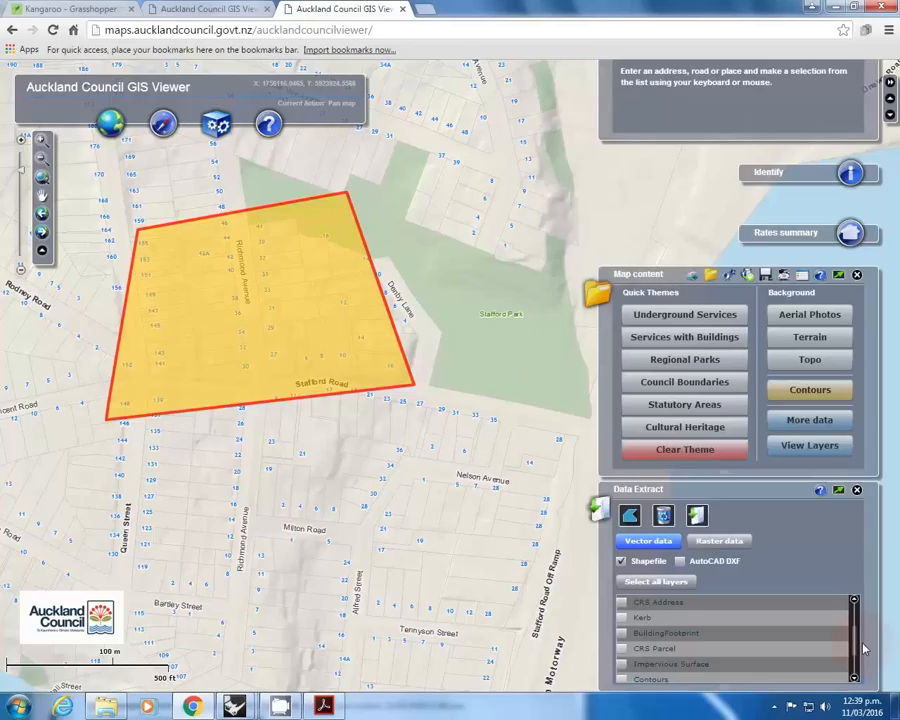
{"action": "scroll", "coordinate": [864, 651], "scroll_direction": "down", "scroll_amount": 1}
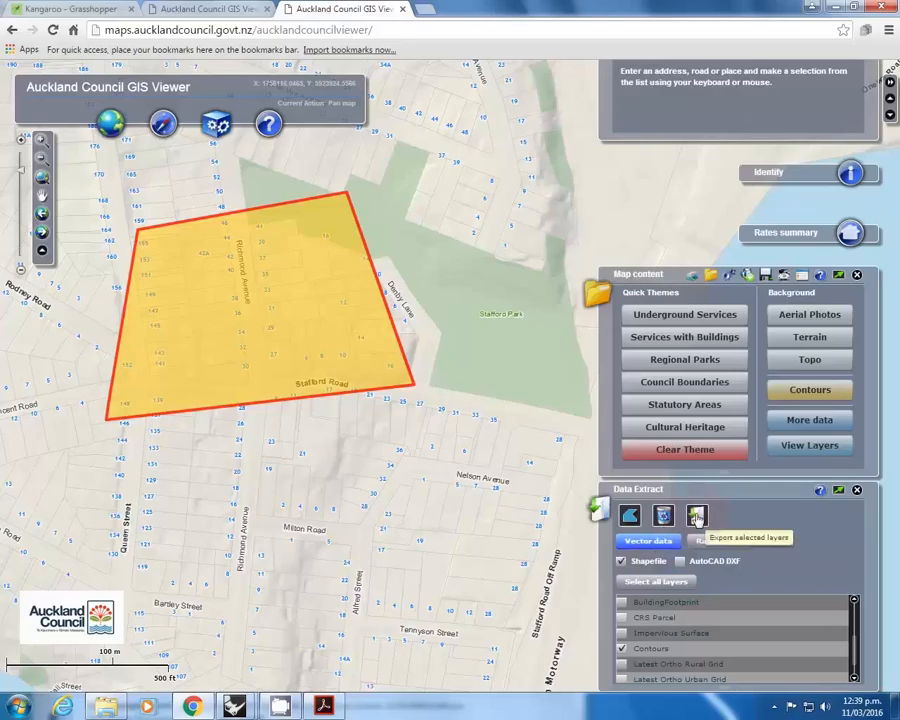
{"action": "left_click", "coordinate": [697, 516]}
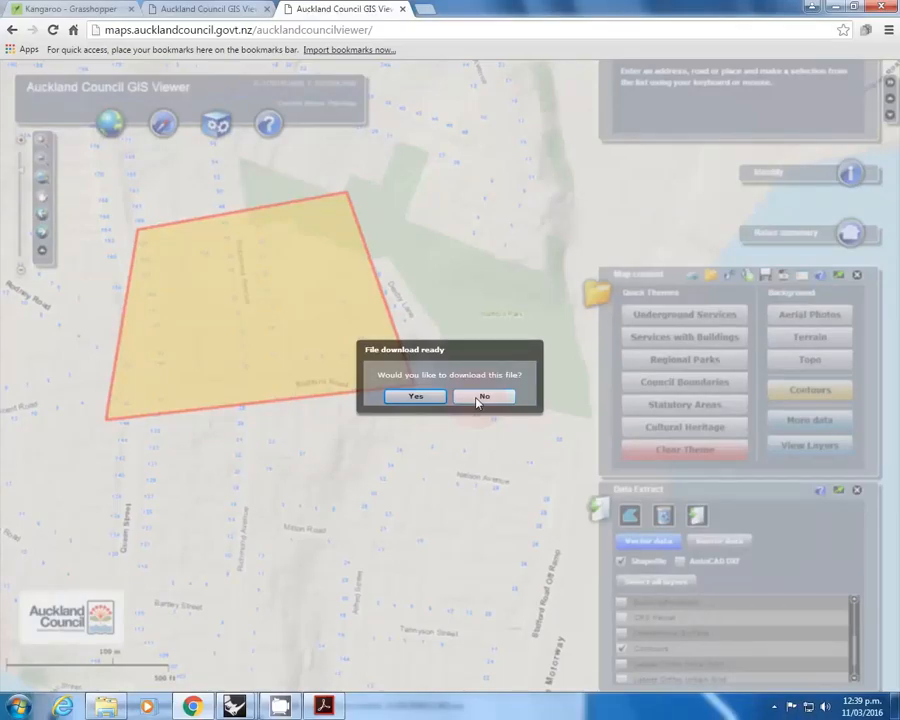
{"action": "left_click", "coordinate": [479, 398]}
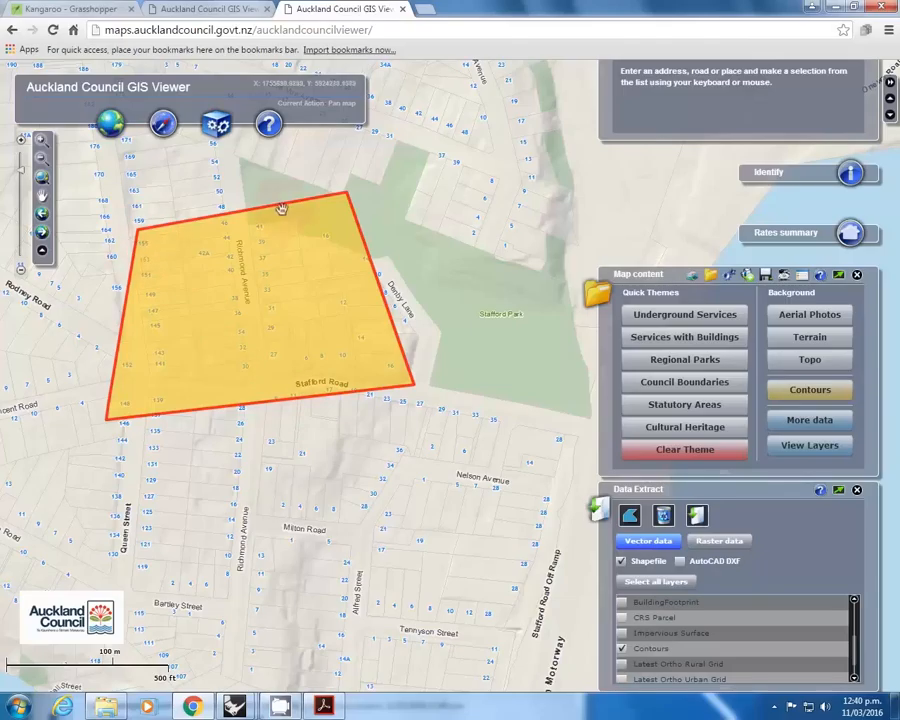
Step: Export the Contours shapefile again and save it to the Desktop as AC_GIS_Data 11_3_2016
{"action": "scroll", "coordinate": [295, 258], "scroll_direction": "down", "scroll_amount": 3}
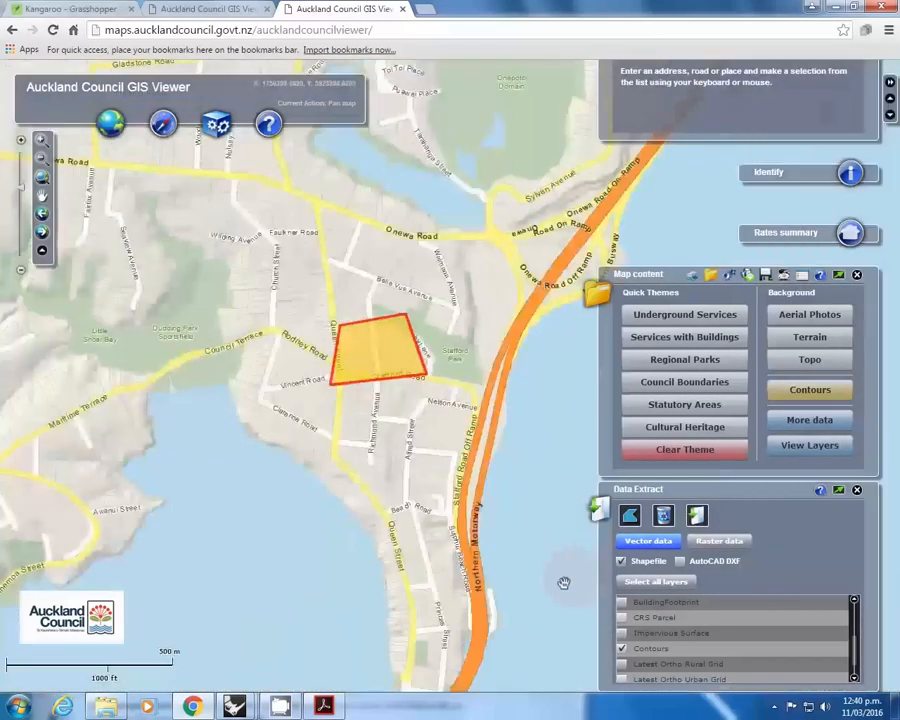
{"action": "scroll", "coordinate": [438, 410], "scroll_direction": "up", "scroll_amount": 1}
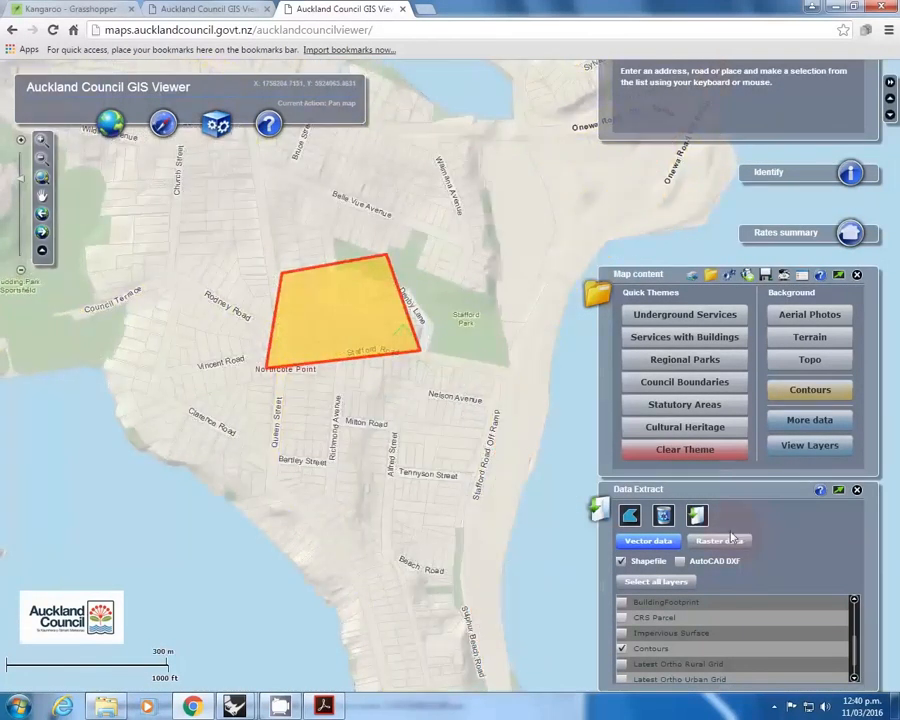
{"action": "left_click", "coordinate": [700, 515]}
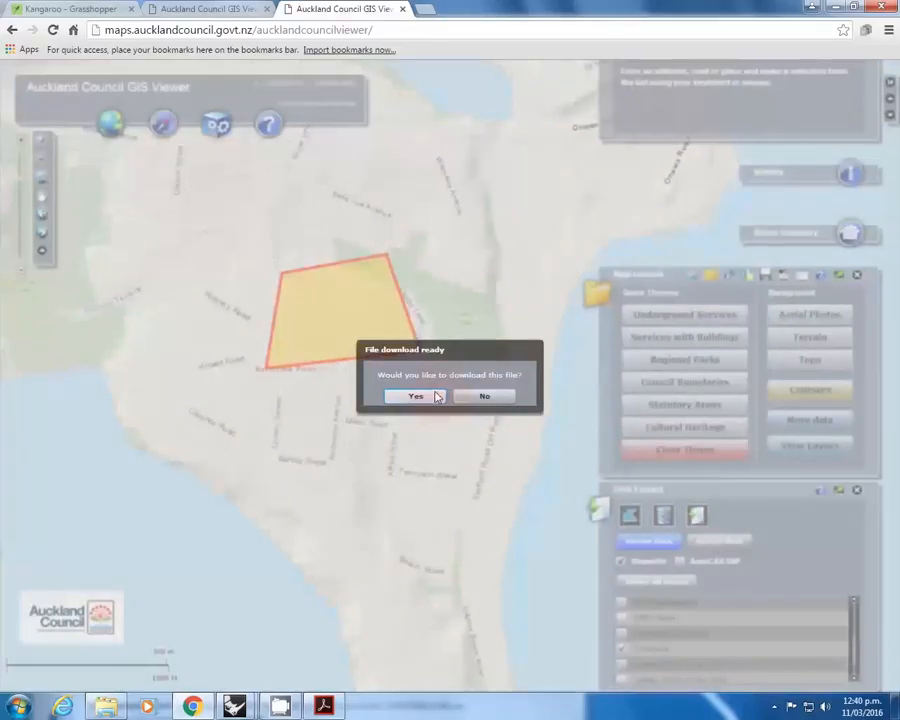
{"action": "left_click", "coordinate": [436, 396]}
{"action": "left_click", "coordinate": [57, 96]}
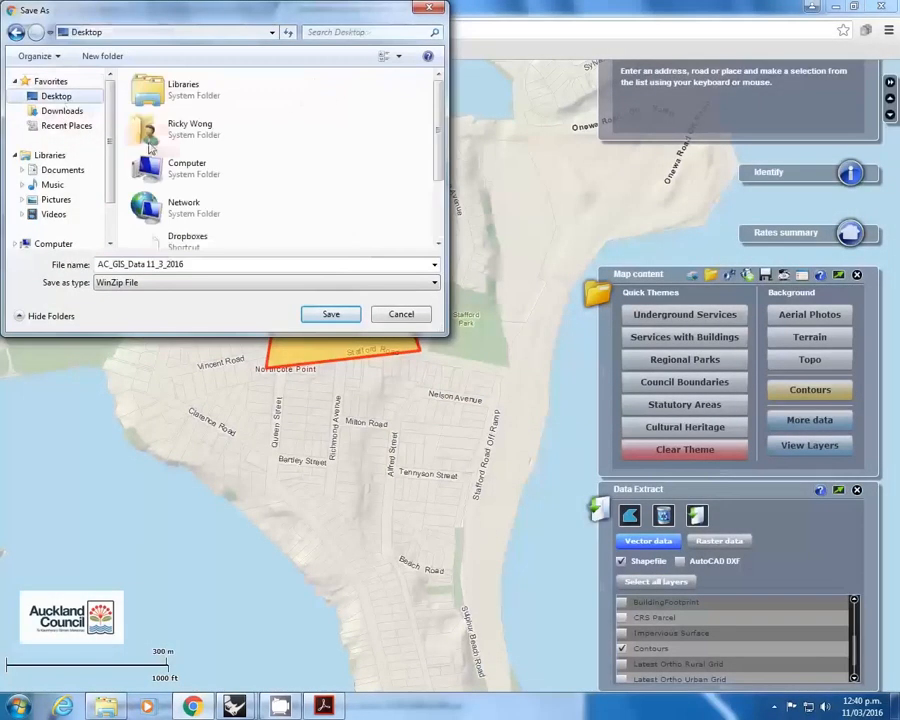
{"action": "left_click", "coordinate": [330, 314]}
Step: Minimize Chrome and move the Grasshopper and OML TUTORIAL folder windows aside to uncover the desktop icons
{"action": "double_click", "coordinate": [731, 6]}
{"action": "left_click", "coordinate": [808, 79]}
{"action": "left_click_drag", "start_coordinate": [620, 7], "coordinate": [640, 140]}
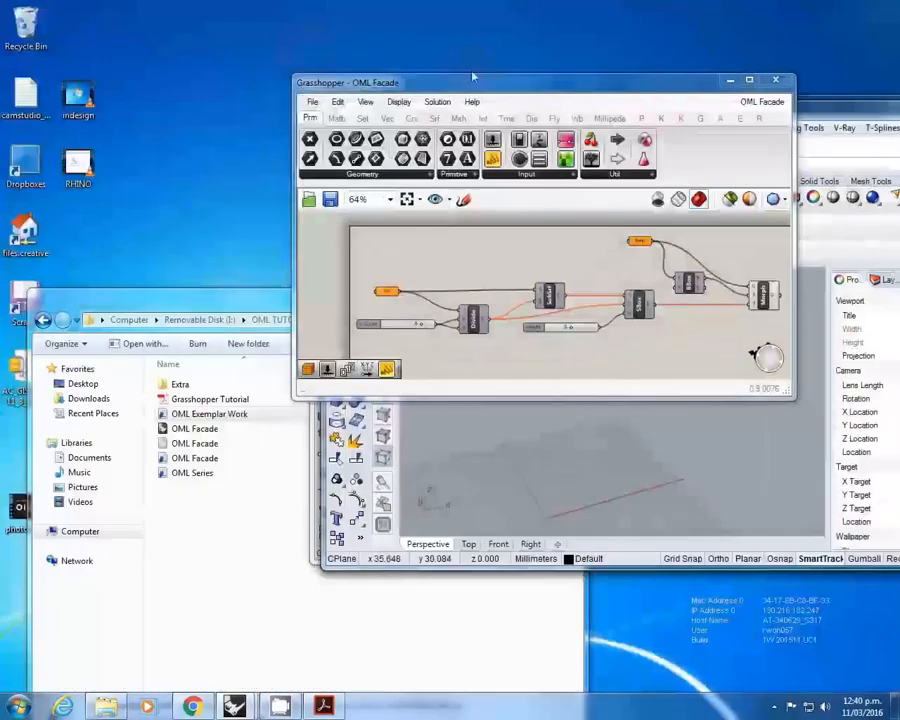
{"action": "left_click_drag", "start_coordinate": [155, 294], "coordinate": [310, 268]}
Step: Extract the AC_GIS_Data 11_3_2016 archive directly onto the desktop with 7-Zip
{"action": "right_click", "coordinate": [19, 375]}
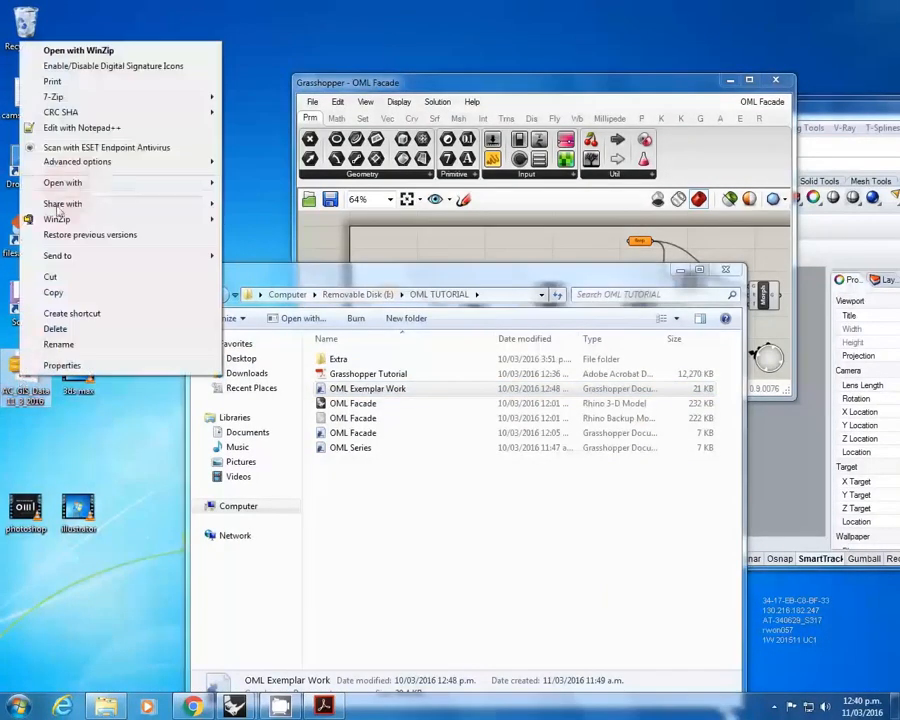
{"action": "mouse_move", "coordinate": [100, 96]}
{"action": "left_click", "coordinate": [253, 147]}
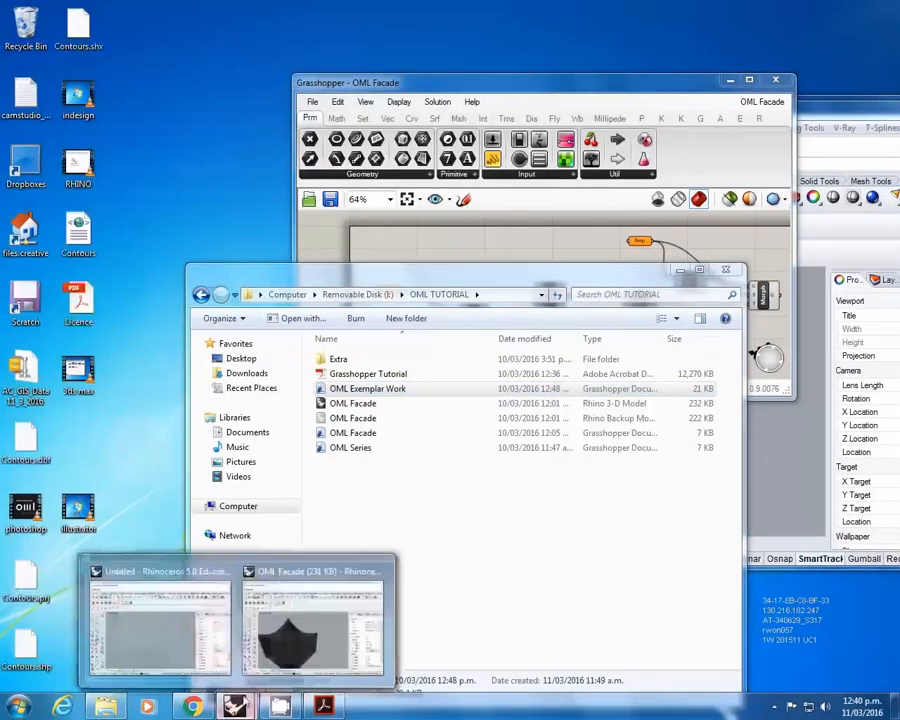
Step: Bring the untitled Rhino window forward and delete the extracted Contours XML, Contours.shx and Licence files from the desktop
{"action": "left_click", "coordinate": [234, 705]}
{"action": "left_click", "coordinate": [200, 625]}
{"action": "left_click", "coordinate": [78, 232]}
{"action": "key", "text": "Delete"}
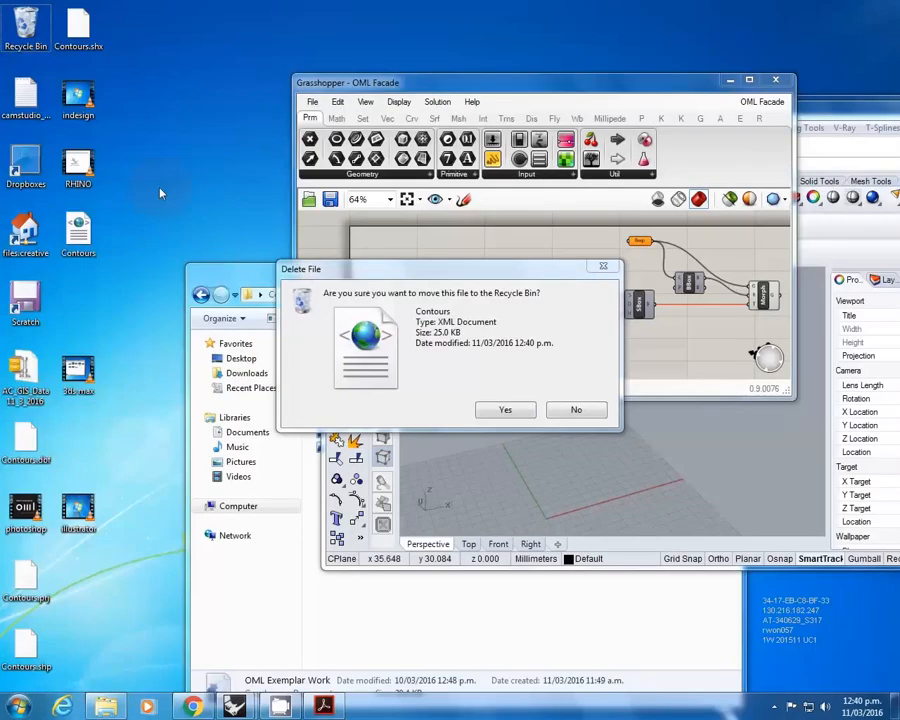
{"action": "left_click", "coordinate": [505, 410]}
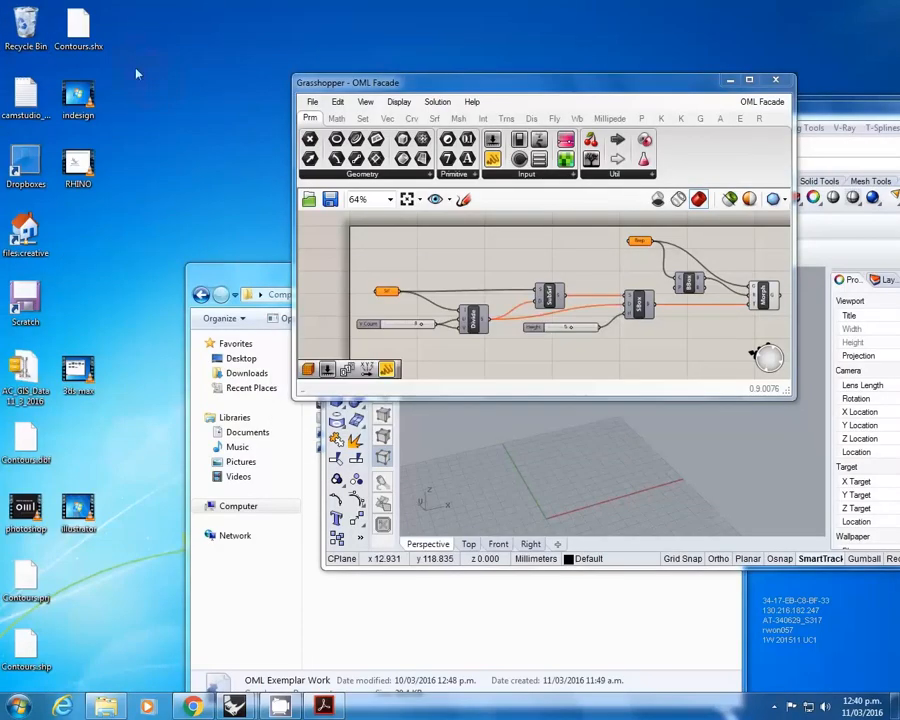
{"action": "key", "text": "Delete"}
{"action": "key", "text": "Return"}
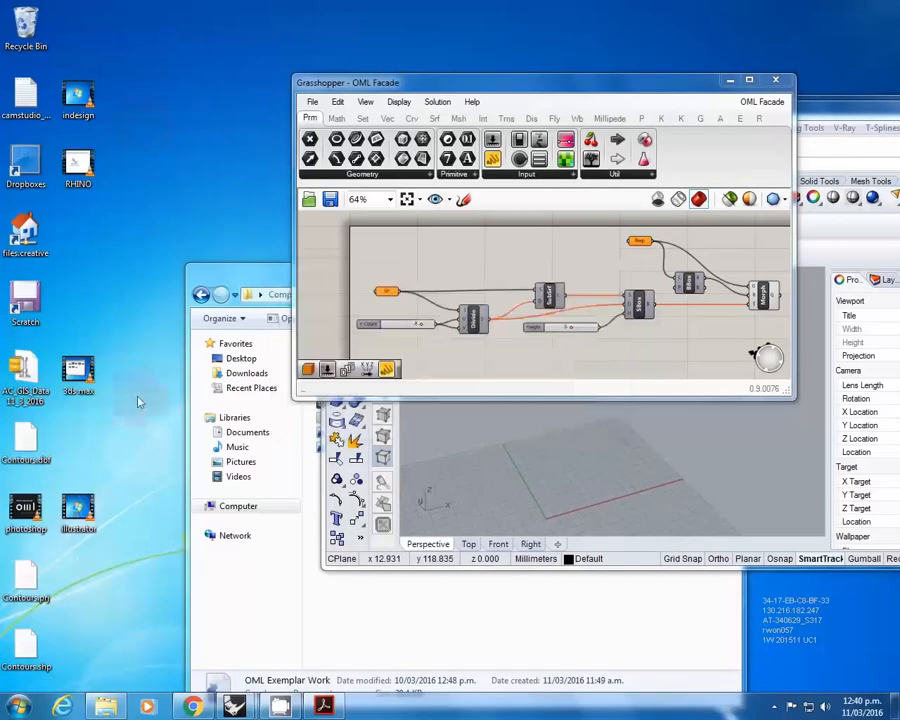
Step: Open the AC_GIS_Data 11_3_2016 archive in WinZip, dismiss the welcome screen and examine the files it contains
{"action": "right_click", "coordinate": [22, 358]}
{"action": "left_click", "coordinate": [69, 369]}
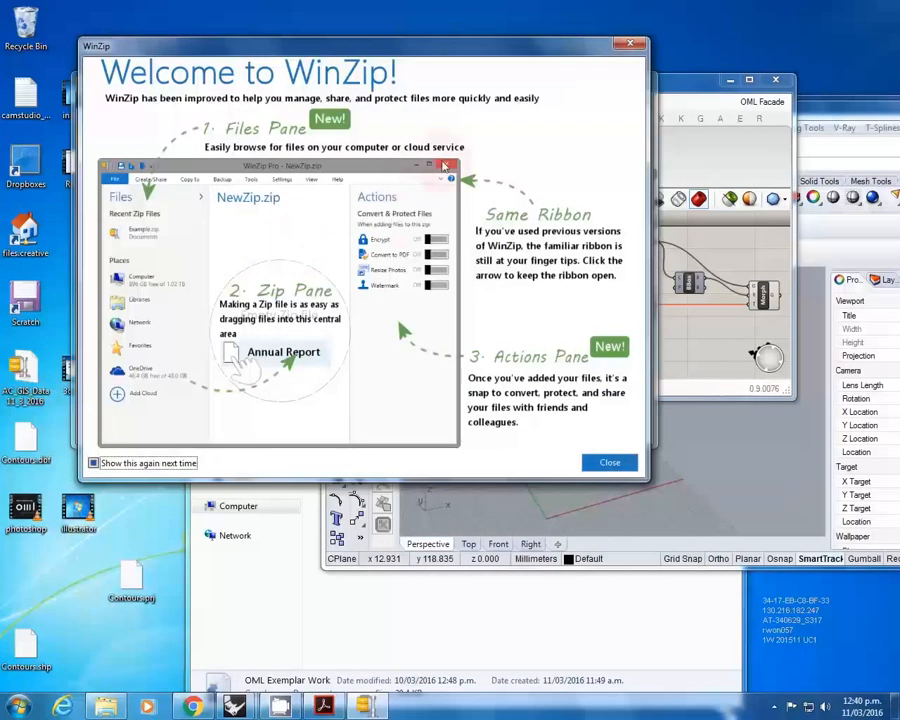
{"action": "left_click", "coordinate": [605, 460]}
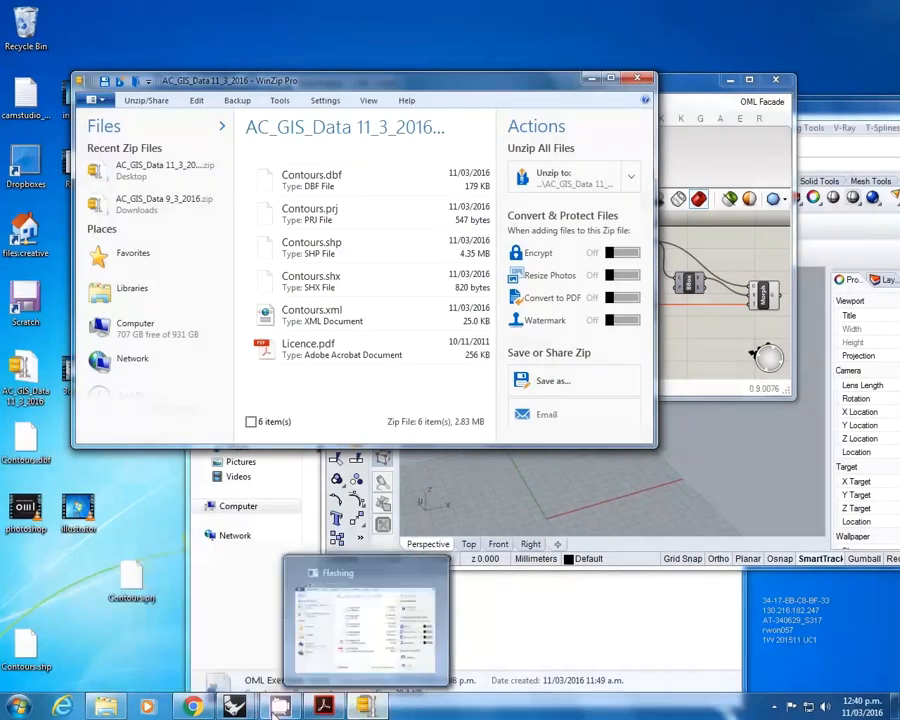
Step: Switch to Chrome, export the polygon's contours as AutoCAD DXF and save over the existing AC_GIS_Data 11_3_2016 archive
{"action": "left_click", "coordinate": [193, 706]}
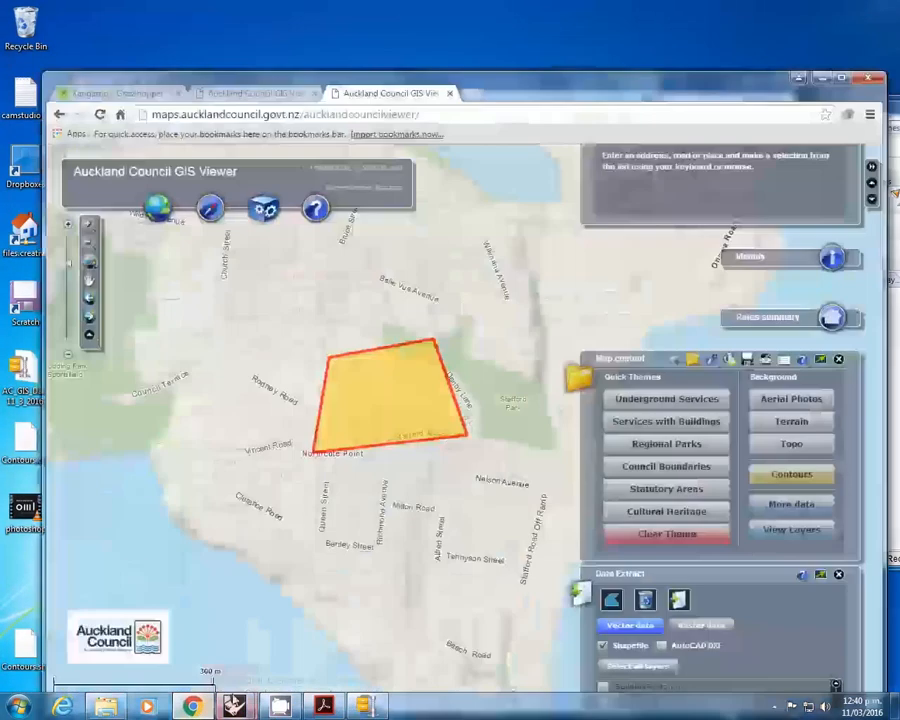
{"action": "left_click", "coordinate": [679, 601]}
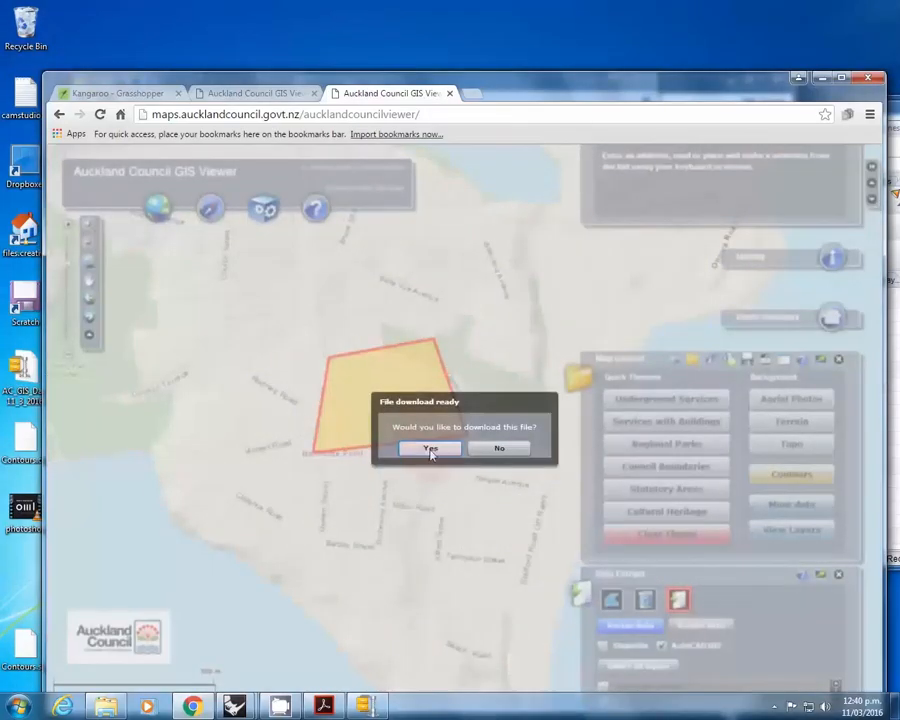
{"action": "left_click", "coordinate": [429, 448]}
{"action": "left_click", "coordinate": [374, 384]}
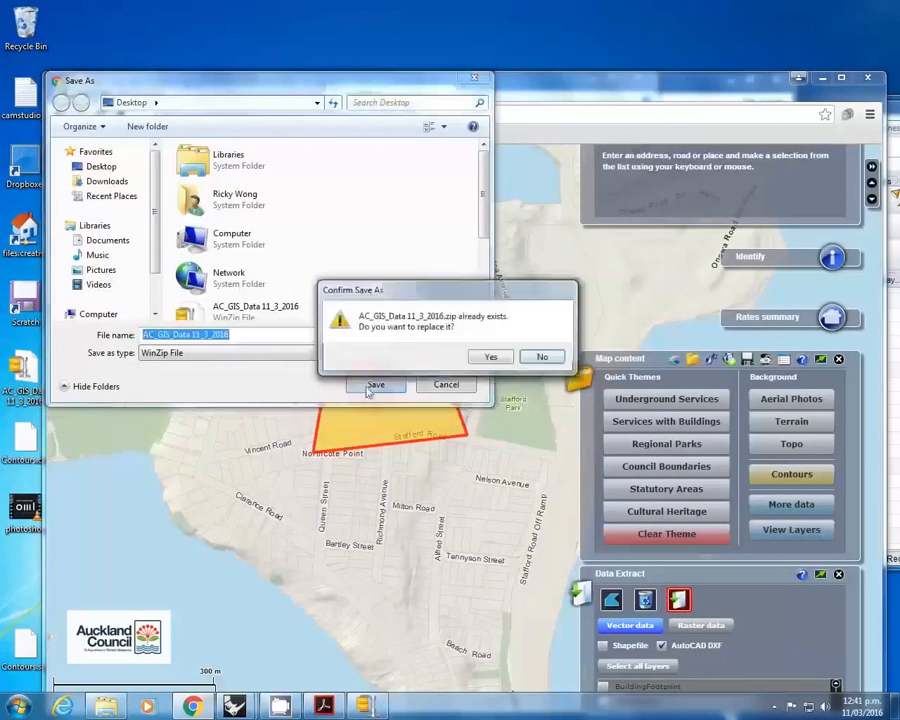
{"action": "left_click", "coordinate": [487, 355]}
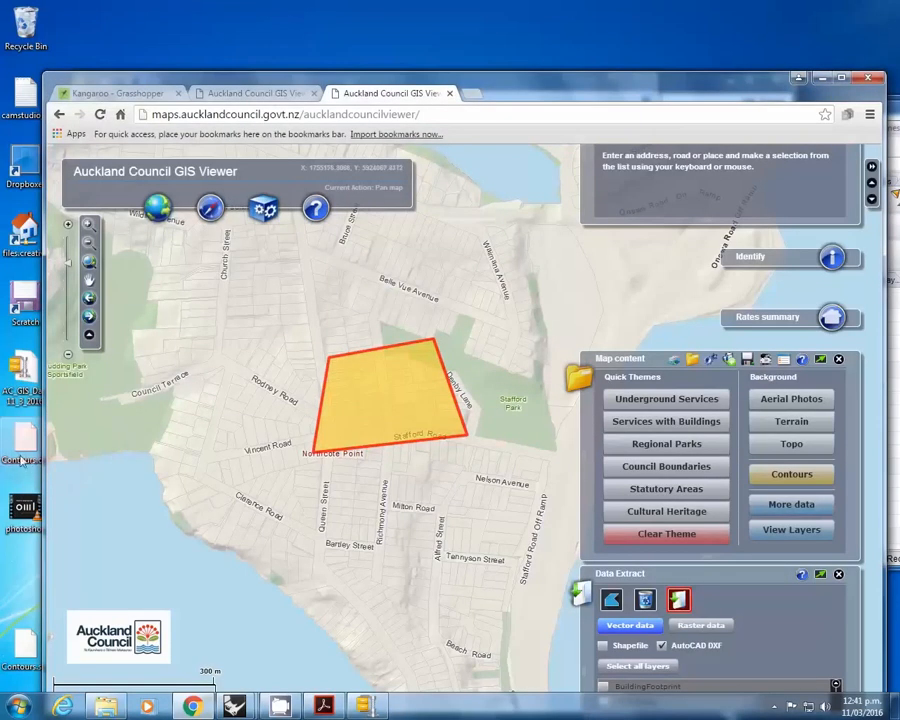
Step: Close WinZip and save the DXF download once more to the Desktop, replacing AC_GIS_Data 11_3_2016
{"action": "left_click", "coordinate": [365, 706]}
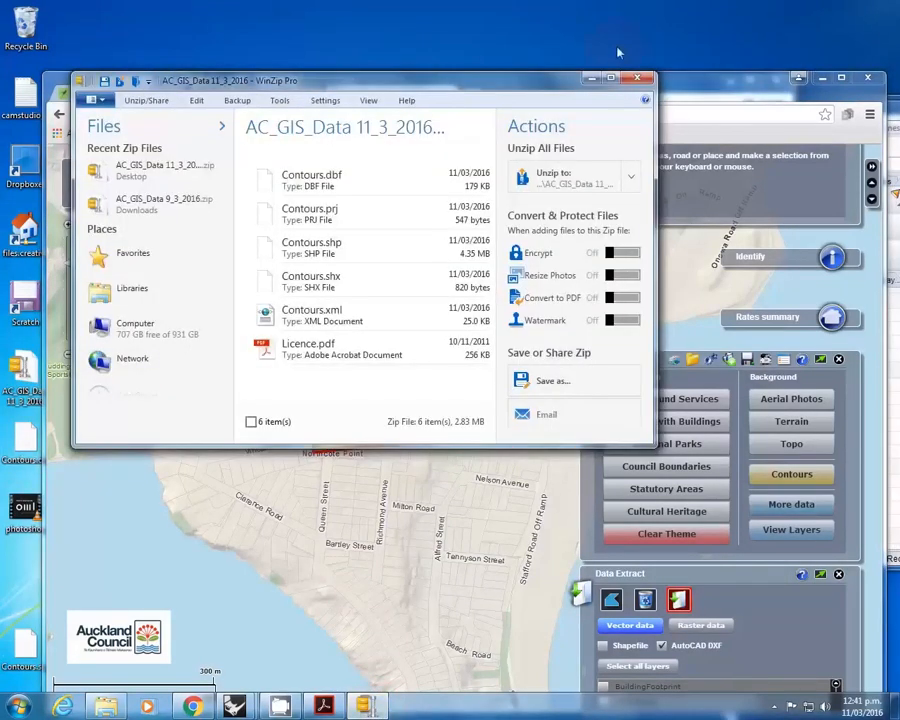
{"action": "left_click", "coordinate": [630, 80]}
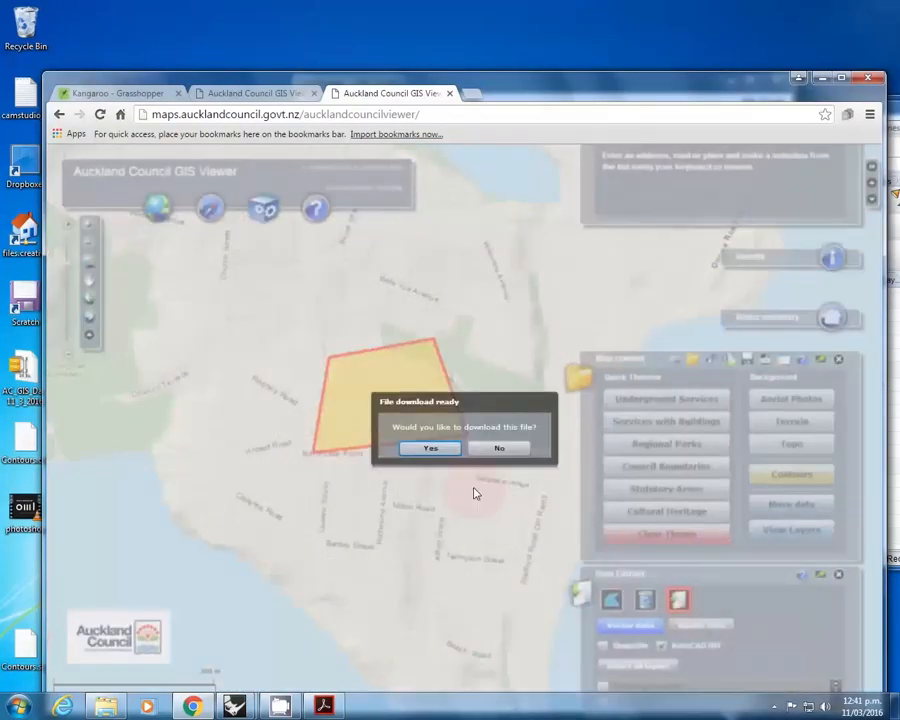
{"action": "left_click", "coordinate": [436, 452]}
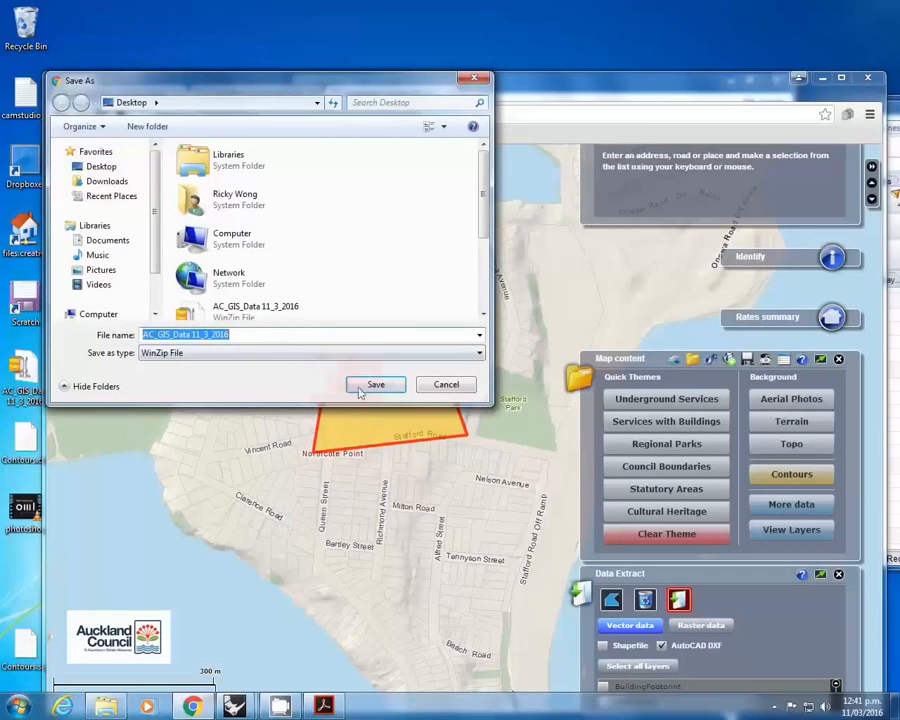
{"action": "left_click", "coordinate": [366, 386]}
{"action": "left_click", "coordinate": [490, 356]}
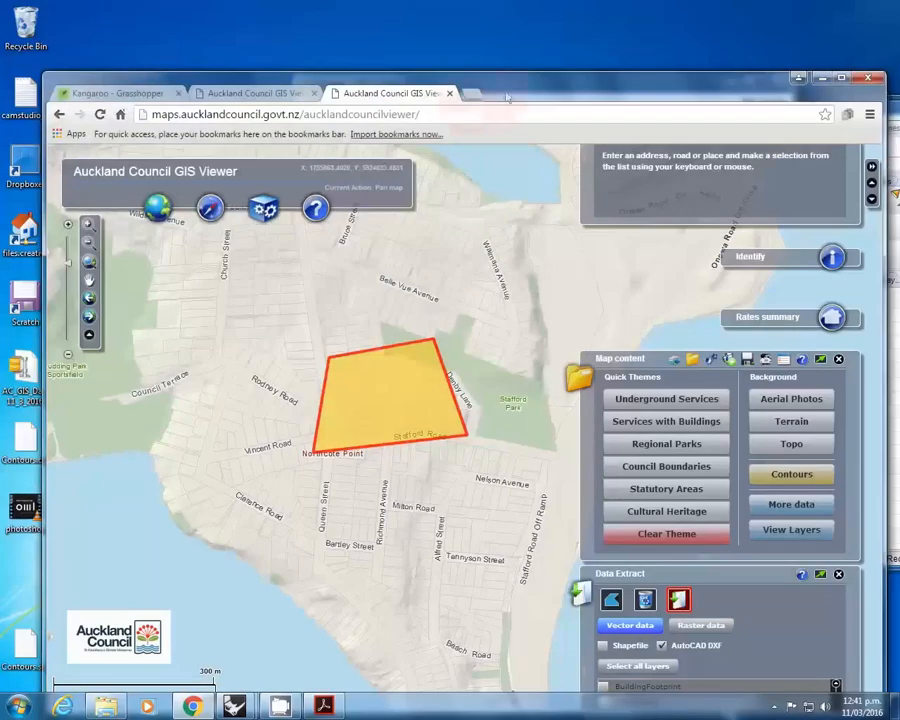
Step: Delete the remaining extracted Contours.dbf, Contours.prj and Contours.shp files from the desktop
{"action": "right_click", "coordinate": [28, 378]}
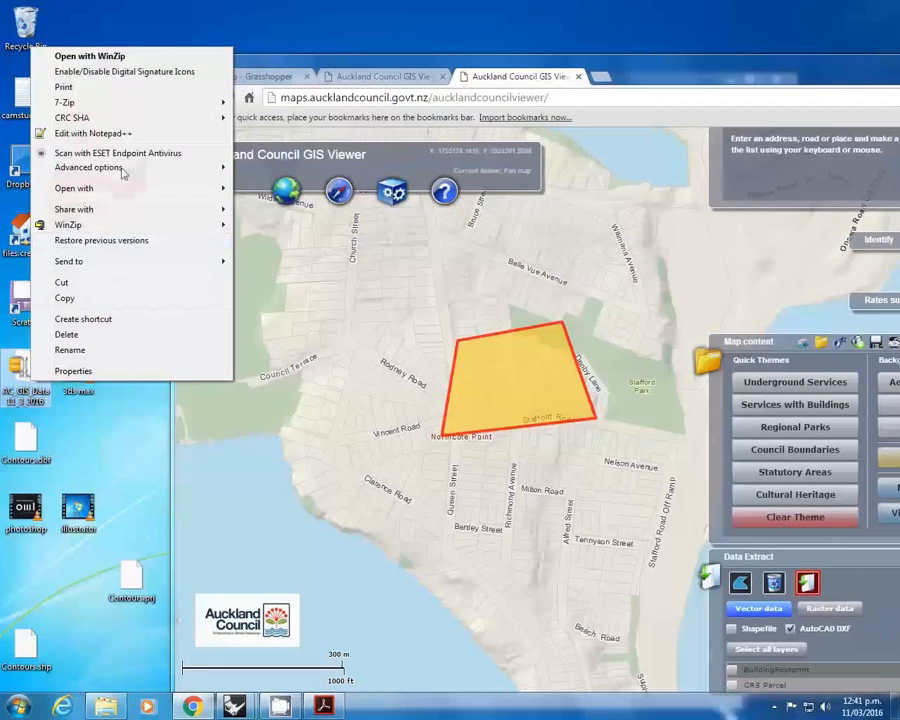
{"action": "key", "text": "d"}
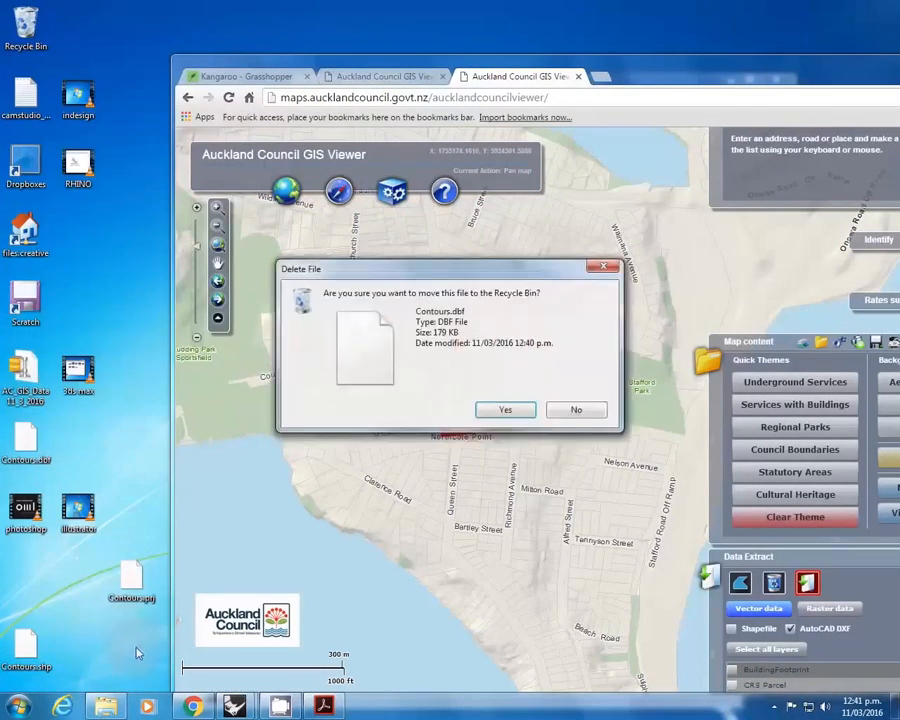
{"action": "key", "text": "Return"}
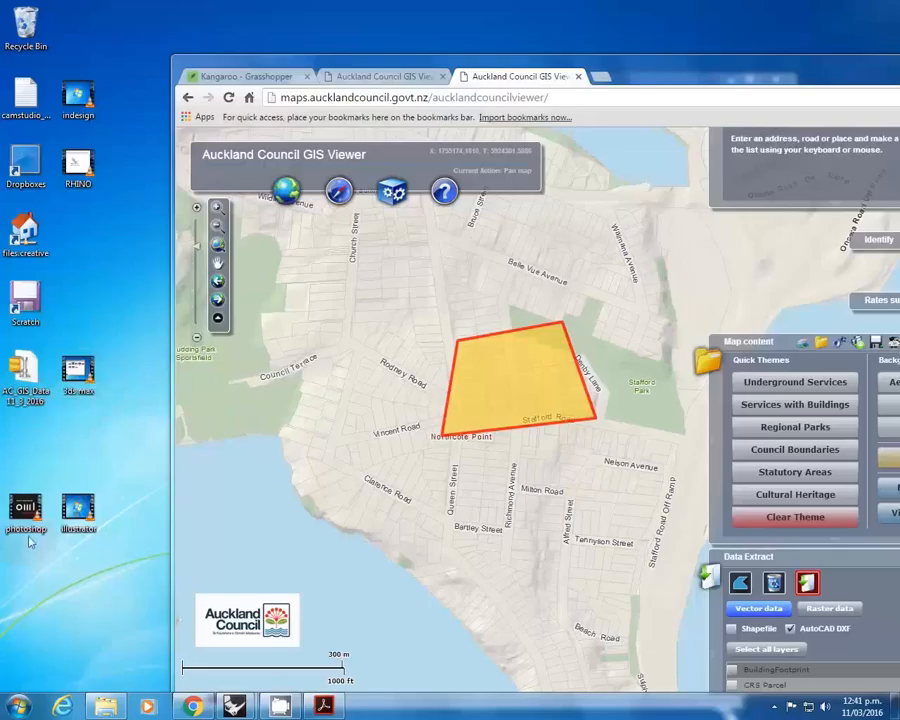
Step: Extract the contents of the AC_GIS_Data 11_3_2016 archive directly onto the desktop
{"action": "right_click", "coordinate": [24, 362]}
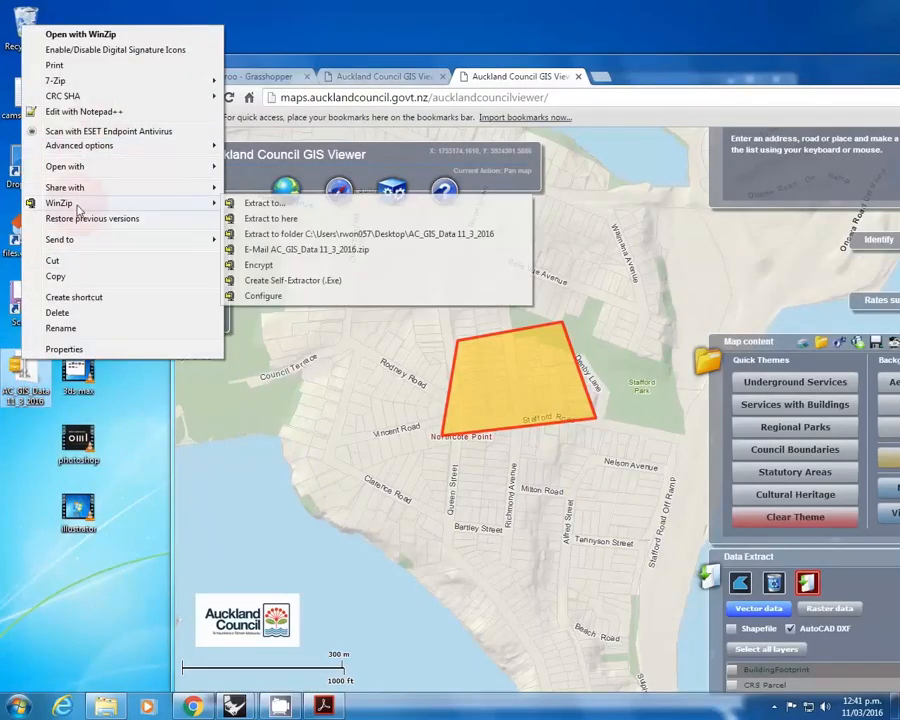
{"action": "mouse_move", "coordinate": [90, 80]}
{"action": "left_click", "coordinate": [268, 128]}
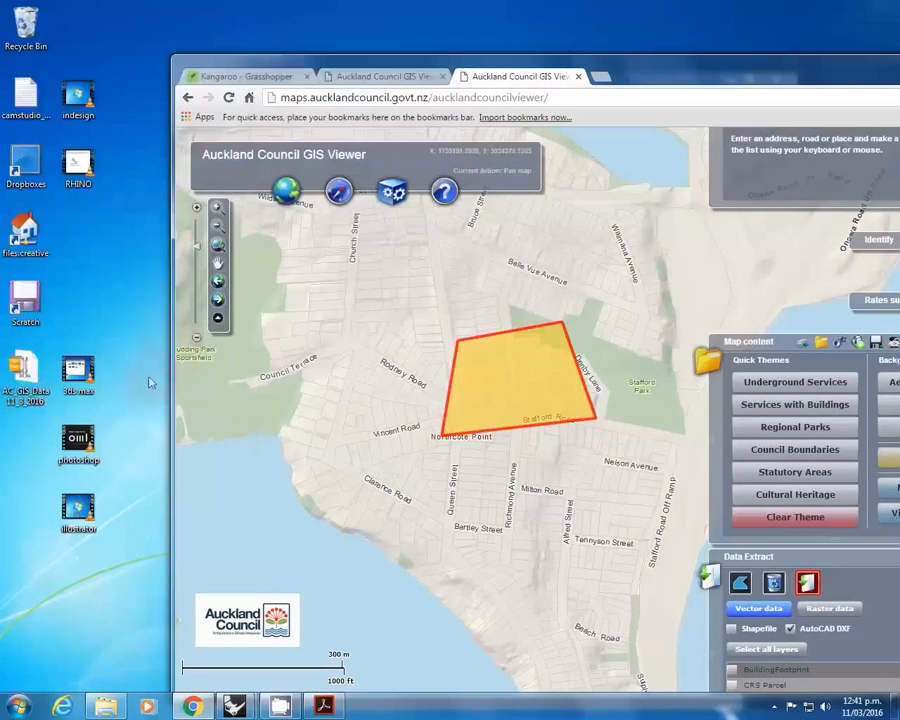
Step: Delete the extra Contours metadata file and the Licence PDF from the desktop, keeping Contours.dxf
{"action": "left_click_drag", "start_coordinate": [30, 510], "coordinate": [103, 615]}
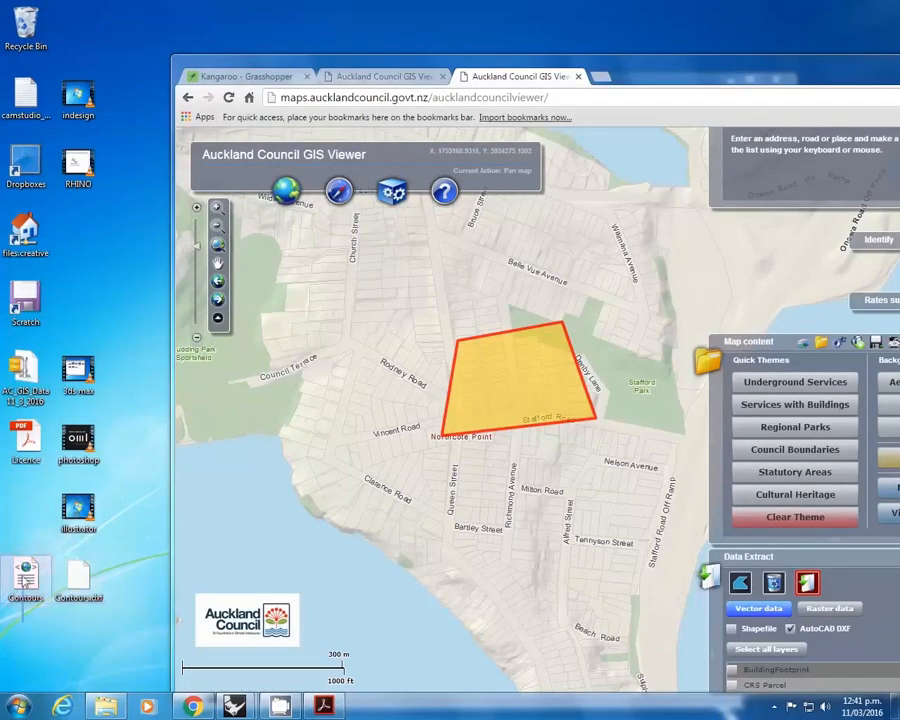
{"action": "key", "text": "Delete"}
{"action": "key", "text": "Return"}
{"action": "left_click", "coordinate": [27, 441]}
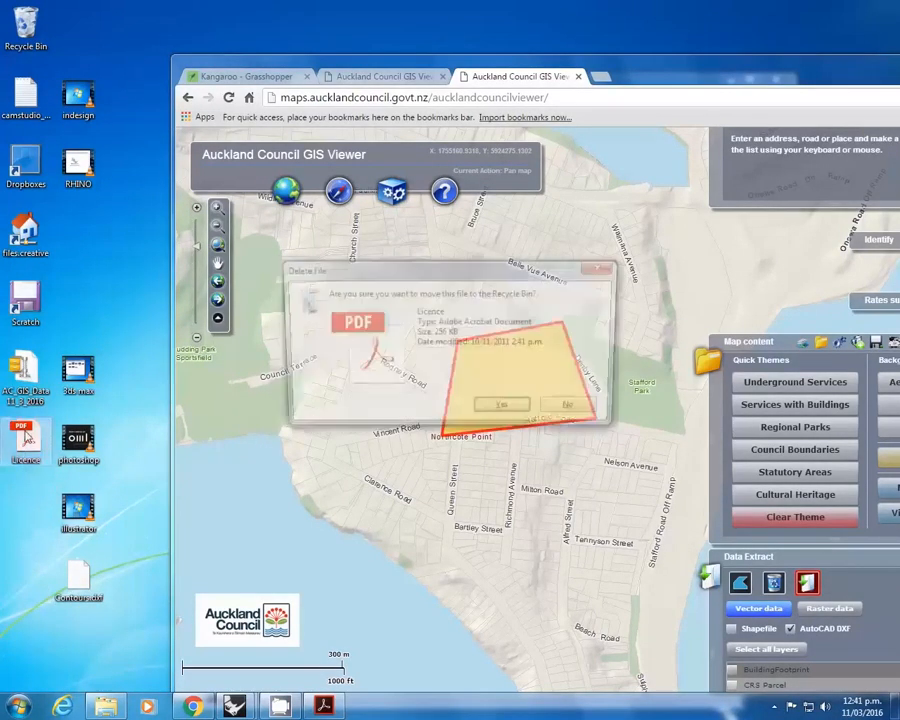
{"action": "key", "text": "Delete"}
{"action": "key", "text": "Return"}
Step: Switch to Rhino, close the Grasshopper window and open Contours.dxf without saving the untitled model, accepting the default millimetre import options
{"action": "mouse_move", "coordinate": [234, 706]}
{"action": "left_click", "coordinate": [312, 640]}
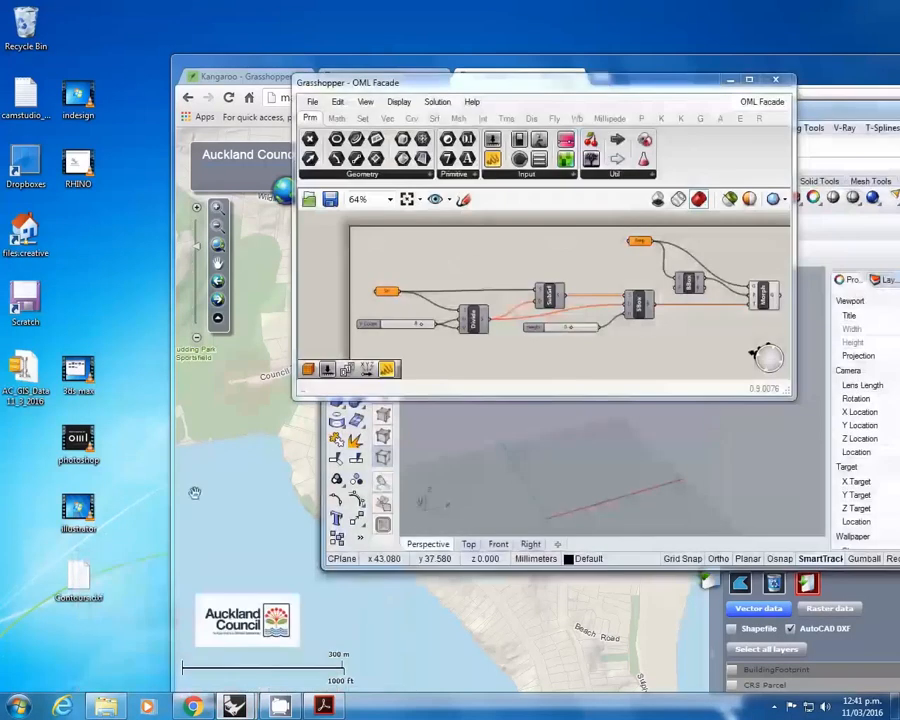
{"action": "left_click", "coordinate": [776, 81]}
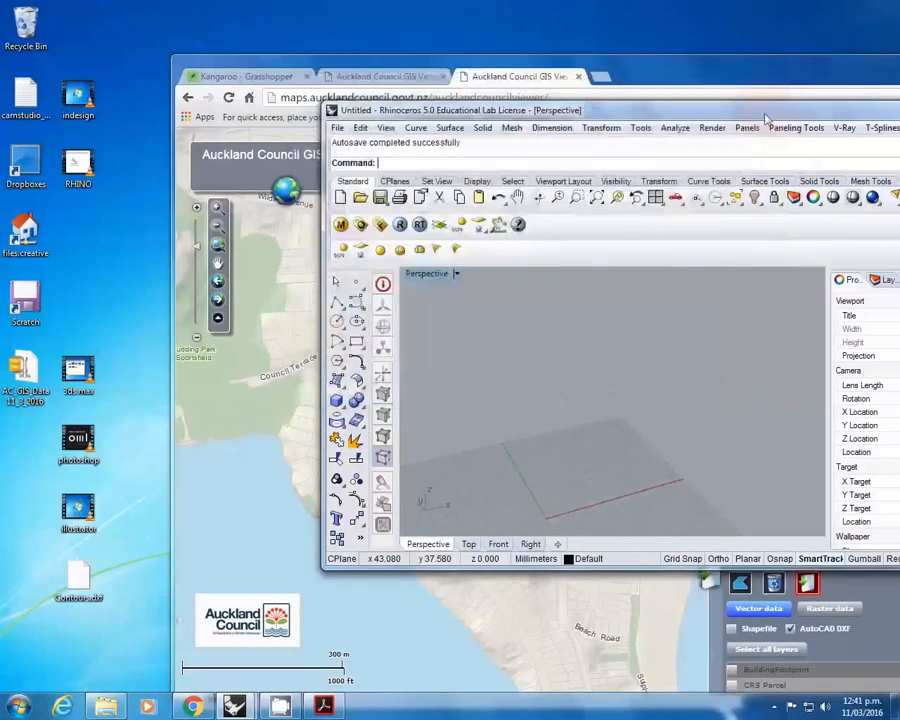
{"action": "left_click_drag", "start_coordinate": [766, 113], "coordinate": [898, 120]}
{"action": "left_click_drag", "start_coordinate": [78, 588], "coordinate": [470, 330]}
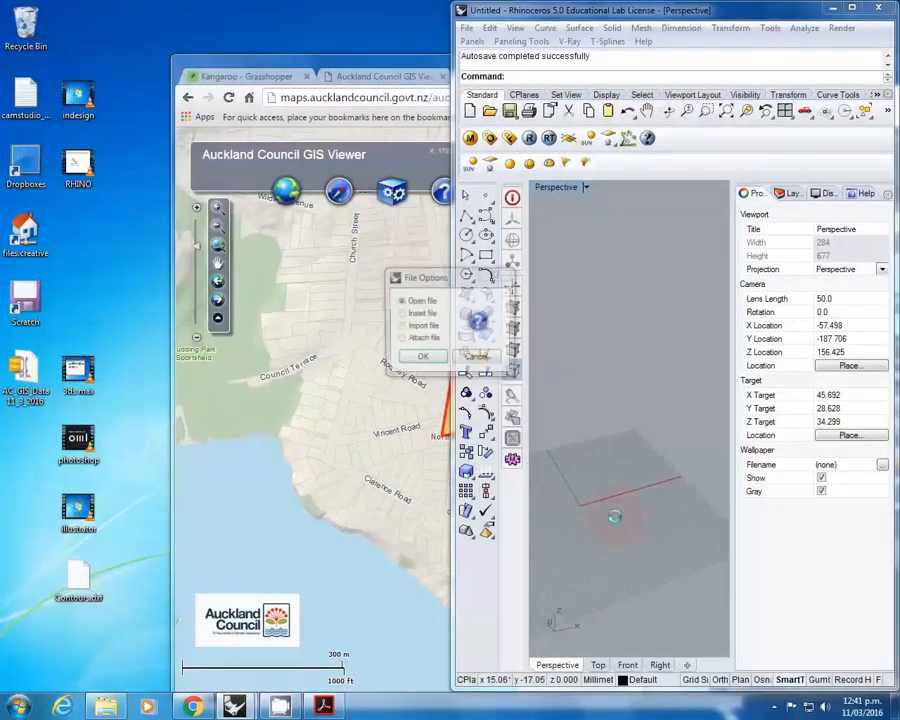
{"action": "left_click", "coordinate": [421, 360]}
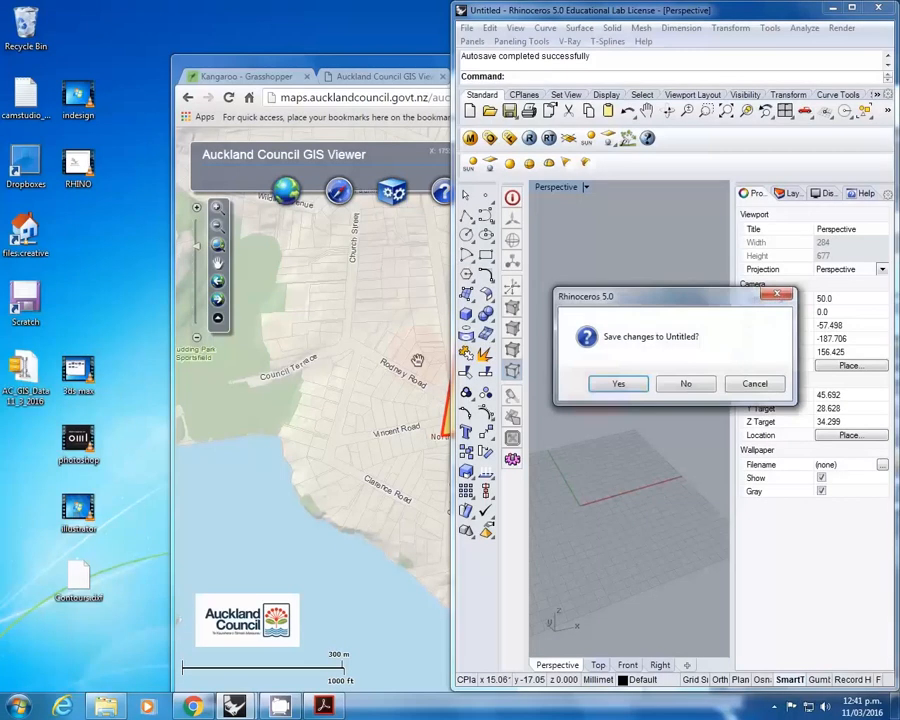
{"action": "left_click", "coordinate": [686, 385]}
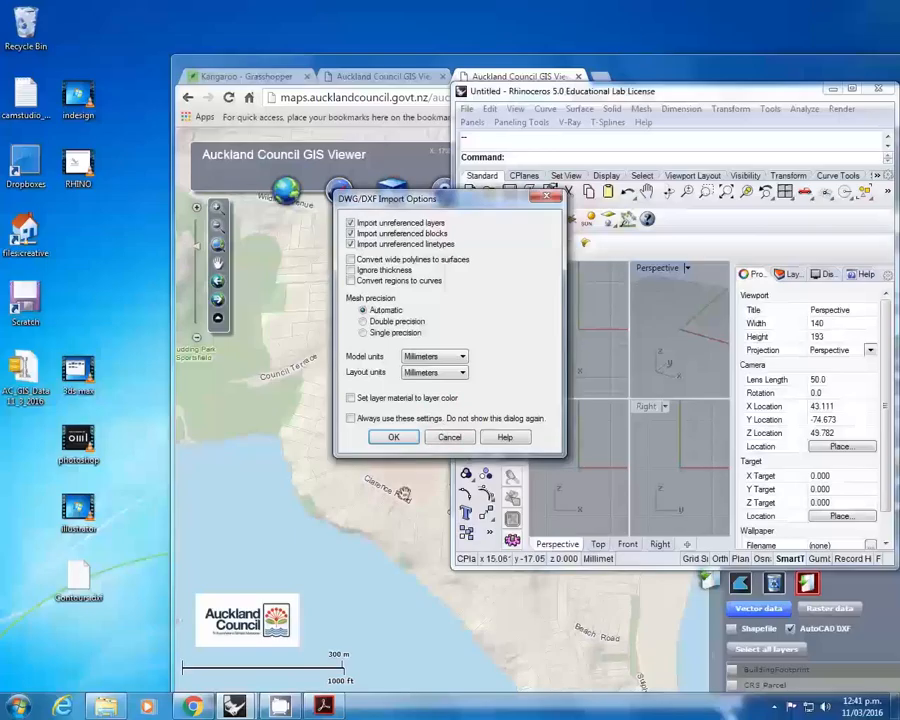
{"action": "left_click", "coordinate": [394, 437]}
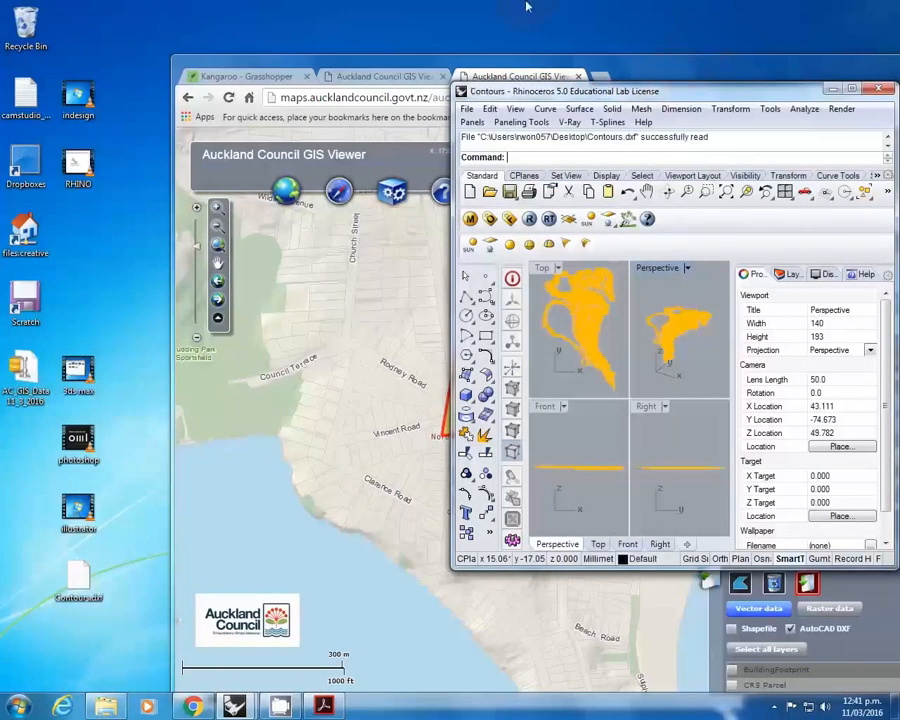
Step: Examine the imported contour lines in Rhino's Top view
{"action": "scroll", "coordinate": [225, 304], "scroll_direction": "up", "scroll_amount": 8}
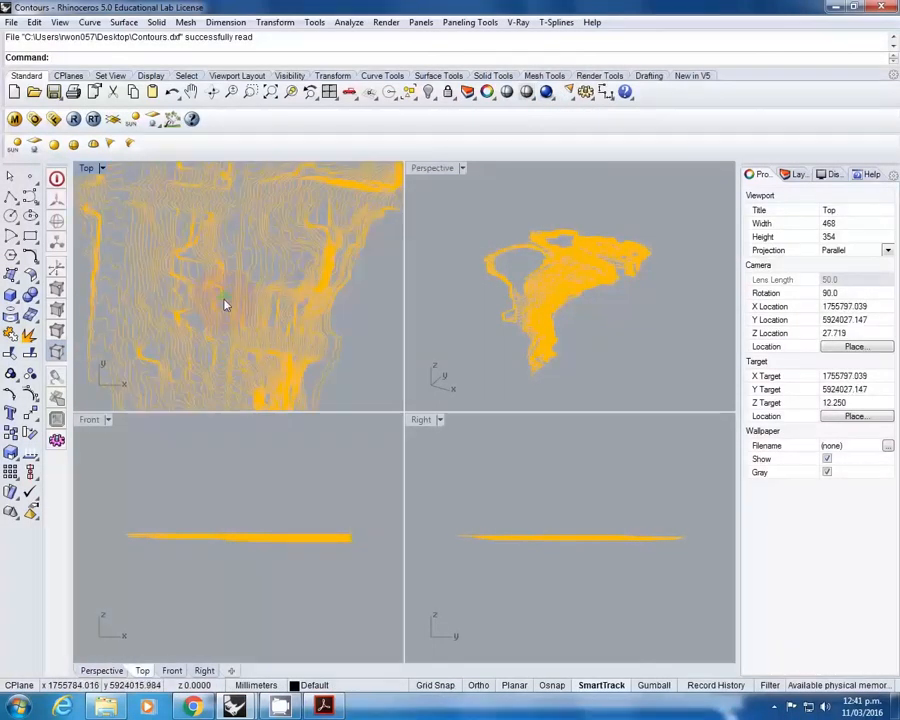
{"action": "right_click_drag", "start_coordinate": [215, 323], "coordinate": [212, 295]}
{"action": "scroll", "coordinate": [193, 336], "scroll_direction": "down", "scroll_amount": 3}
Step: Switch to the Auckland Council GIS Viewer, turn on the Contours background and inspect the contours around the highlighted polygon
{"action": "left_click", "coordinate": [193, 705]}
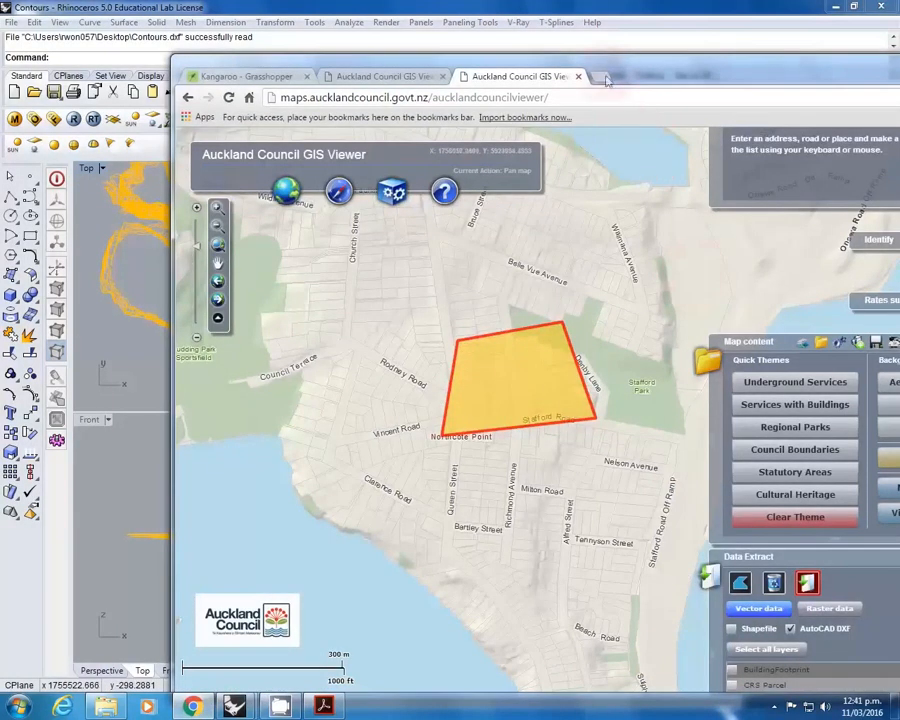
{"action": "double_click", "coordinate": [429, 66]}
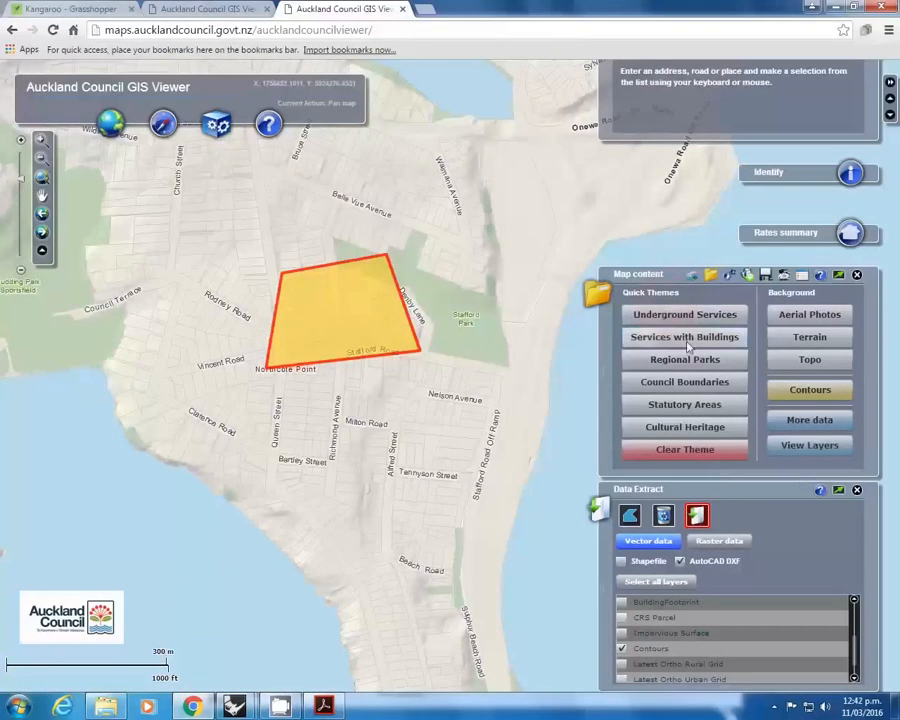
{"action": "left_click", "coordinate": [817, 396]}
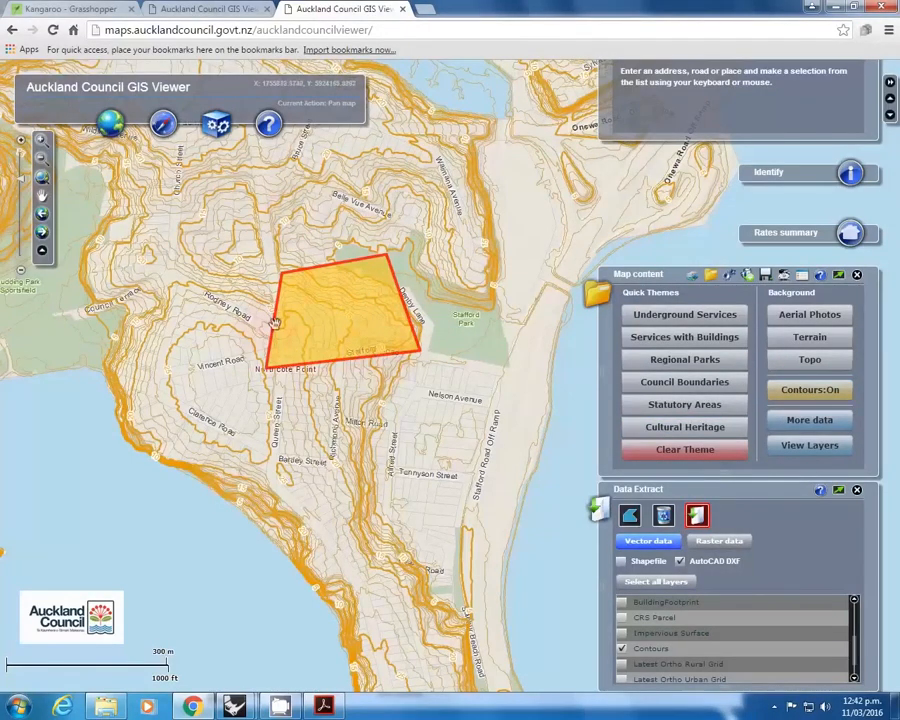
{"action": "scroll", "coordinate": [310, 360], "scroll_direction": "up", "scroll_amount": 5}
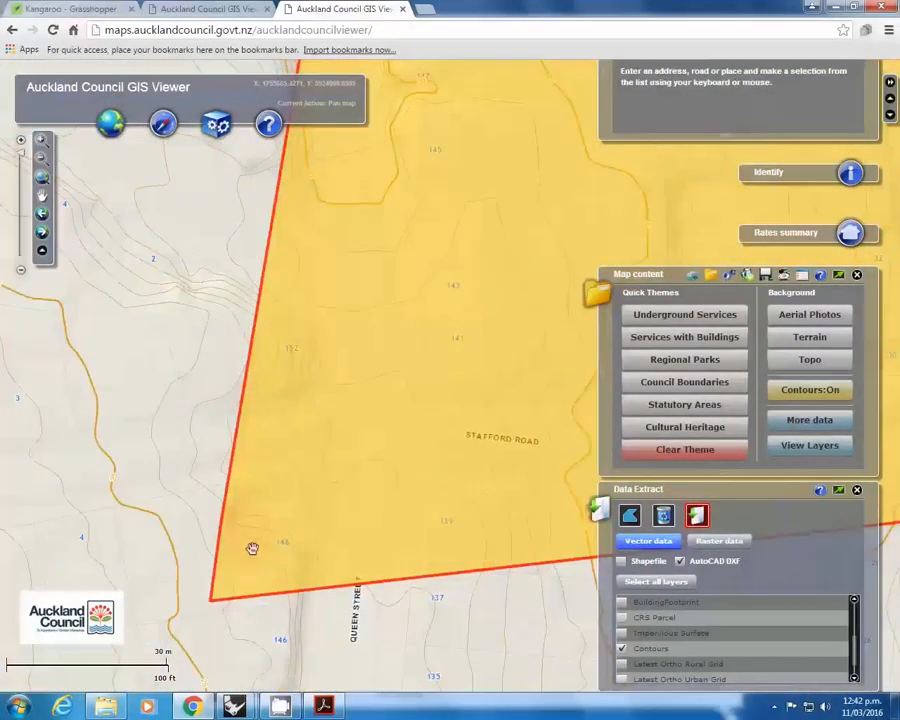
{"action": "scroll", "coordinate": [277, 430], "scroll_direction": "down", "scroll_amount": 5}
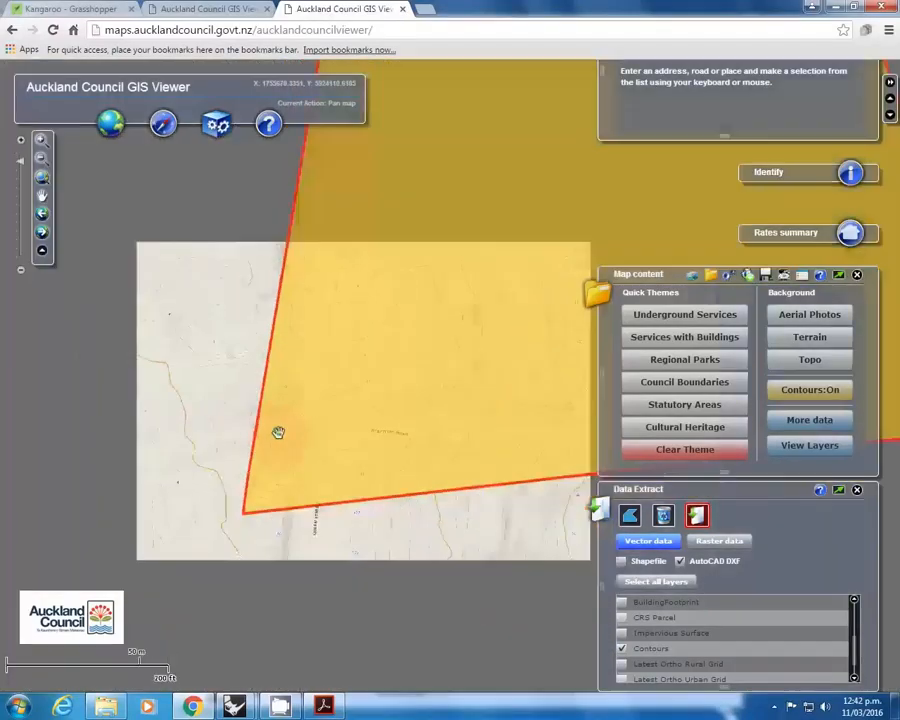
{"action": "scroll", "coordinate": [347, 427], "scroll_direction": "up", "scroll_amount": 2}
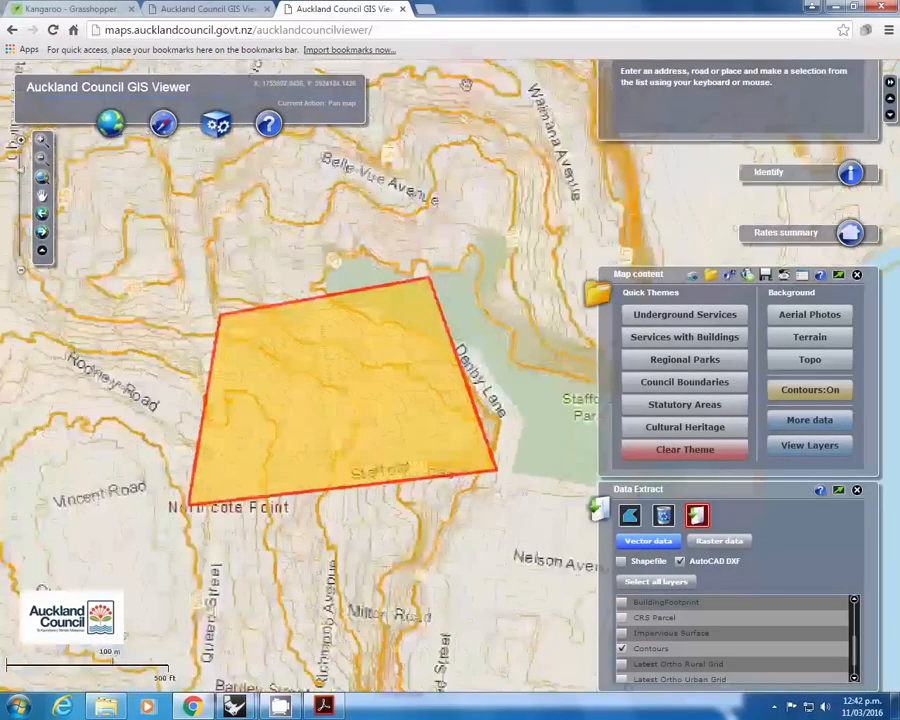
Step: Return to Rhino and examine the imported contours in the Top view to compare them with the map
{"action": "mouse_move", "coordinate": [234, 706]}
{"action": "left_click", "coordinate": [152, 682]}
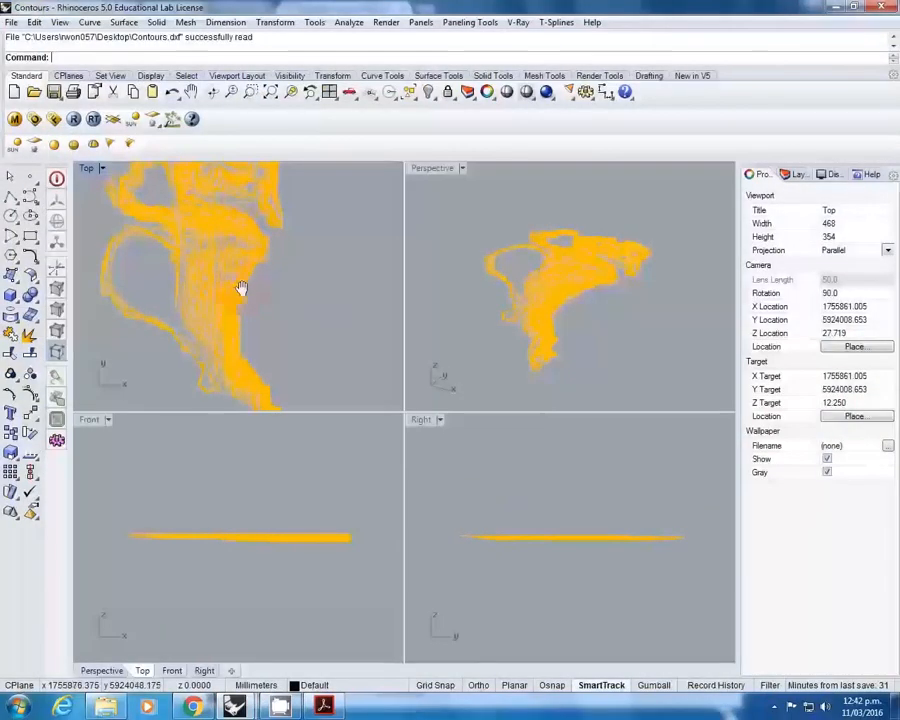
{"action": "right_click_drag", "start_coordinate": [224, 262], "coordinate": [206, 313]}
{"action": "scroll", "coordinate": [206, 313], "scroll_direction": "up", "scroll_amount": 9}
{"action": "right_click_drag", "start_coordinate": [150, 396], "coordinate": [222, 591]}
{"action": "scroll", "coordinate": [200, 363], "scroll_direction": "down", "scroll_amount": 2}
Step: Open the Site Rhino model from the OML TUTORIAL Extra folder, decline the V-Ray bug report and maximize the Perspective view
{"action": "left_click", "coordinate": [106, 707]}
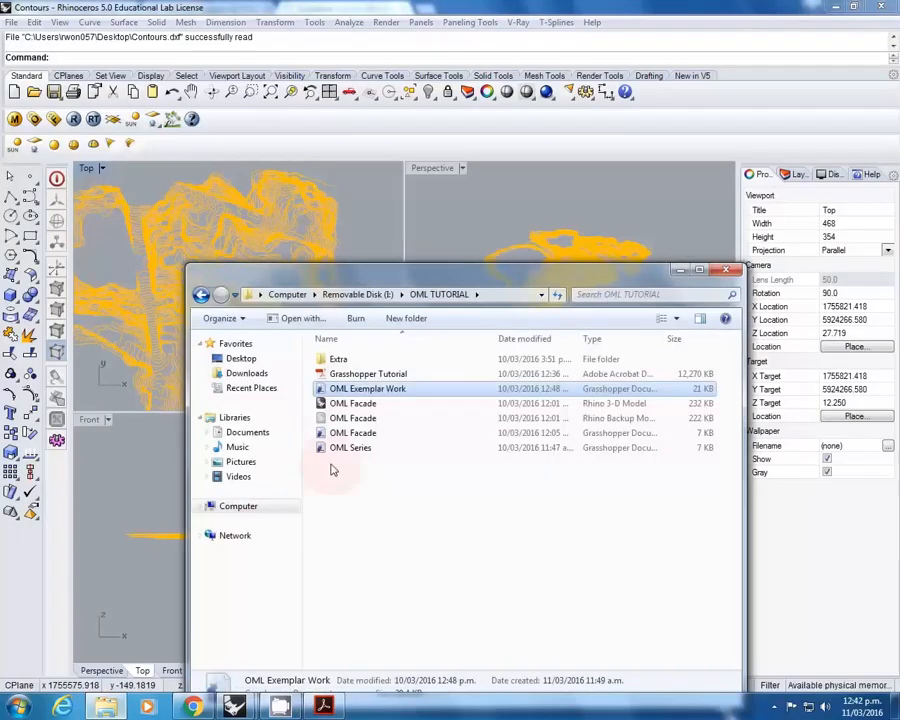
{"action": "double_click", "coordinate": [336, 354]}
{"action": "left_click", "coordinate": [338, 358]}
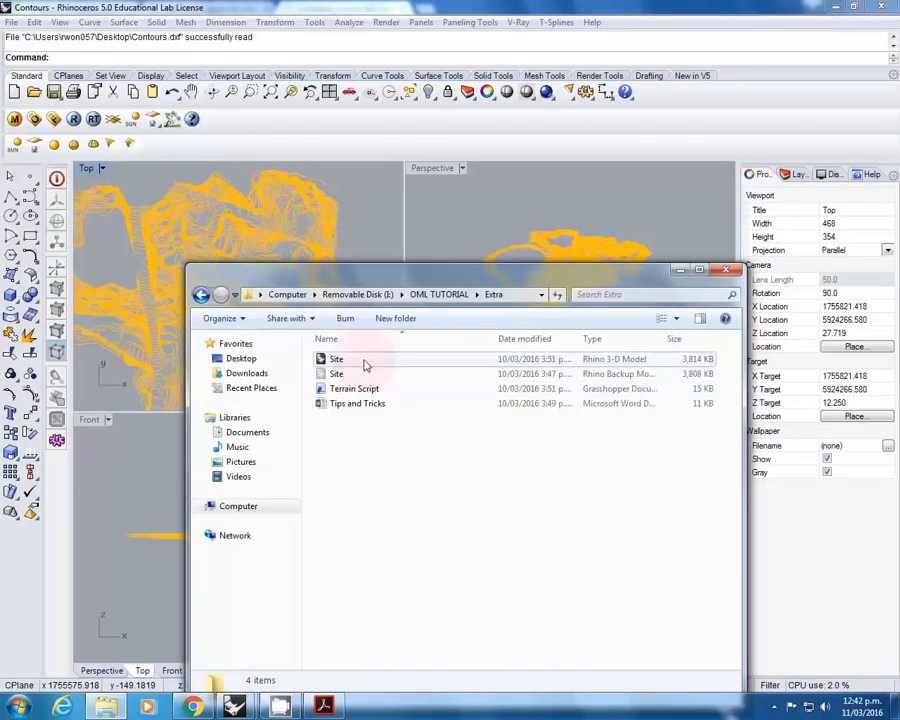
{"action": "left_click", "coordinate": [376, 314]}
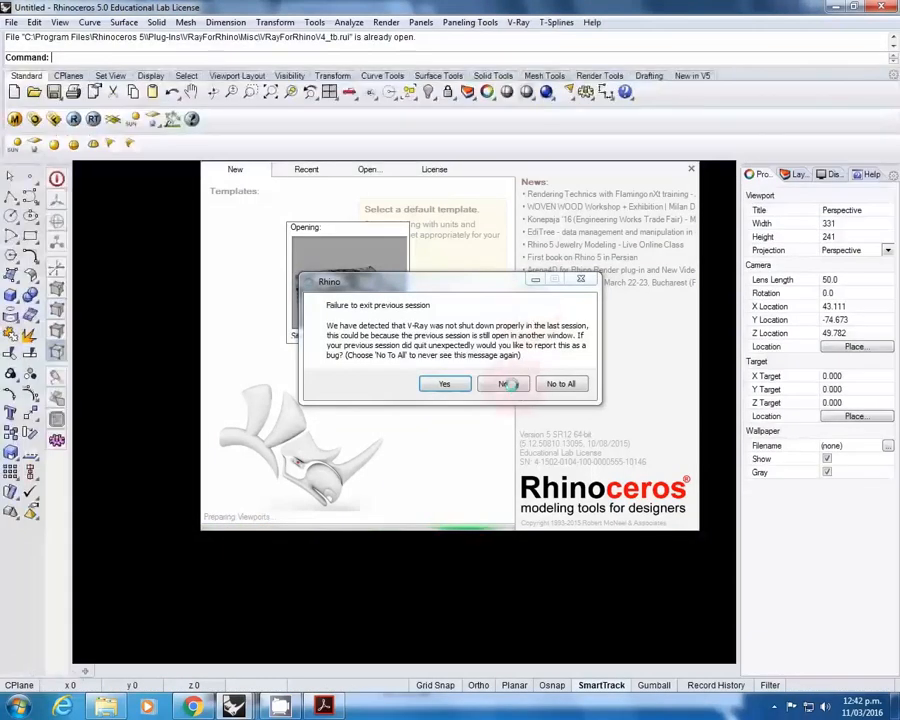
{"action": "left_click", "coordinate": [508, 384]}
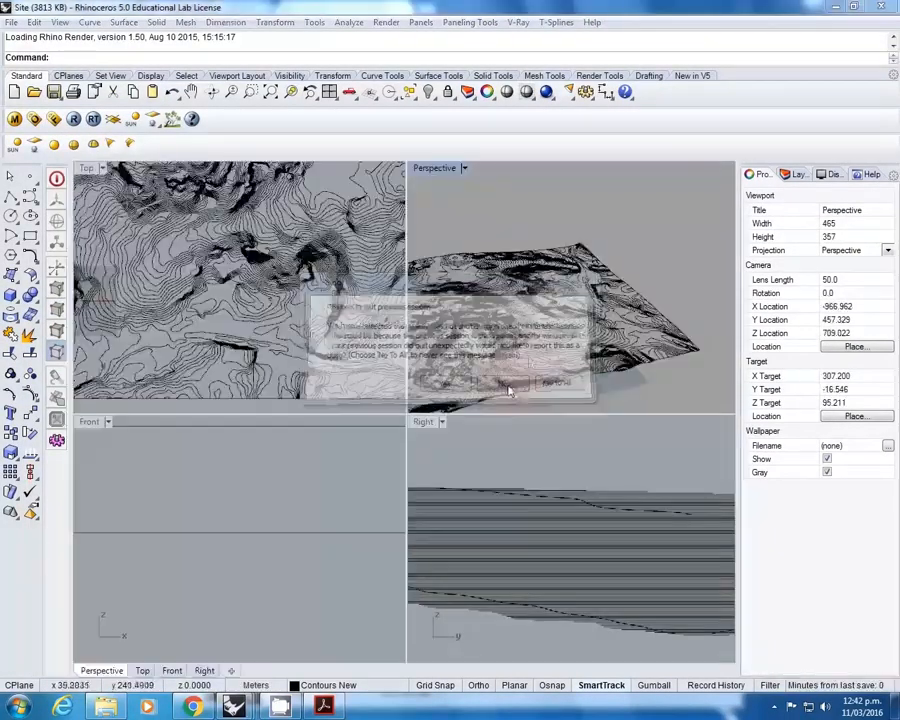
{"action": "double_click", "coordinate": [436, 168]}
{"action": "right_click_drag", "start_coordinate": [456, 260], "coordinate": [507, 362]}
Step: Switch to the Auckland Council GIS Viewer and examine the contours of the Newton area around Mt Eden Station
{"action": "left_click", "coordinate": [194, 706]}
{"action": "left_click_drag", "start_coordinate": [262, 553], "coordinate": [312, 511]}
{"action": "scroll", "coordinate": [312, 512], "scroll_direction": "down", "scroll_amount": 1}
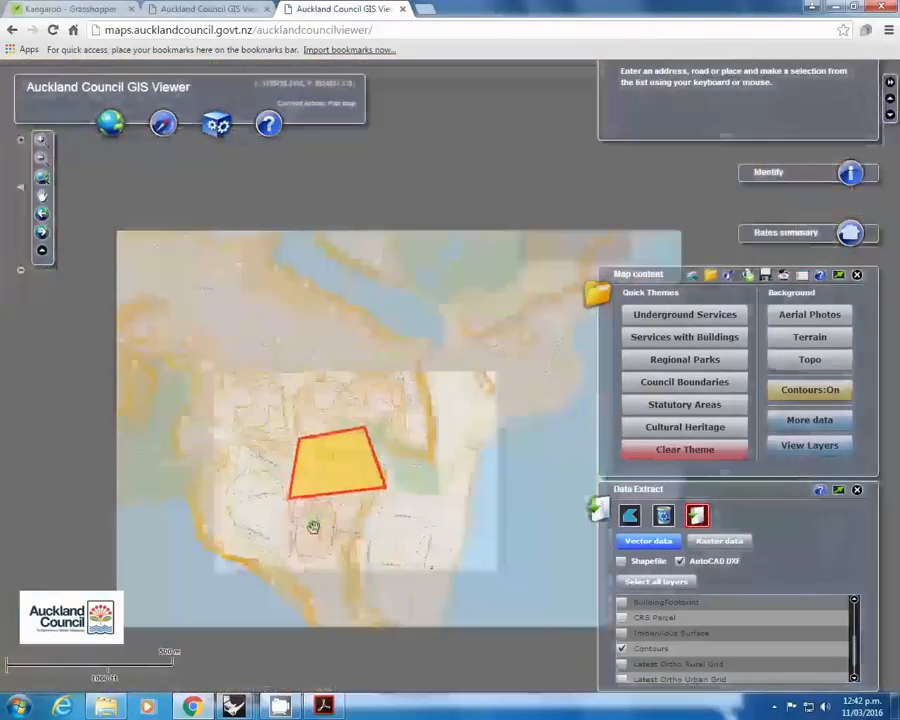
{"action": "scroll", "coordinate": [314, 518], "scroll_direction": "down", "scroll_amount": 2}
{"action": "left_click_drag", "start_coordinate": [285, 627], "coordinate": [340, 446]}
{"action": "left_click_drag", "start_coordinate": [318, 627], "coordinate": [394, 356]}
{"action": "left_click_drag", "start_coordinate": [300, 659], "coordinate": [341, 356]}
{"action": "left_click_drag", "start_coordinate": [330, 650], "coordinate": [300, 224]}
{"action": "left_click_drag", "start_coordinate": [452, 298], "coordinate": [259, 428]}
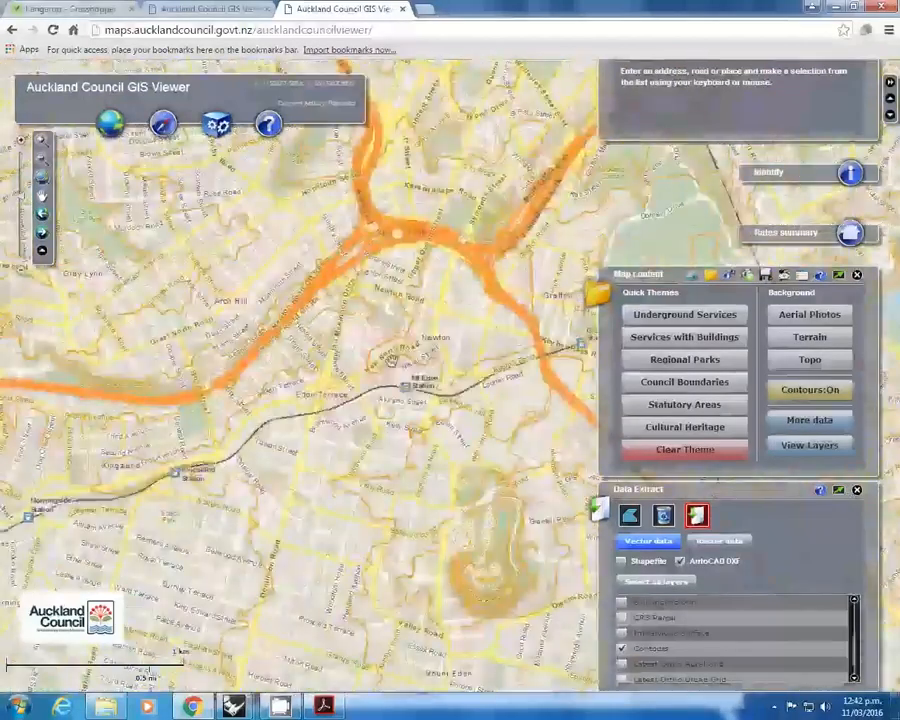
{"action": "scroll", "coordinate": [435, 348], "scroll_direction": "up", "scroll_amount": 5}
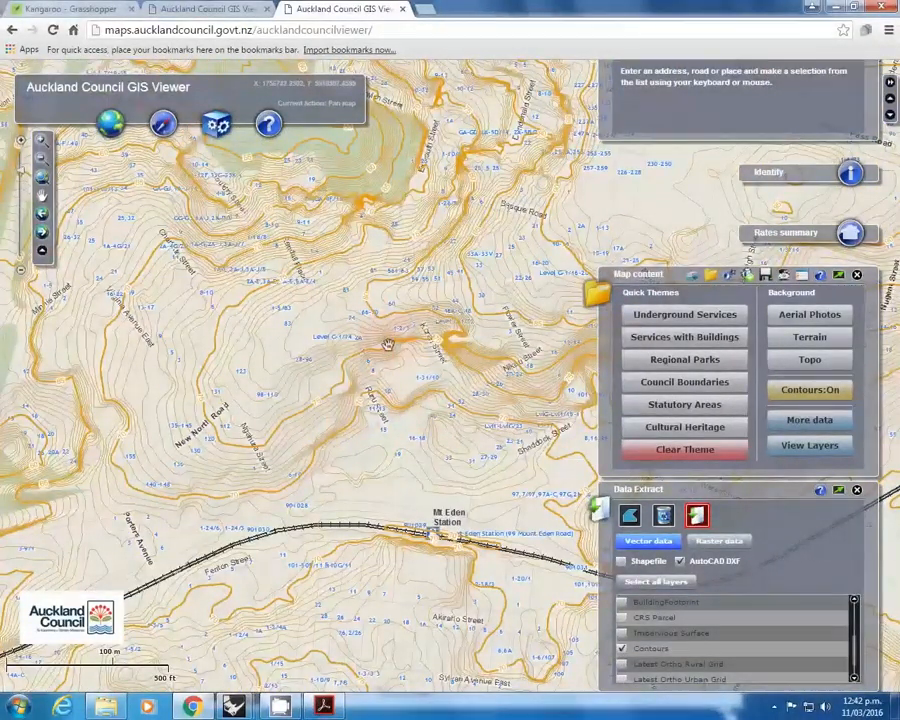
{"action": "scroll", "coordinate": [388, 345], "scroll_direction": "down", "scroll_amount": 2}
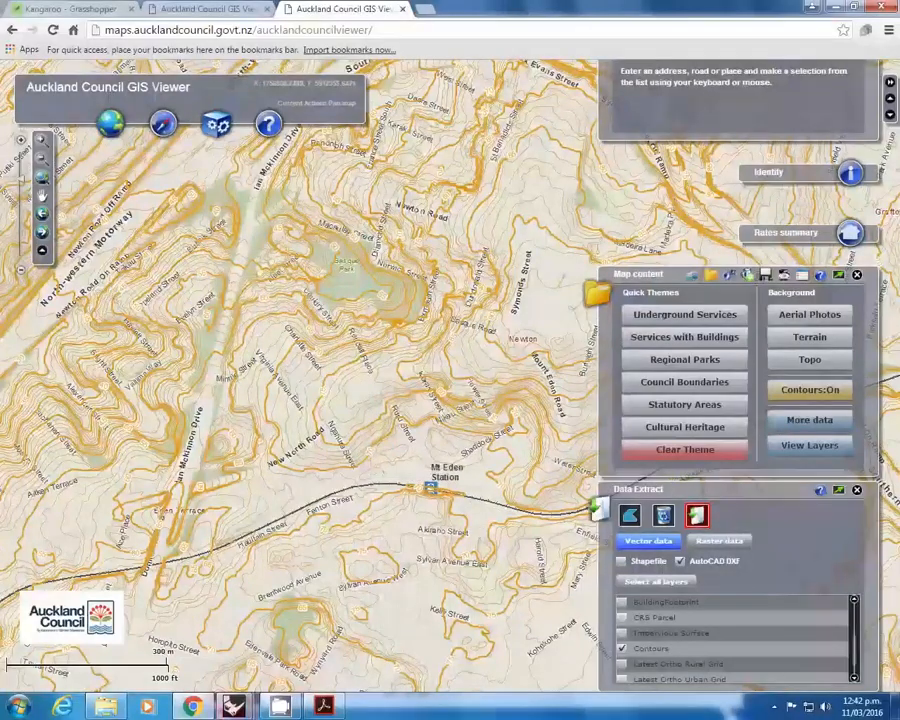
Step: Switch back to the Site model in Rhino and inspect its terrain contours in the Perspective view
{"action": "left_click", "coordinate": [233, 706]}
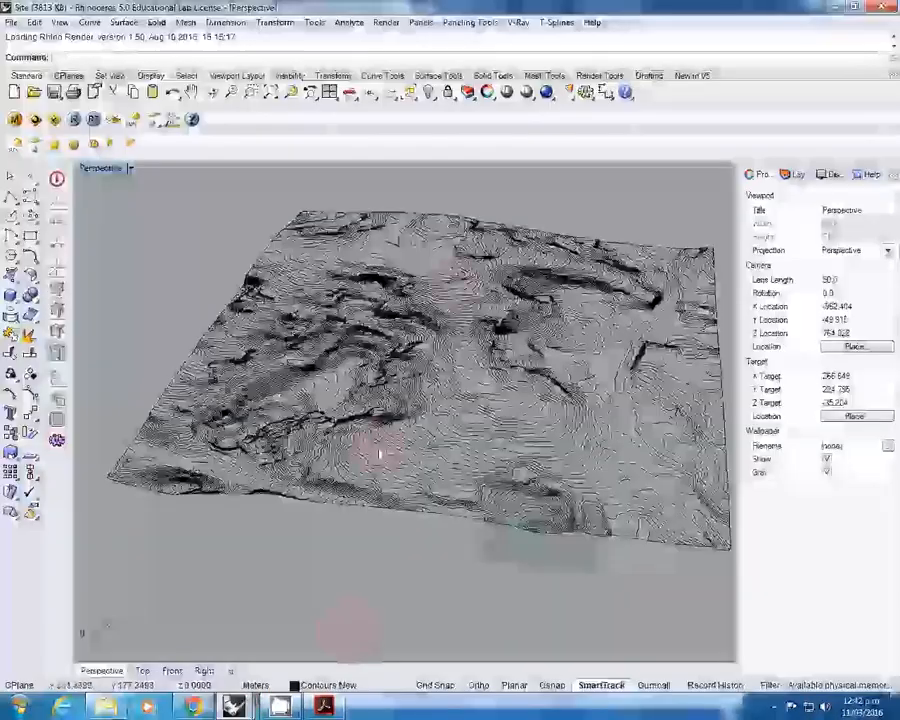
{"action": "right_click_drag", "start_coordinate": [455, 285], "coordinate": [513, 432]}
{"action": "scroll", "coordinate": [500, 433], "scroll_direction": "up", "scroll_amount": 2}
{"action": "scroll", "coordinate": [482, 432], "scroll_direction": "down", "scroll_amount": 2}
{"action": "right_click_drag", "start_coordinate": [262, 472], "coordinate": [390, 408]}
{"action": "scroll", "coordinate": [390, 408], "scroll_direction": "up", "scroll_amount": 4}
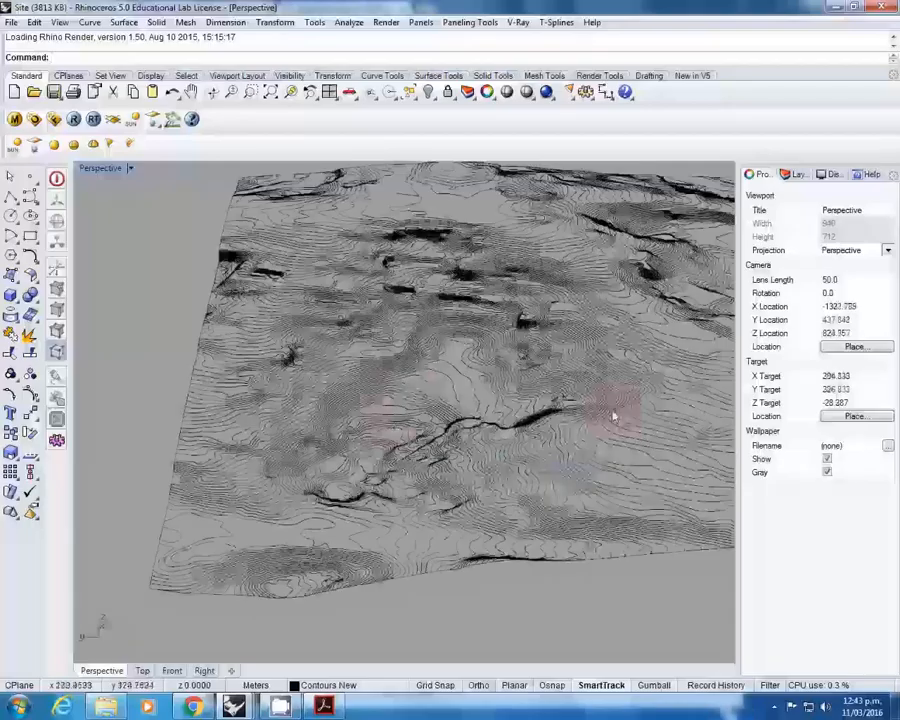
Step: Turn on object snapping with End active and try to draw a polyline from the terrain's corner
{"action": "scroll", "coordinate": [385, 505], "scroll_direction": "up", "scroll_amount": 10}
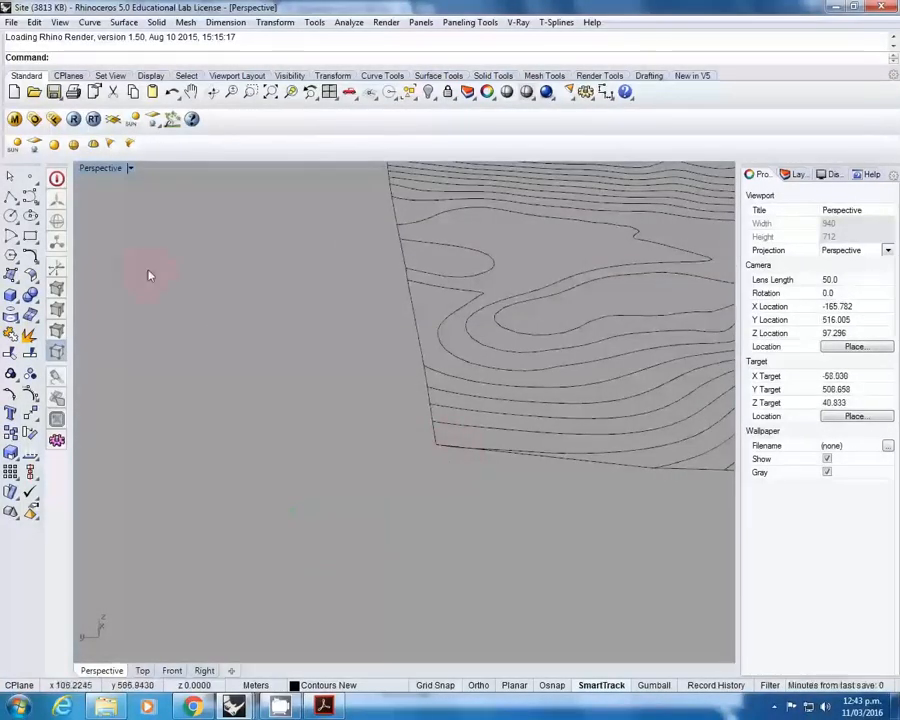
{"action": "left_click", "coordinate": [11, 197]}
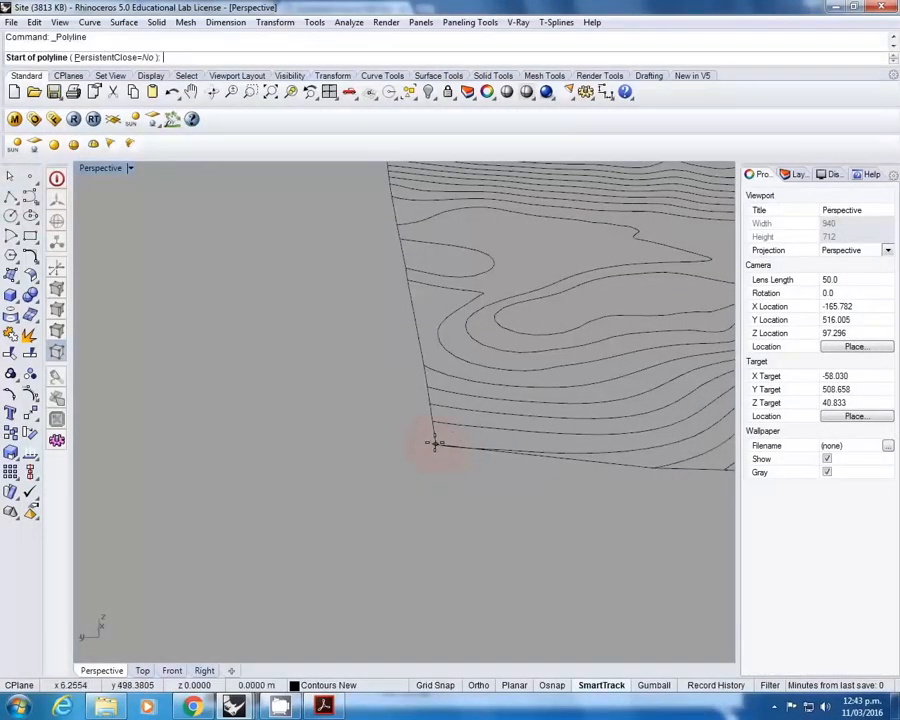
{"action": "left_click", "coordinate": [556, 686]}
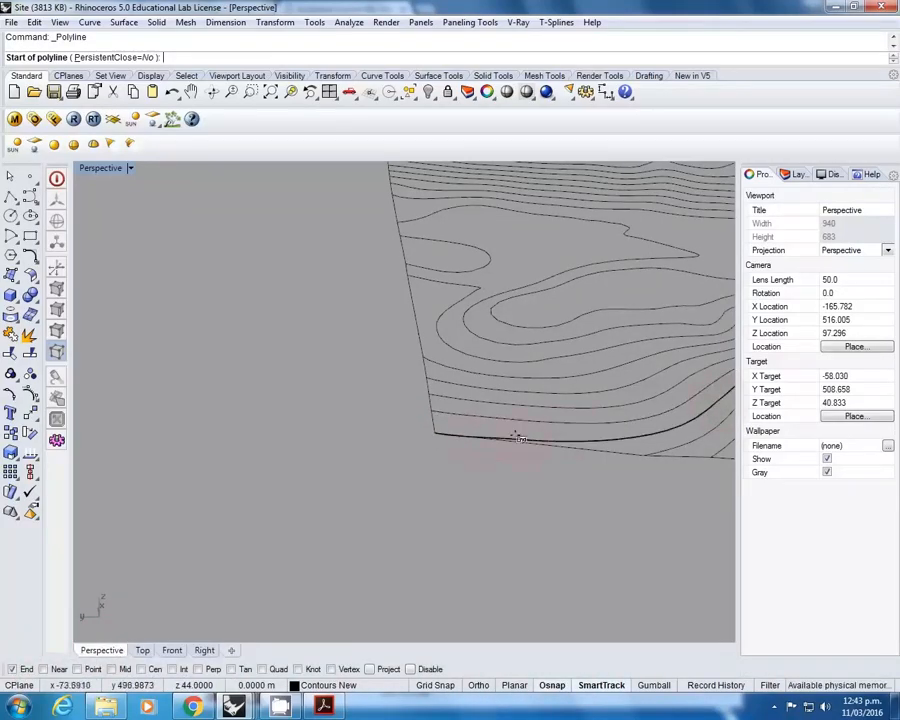
{"action": "left_click", "coordinate": [430, 424]}
{"action": "scroll", "coordinate": [645, 461], "scroll_direction": "down", "scroll_amount": 5}
{"action": "scroll", "coordinate": [648, 461], "scroll_direction": "down", "scroll_amount": 8}
{"action": "key", "text": "Escape"}
Step: Launch Grasshopper, show the Extra folder in Explorer meanwhile and dismiss the Grasshopper loading errors
{"action": "right_click_drag", "start_coordinate": [291, 462], "coordinate": [357, 482]}
{"action": "type", "text": "Grasshopper"}
{"action": "key", "text": "Return"}
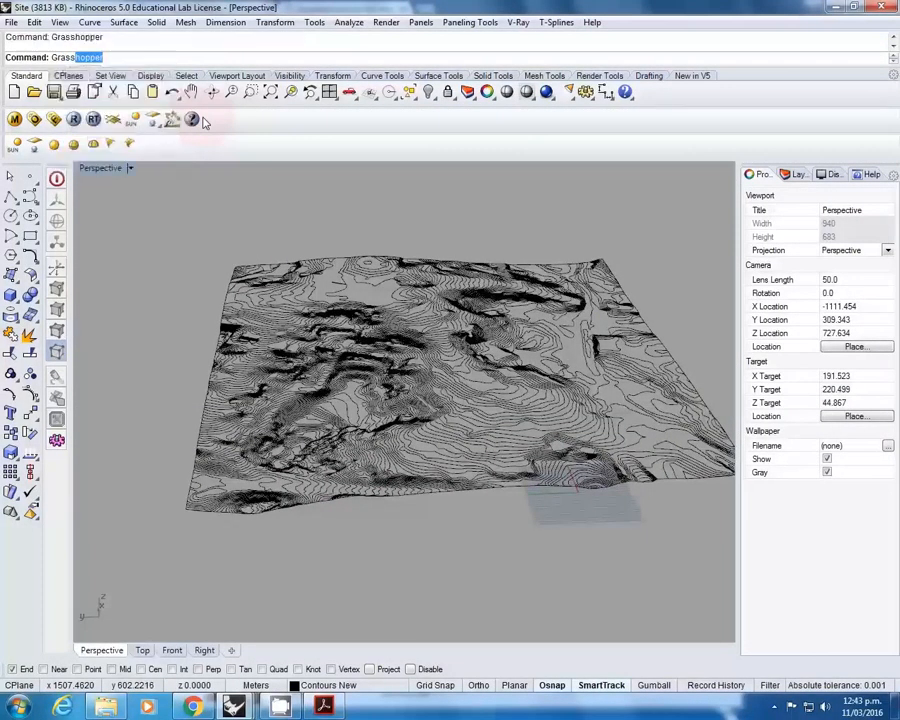
{"action": "left_click", "coordinate": [117, 712]}
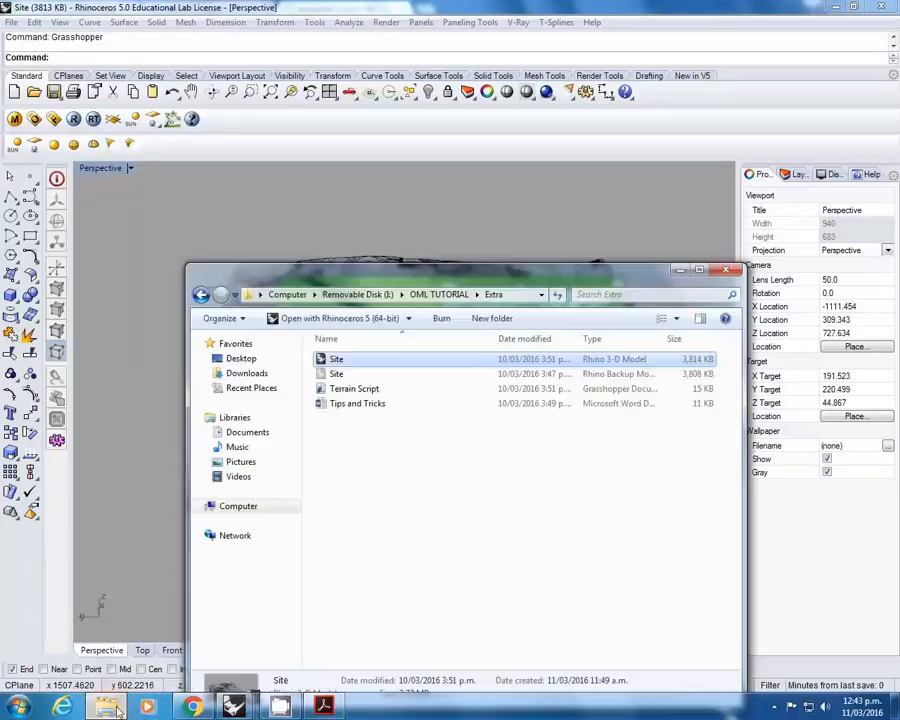
{"action": "left_click_drag", "start_coordinate": [392, 275], "coordinate": [406, 297]}
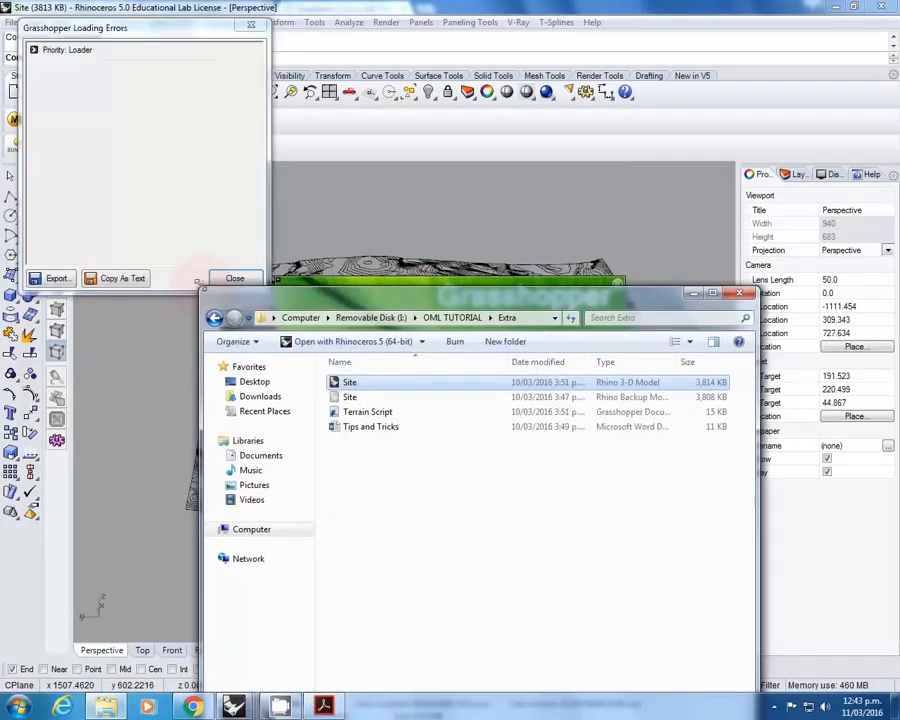
{"action": "left_click", "coordinate": [201, 284]}
{"action": "left_click", "coordinate": [234, 278]}
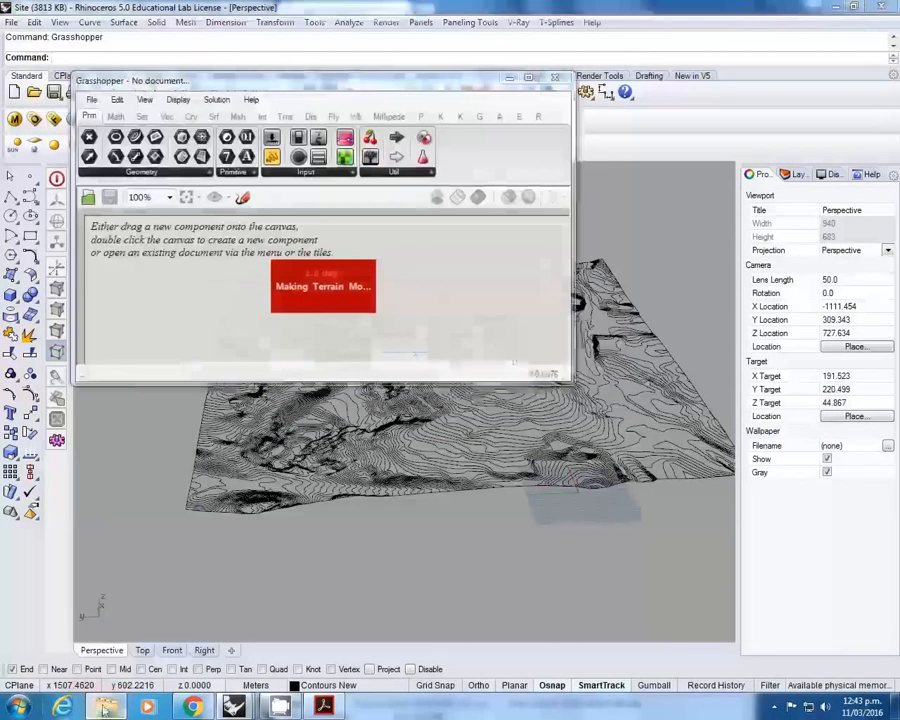
Step: Open the Terrain Script file from the Extra folder on the Grasshopper canvas and bring its Contours input into view
{"action": "left_click_drag", "start_coordinate": [200, 287], "coordinate": [321, 481]}
{"action": "left_click_drag", "start_coordinate": [380, 491], "coordinate": [533, 338]}
{"action": "left_click", "coordinate": [639, 459]}
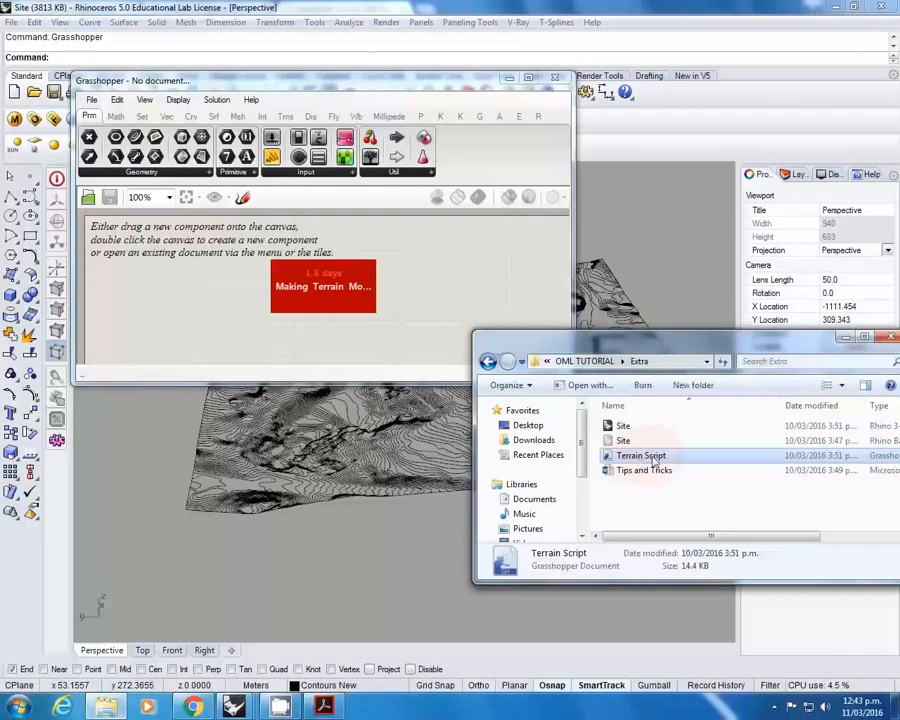
{"action": "left_click_drag", "start_coordinate": [640, 456], "coordinate": [222, 301]}
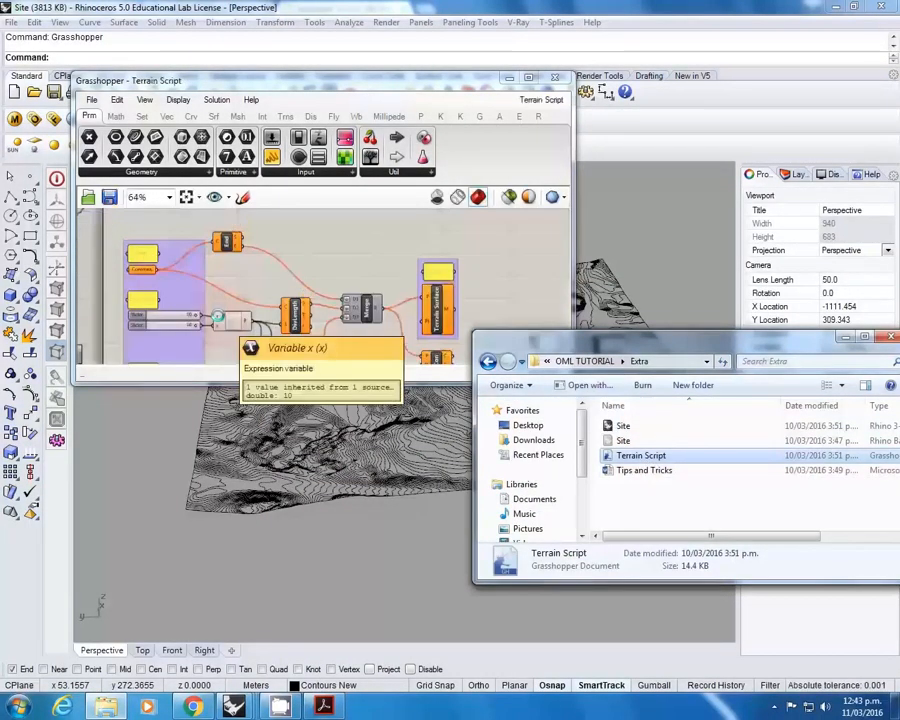
{"action": "right_click_drag", "start_coordinate": [219, 271], "coordinate": [299, 291]}
{"action": "scroll", "coordinate": [281, 283], "scroll_direction": "down", "scroll_amount": 1}
{"action": "scroll", "coordinate": [282, 258], "scroll_direction": "up", "scroll_amount": 2}
{"action": "scroll", "coordinate": [298, 291], "scroll_direction": "up", "scroll_amount": 3}
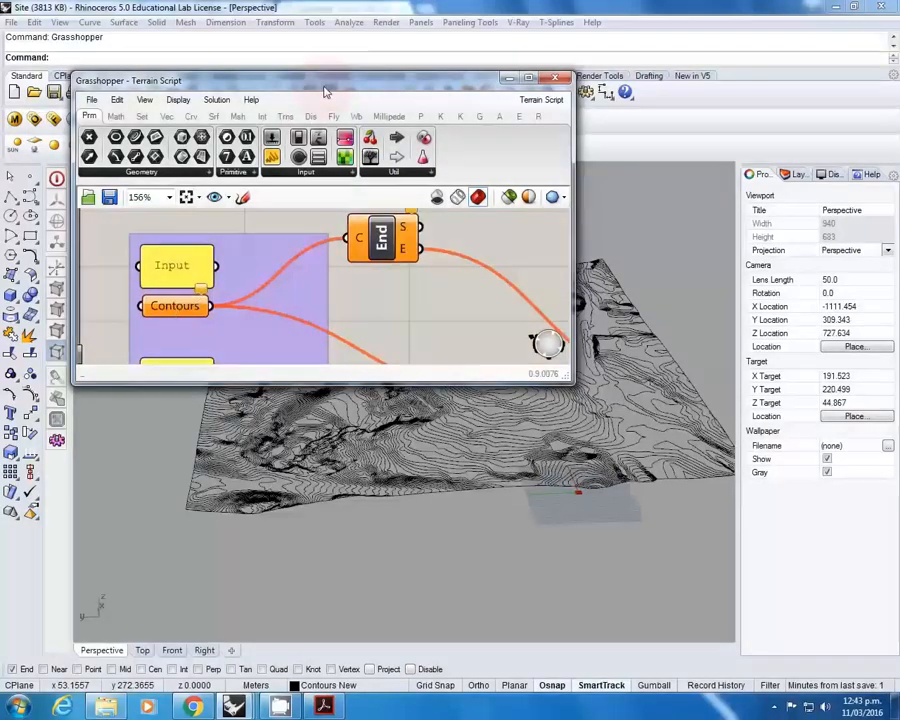
Step: Select all the site contours except the outer boundary curve and assign them as multiple curves to the Contours parameter
{"action": "left_click_drag", "start_coordinate": [323, 87], "coordinate": [626, 219]}
{"action": "right_click_drag", "start_coordinate": [308, 285], "coordinate": [293, 382]}
{"action": "scroll", "coordinate": [299, 368], "scroll_direction": "down", "scroll_amount": 4}
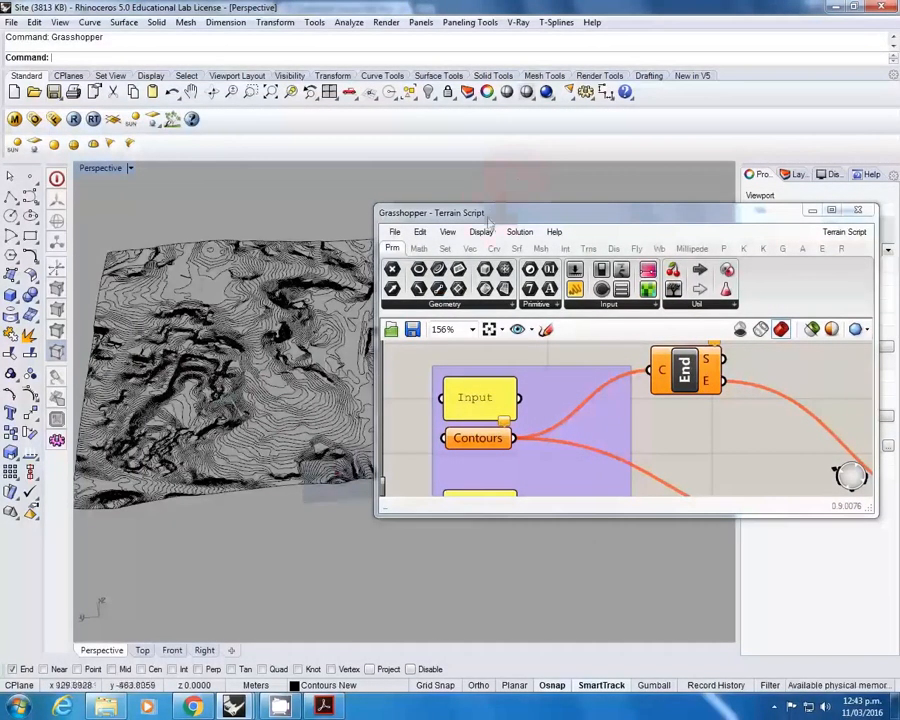
{"action": "left_click_drag", "start_coordinate": [492, 208], "coordinate": [714, 227]}
{"action": "key", "text": "ctrl+a"}
{"action": "left_click", "coordinate": [460, 342]}
{"action": "key", "text": "ctrl+a"}
{"action": "scroll", "coordinate": [425, 343], "scroll_direction": "up", "scroll_amount": 5}
{"action": "left_click", "coordinate": [402, 331], "text": "ctrl"}
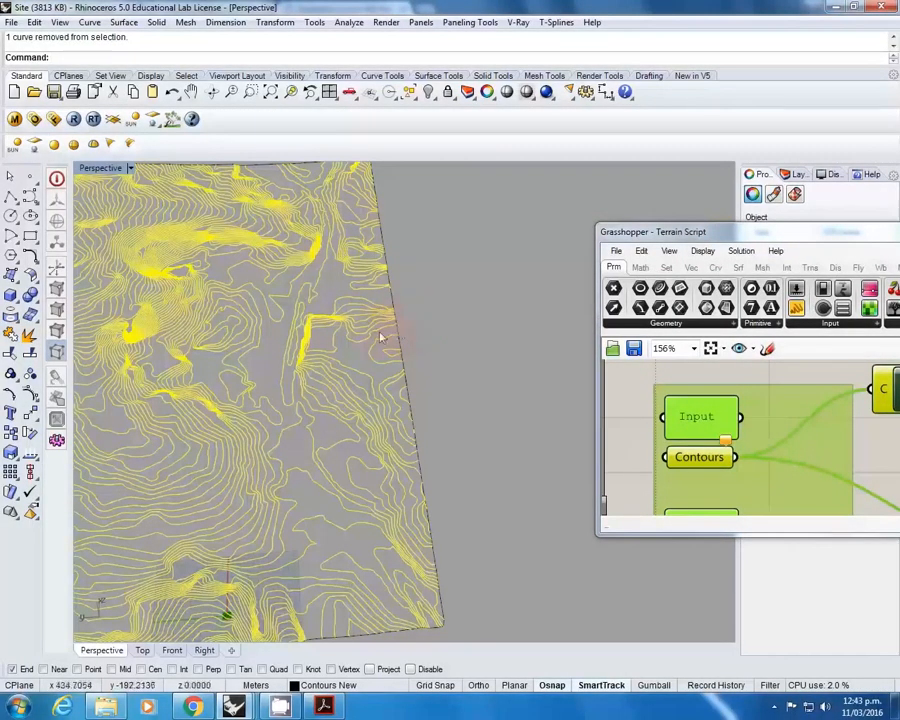
{"action": "scroll", "coordinate": [402, 318], "scroll_direction": "down", "scroll_amount": 5}
{"action": "scroll", "coordinate": [688, 398], "scroll_direction": "down", "scroll_amount": 3}
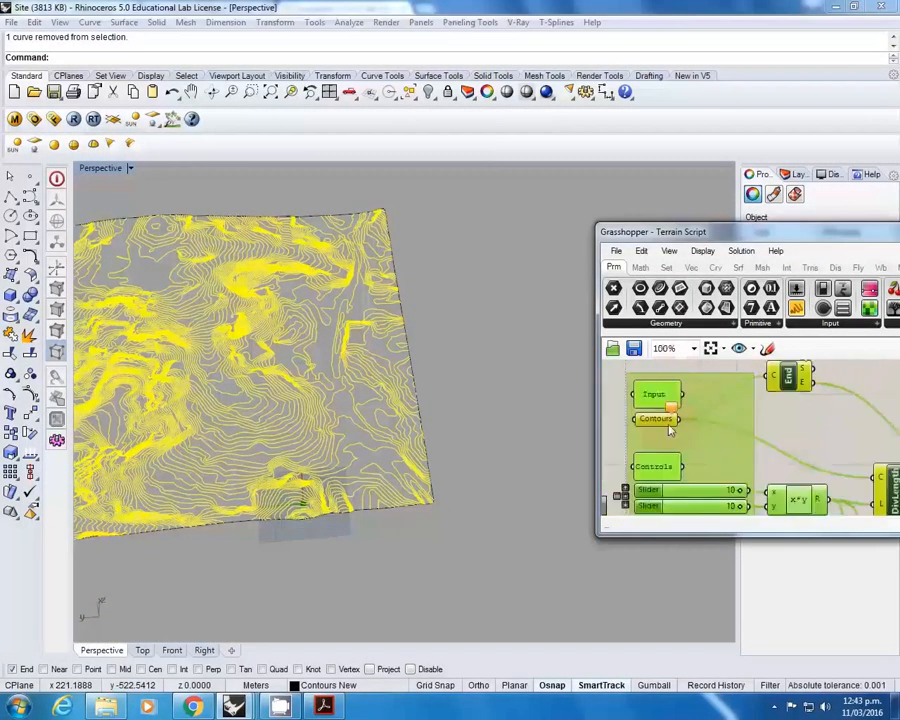
{"action": "right_click", "coordinate": [664, 424]}
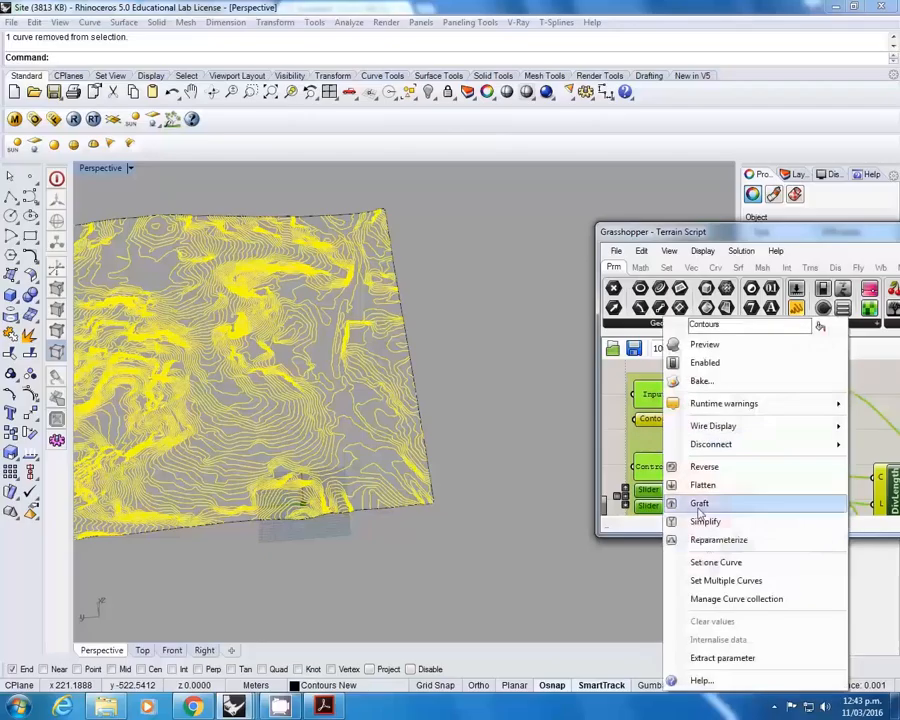
{"action": "left_click", "coordinate": [712, 581]}
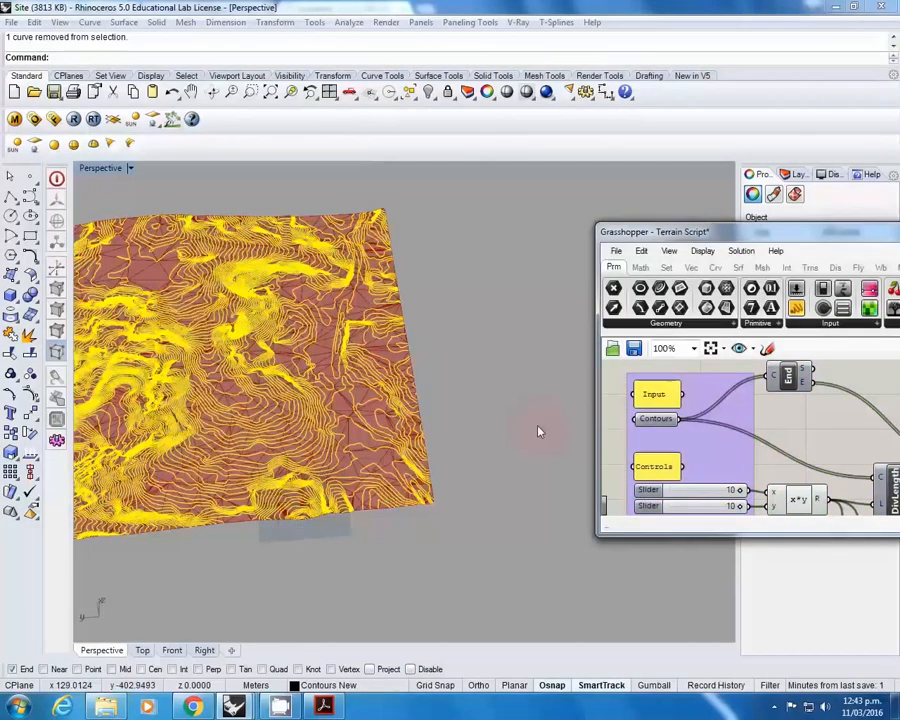
Step: Select the boundary curve around the terrain and assign it as the single curve of the Boundary parameter
{"action": "left_click", "coordinate": [420, 390]}
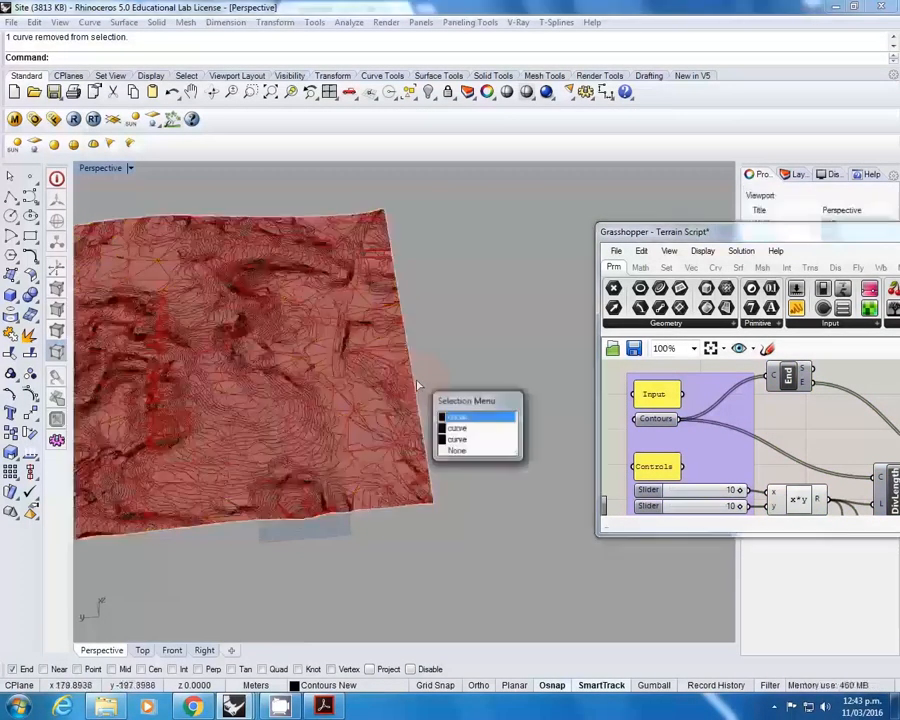
{"action": "left_click", "coordinate": [487, 421]}
{"action": "right_click_drag", "start_coordinate": [668, 505], "coordinate": [675, 421]}
{"action": "scroll", "coordinate": [660, 456], "scroll_direction": "up", "scroll_amount": 3}
{"action": "right_click", "coordinate": [662, 449]}
{"action": "double_click", "coordinate": [647, 441]}
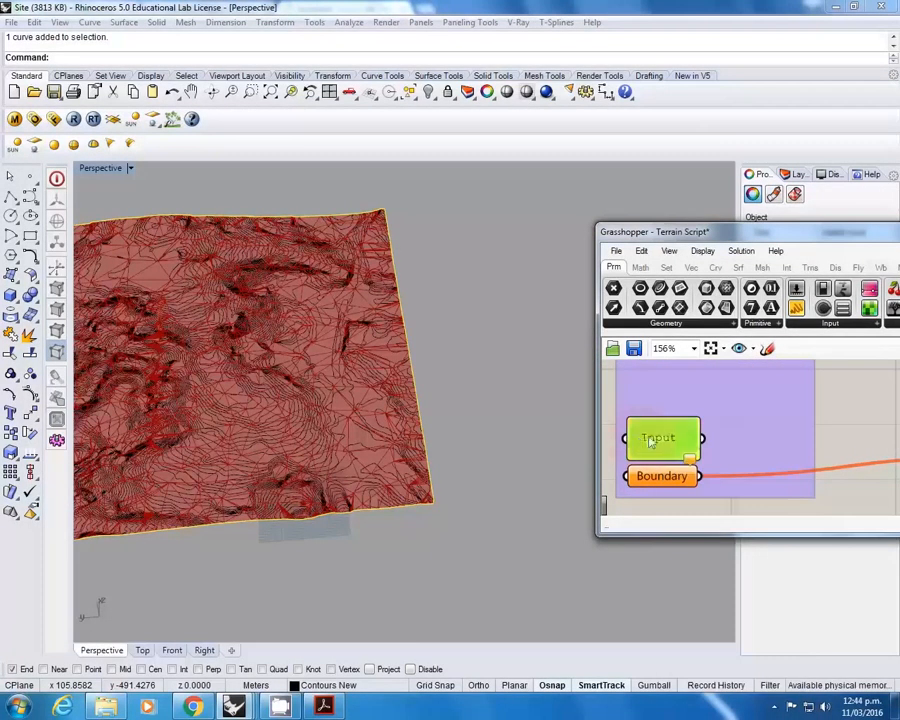
{"action": "key", "text": "Escape"}
{"action": "scroll", "coordinate": [675, 443], "scroll_direction": "down", "scroll_amount": 3}
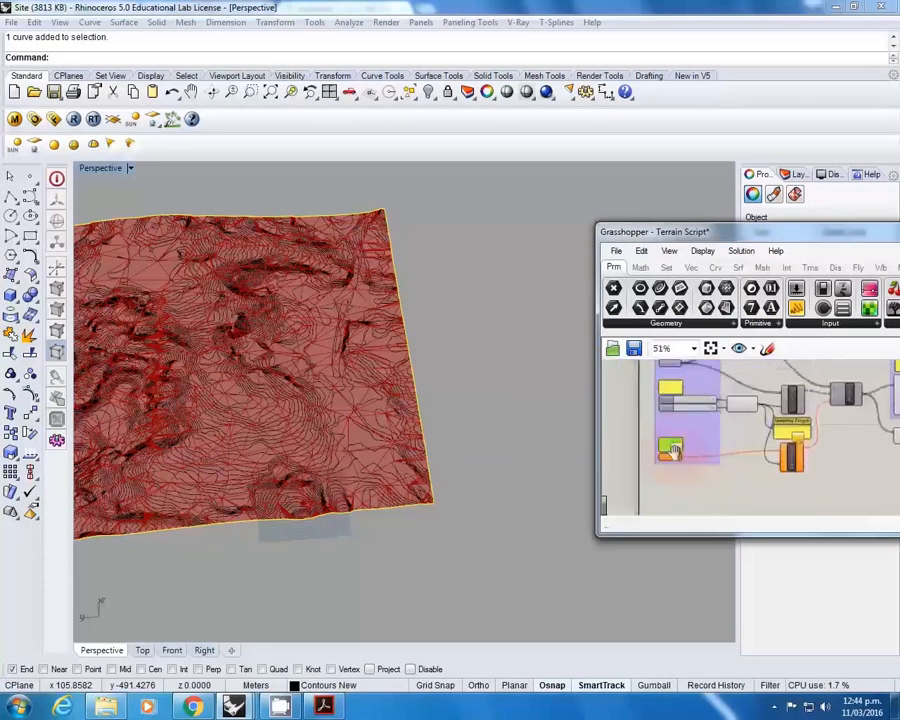
{"action": "scroll", "coordinate": [675, 410], "scroll_direction": "up", "scroll_amount": 2}
{"action": "scroll", "coordinate": [695, 478], "scroll_direction": "down", "scroll_amount": 1}
{"action": "scroll", "coordinate": [695, 478], "scroll_direction": "up", "scroll_amount": 5}
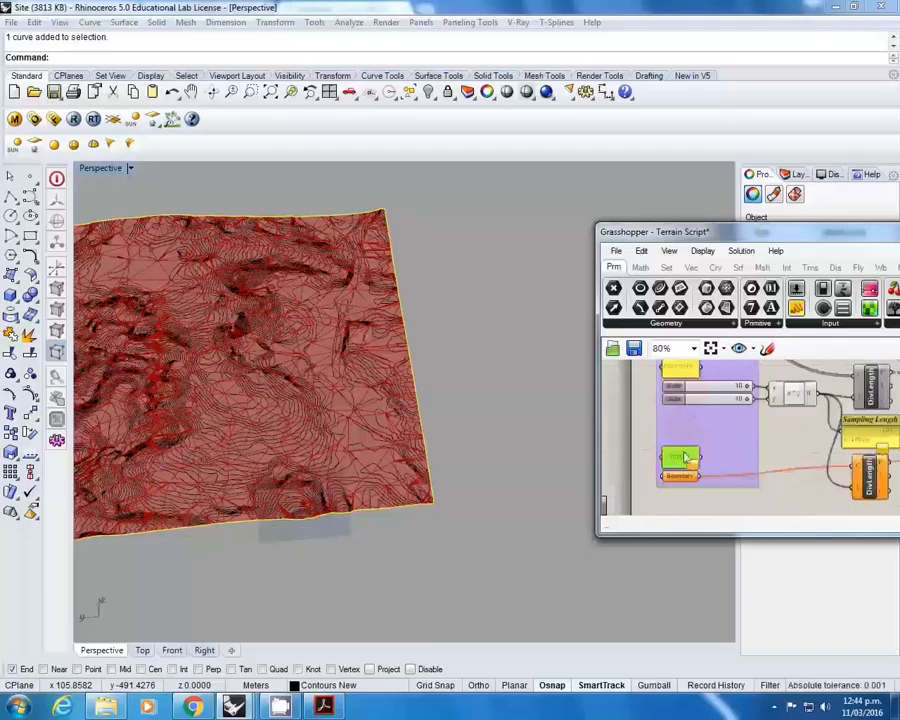
{"action": "right_click", "coordinate": [697, 444]}
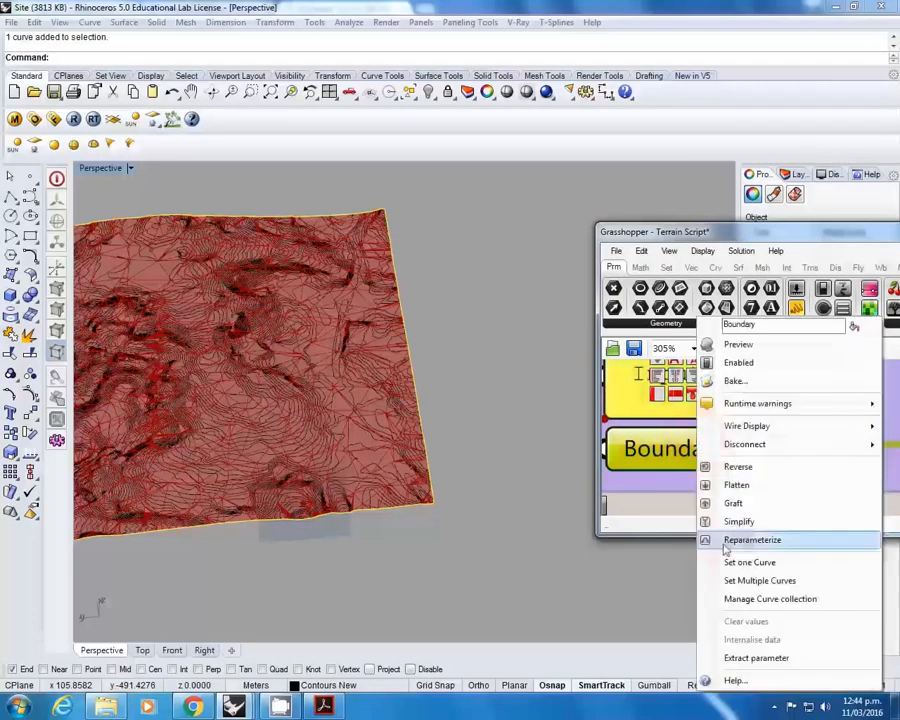
{"action": "left_click", "coordinate": [739, 561]}
Step: Move and widen the Grasshopper window so the Controls sliders and the components they feed can be seen
{"action": "scroll", "coordinate": [695, 485], "scroll_direction": "down", "scroll_amount": 6}
{"action": "scroll", "coordinate": [718, 450], "scroll_direction": "up", "scroll_amount": 3}
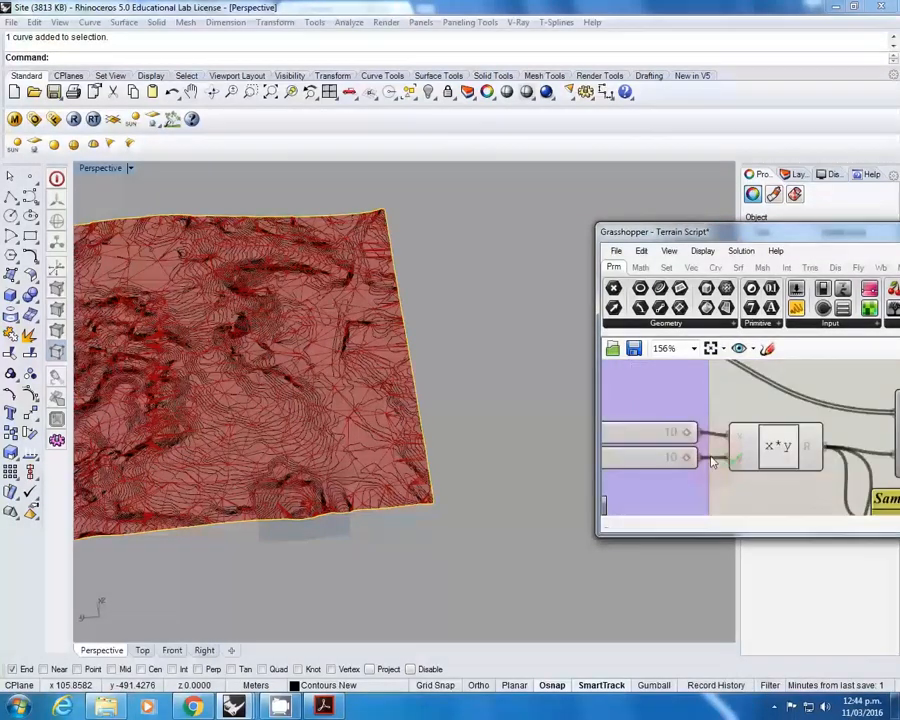
{"action": "scroll", "coordinate": [720, 455], "scroll_direction": "down", "scroll_amount": 1}
{"action": "left_click_drag", "start_coordinate": [730, 232], "coordinate": [449, 150]}
{"action": "left_click_drag", "start_coordinate": [260, 264], "coordinate": [167, 264]}
{"action": "right_click_drag", "start_coordinate": [240, 390], "coordinate": [410, 394]}
{"action": "scroll", "coordinate": [408, 394], "scroll_direction": "up", "scroll_amount": 2}
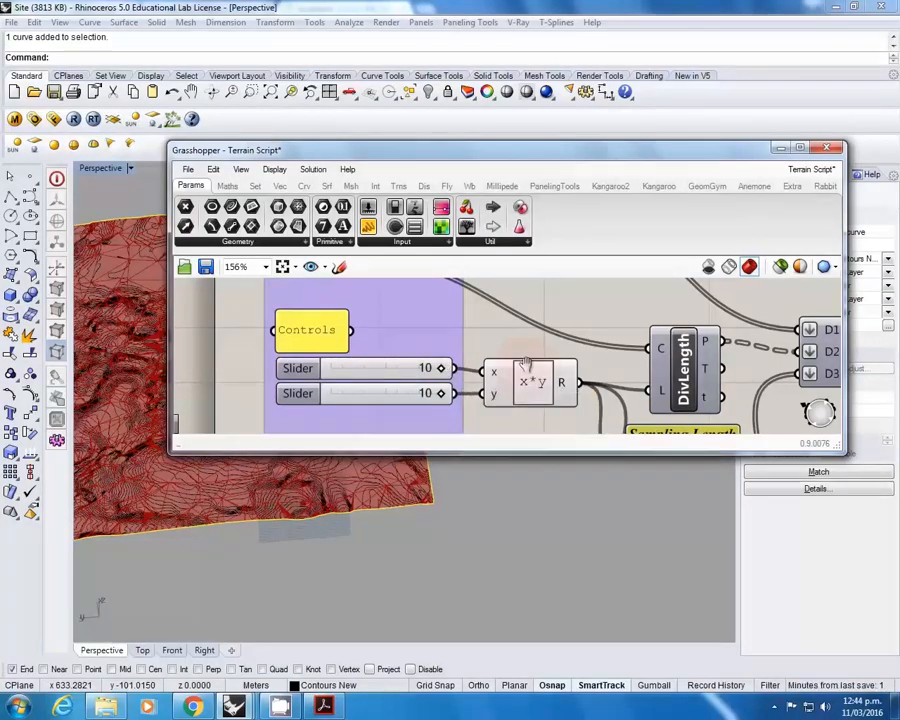
{"action": "right_click_drag", "start_coordinate": [528, 374], "coordinate": [507, 342]}
{"action": "mouse_move", "coordinate": [583, 392]}
{"action": "right_mouse_down"}
{"action": "mouse_move", "coordinate": [489, 325]}
{"action": "mouse_move", "coordinate": [611, 460]}
{"action": "right_mouse_up"}
{"action": "left_click", "coordinate": [492, 241]}
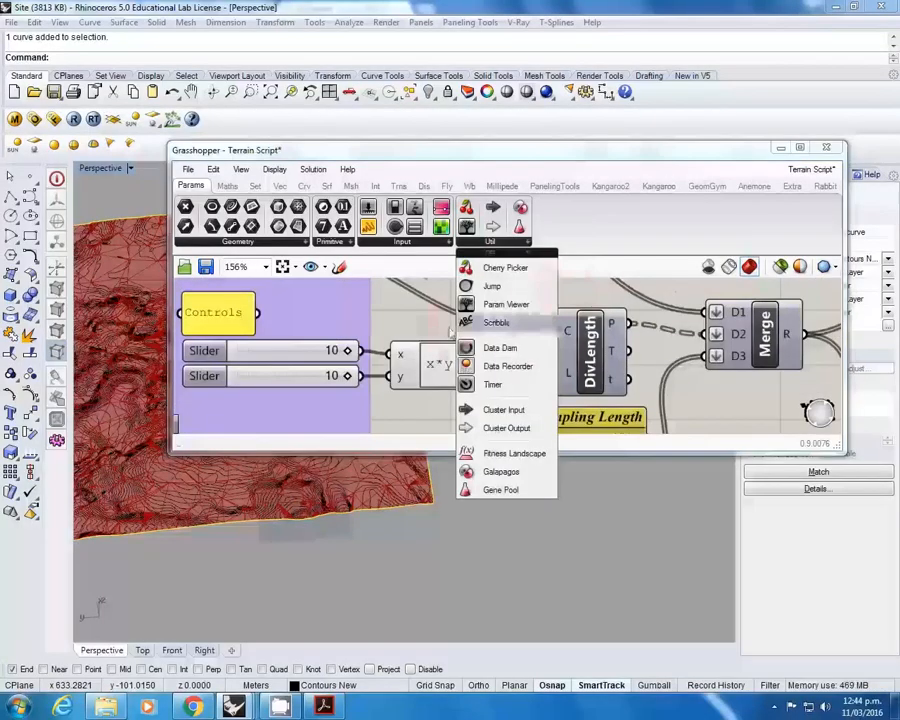
{"action": "right_click_drag", "start_coordinate": [398, 326], "coordinate": [435, 326]}
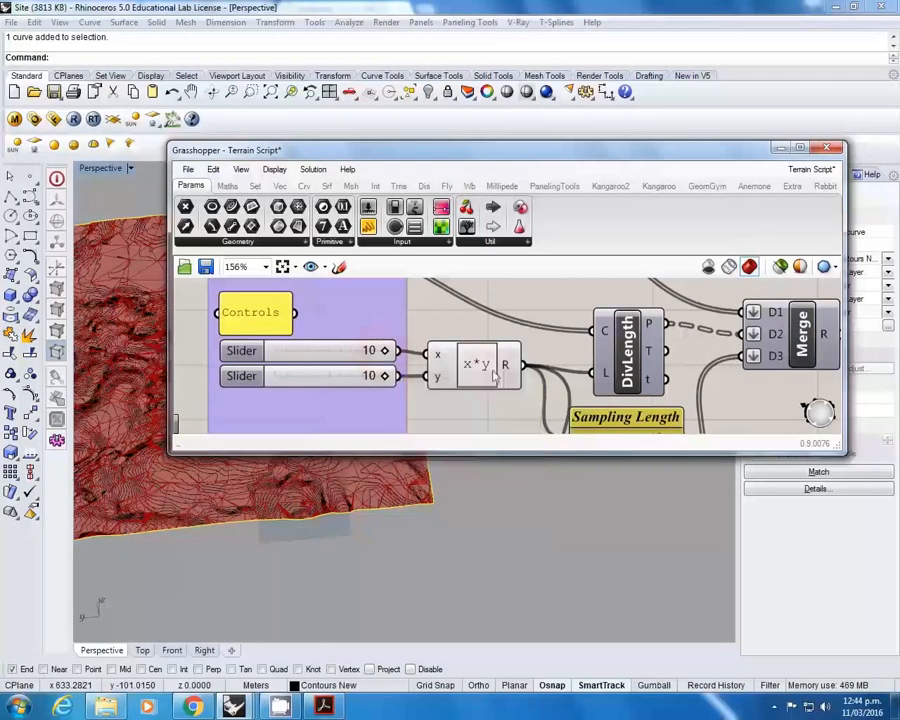
Step: Set the upper Controls slider, feeding x of the x*y expression, to 5 and check the terrain mesh preview
{"action": "double_click", "coordinate": [374, 352]}
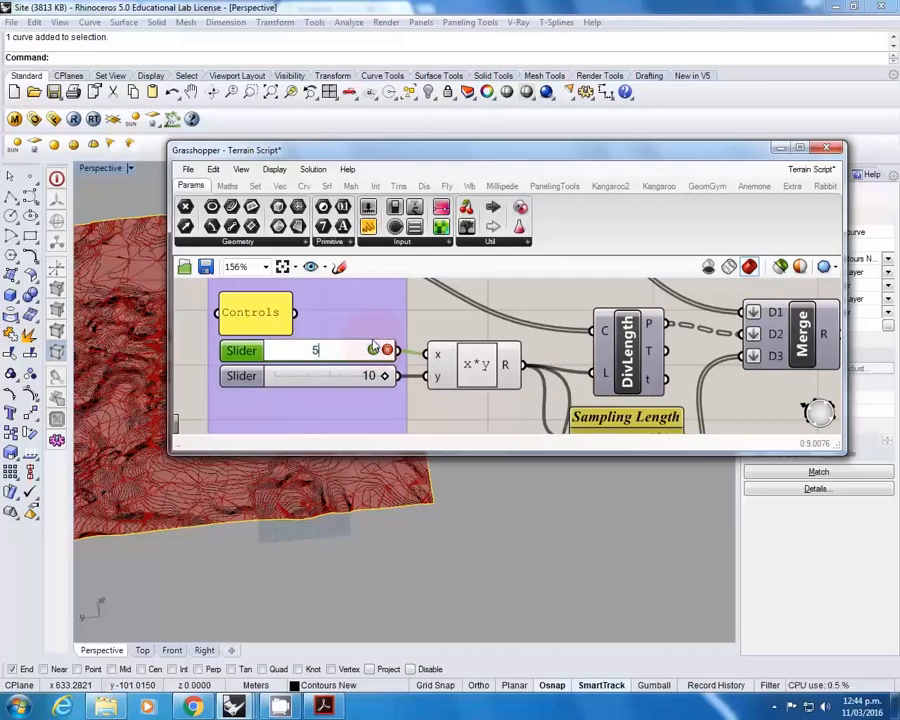
{"action": "type", "text": "5"}
{"action": "left_click", "coordinate": [373, 348]}
{"action": "right_click_drag", "start_coordinate": [190, 467], "coordinate": [222, 556]}
{"action": "scroll", "coordinate": [222, 556], "scroll_direction": "up", "scroll_amount": 8}
{"action": "double_click", "coordinate": [334, 349]}
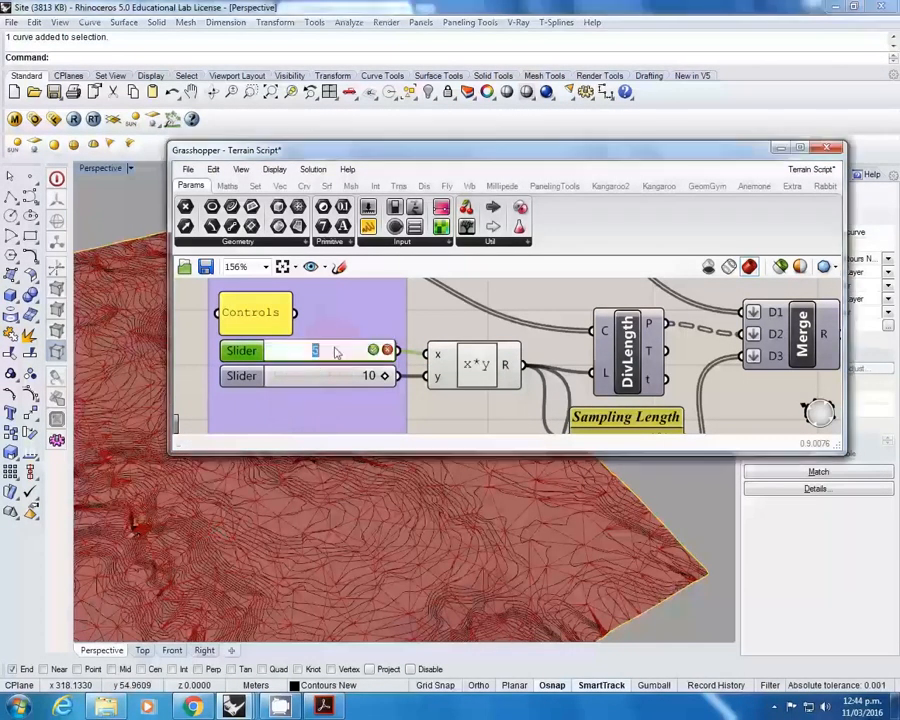
{"action": "left_click", "coordinate": [373, 349]}
{"action": "scroll", "coordinate": [420, 520], "scroll_direction": "up", "scroll_amount": 5}
{"action": "right_click_drag", "start_coordinate": [422, 522], "coordinate": [382, 557]}
{"action": "scroll", "coordinate": [422, 508], "scroll_direction": "down", "scroll_amount": 5}
{"action": "scroll", "coordinate": [506, 370], "scroll_direction": "down", "scroll_amount": 3}
Step: Bake the Terrain Surface component's mesh onto the Contours New layer with the default attributes
{"action": "right_click_drag", "start_coordinate": [675, 379], "coordinate": [407, 400]}
{"action": "scroll", "coordinate": [407, 400], "scroll_direction": "up", "scroll_amount": 3}
{"action": "left_click", "coordinate": [550, 354]}
{"action": "right_click", "coordinate": [552, 354]}
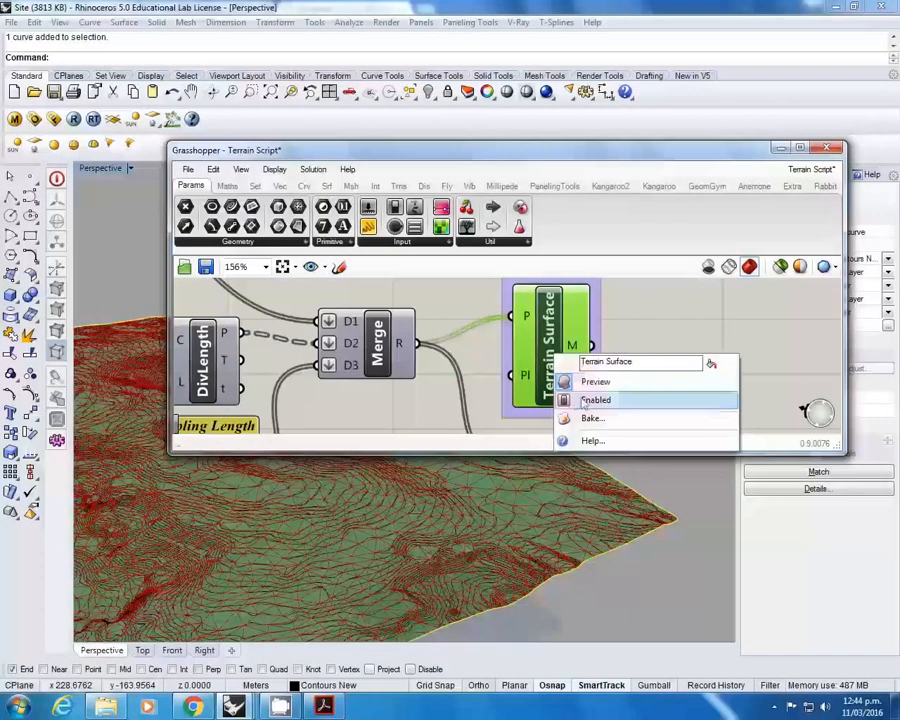
{"action": "left_click", "coordinate": [587, 400]}
{"action": "right_click", "coordinate": [551, 341]}
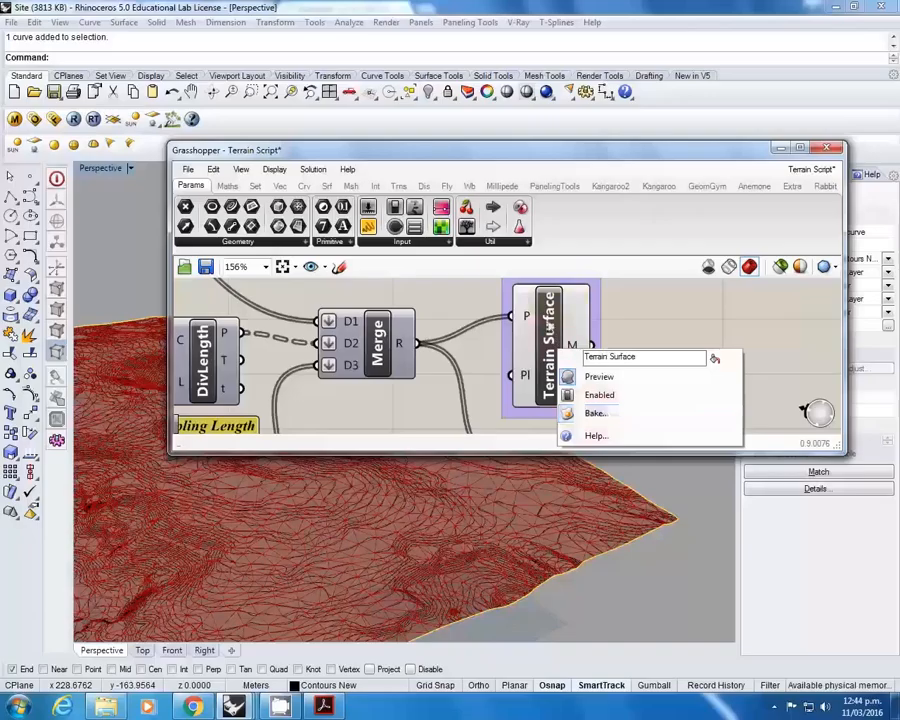
{"action": "left_click", "coordinate": [595, 412]}
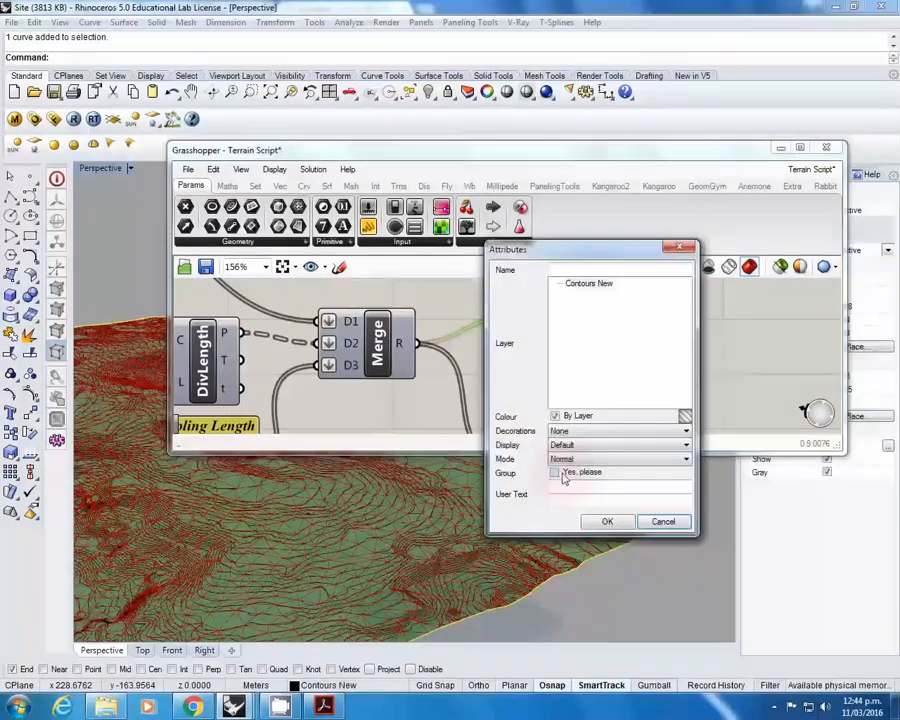
{"action": "left_click", "coordinate": [600, 521]}
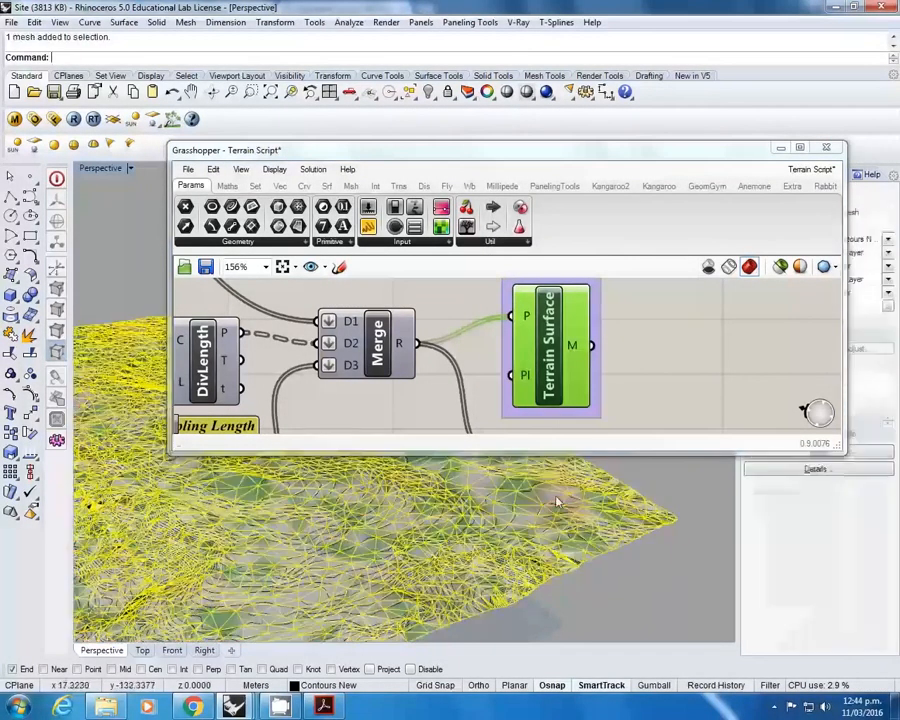
Step: Move the baked terrain mesh in the Perspective view
{"action": "scroll", "coordinate": [500, 555], "scroll_direction": "down", "scroll_amount": 3}
{"action": "type", "text": "m"}
{"action": "key", "text": "Return"}
{"action": "scroll", "coordinate": [510, 505], "scroll_direction": "down", "scroll_amount": 5}
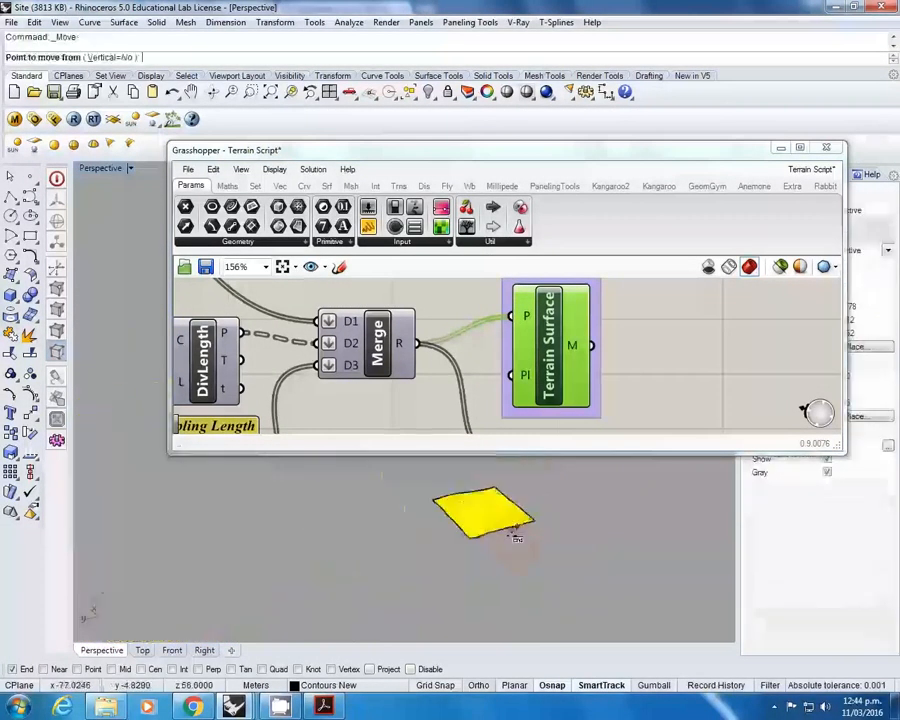